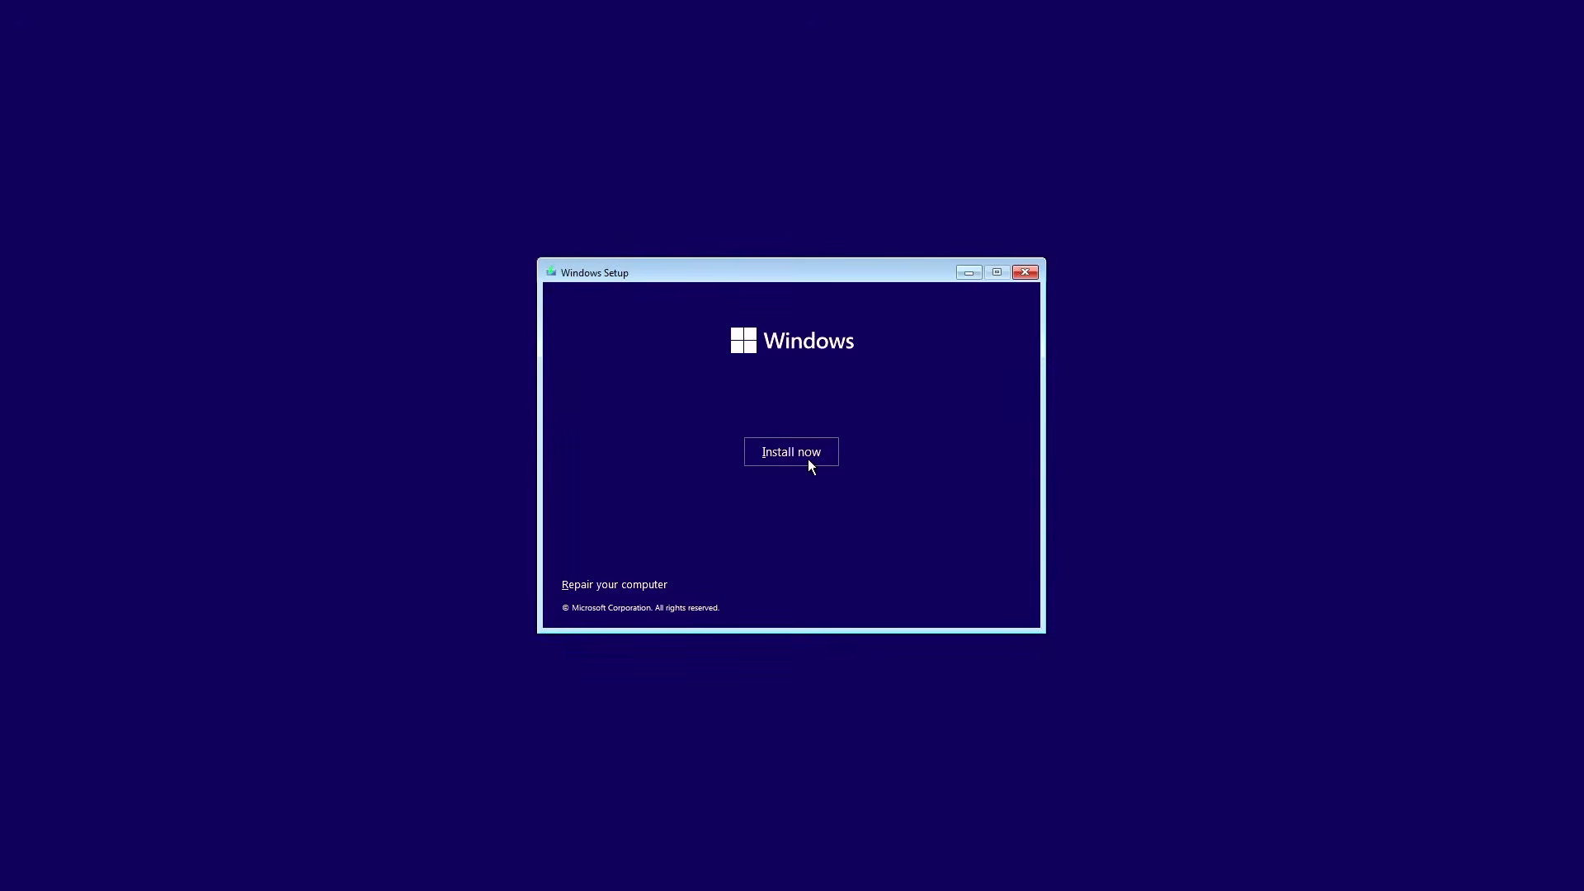
Start the Windows installation and choose Windows 11 Pro as the operating system to install.
{"action": "left_click", "coordinate": [808, 459]}
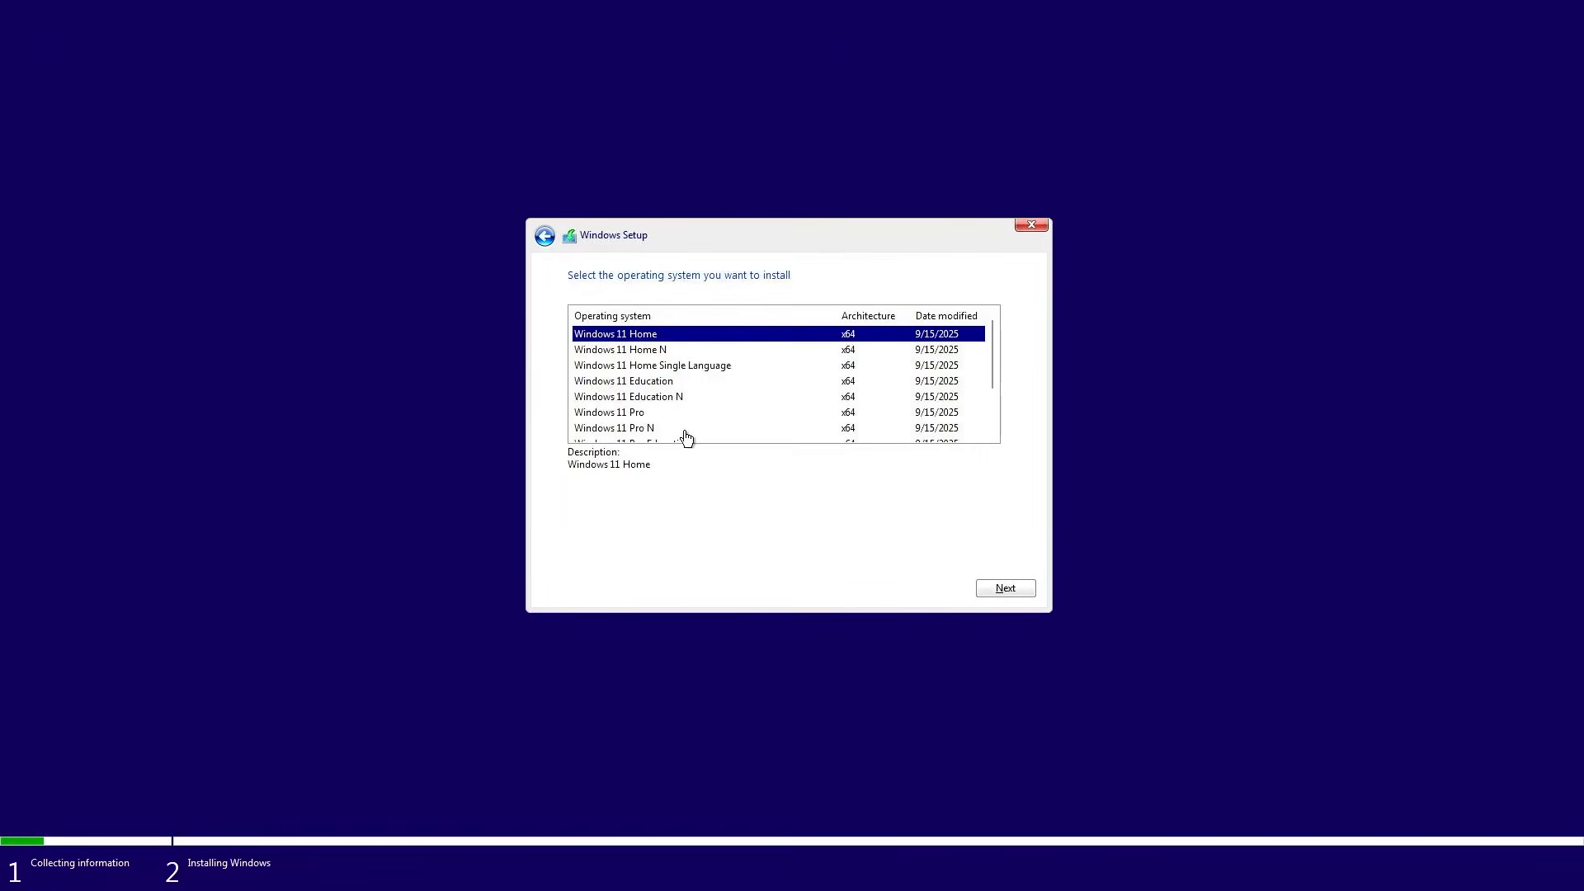
{"action": "left_click", "coordinate": [663, 414]}
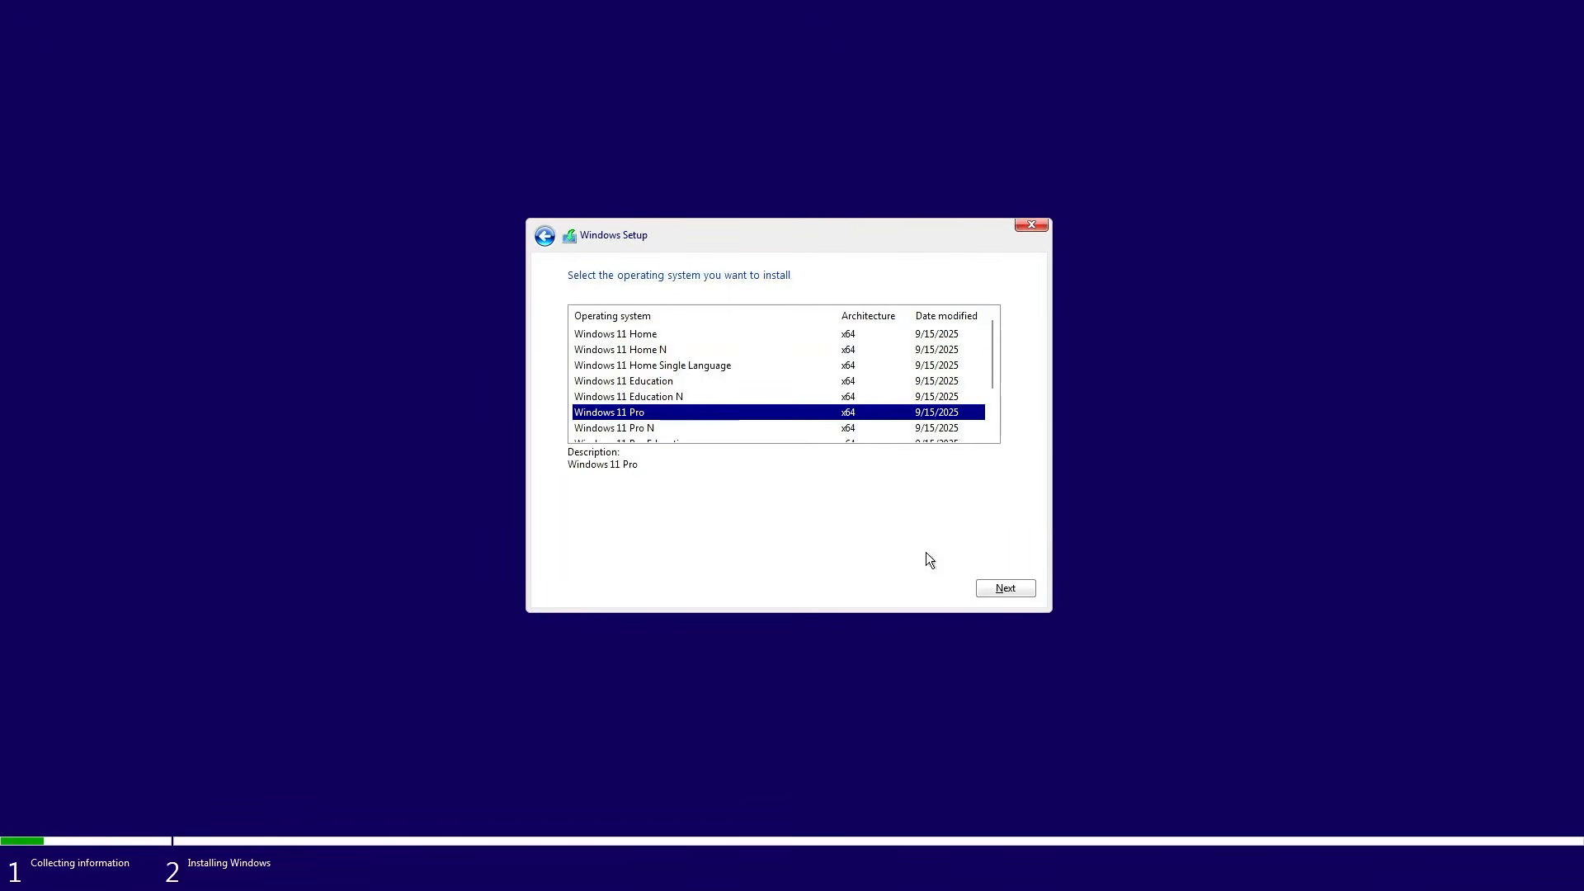
{"action": "left_click", "coordinate": [982, 589]}
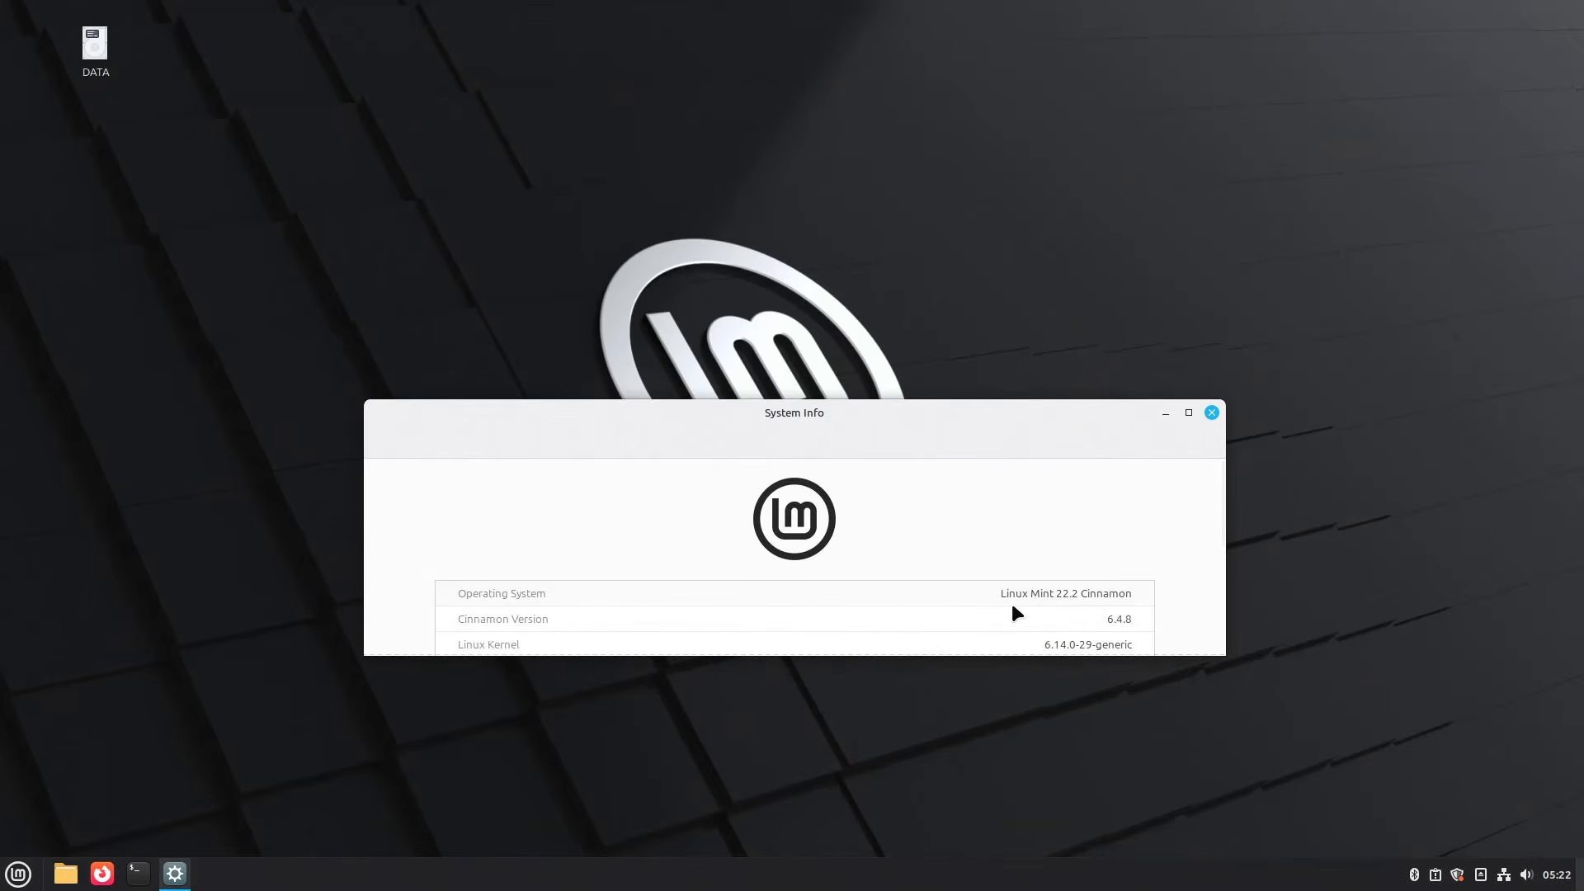
Switch to Firefox, search the web for "windows 11 download" and open Microsoft's Download Windows 11 page.
{"action": "left_click", "coordinate": [101, 873]}
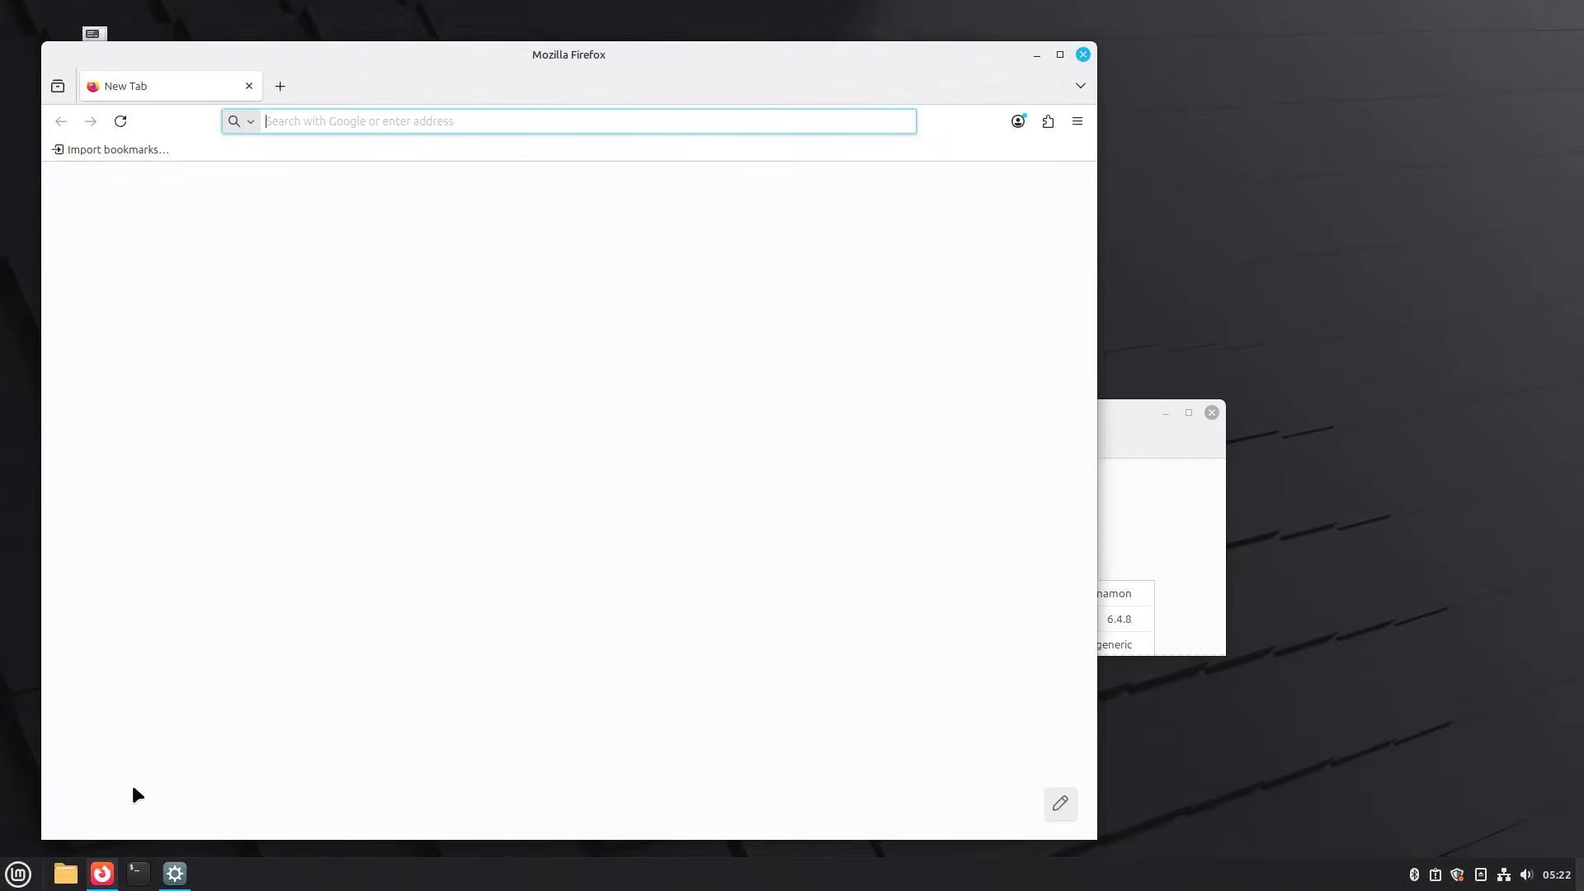
{"action": "type", "text": "windows 11 download"}
{"action": "key", "text": "Return"}
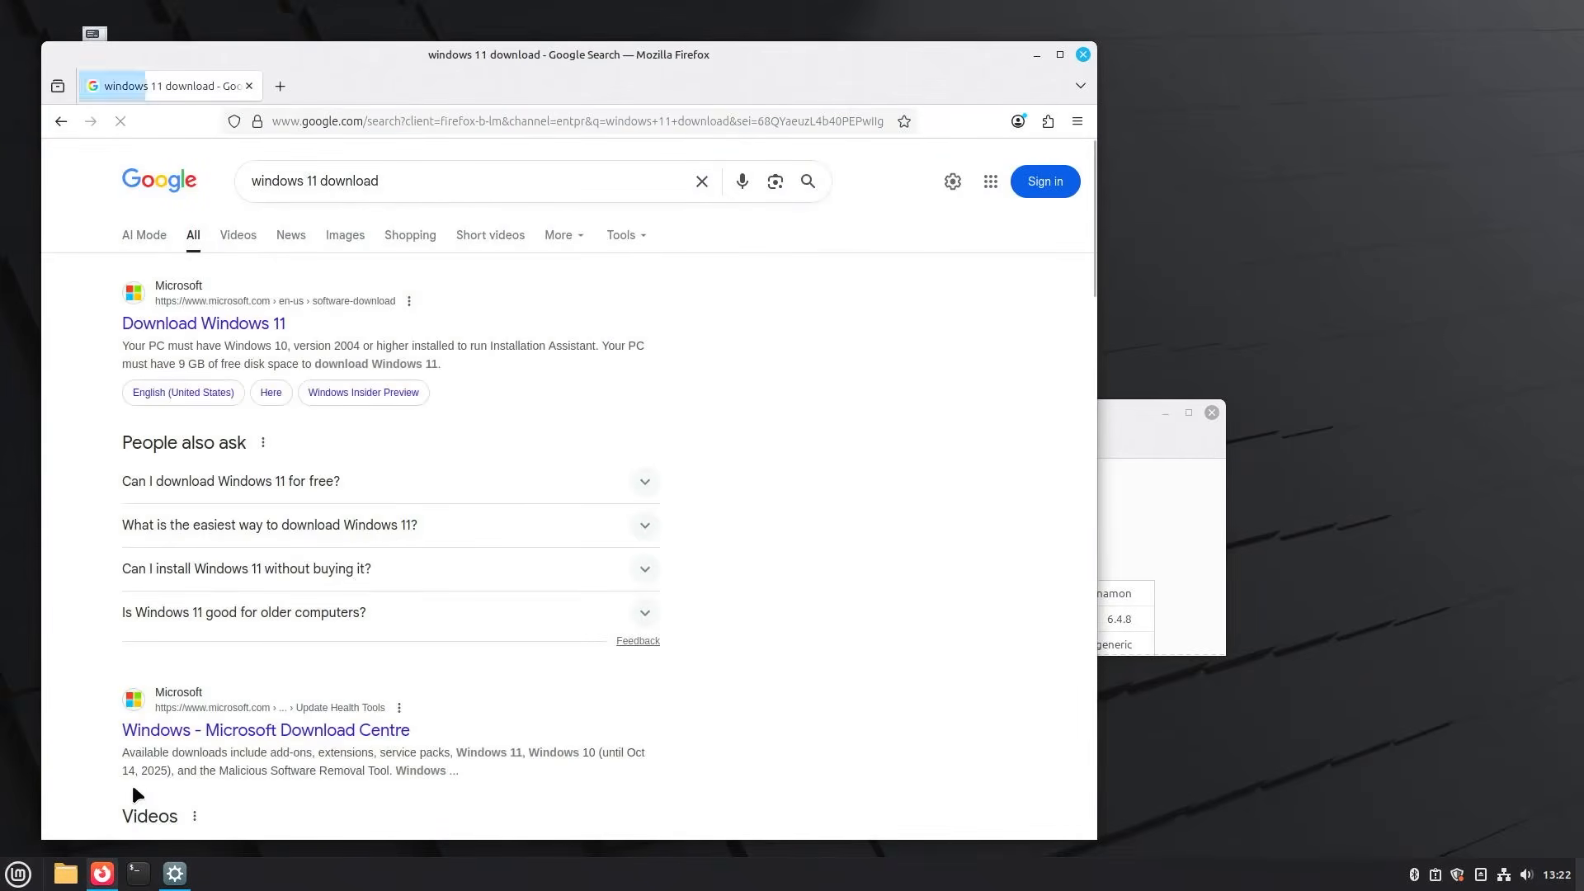
{"action": "left_click", "coordinate": [225, 329]}
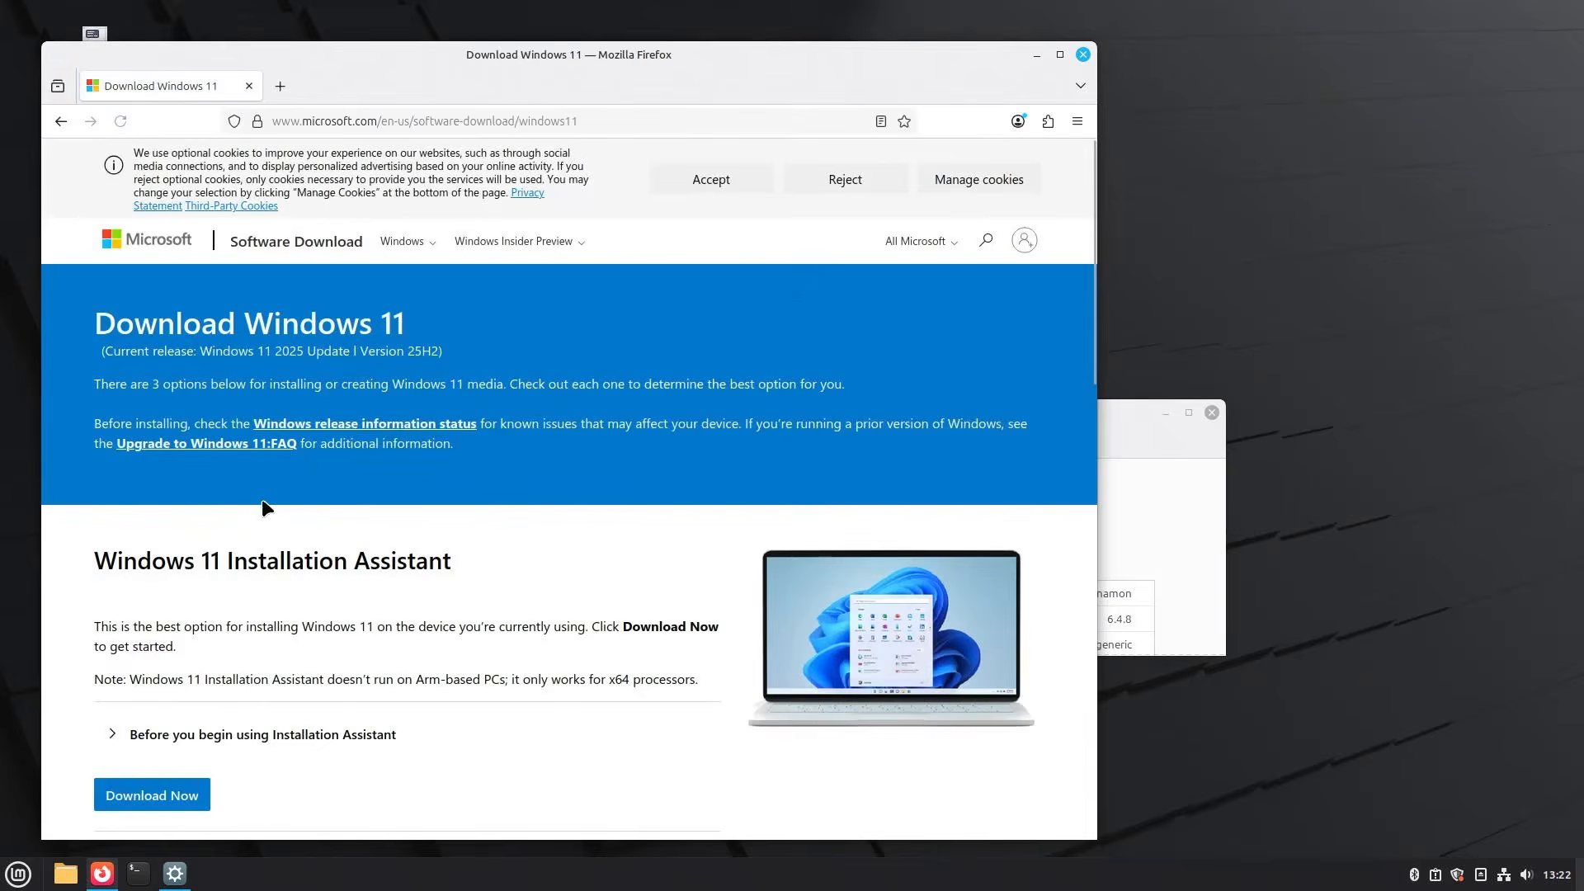
Choose Windows 11 (multi-edition ISO for x64 devices) as the disk image download and confirm it.
{"action": "scroll", "coordinate": [266, 505], "scroll_direction": "down", "scroll_amount": 5}
{"action": "scroll", "coordinate": [260, 496], "scroll_direction": "down", "scroll_amount": 3}
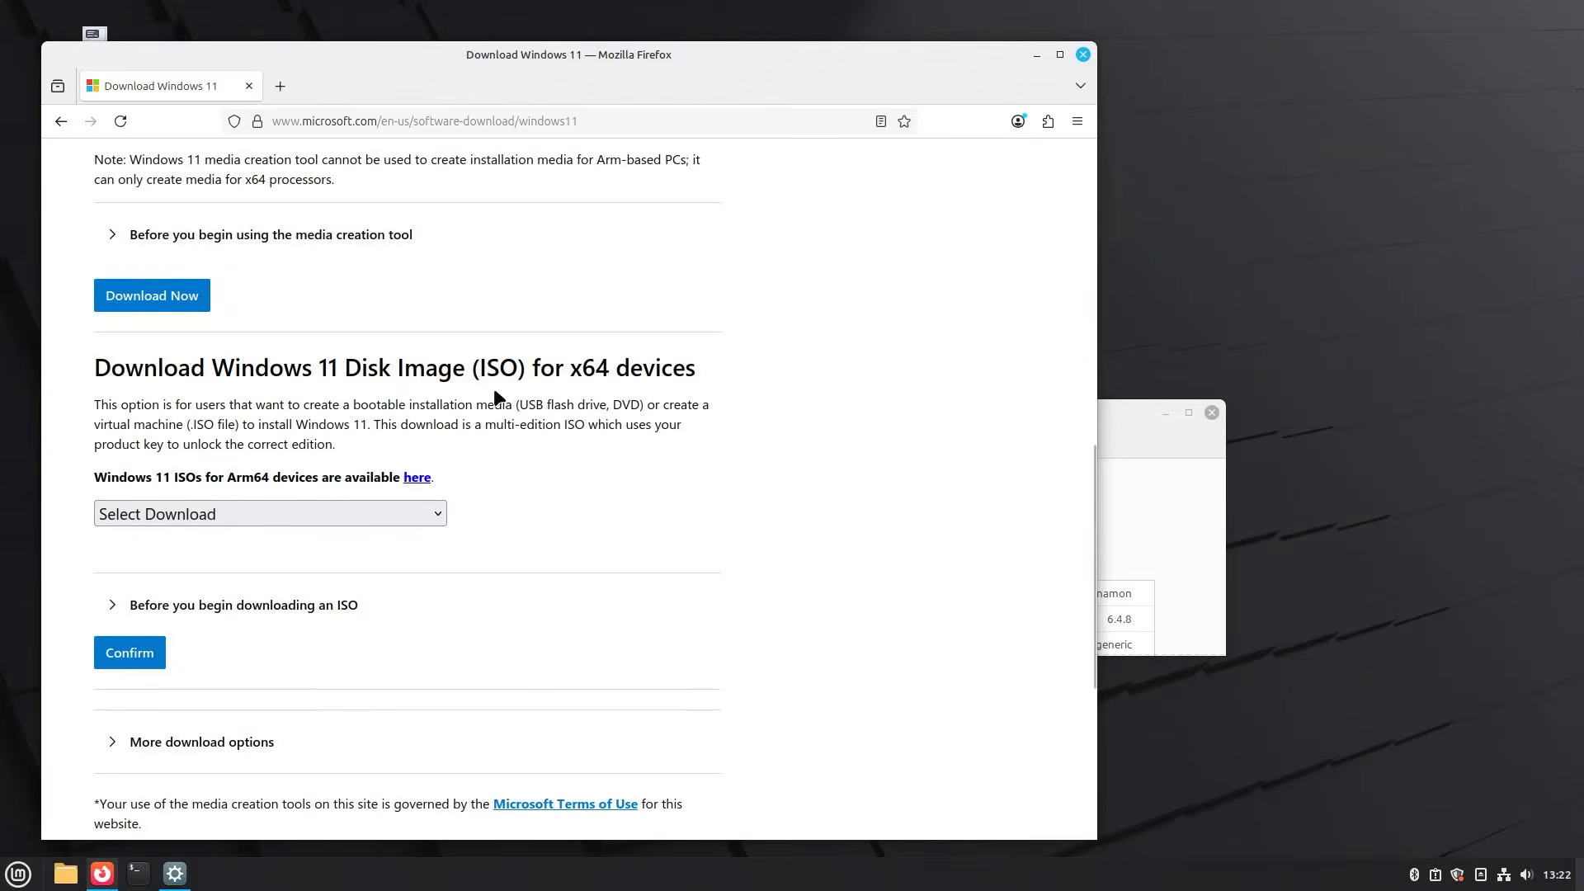
{"action": "left_click", "coordinate": [221, 517]}
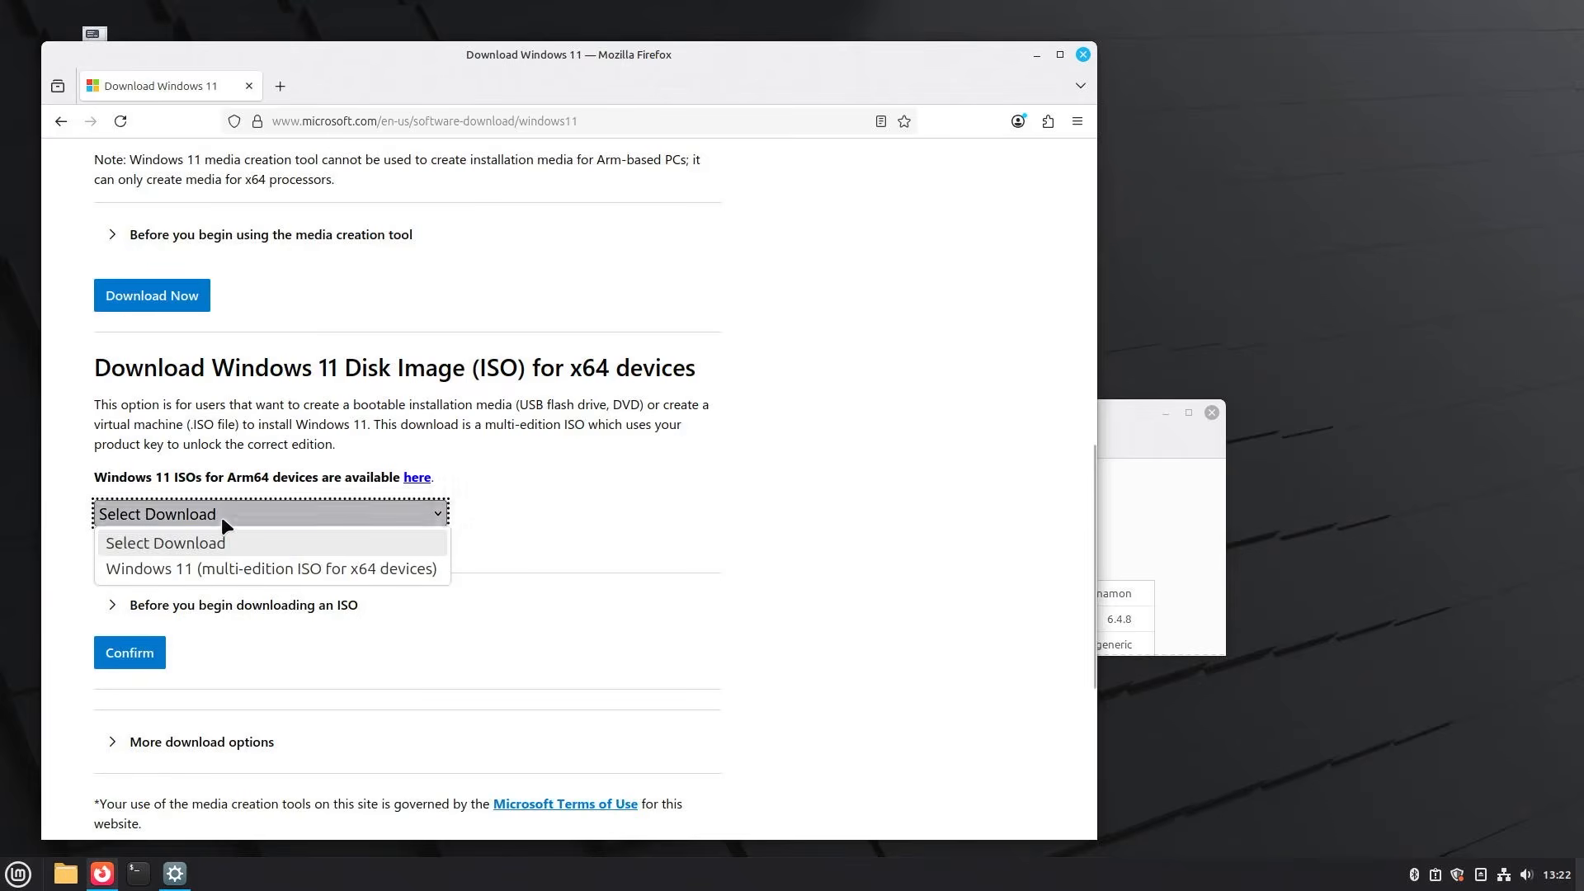
{"action": "left_click", "coordinate": [219, 563]}
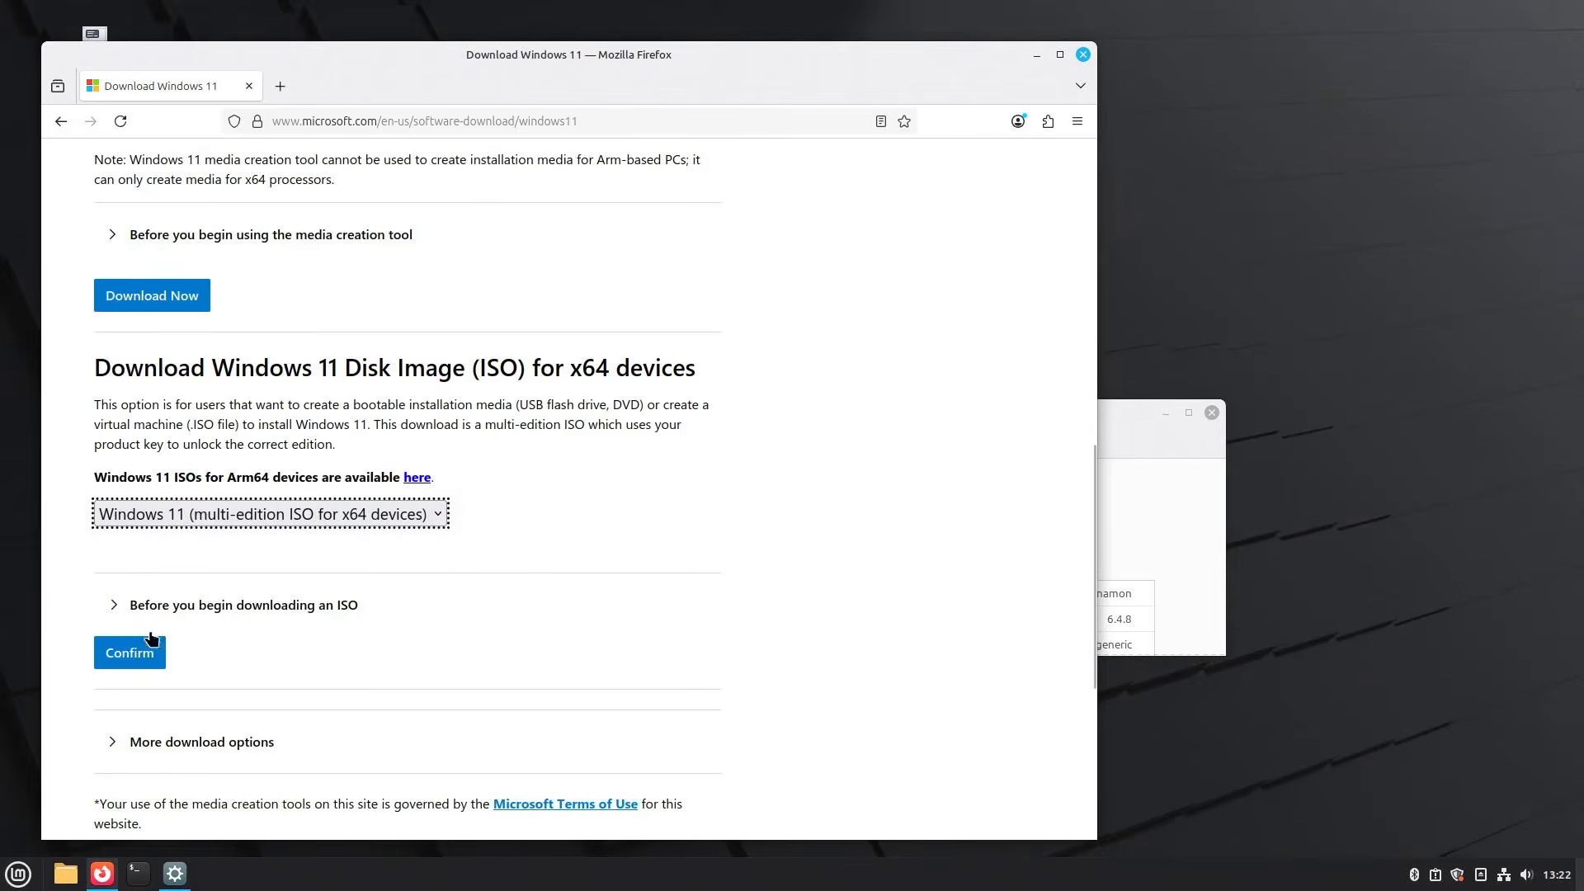
{"action": "left_click", "coordinate": [130, 653]}
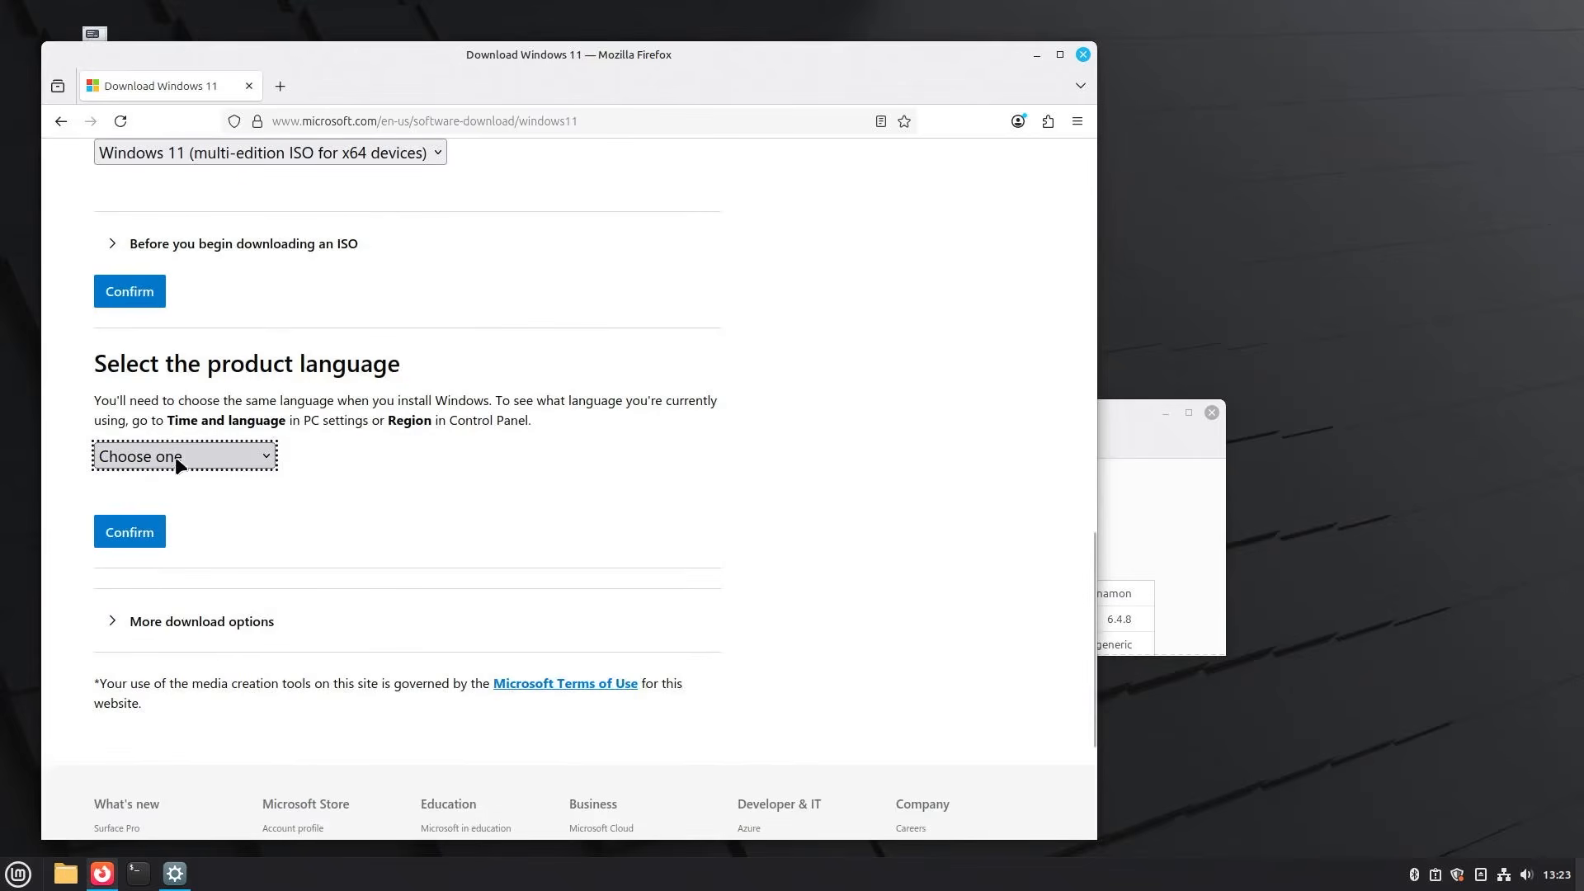
Set the ISO's product language to English (United States) and confirm it.
{"action": "left_click", "coordinate": [175, 456]}
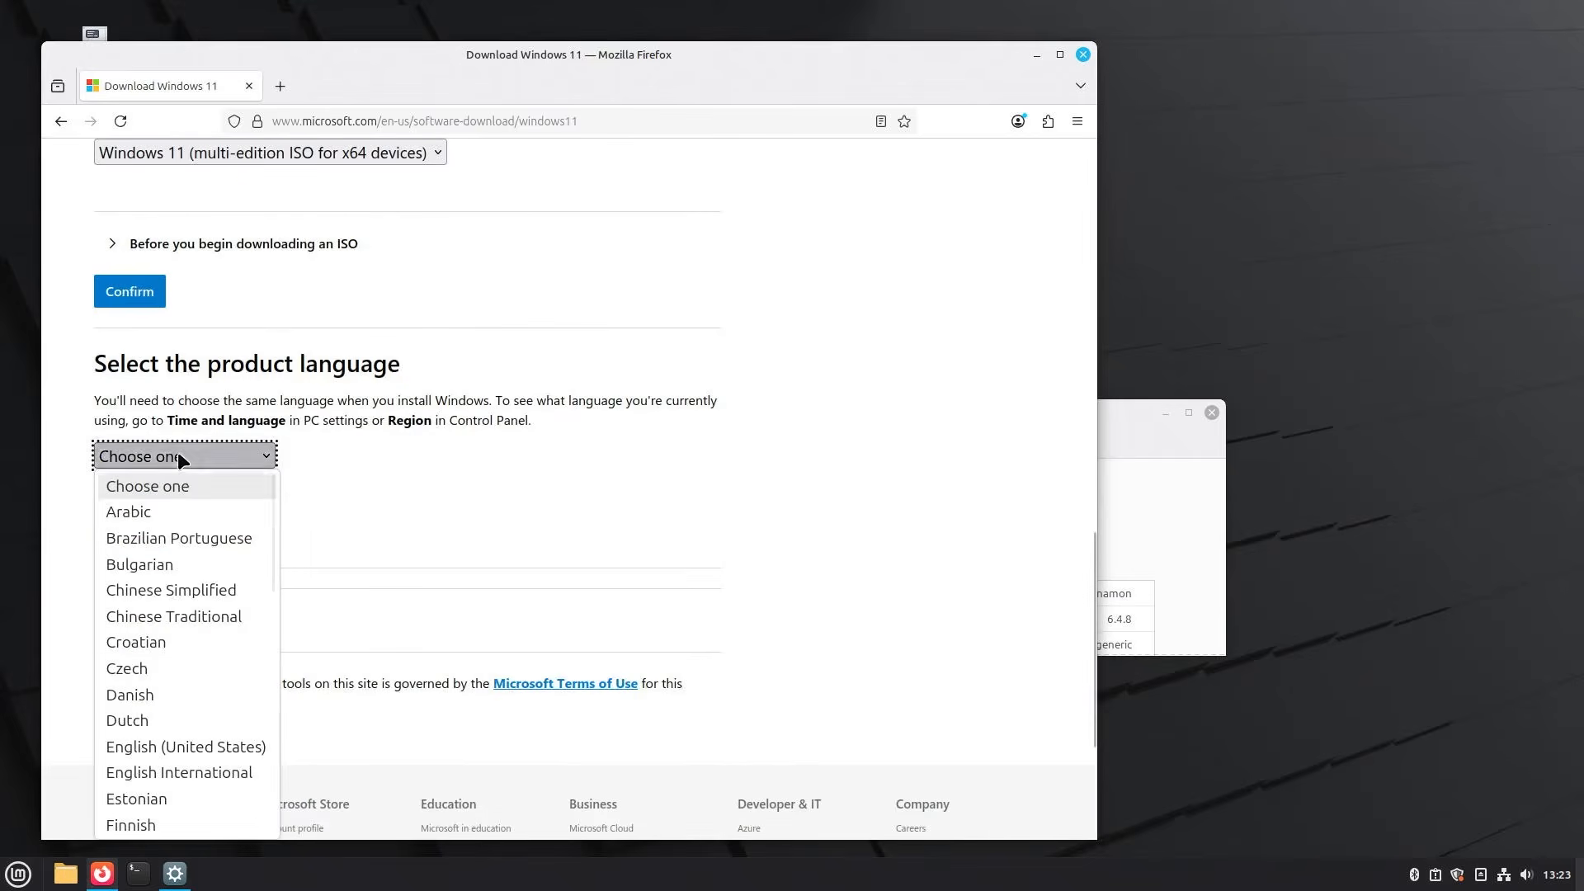
{"action": "left_click", "coordinate": [188, 744]}
{"action": "left_click", "coordinate": [135, 521]}
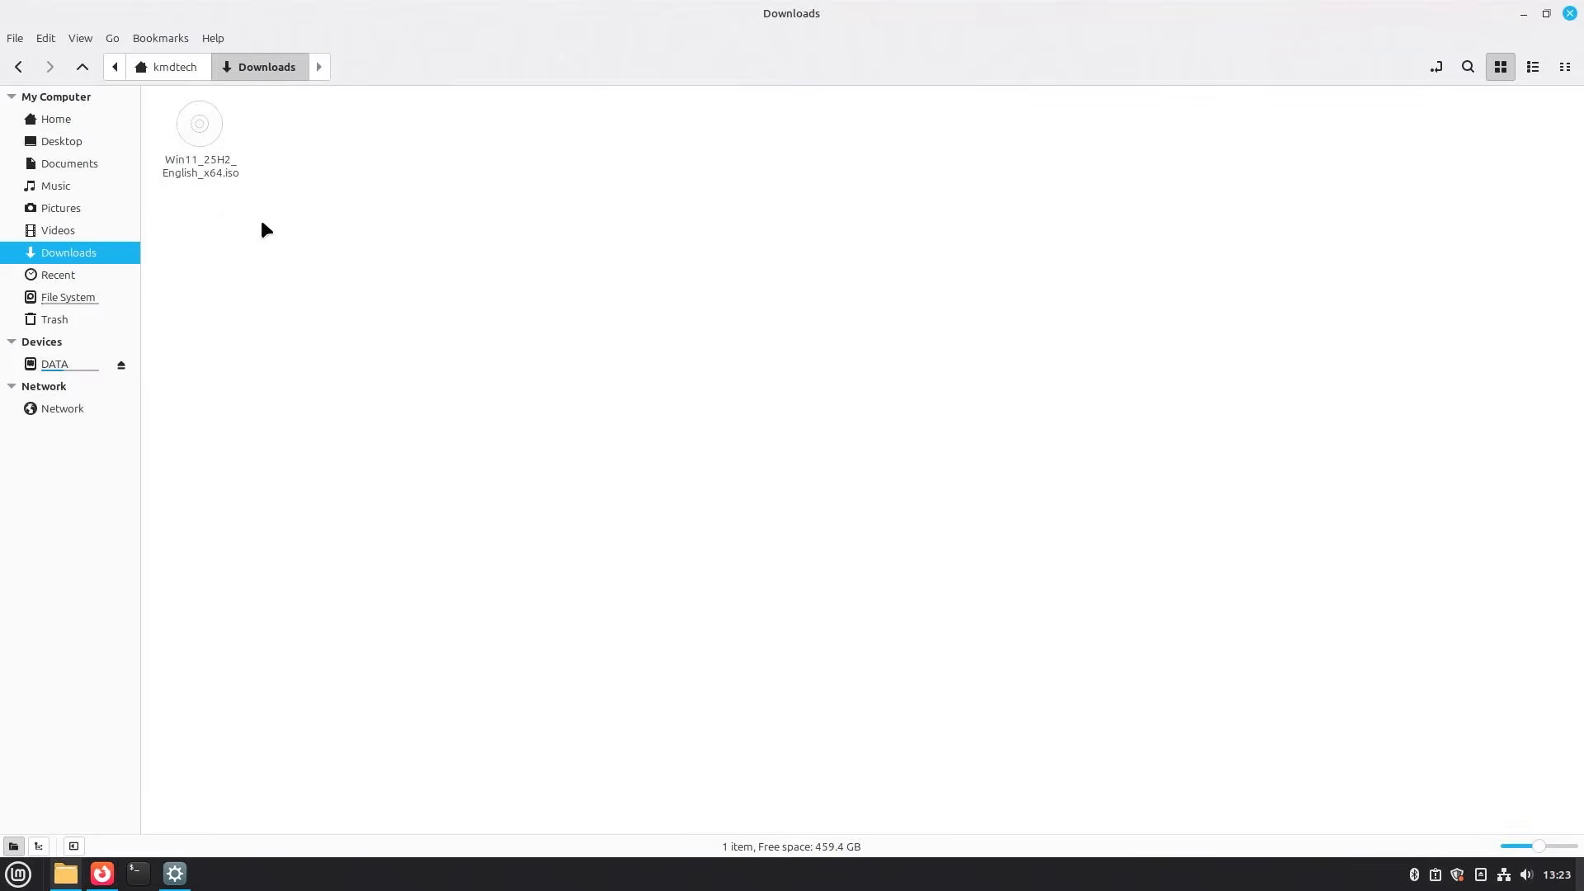
Mount Win11_25H2_English_x64.iso with Disk Image Mounter and open the mounted CCCOMA_X64FRE_EN-US_DV9 volume.
{"action": "left_click", "coordinate": [206, 159]}
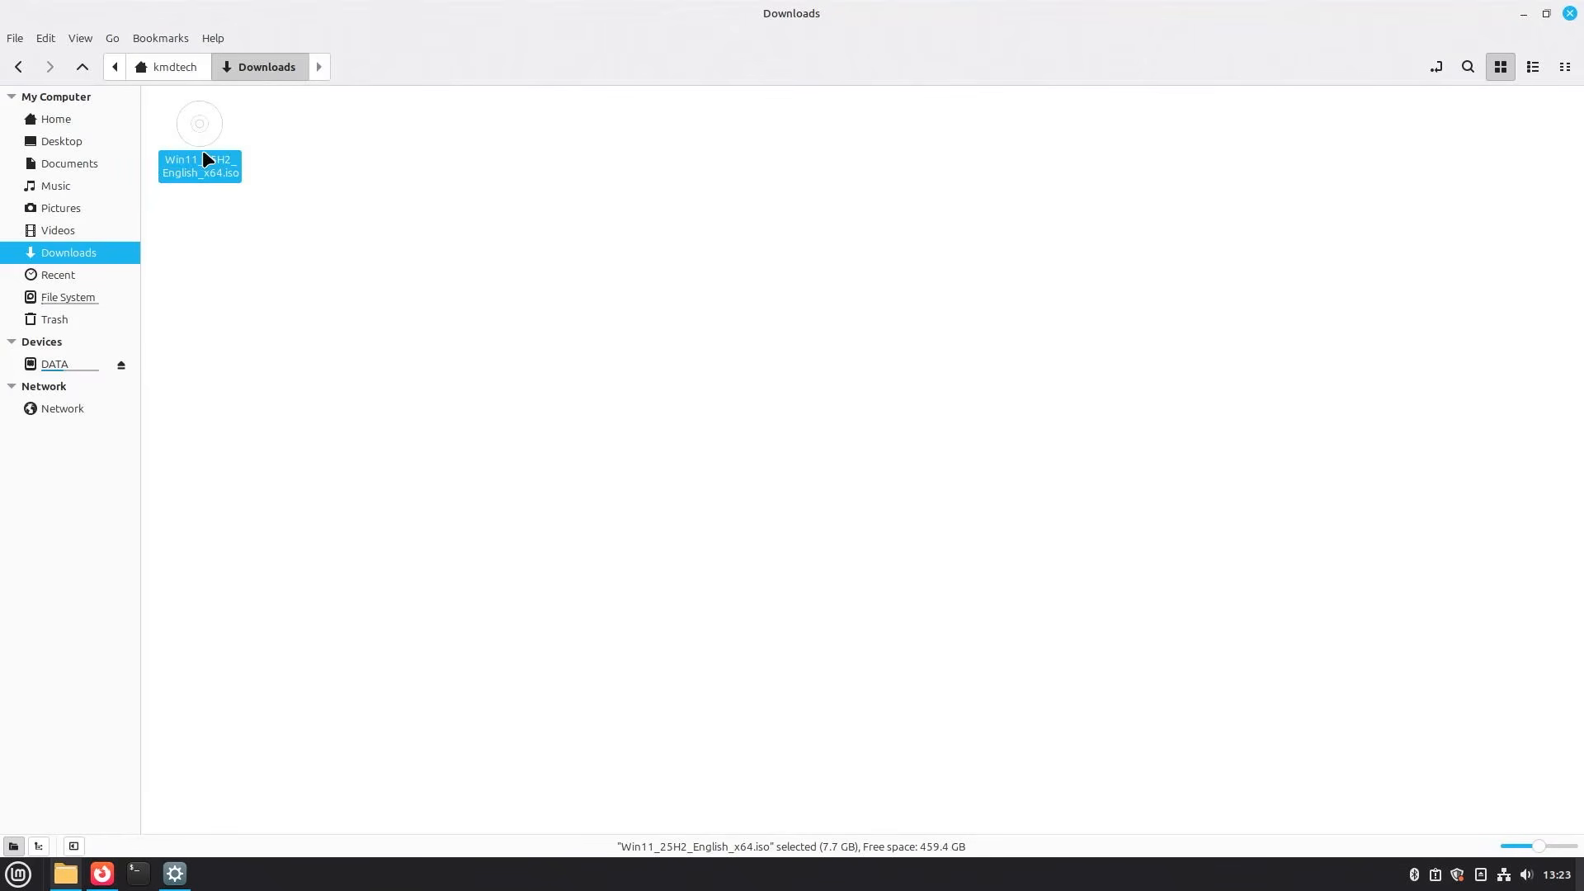
{"action": "right_click", "coordinate": [207, 159]}
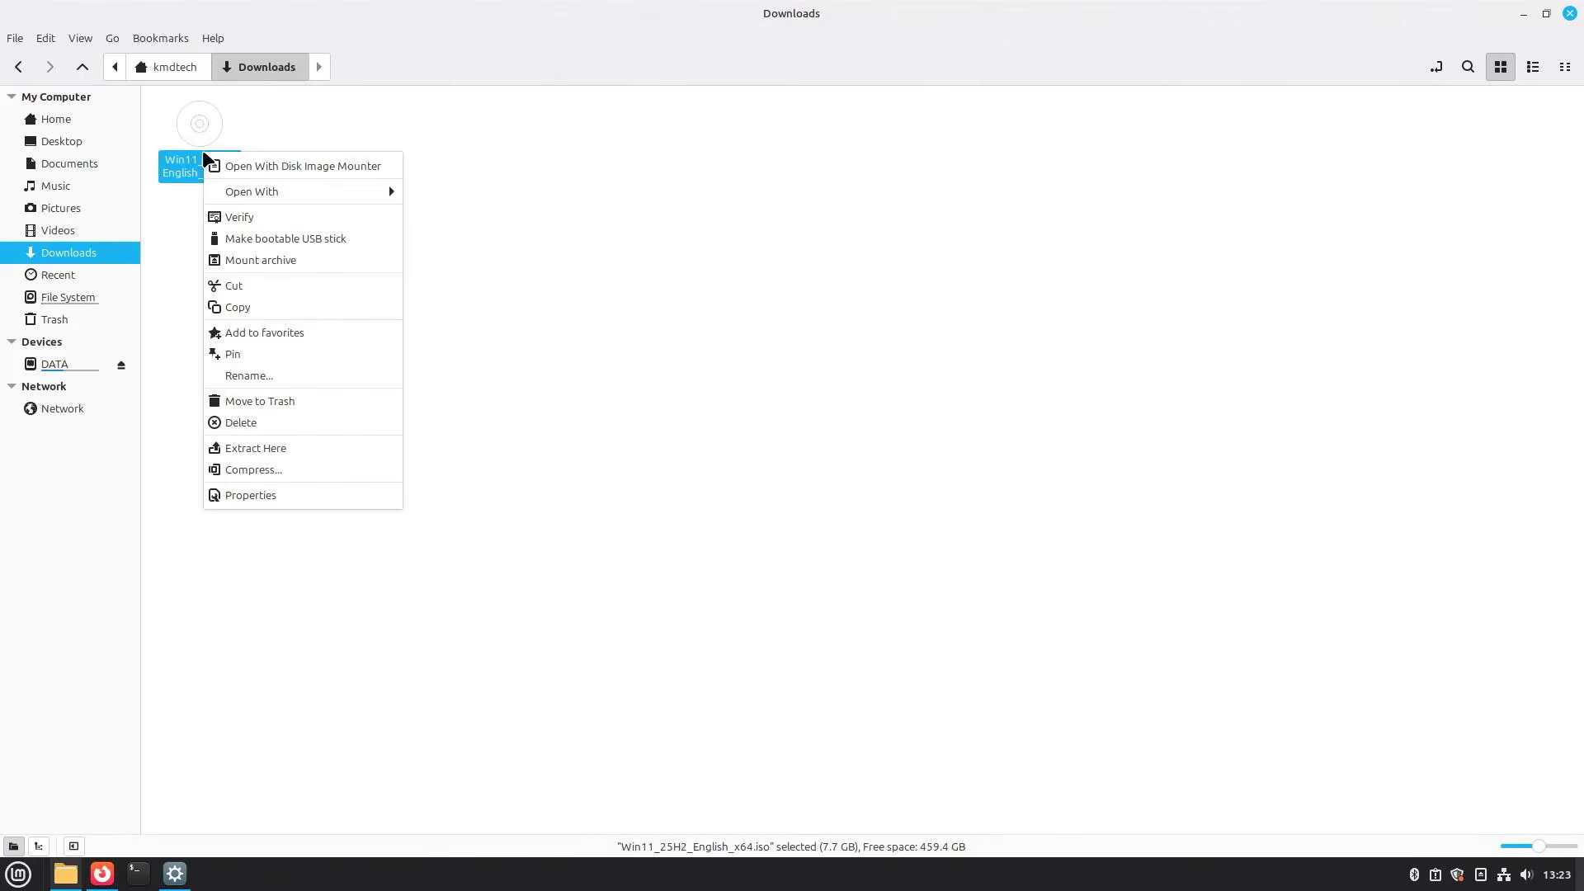
{"action": "left_click", "coordinate": [264, 161]}
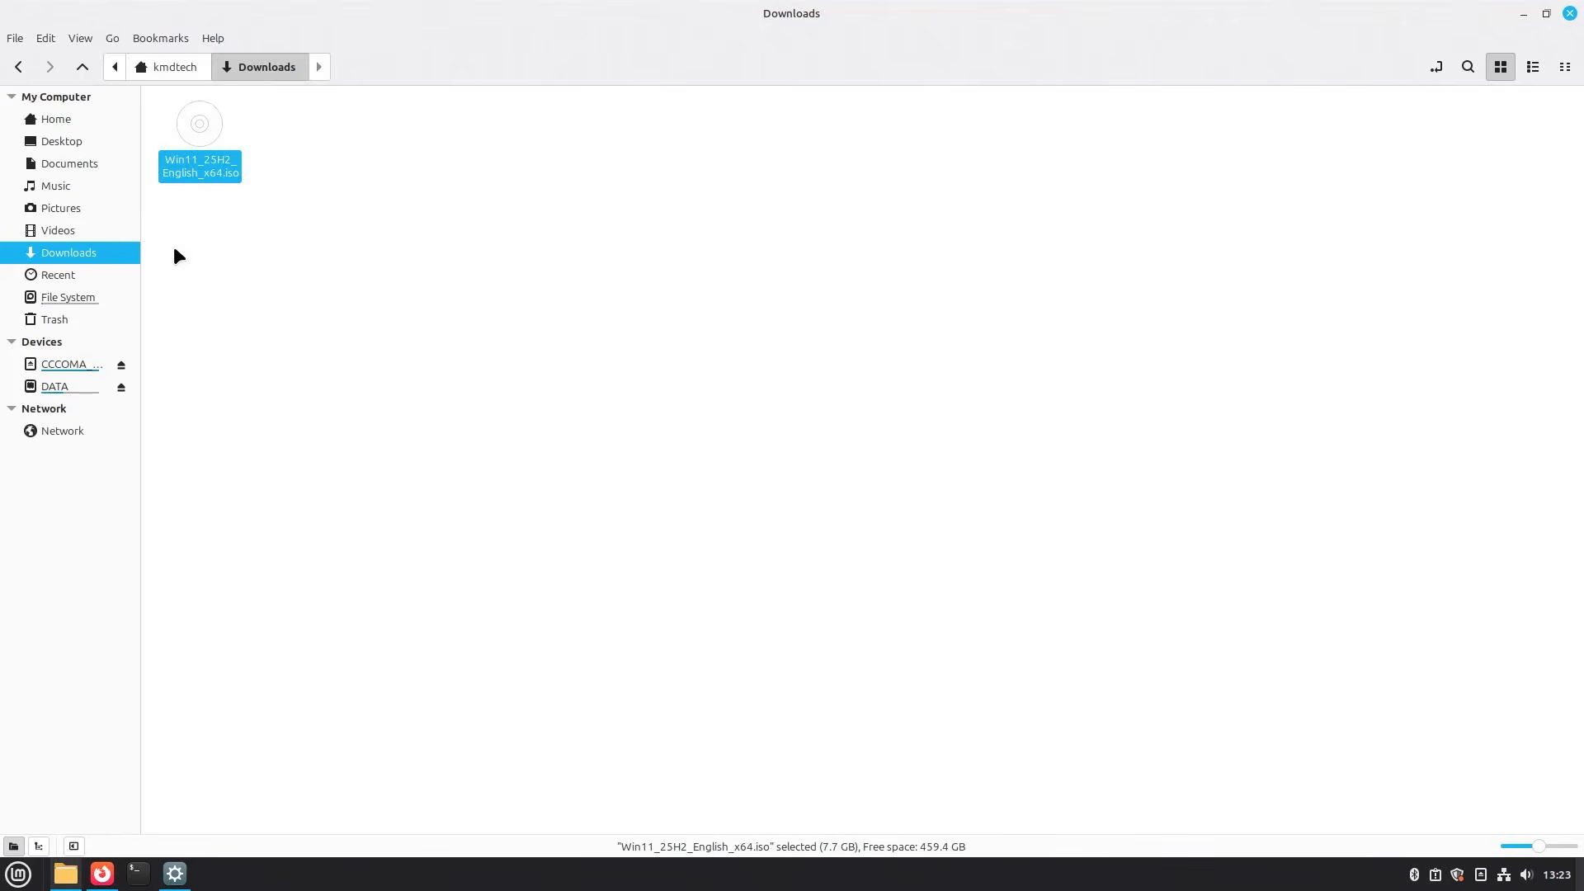
{"action": "left_click", "coordinate": [81, 363]}
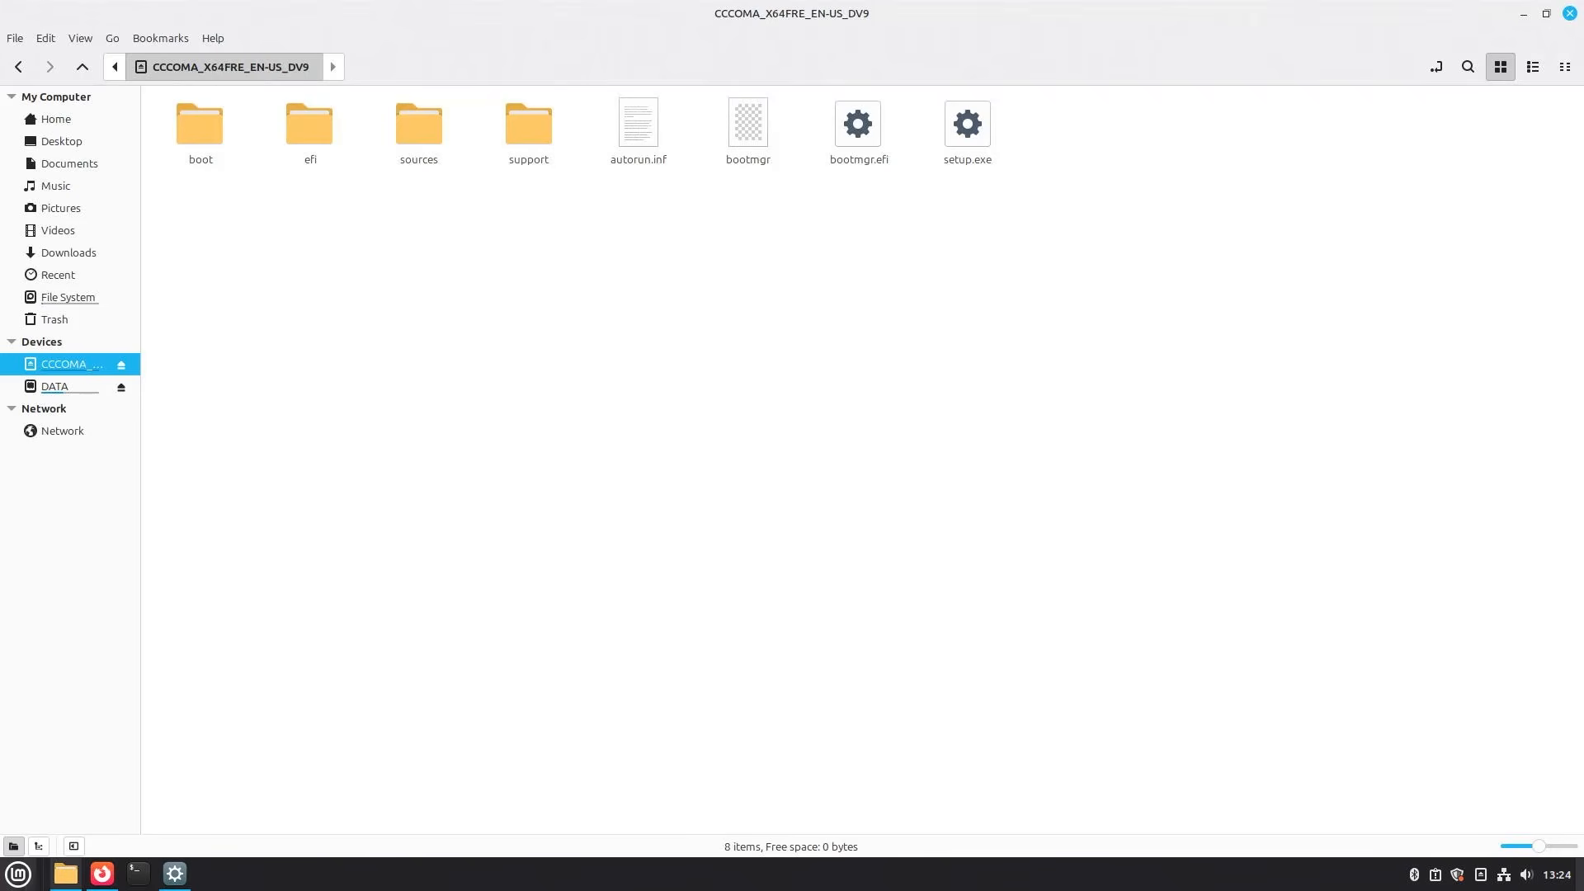
Open Software Manager and find the gparted package.
{"action": "left_click", "coordinate": [22, 877]}
{"action": "type", "text": "software"}
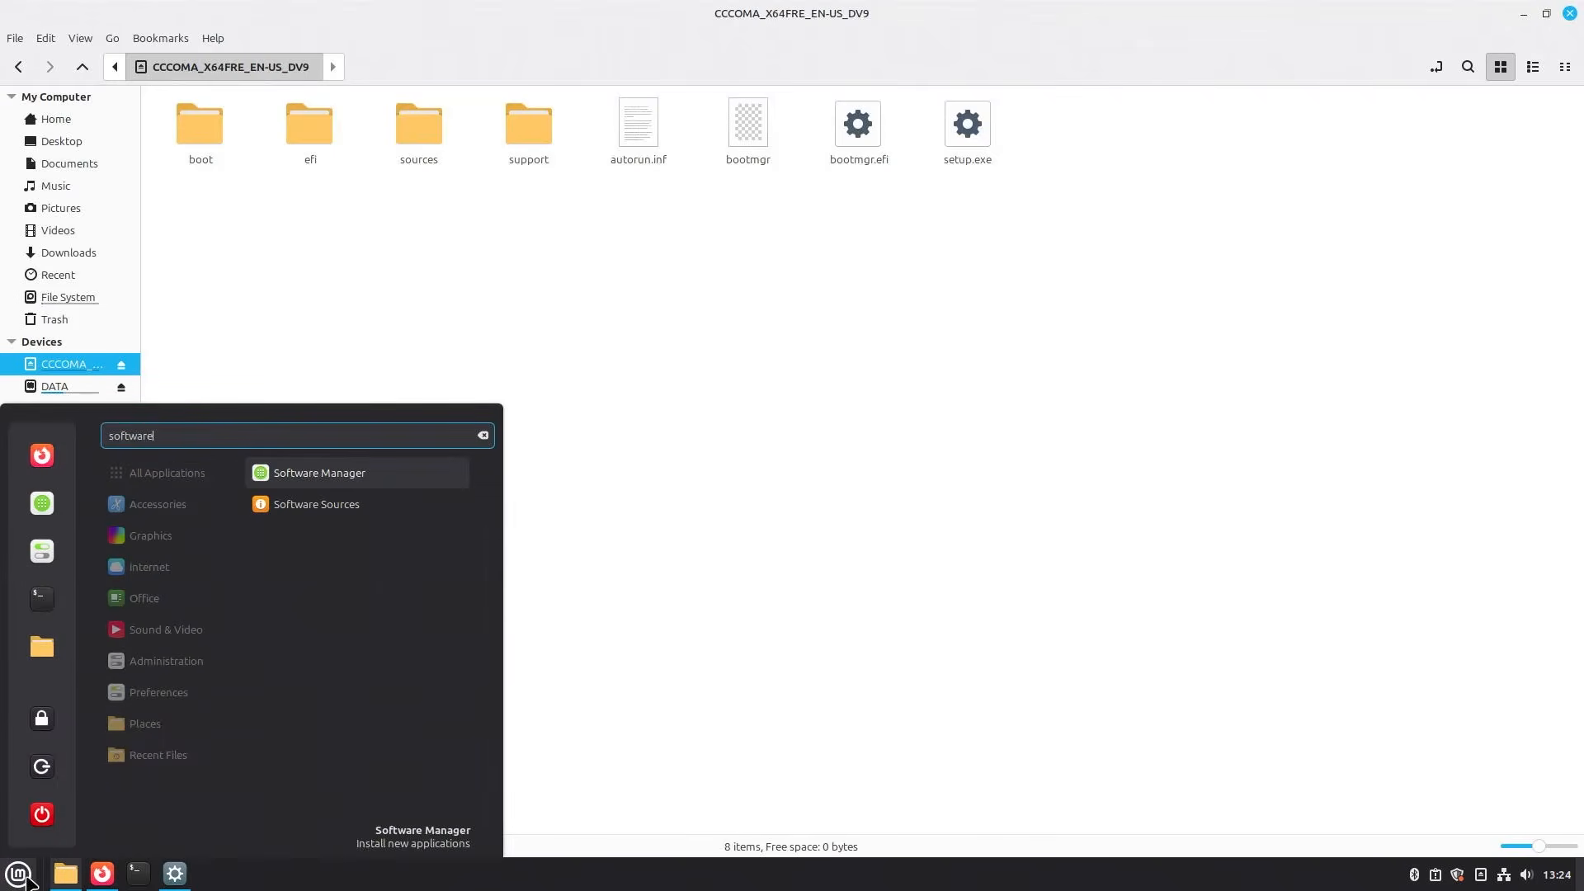
{"action": "left_click", "coordinate": [294, 474]}
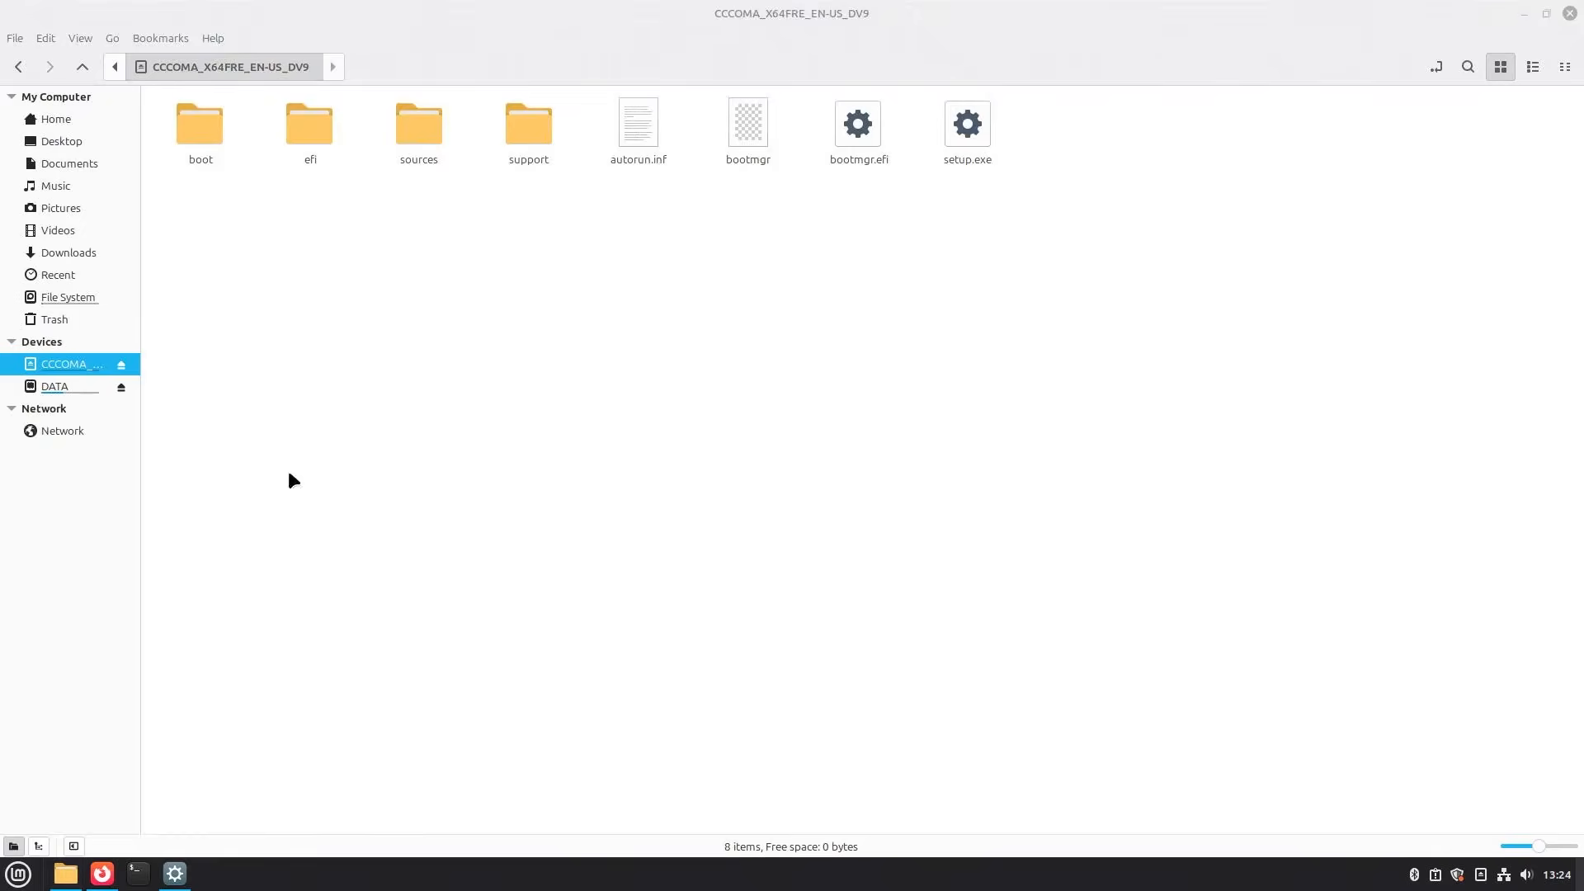
{"action": "type", "text": "gp"}
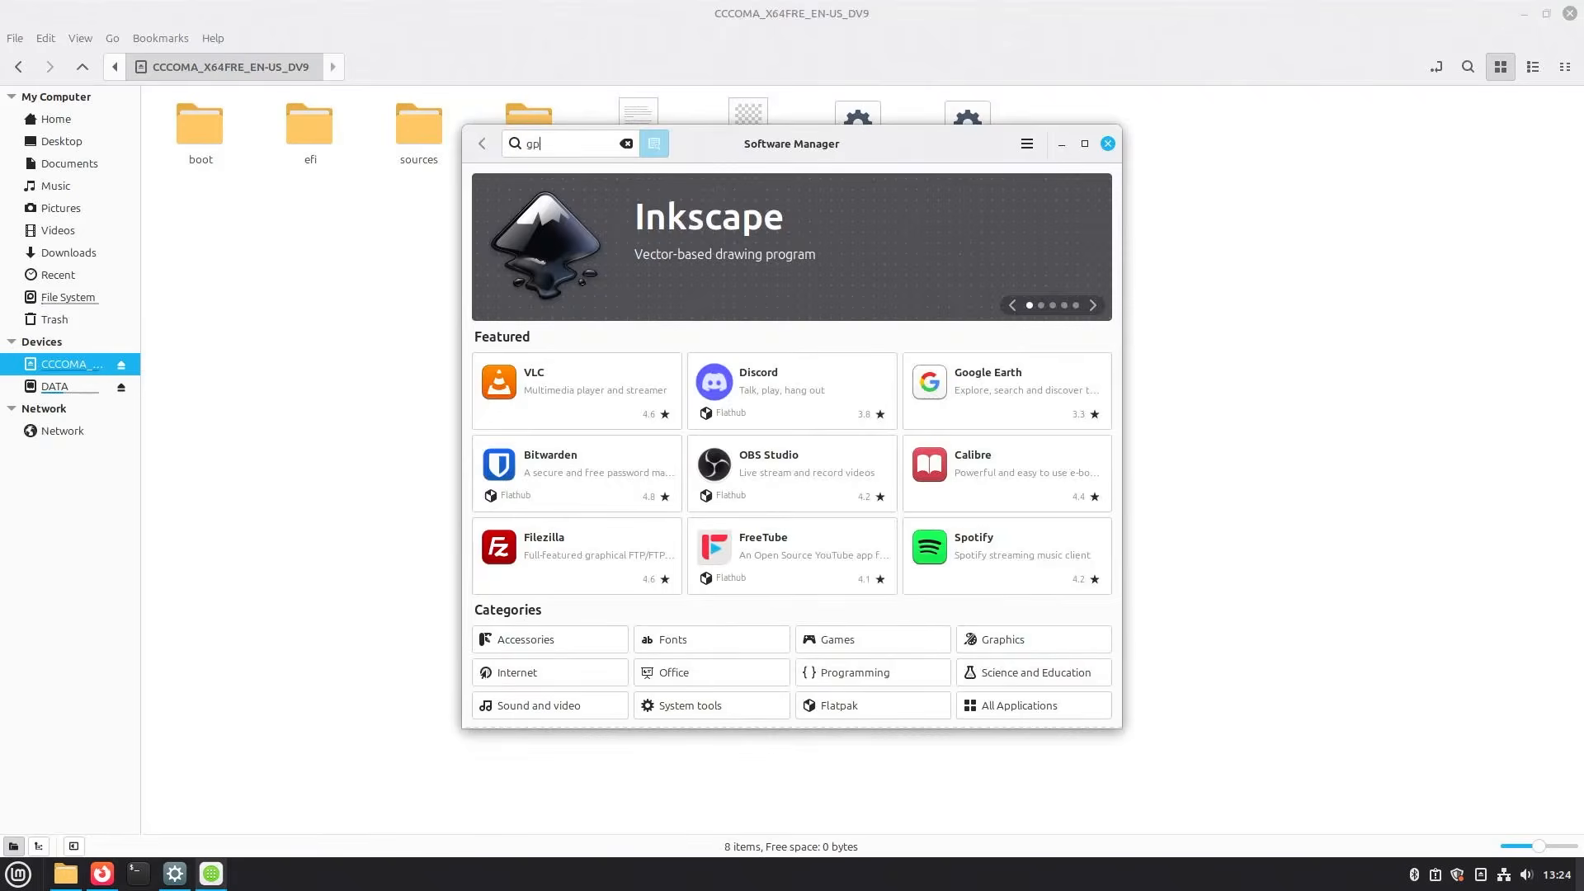
{"action": "type", "text": "arted"}
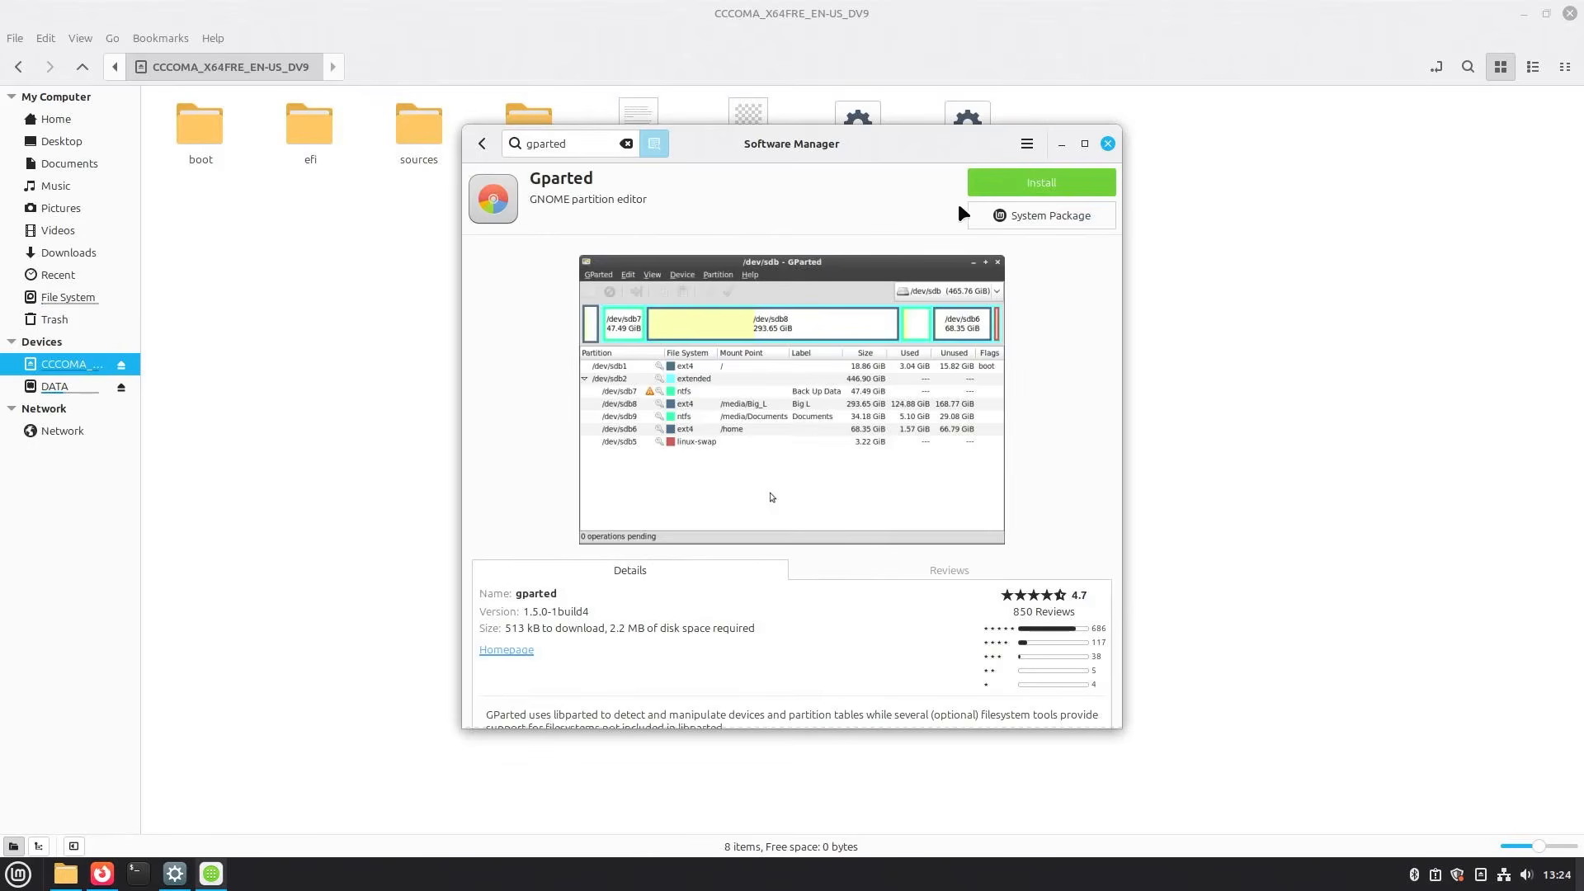
Install Gparted with its additional packages, authenticating with the account password.
{"action": "left_click", "coordinate": [1023, 188]}
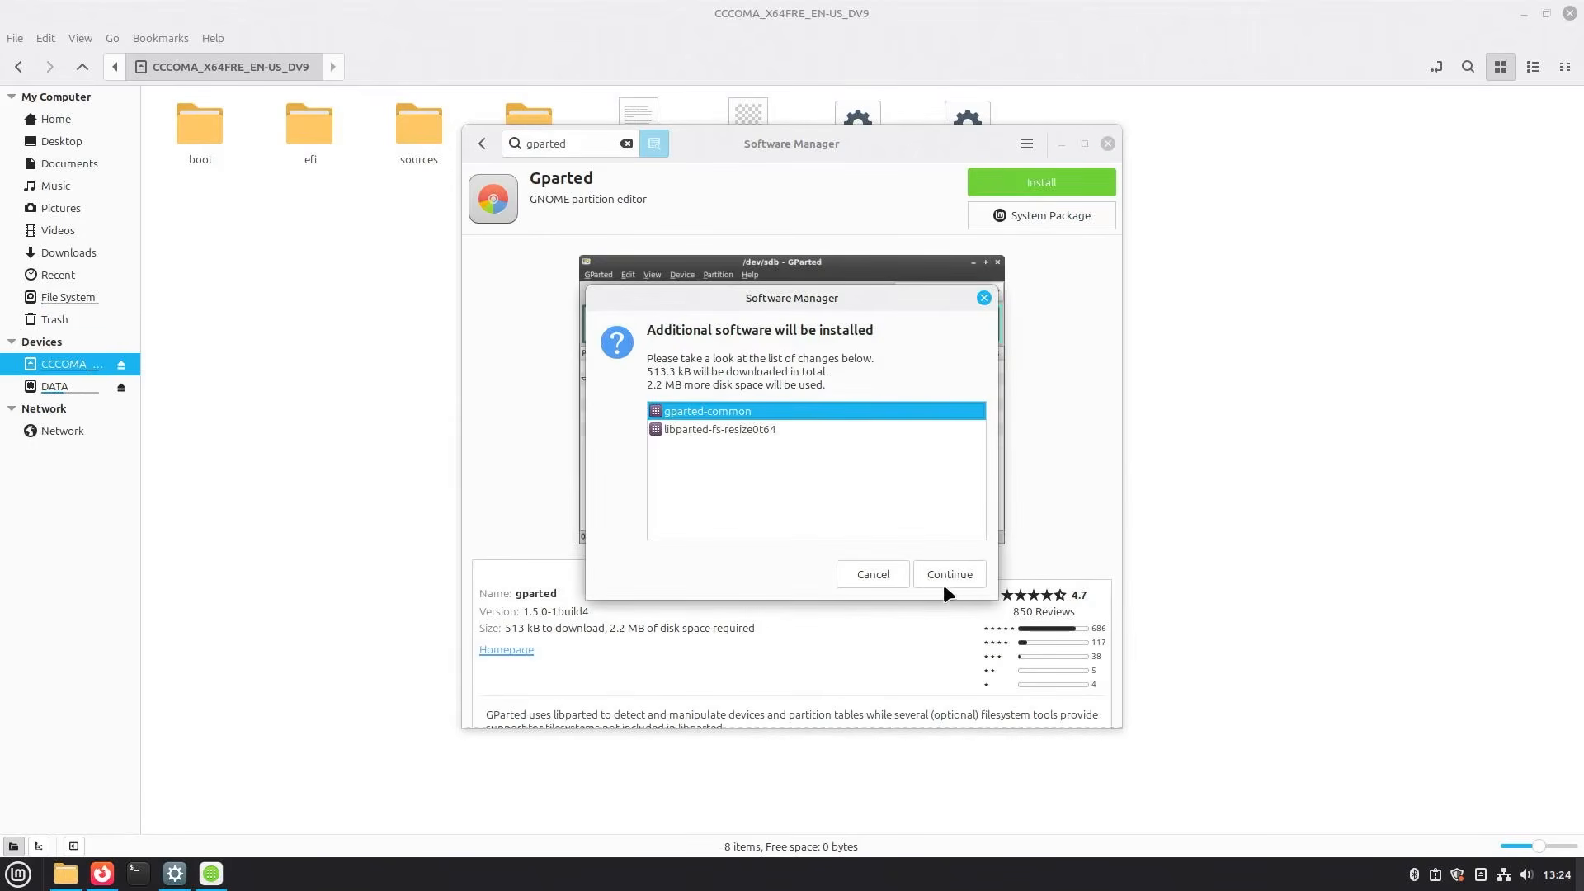
{"action": "left_click", "coordinate": [943, 580]}
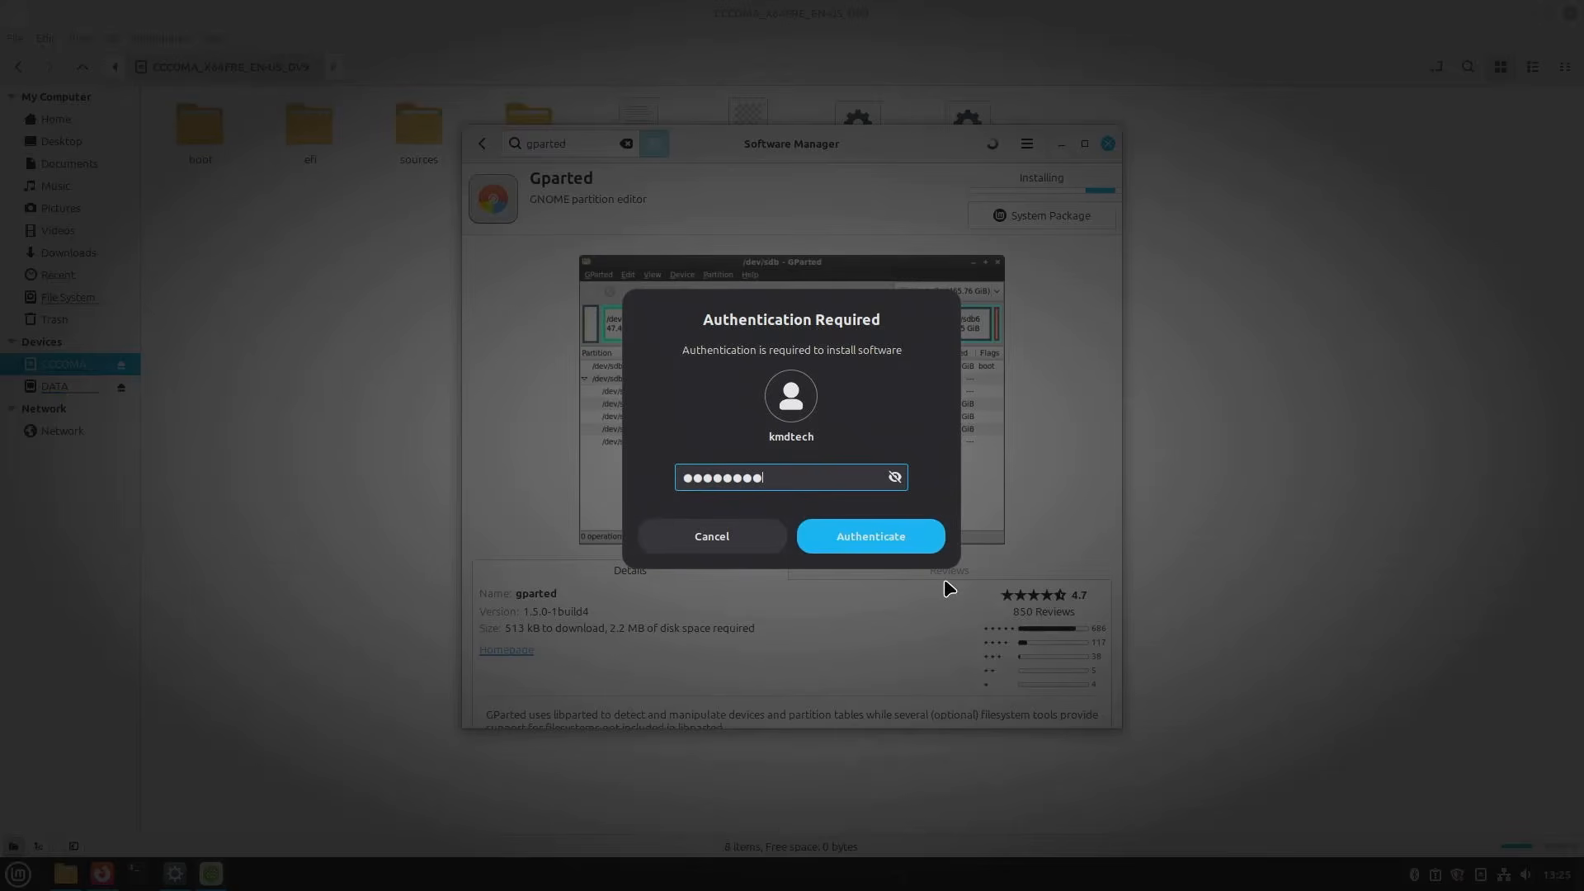
{"action": "key", "text": "Return"}
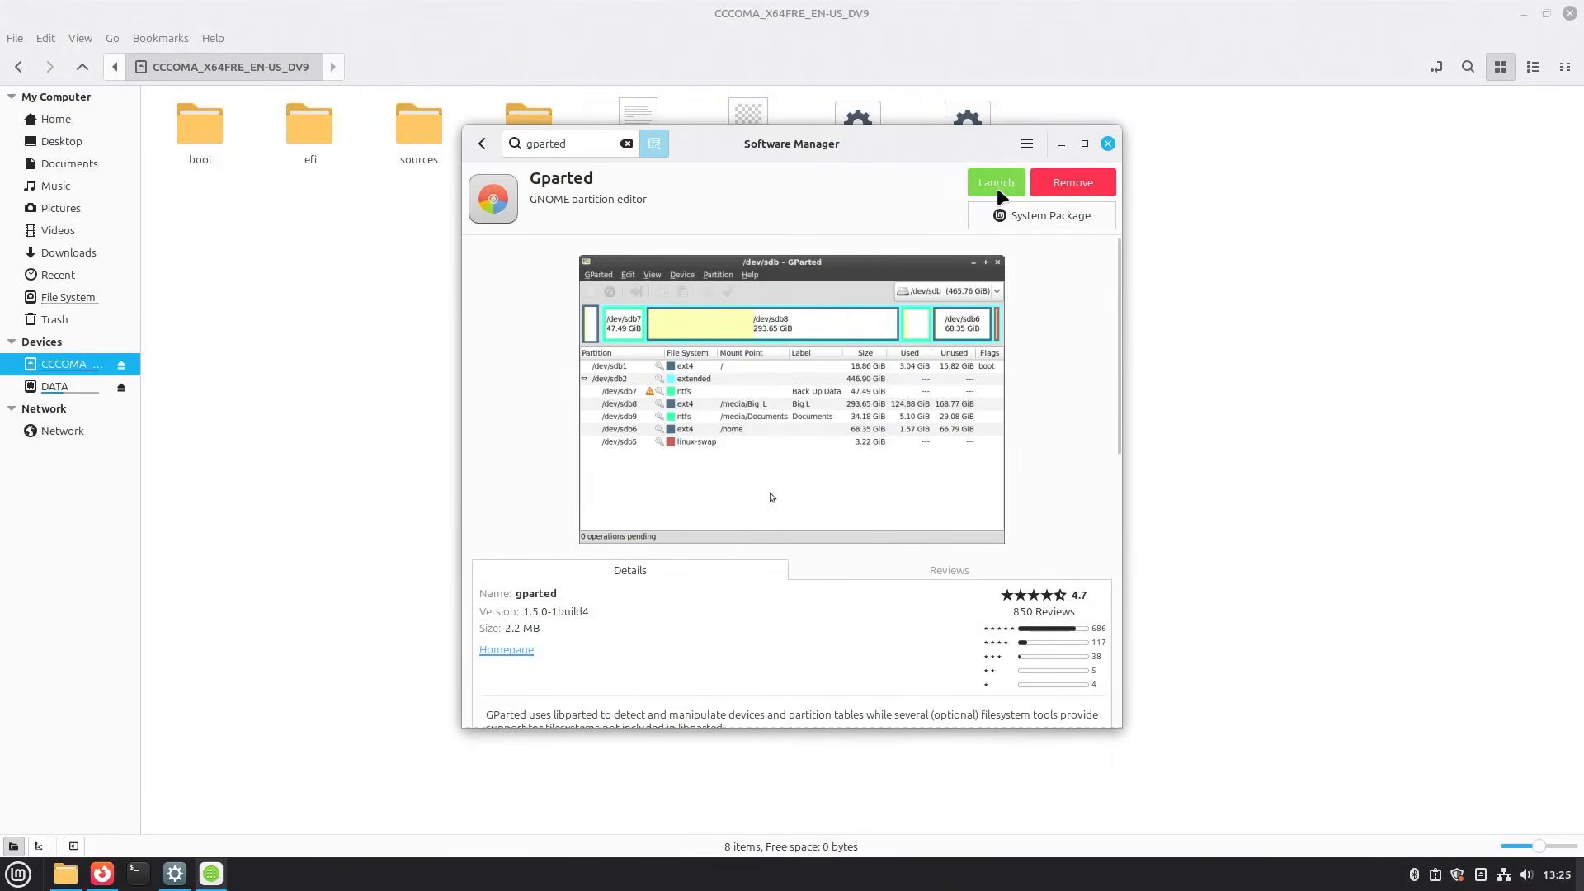
Launch GParted and enter the account password to run it as root.
{"action": "left_click", "coordinate": [994, 184]}
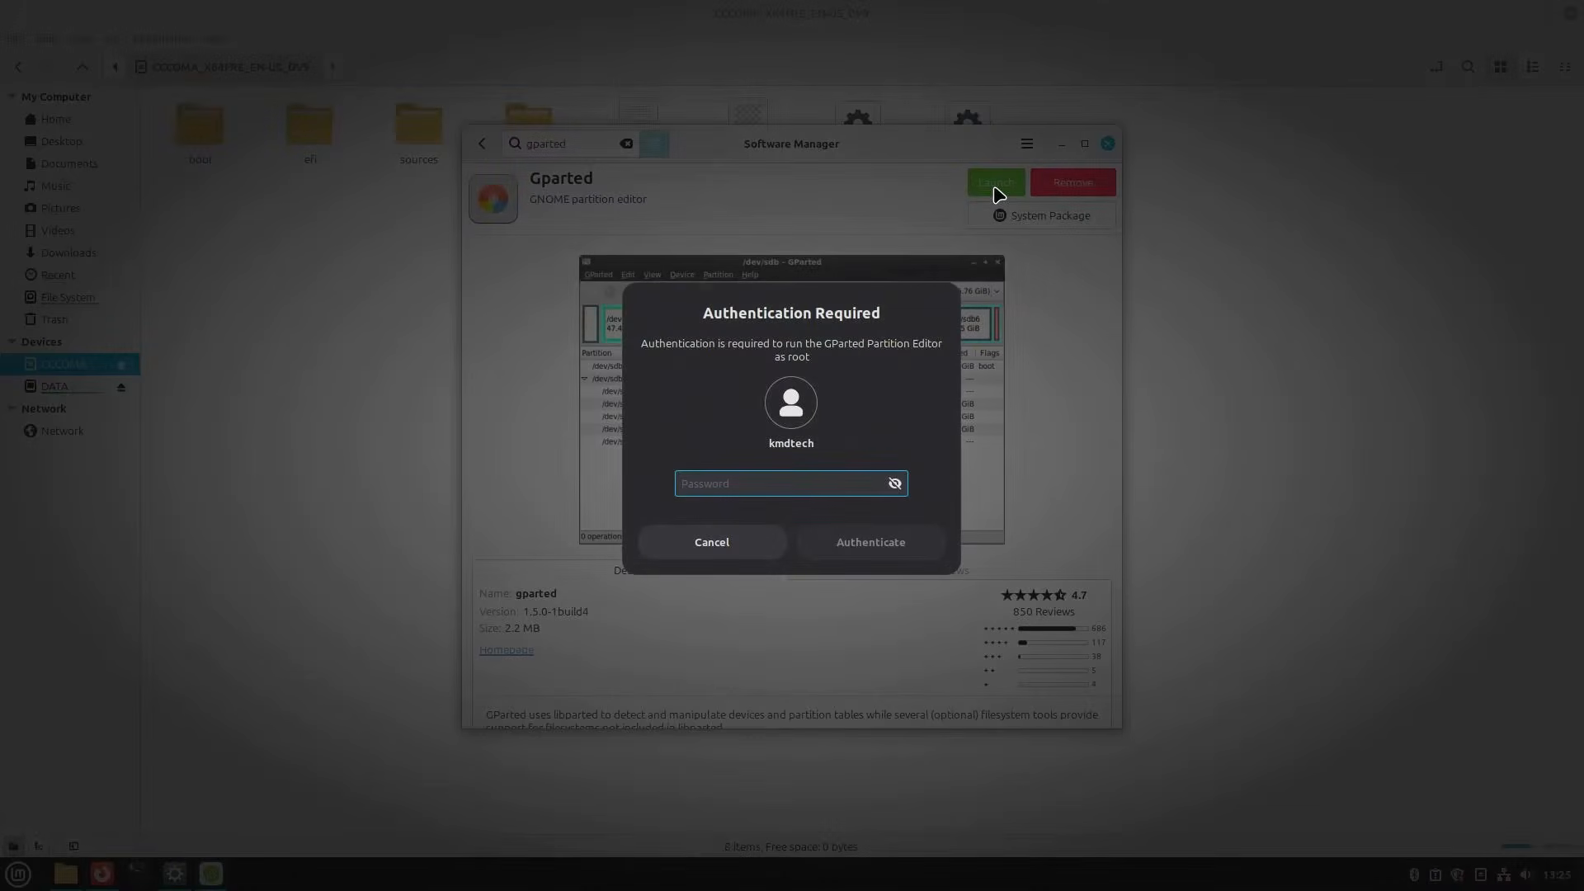
{"action": "type", "text": "••••••••"}
{"action": "key", "text": "Return"}
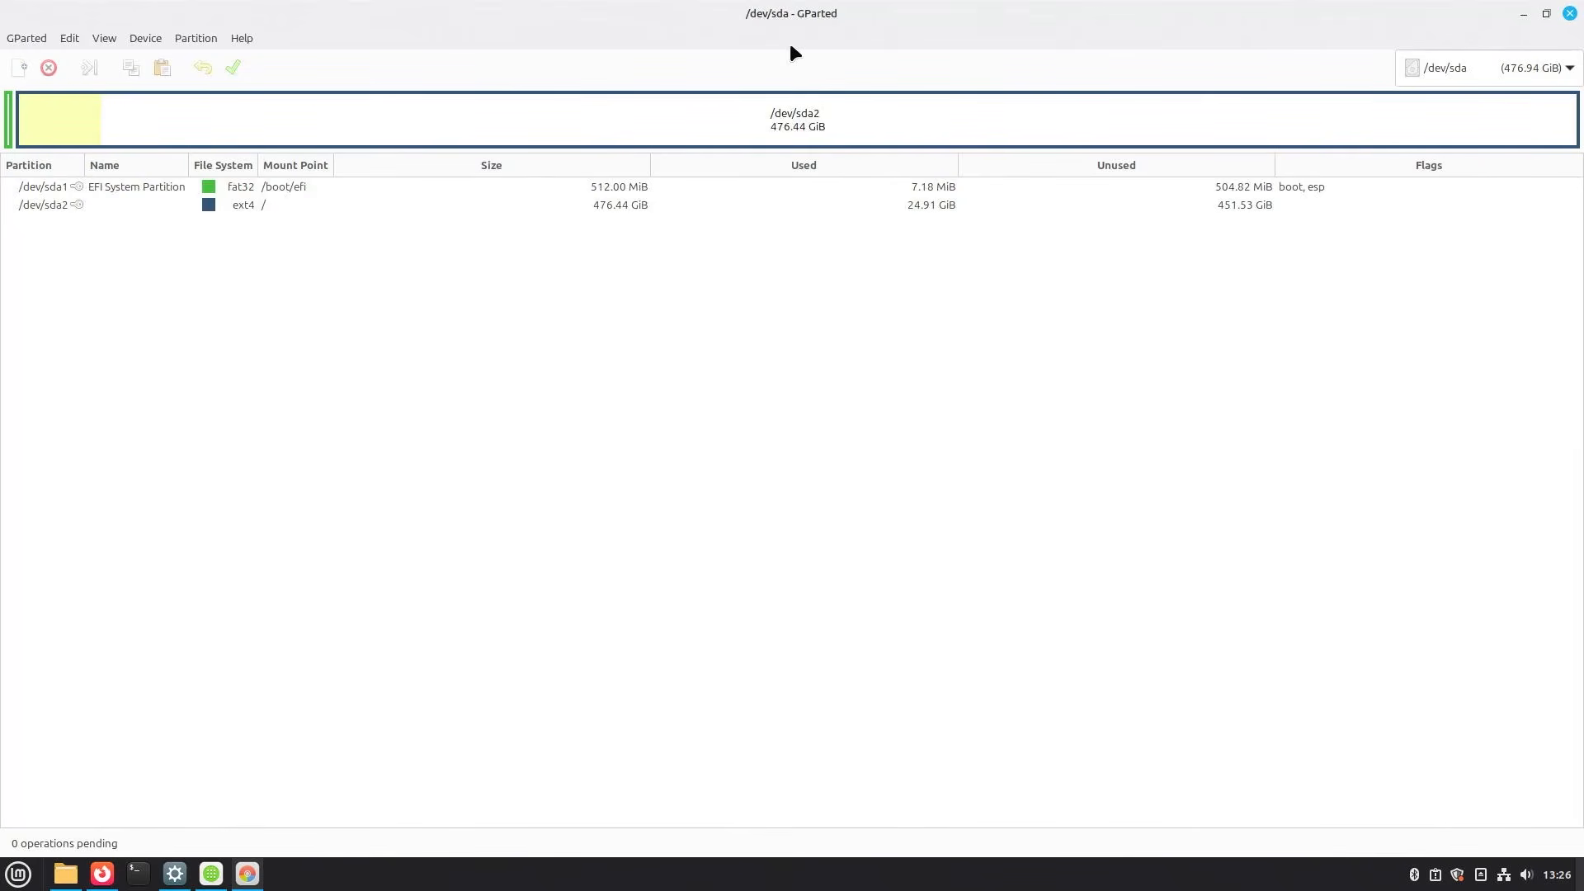
Switch GParted to the /dev/nvme0n1 disk and select its NTFS partition labelled DATA.
{"action": "left_click", "coordinate": [1452, 81]}
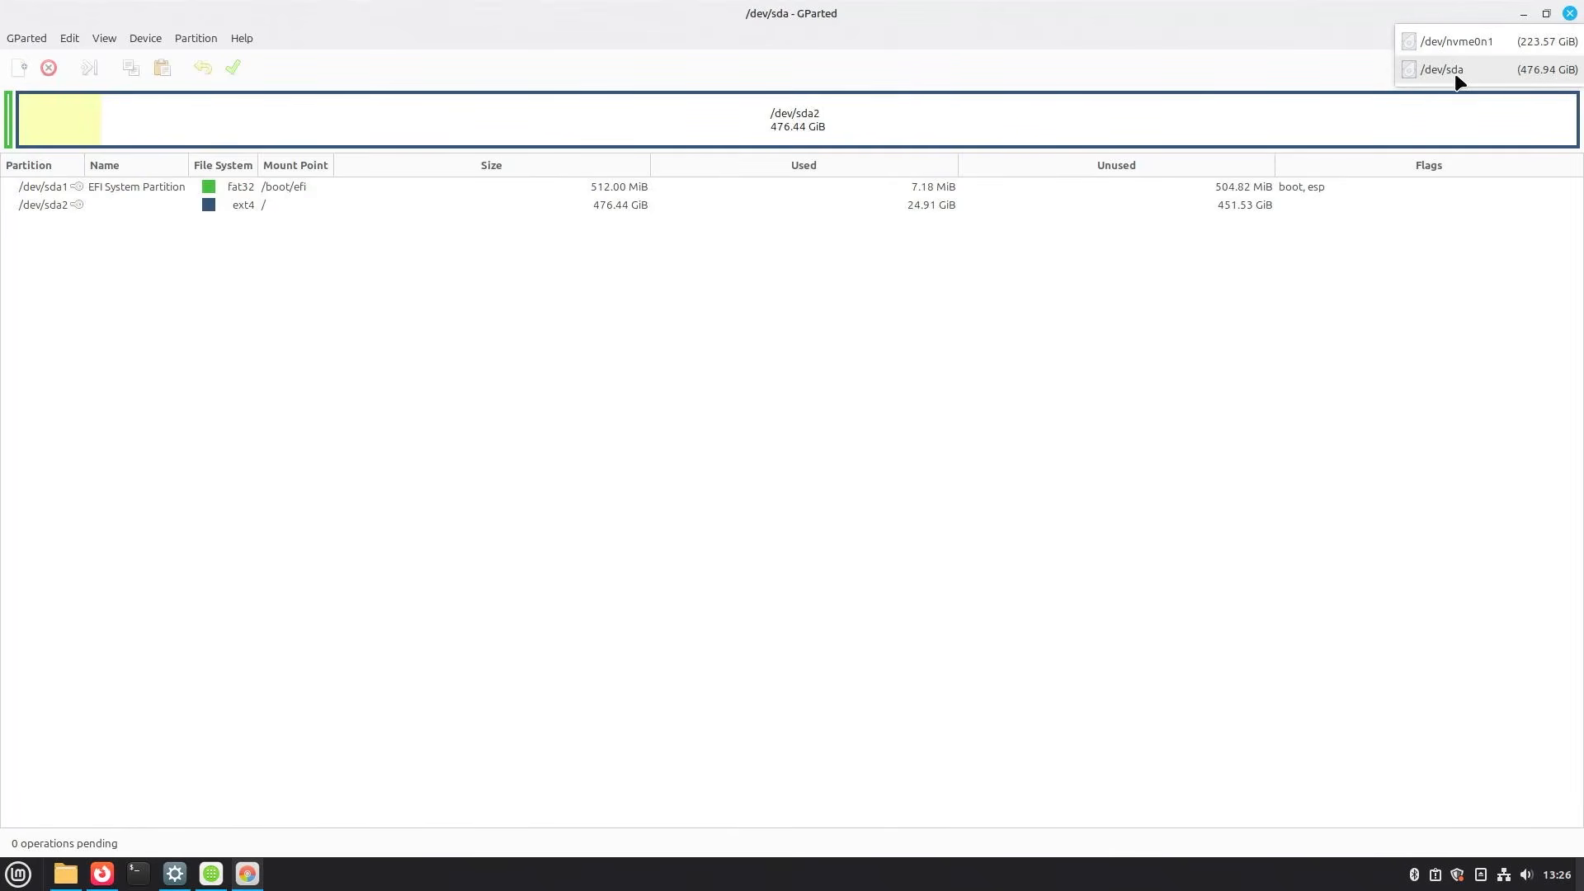
{"action": "left_click", "coordinate": [1457, 74]}
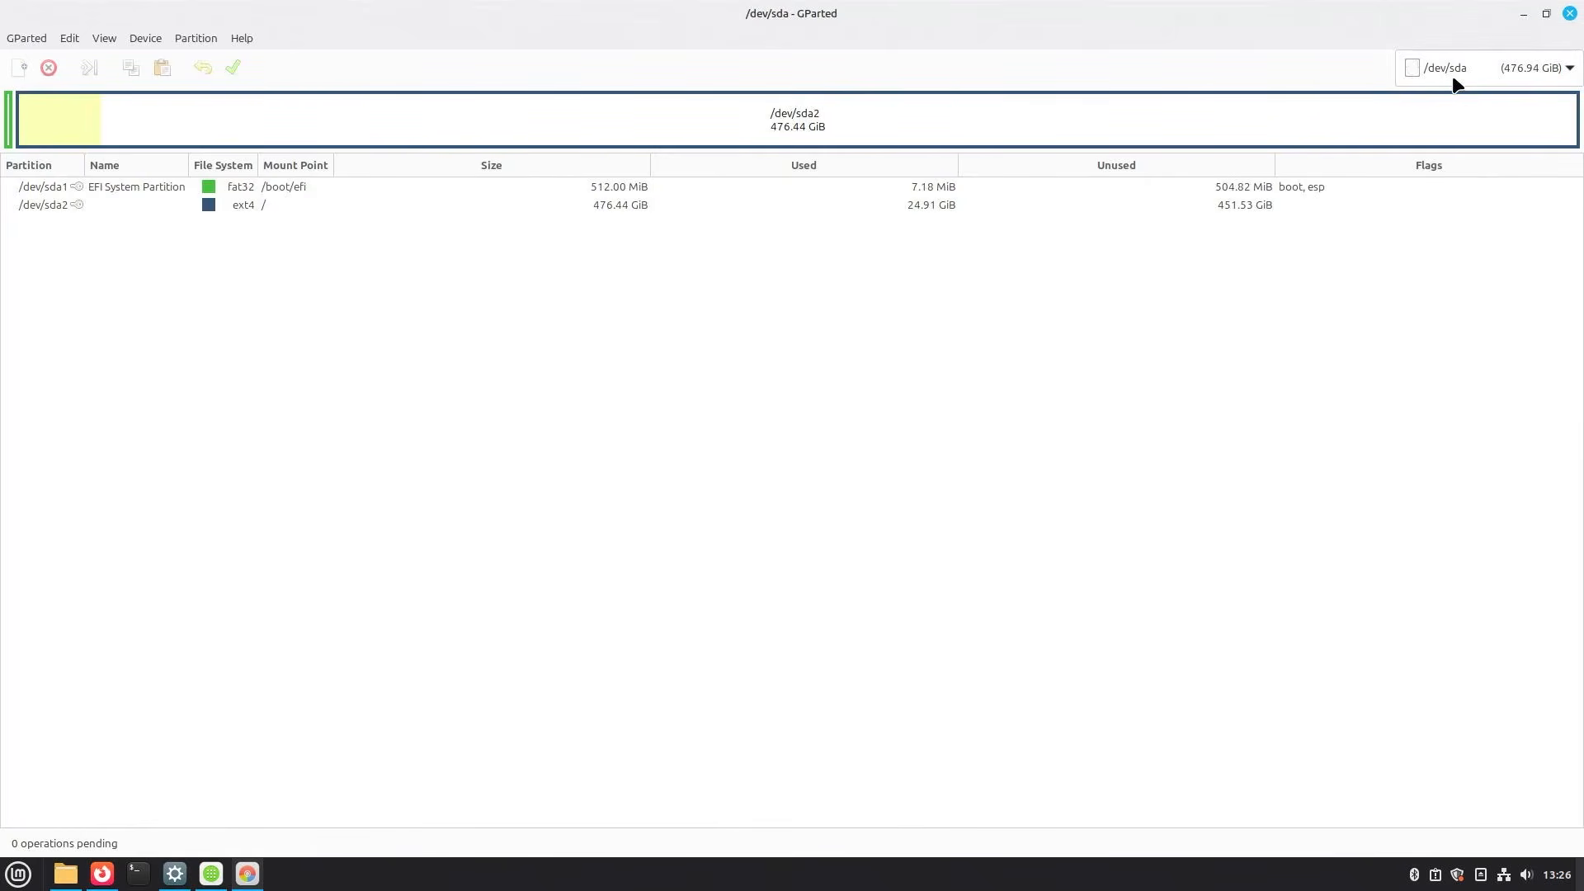
{"action": "left_click", "coordinate": [1452, 76]}
{"action": "left_click", "coordinate": [1454, 46]}
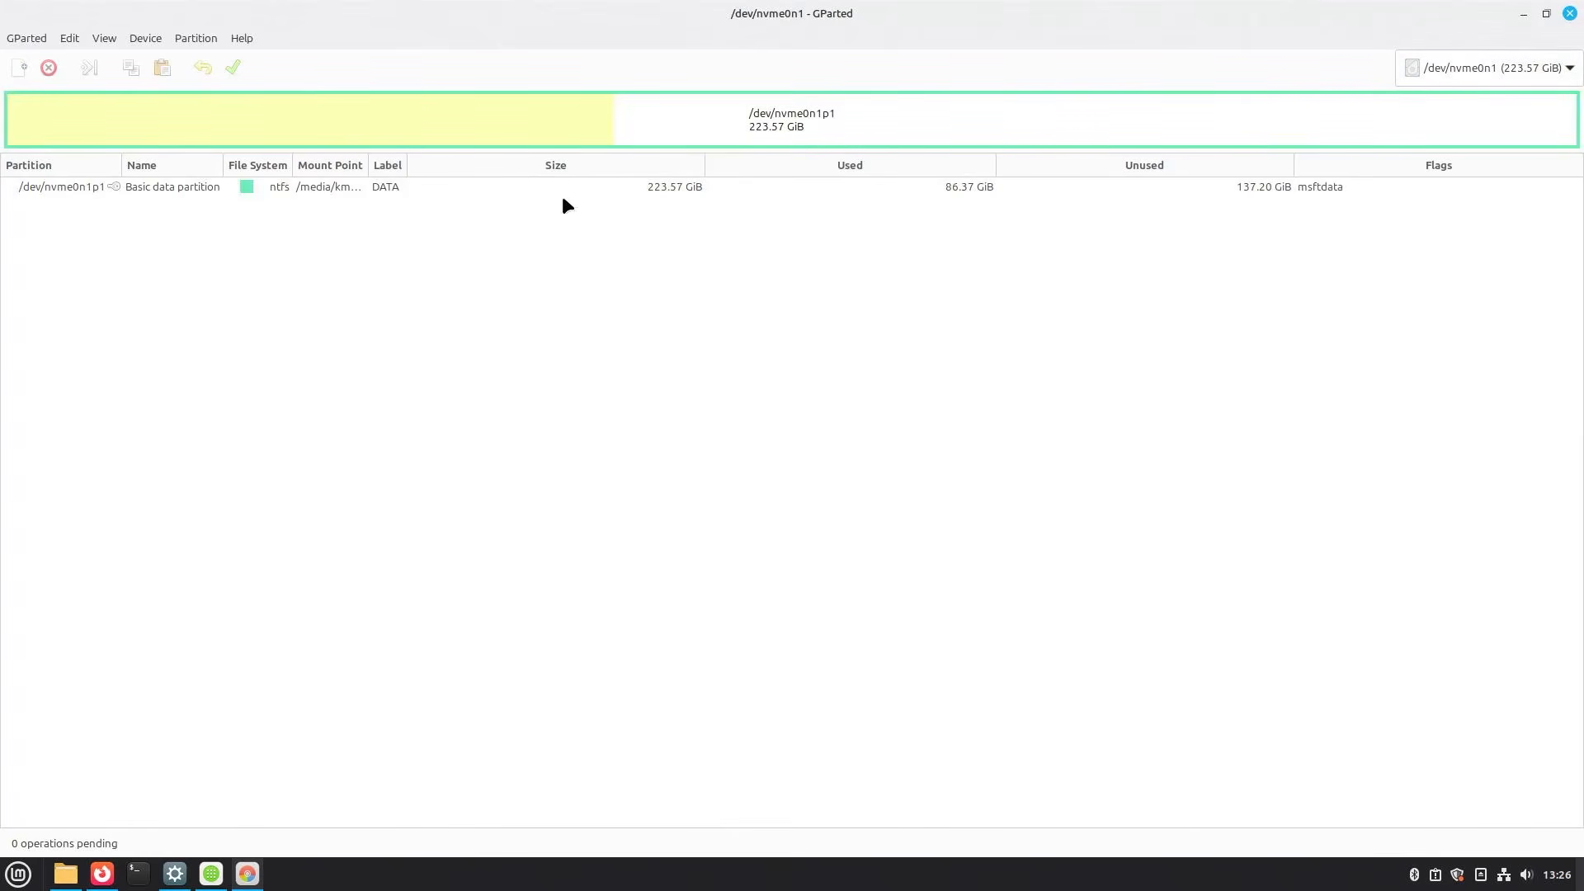
{"action": "left_click", "coordinate": [369, 195]}
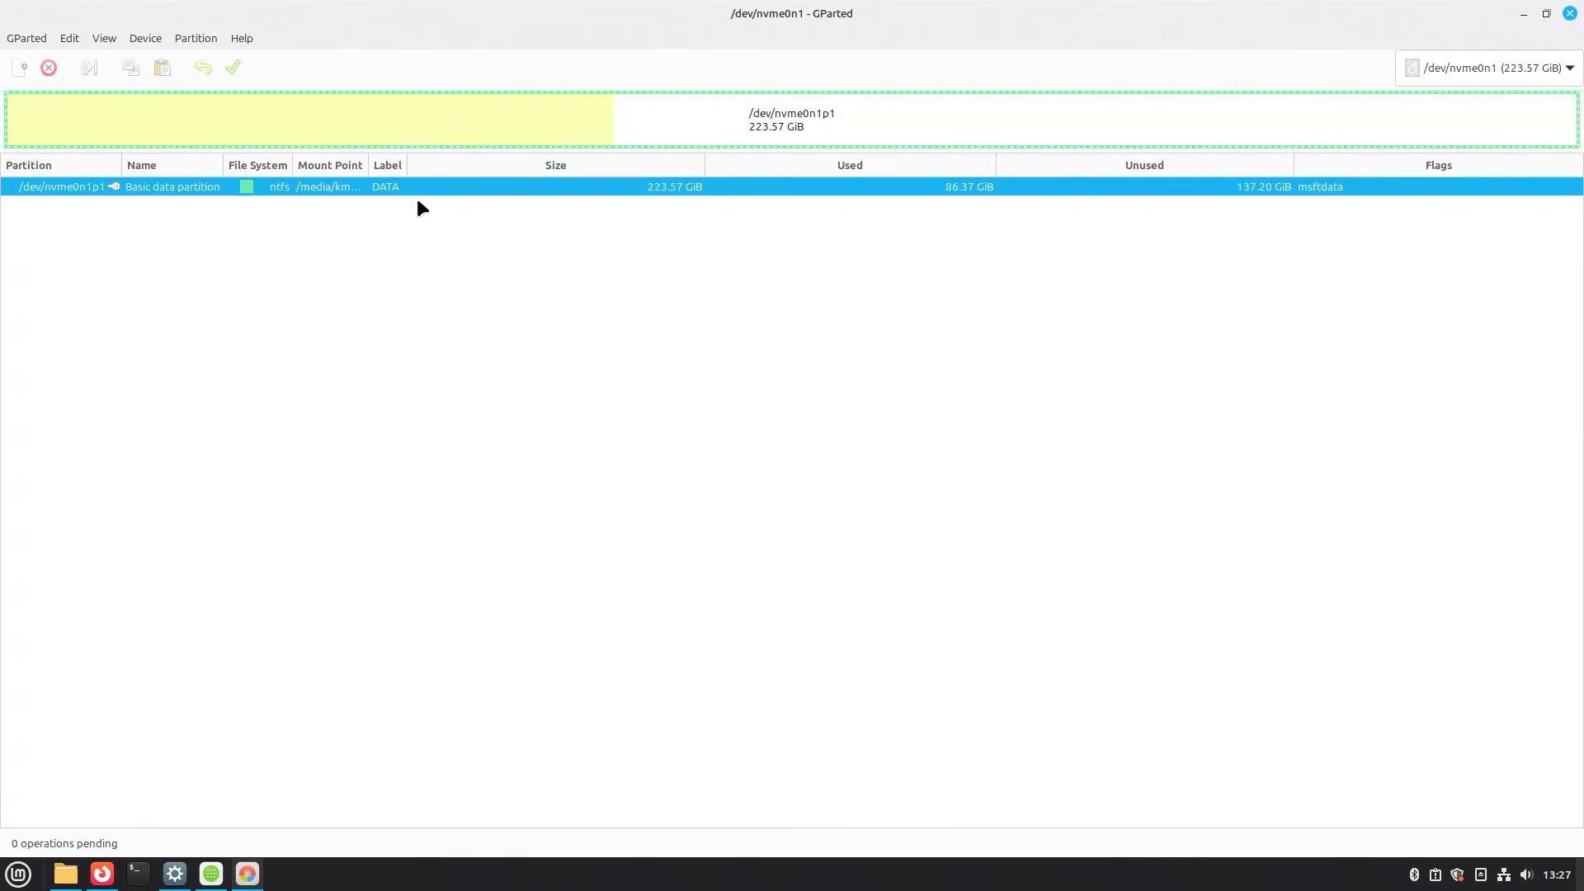
Check the mounted ISO's files, return to GParted and unmount the DATA partition /dev/nvme0n1p1.
{"action": "left_click", "coordinate": [67, 876]}
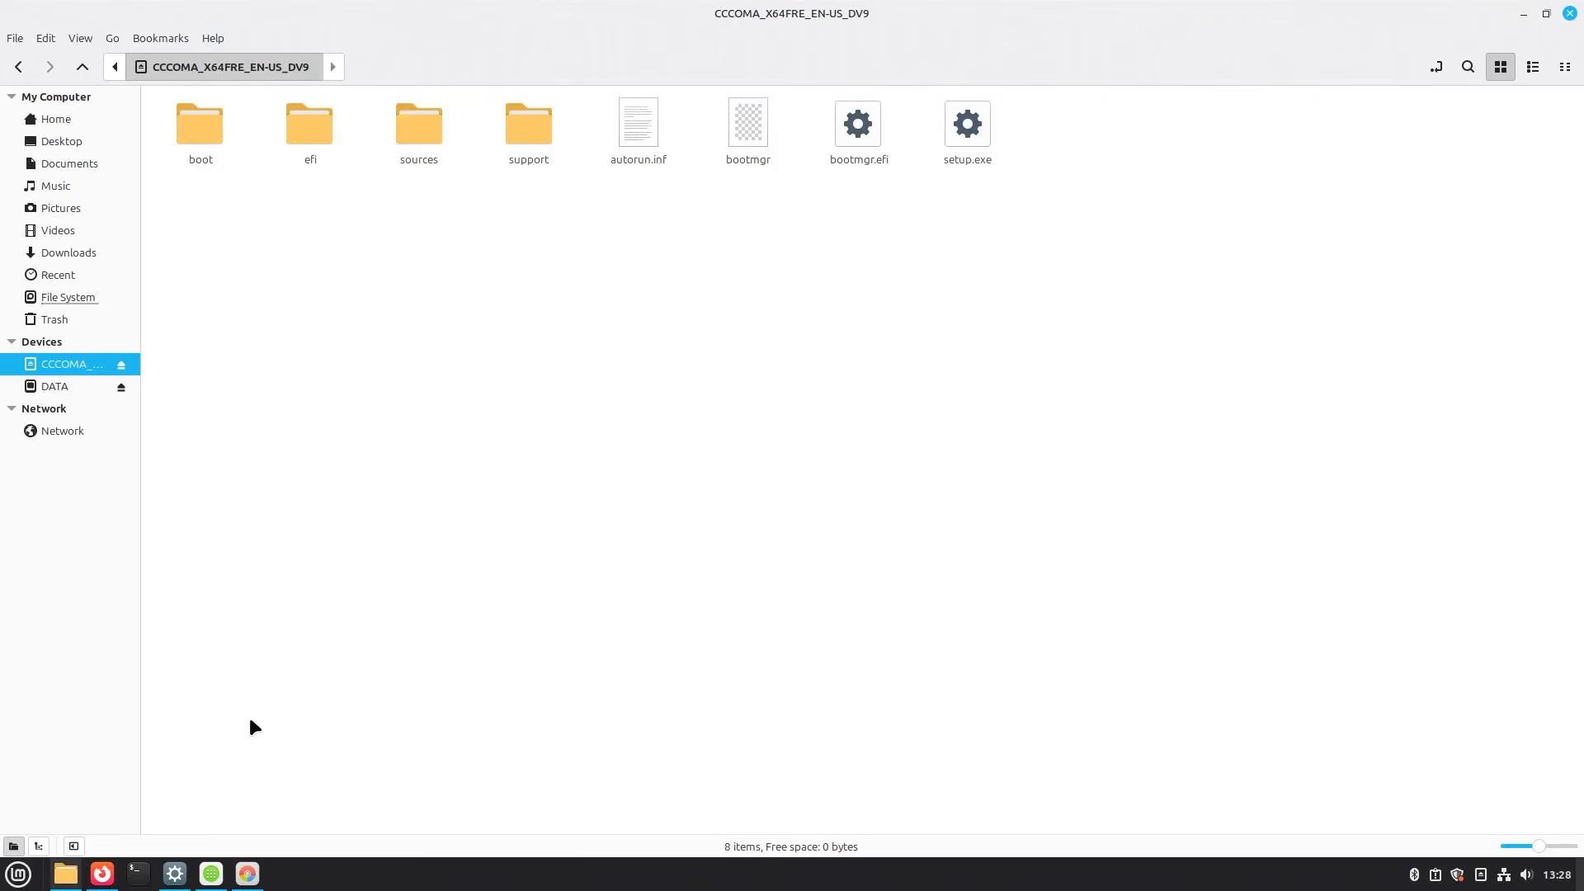
{"action": "left_click", "coordinate": [247, 874]}
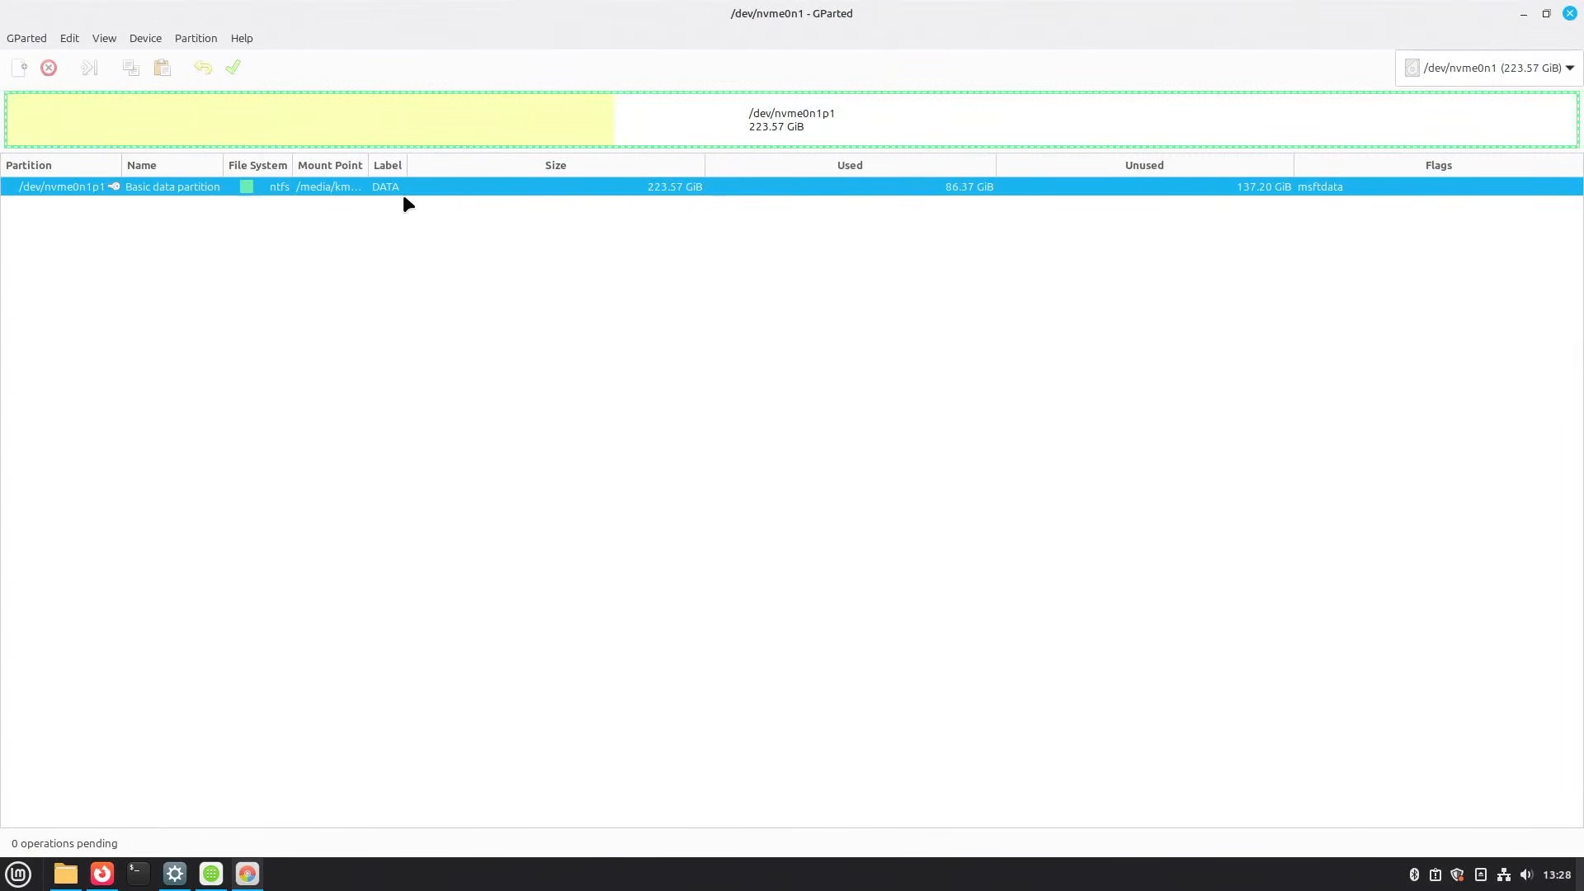
{"action": "right_click", "coordinate": [348, 193]}
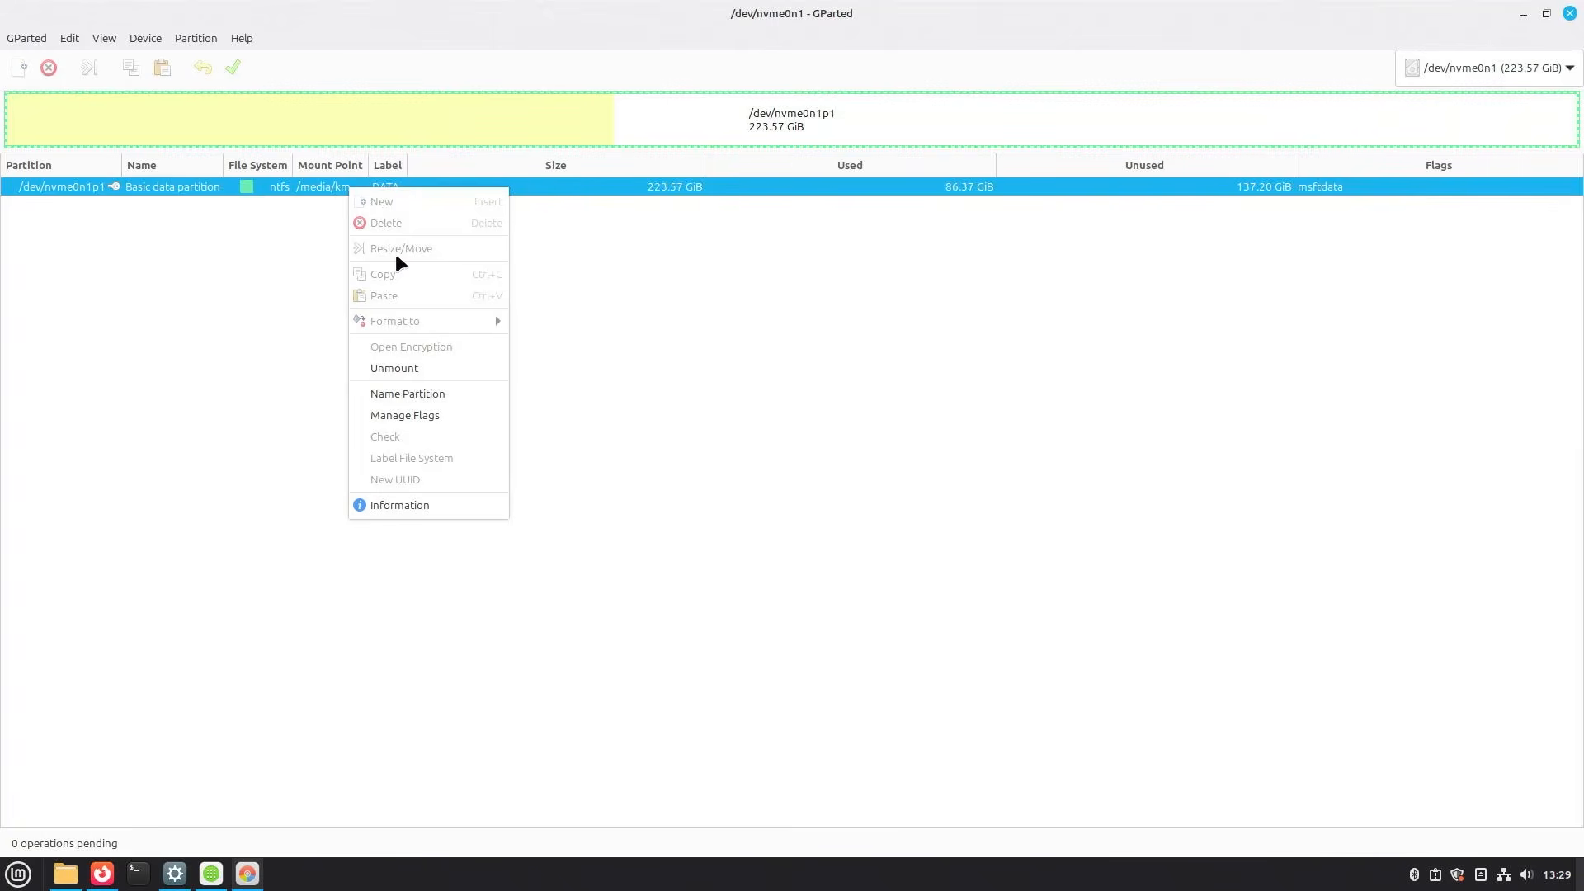
{"action": "left_click", "coordinate": [399, 370]}
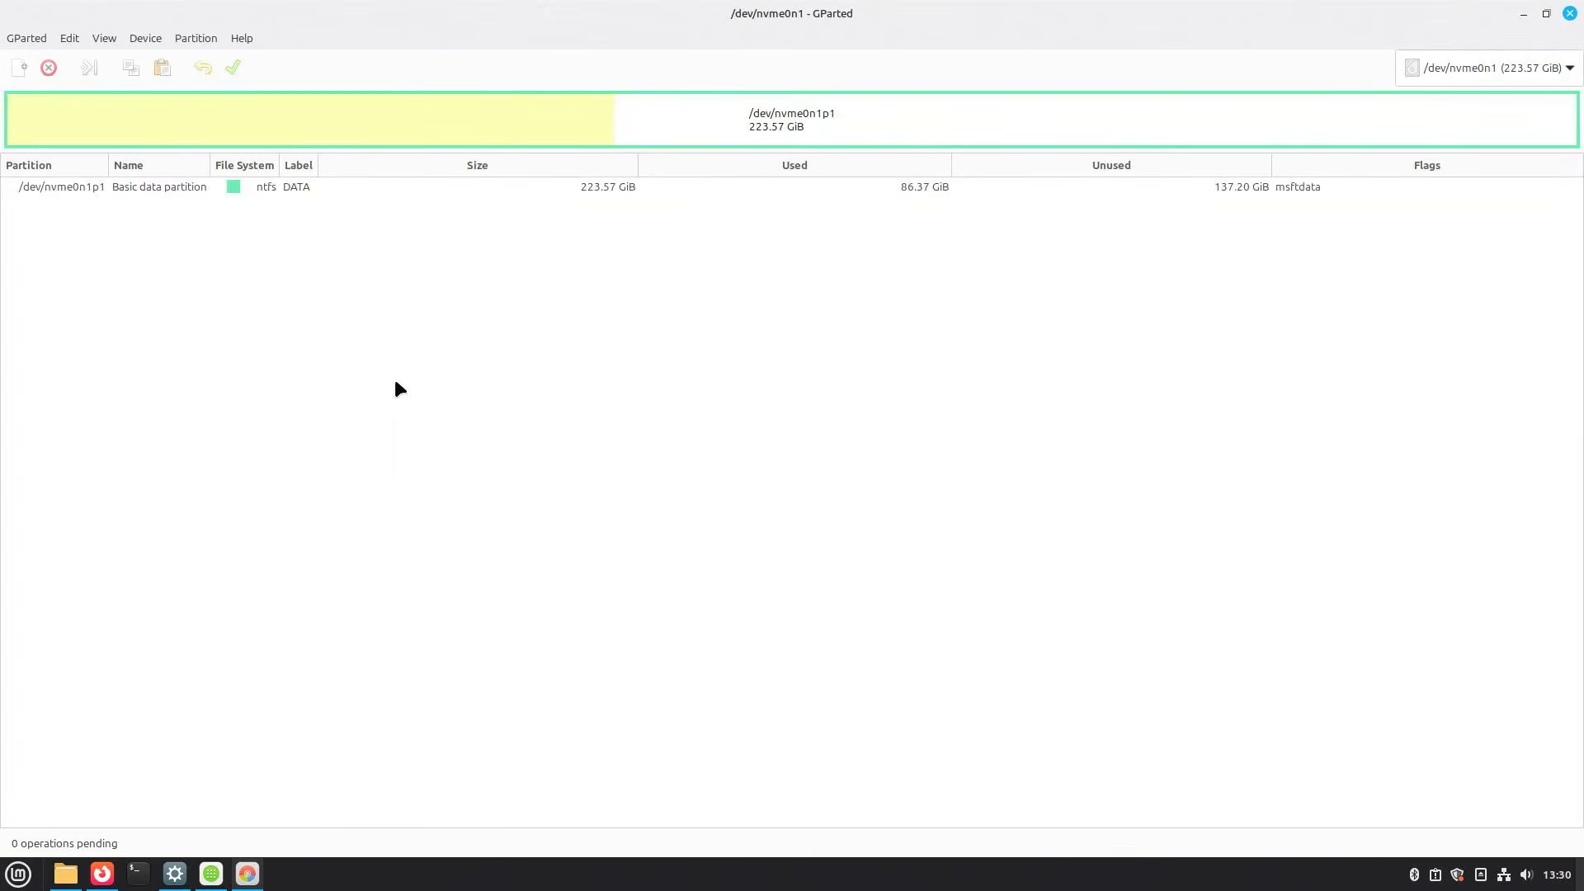
Shrink the NTFS DATA partition /dev/nvme0n1p1 so that 108000 MiB of free space follows it.
{"action": "left_click", "coordinate": [352, 186]}
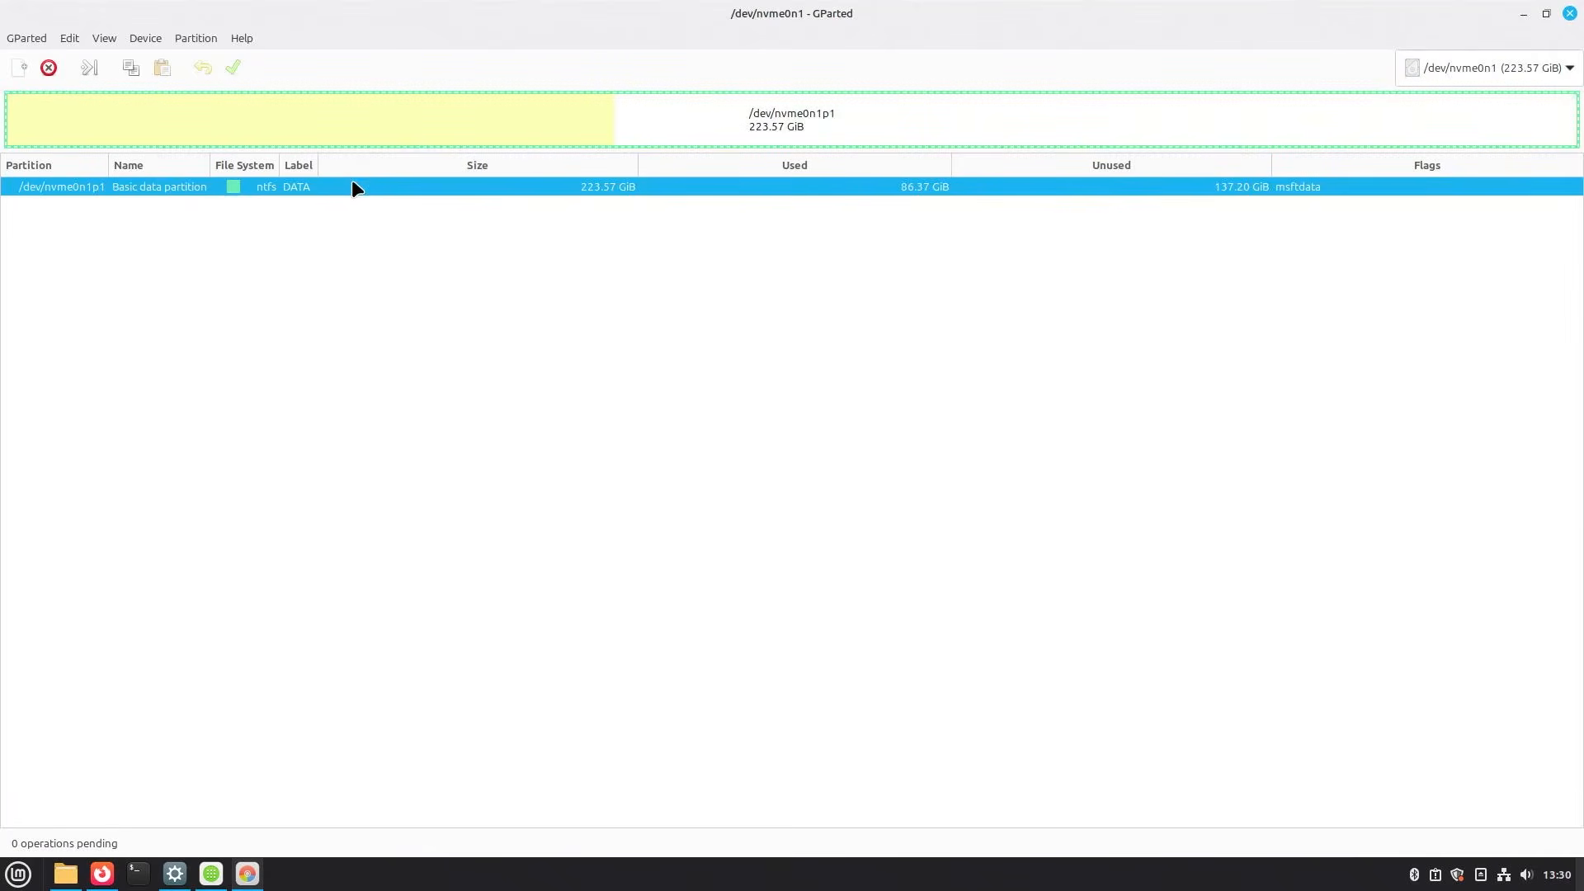
{"action": "right_click", "coordinate": [351, 186]}
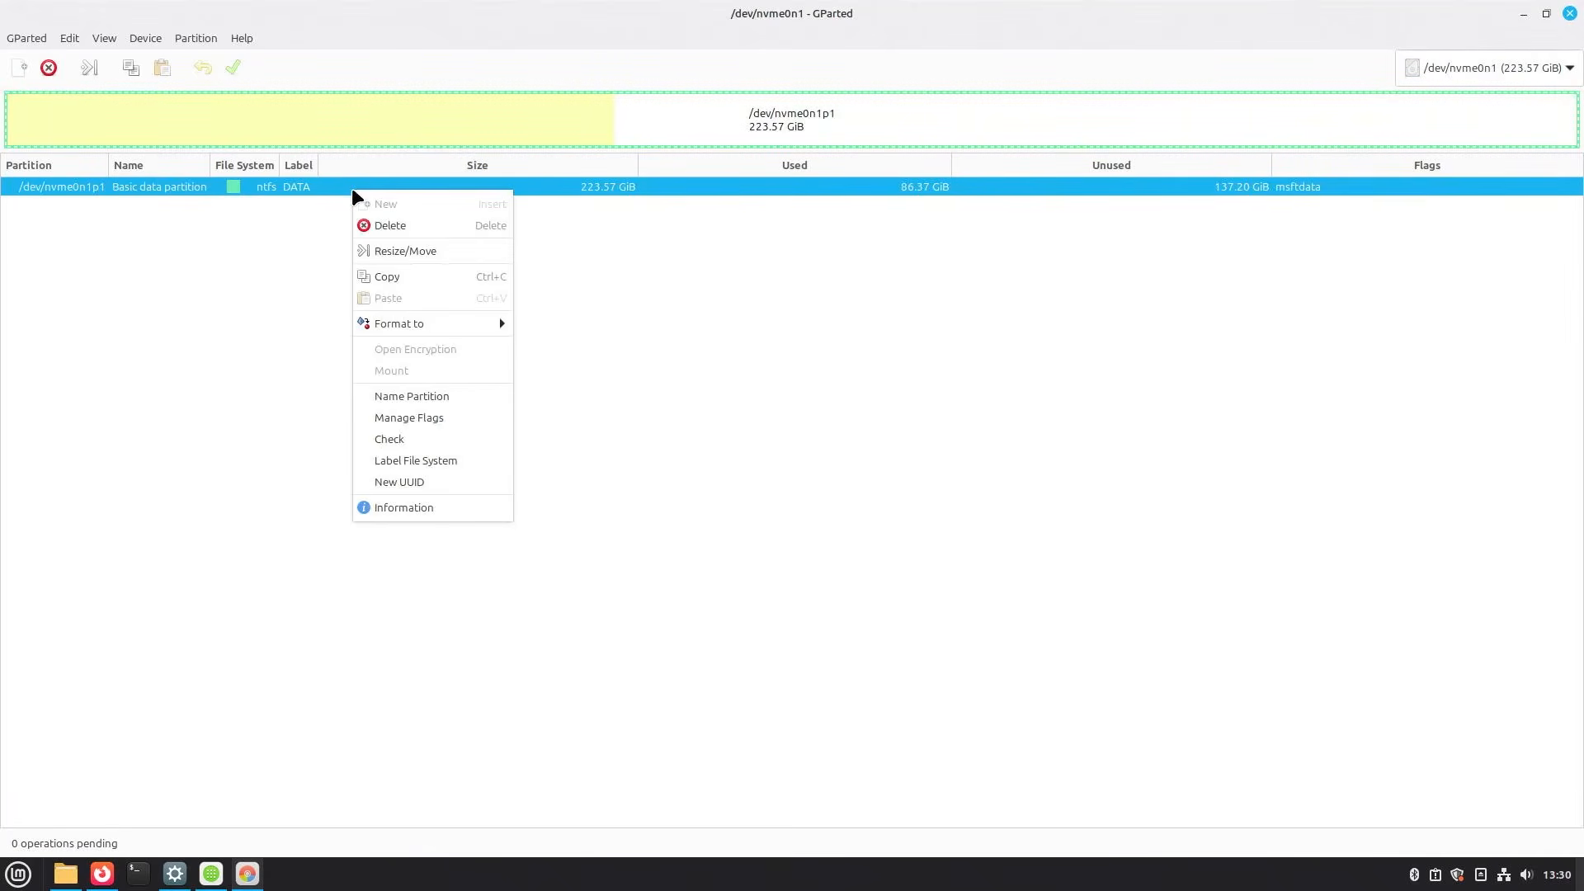
{"action": "left_click", "coordinate": [399, 250]}
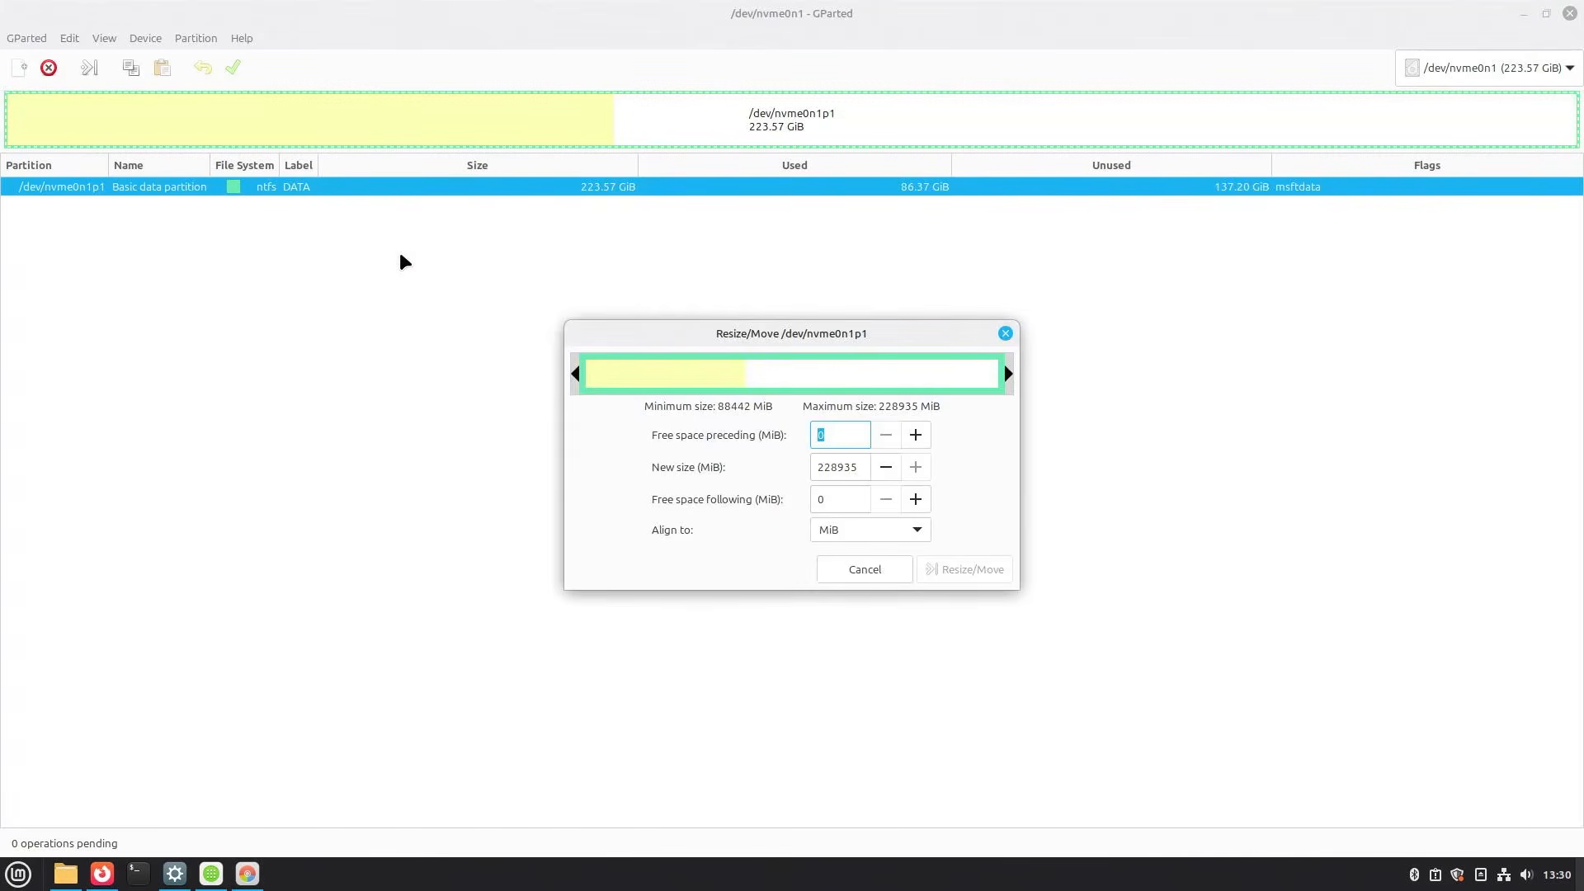
{"action": "left_click", "coordinate": [831, 500]}
{"action": "type", "text": "108000"}
{"action": "key", "text": "Tab"}
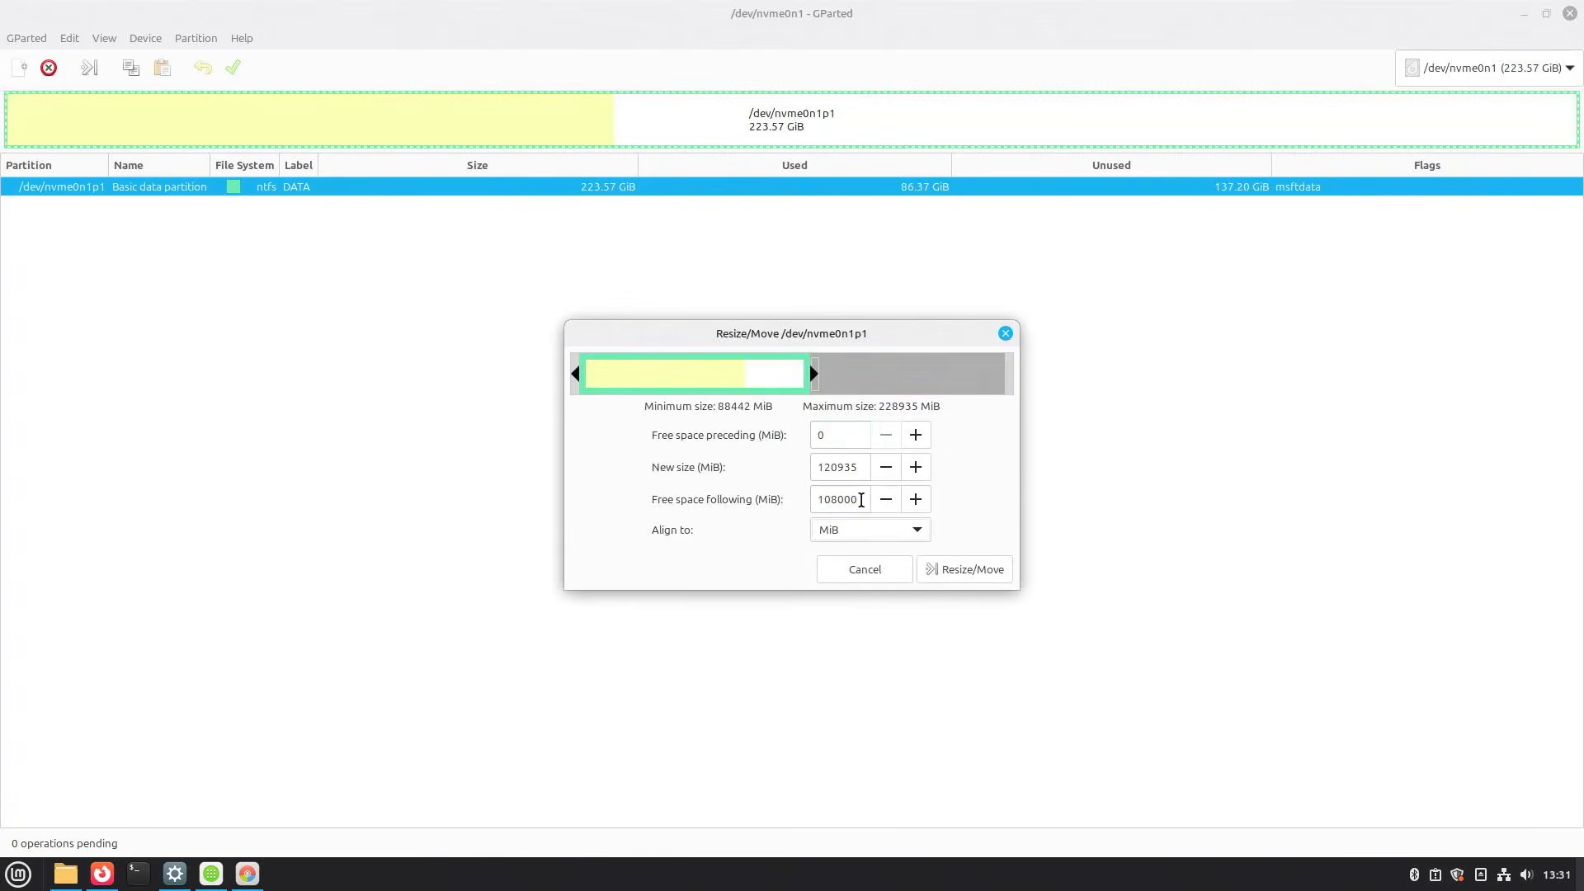
{"action": "left_click", "coordinate": [954, 573]}
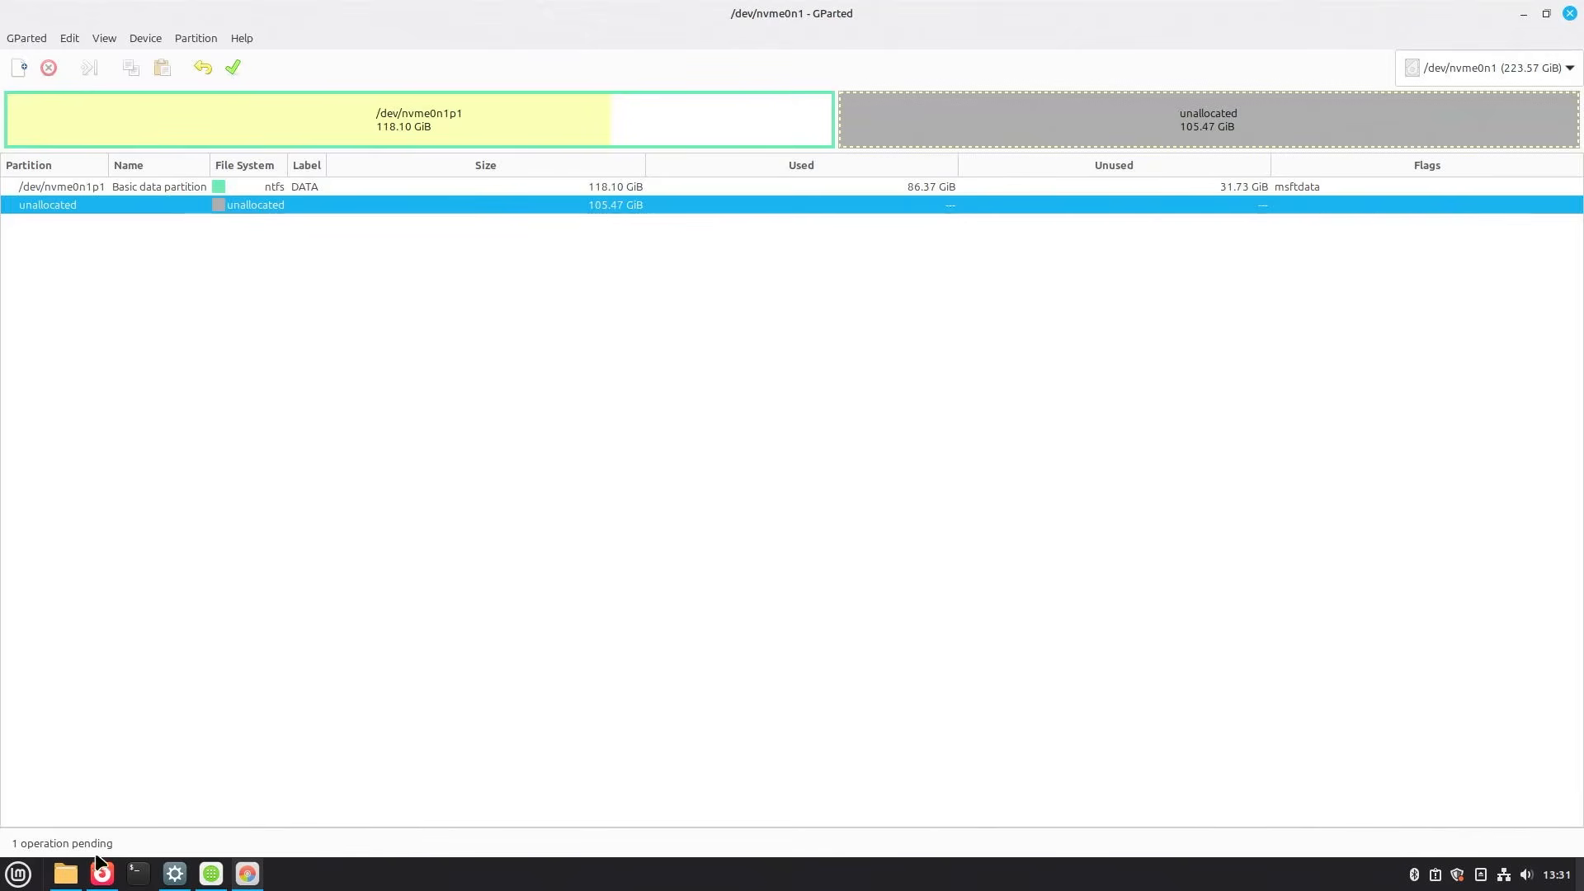
Apply the pending resize of the DATA partition and close the completed operations report.
{"action": "left_click", "coordinate": [234, 67]}
{"action": "left_click", "coordinate": [900, 510]}
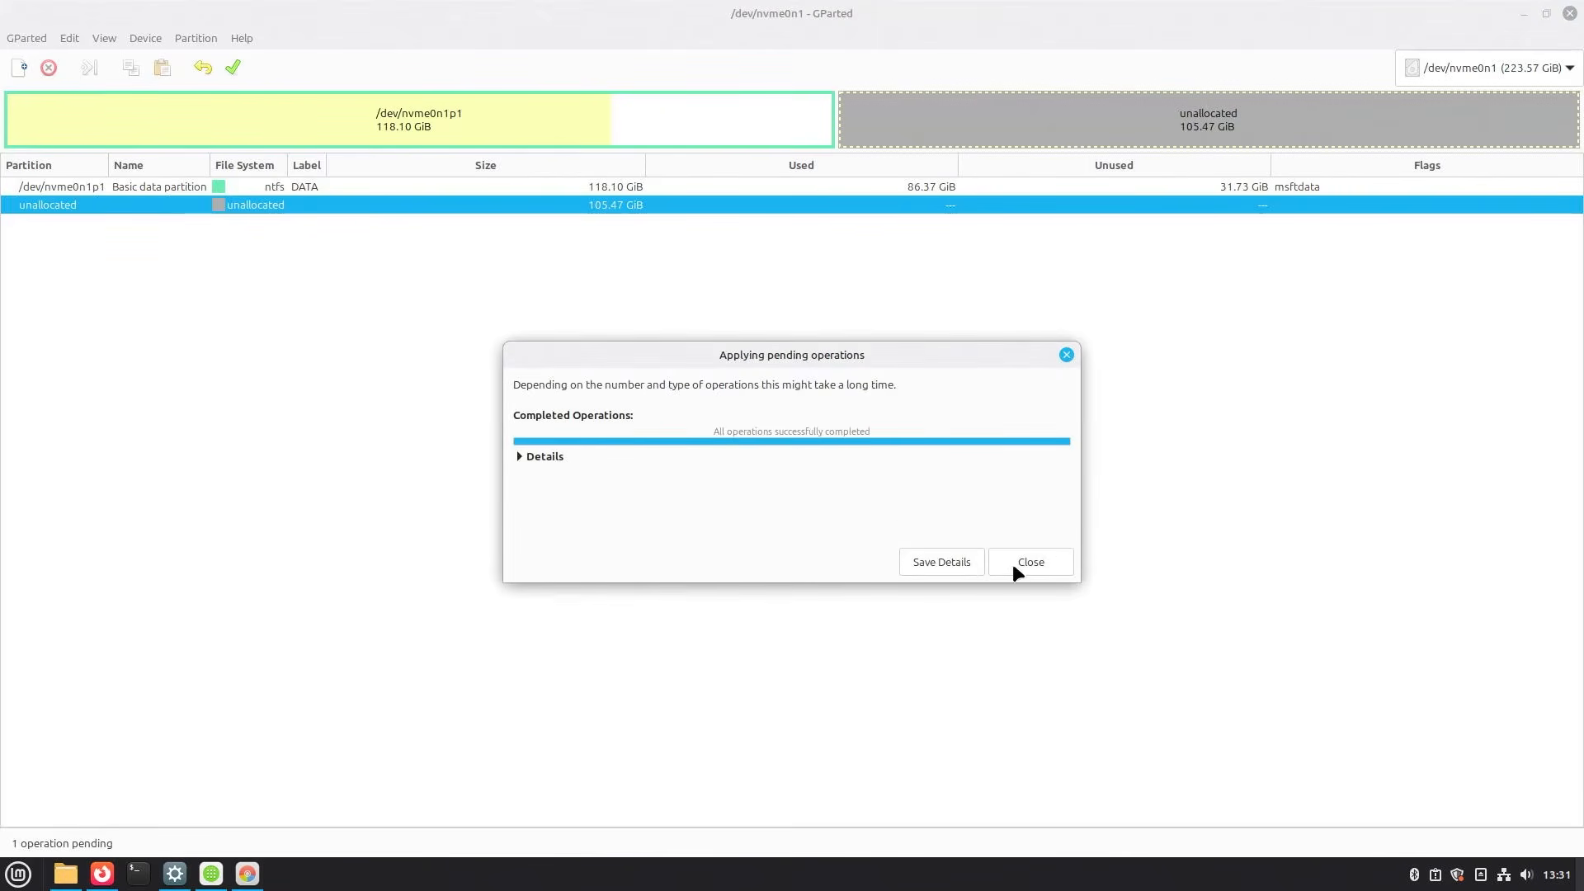
{"action": "left_click", "coordinate": [1030, 564]}
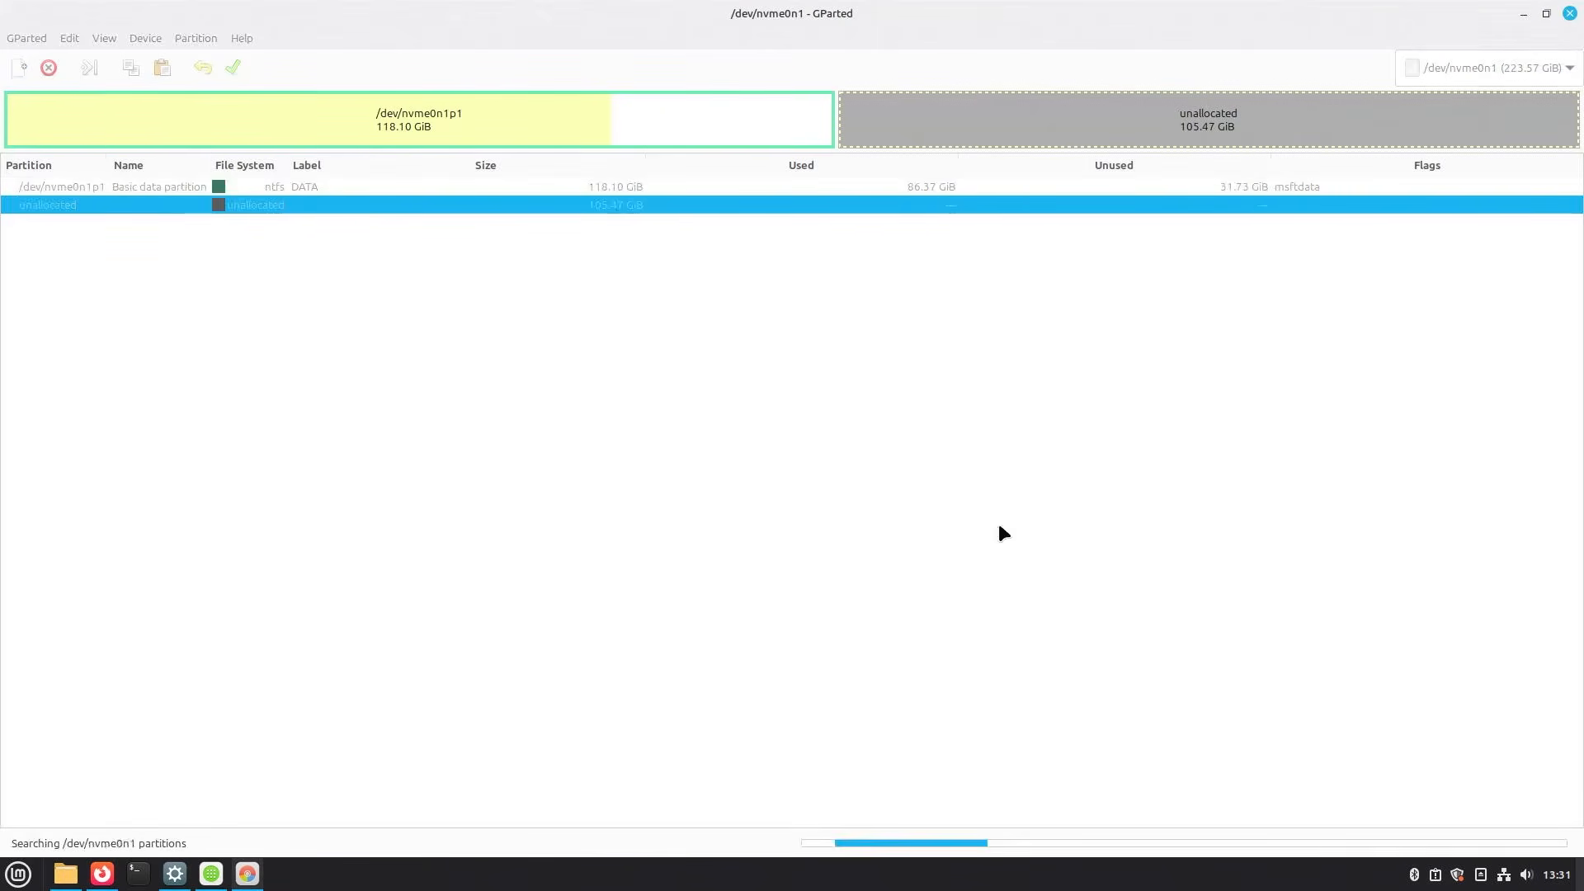
Add a new 8000 MiB primary NTFS partition labelled ISO in the unallocated space of /dev/nvme0n1.
{"action": "right_click", "coordinate": [692, 208]}
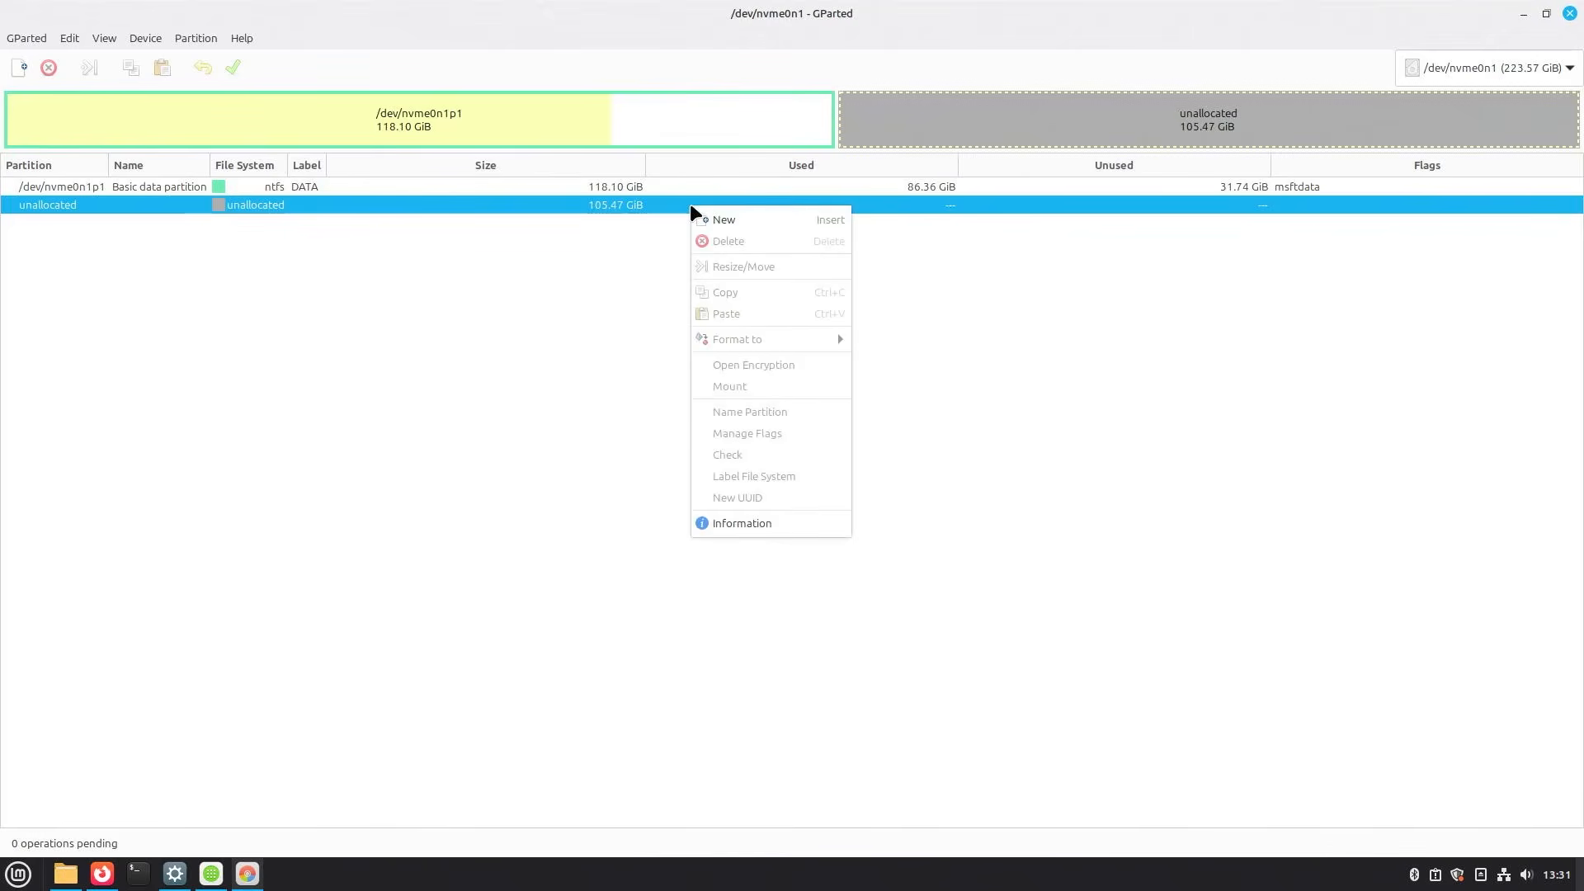
{"action": "left_click", "coordinate": [714, 220]}
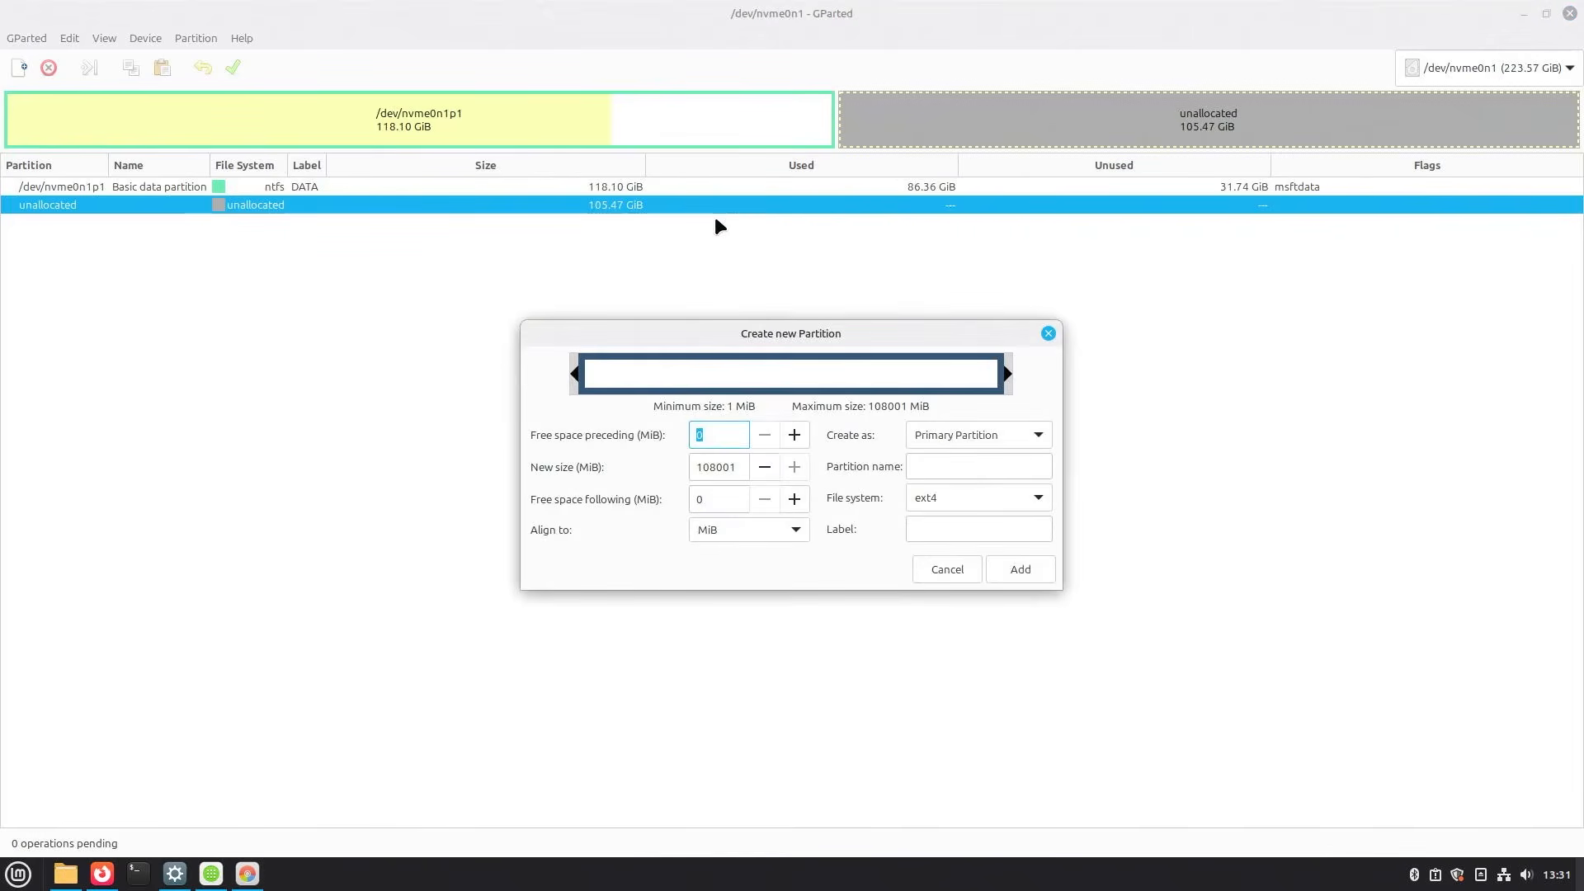
{"action": "double_click", "coordinate": [740, 457]}
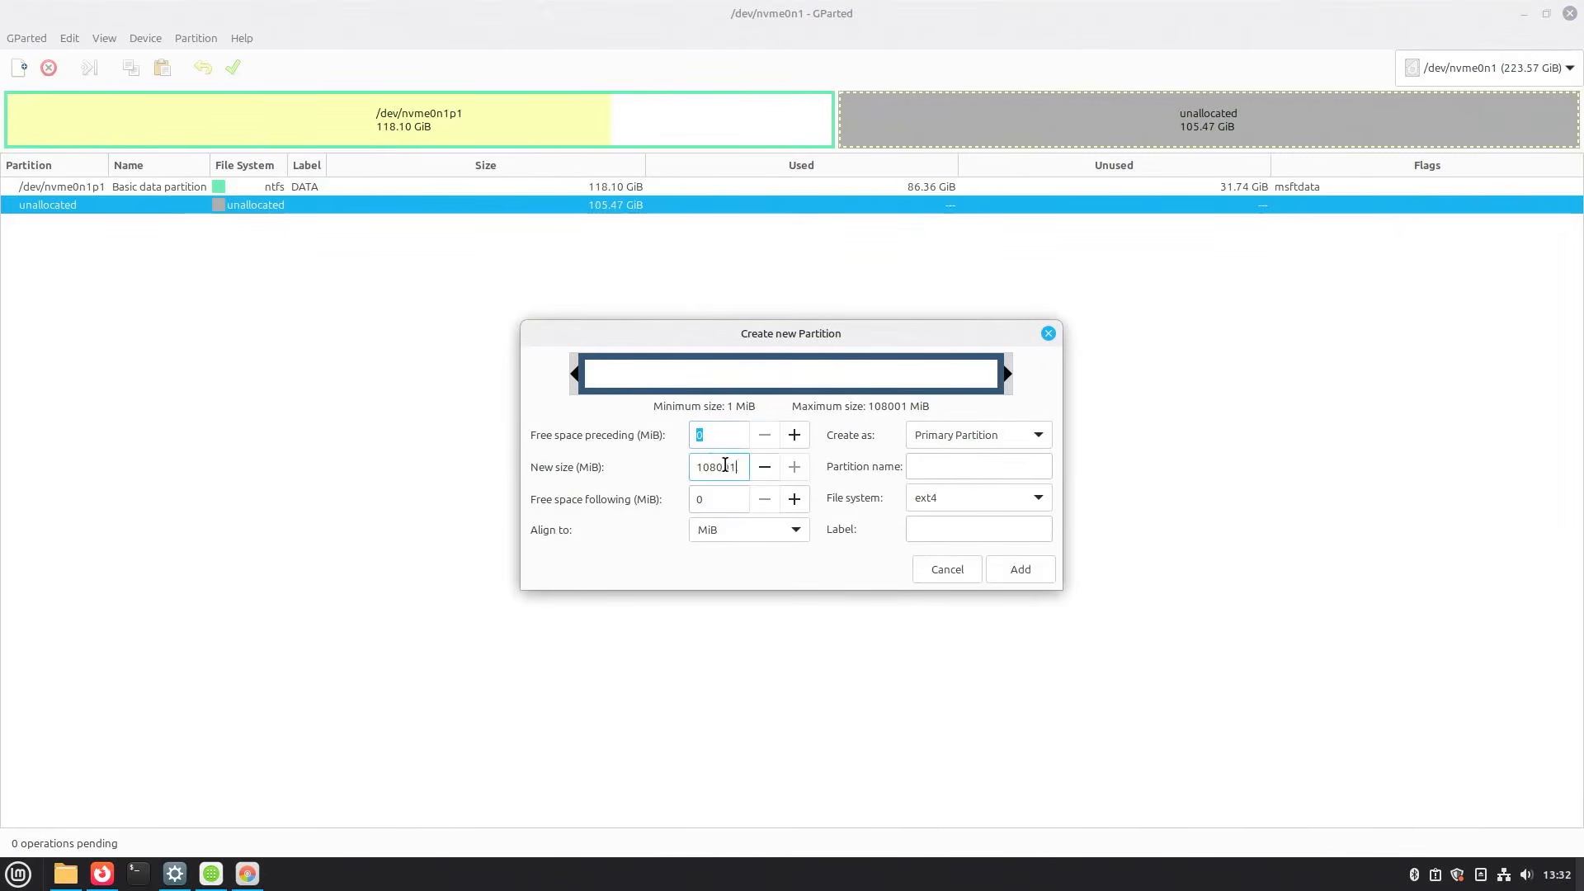
{"action": "type", "text": "8000"}
{"action": "left_click", "coordinate": [952, 498]}
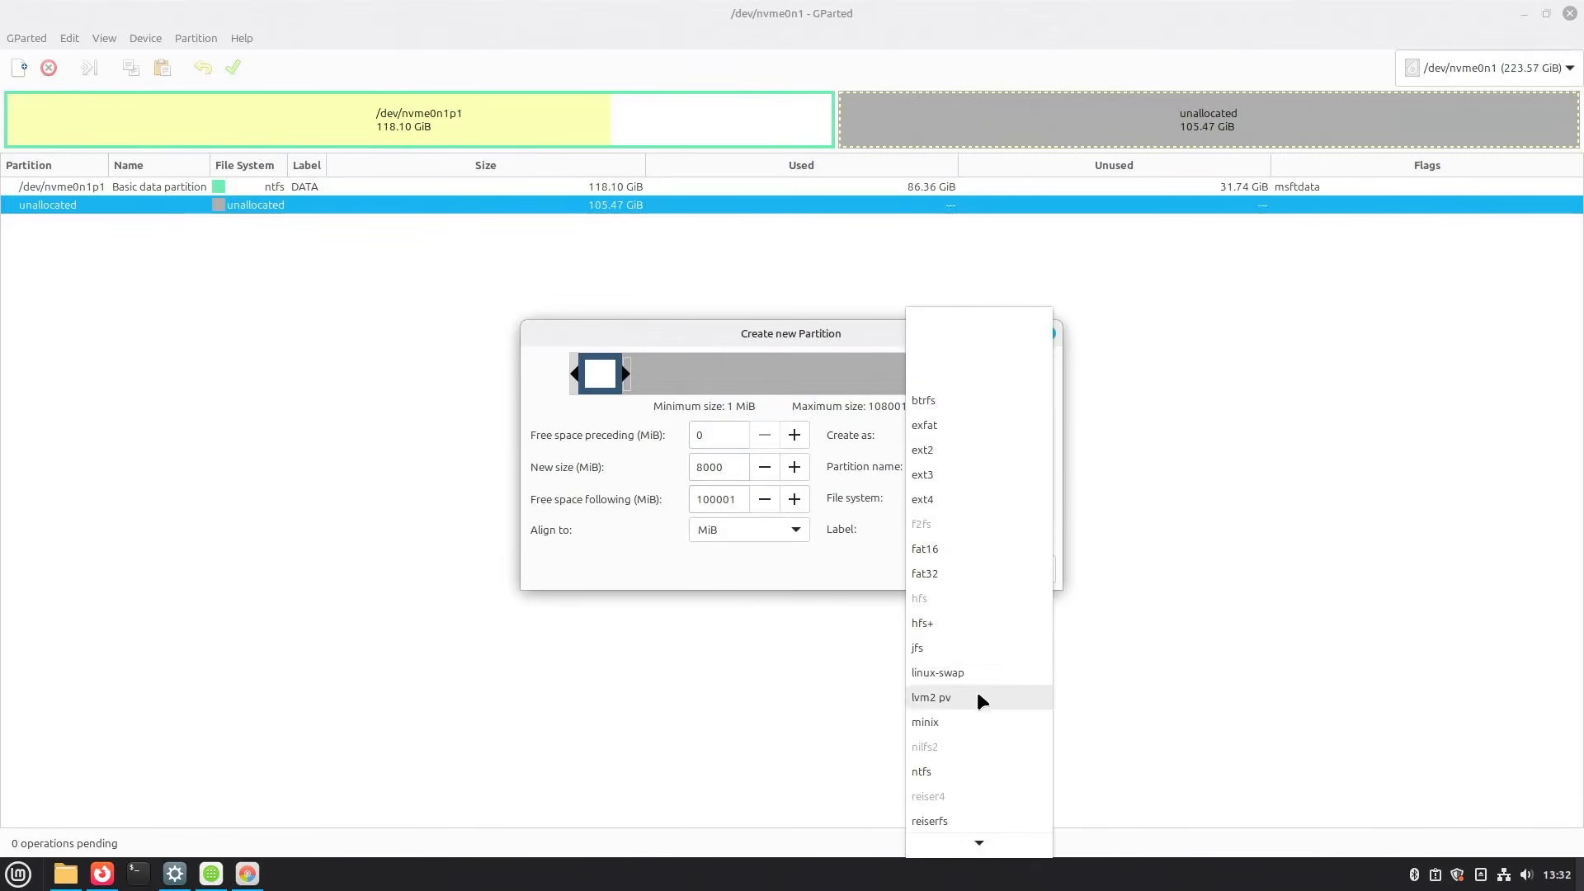
{"action": "left_click", "coordinate": [958, 772]}
{"action": "left_click", "coordinate": [940, 529]}
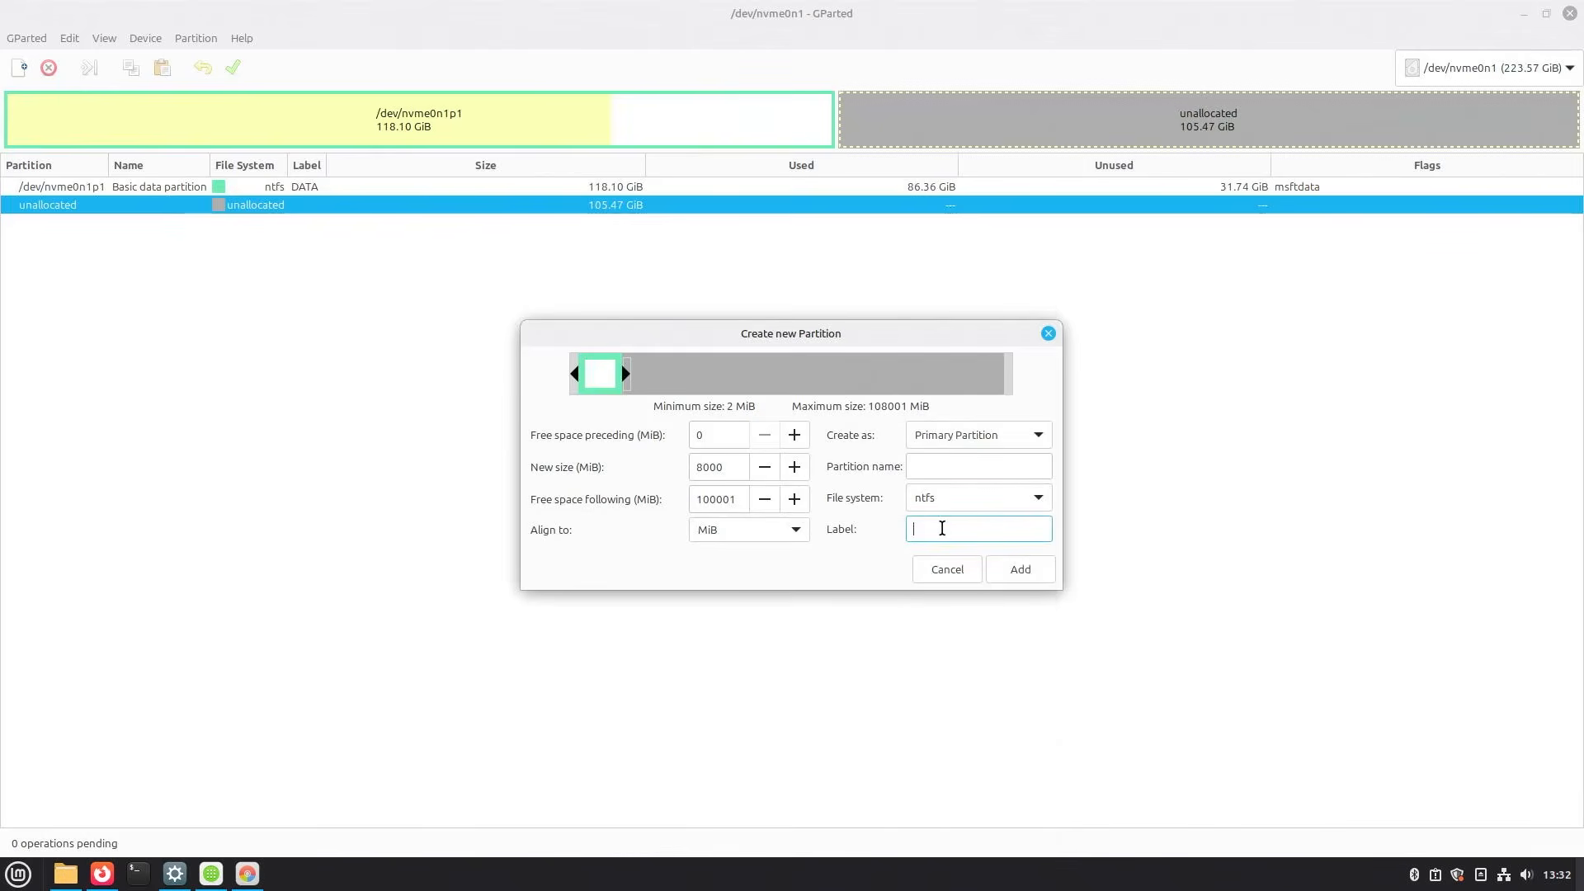
{"action": "type", "text": "ISO"}
{"action": "left_click", "coordinate": [1006, 579]}
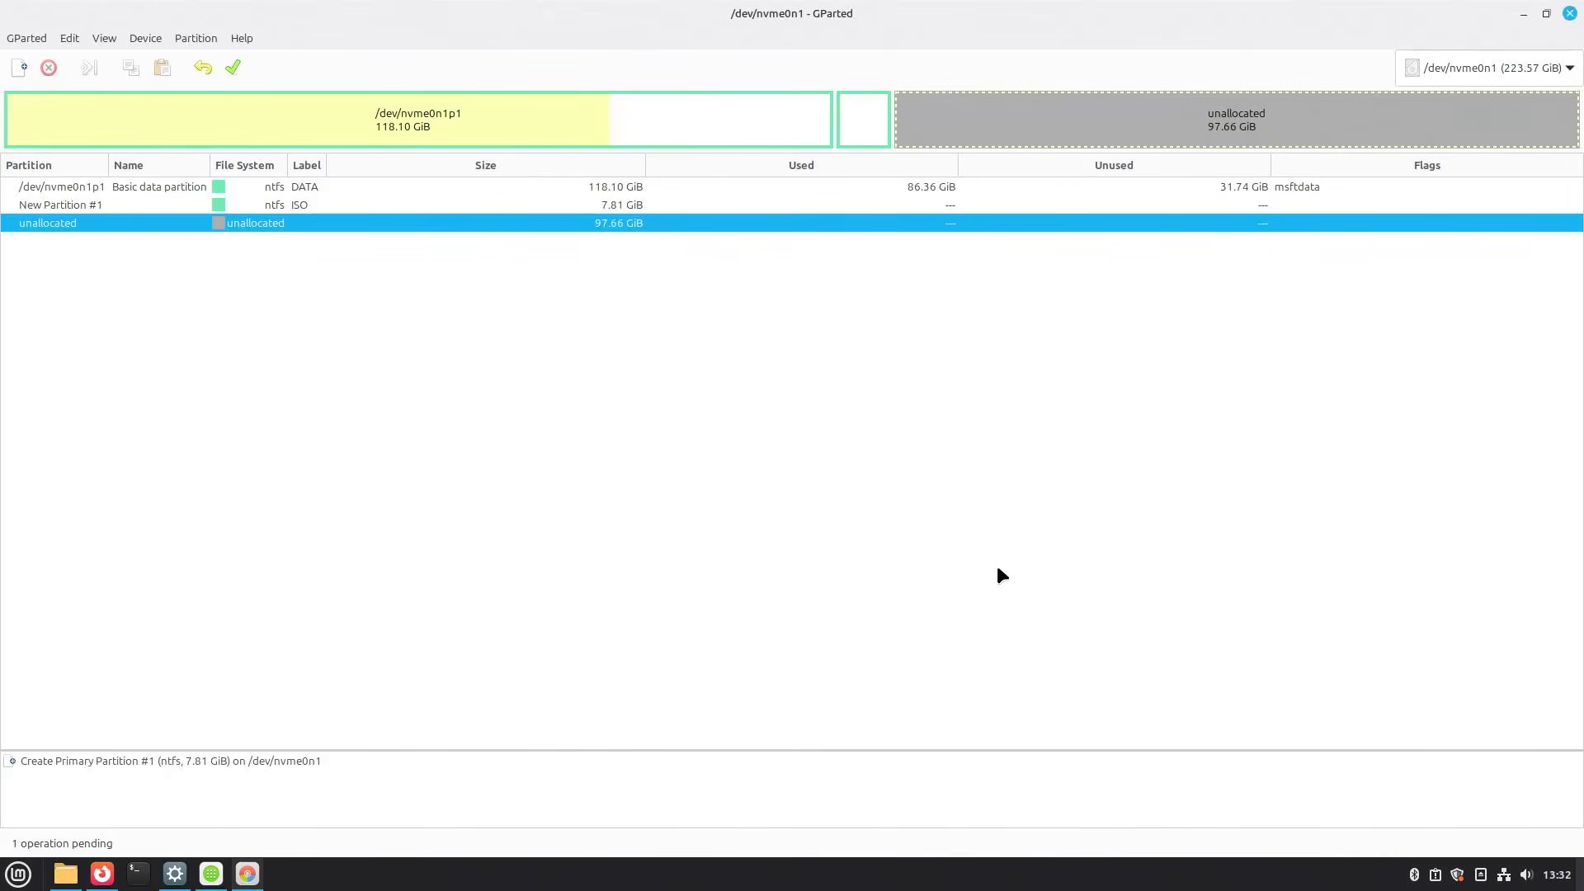
Apply the pending creation of the ISO partition and close the completed operations report.
{"action": "left_click", "coordinate": [600, 206]}
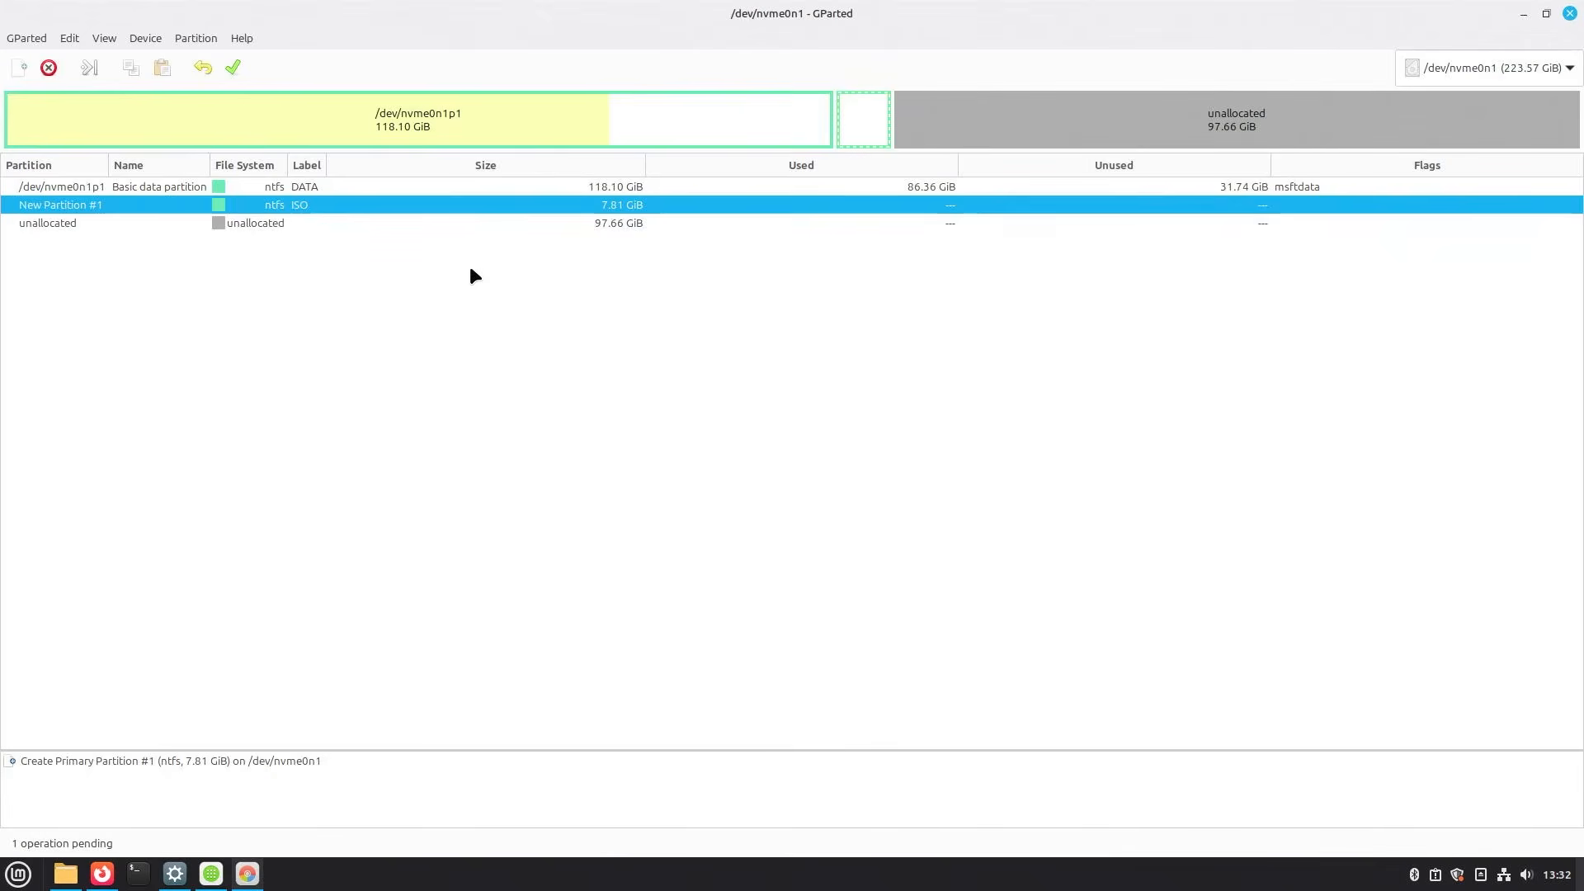
{"action": "left_click", "coordinate": [230, 64]}
{"action": "left_click", "coordinate": [928, 506]}
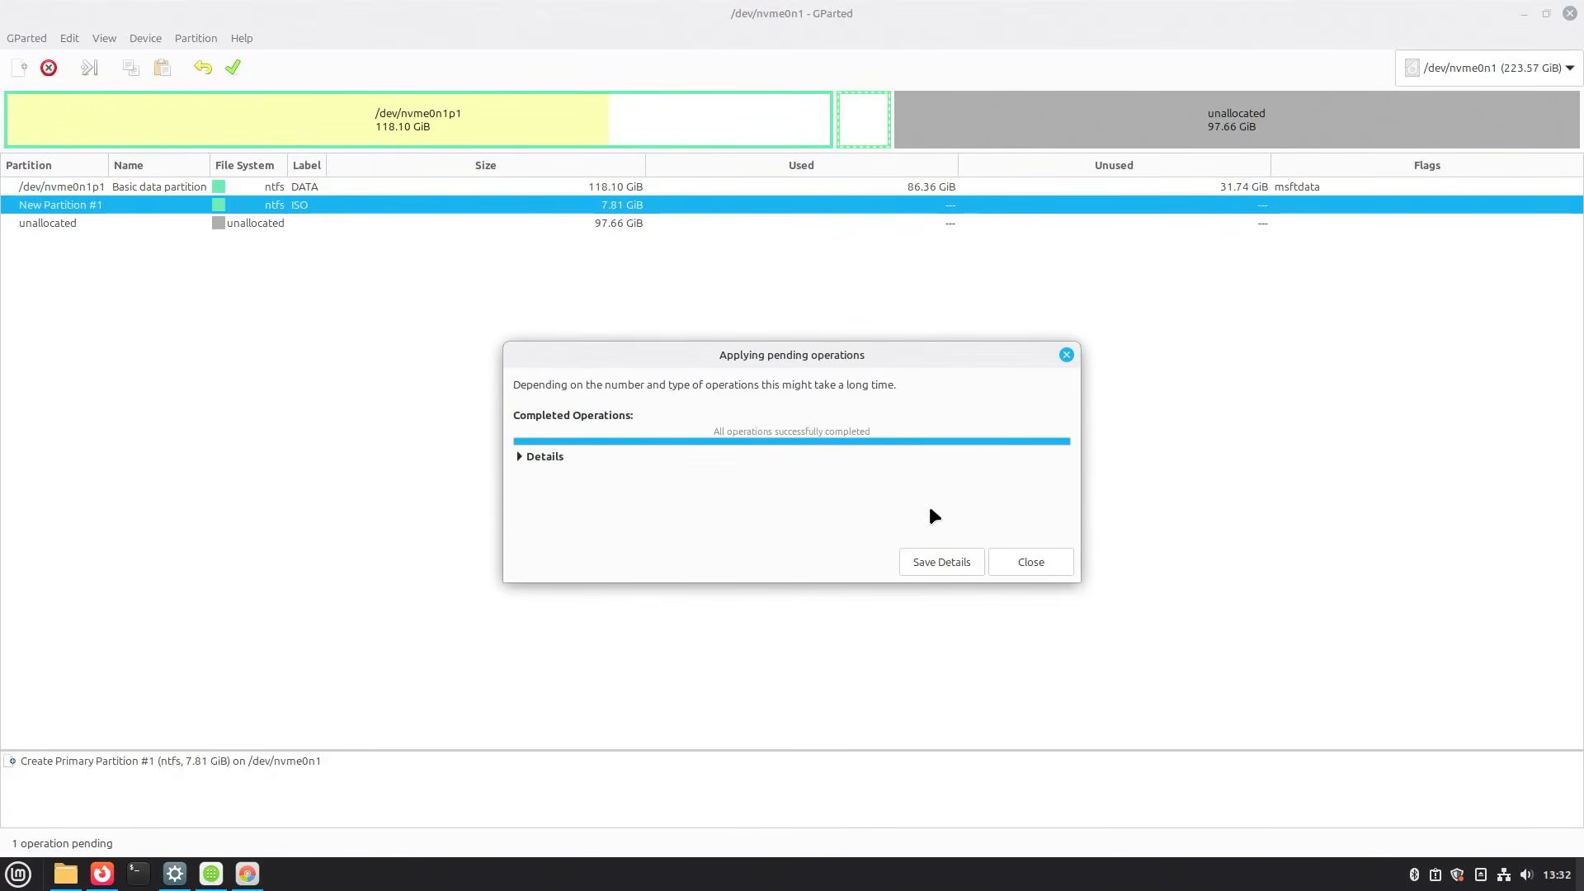
{"action": "left_click", "coordinate": [1025, 561]}
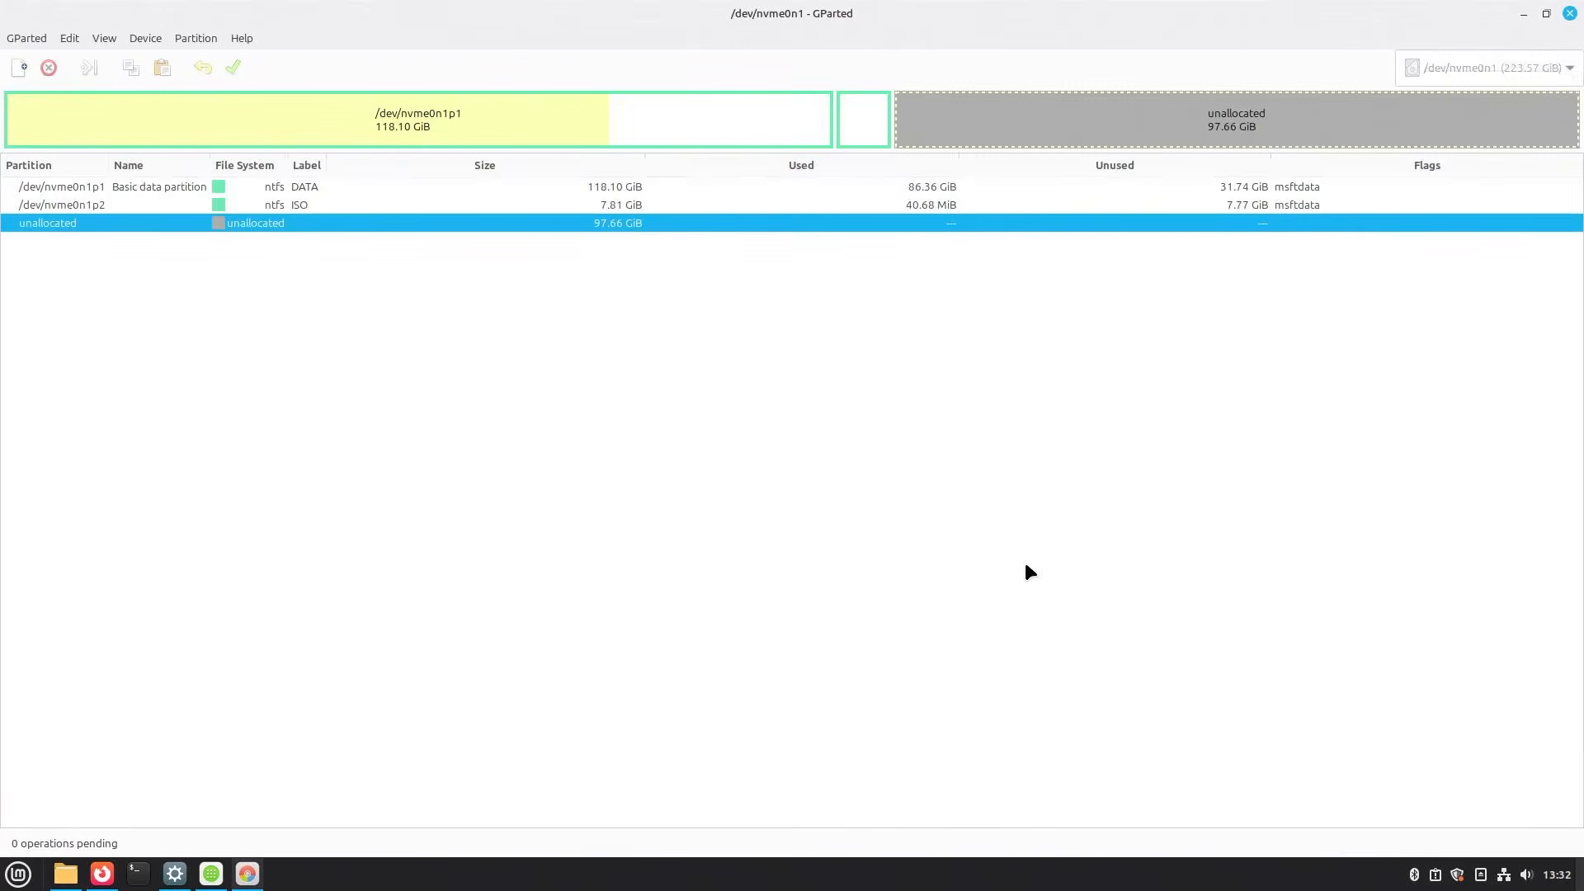
Select the new ISO partition, then switch to a terminal and list /mnt with ls -al /mnt.
{"action": "left_click", "coordinate": [311, 203]}
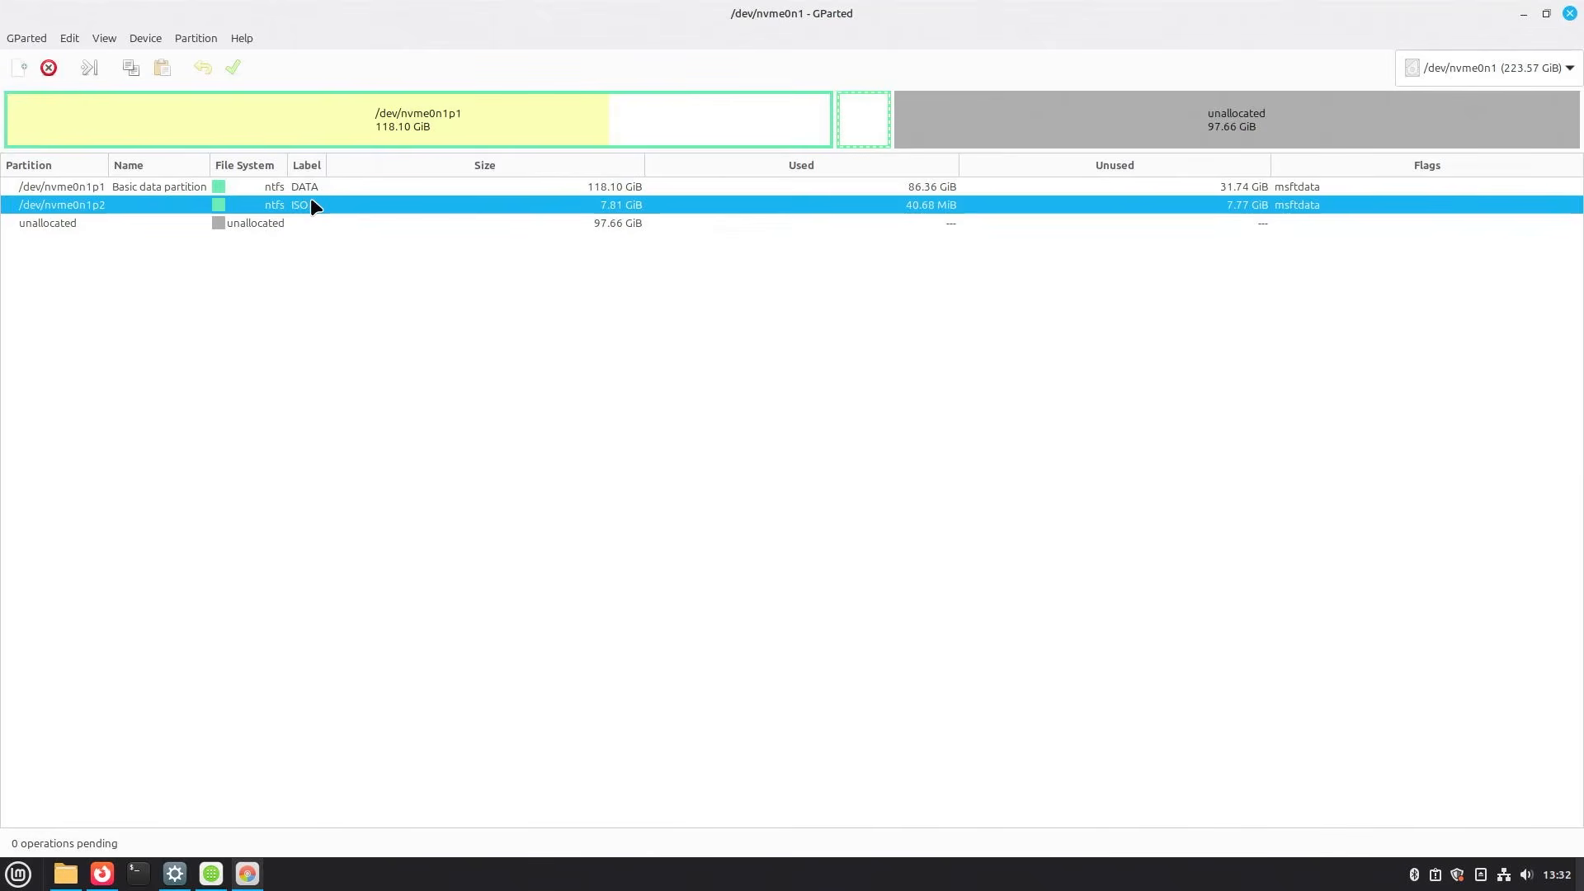
{"action": "left_click", "coordinate": [137, 874]}
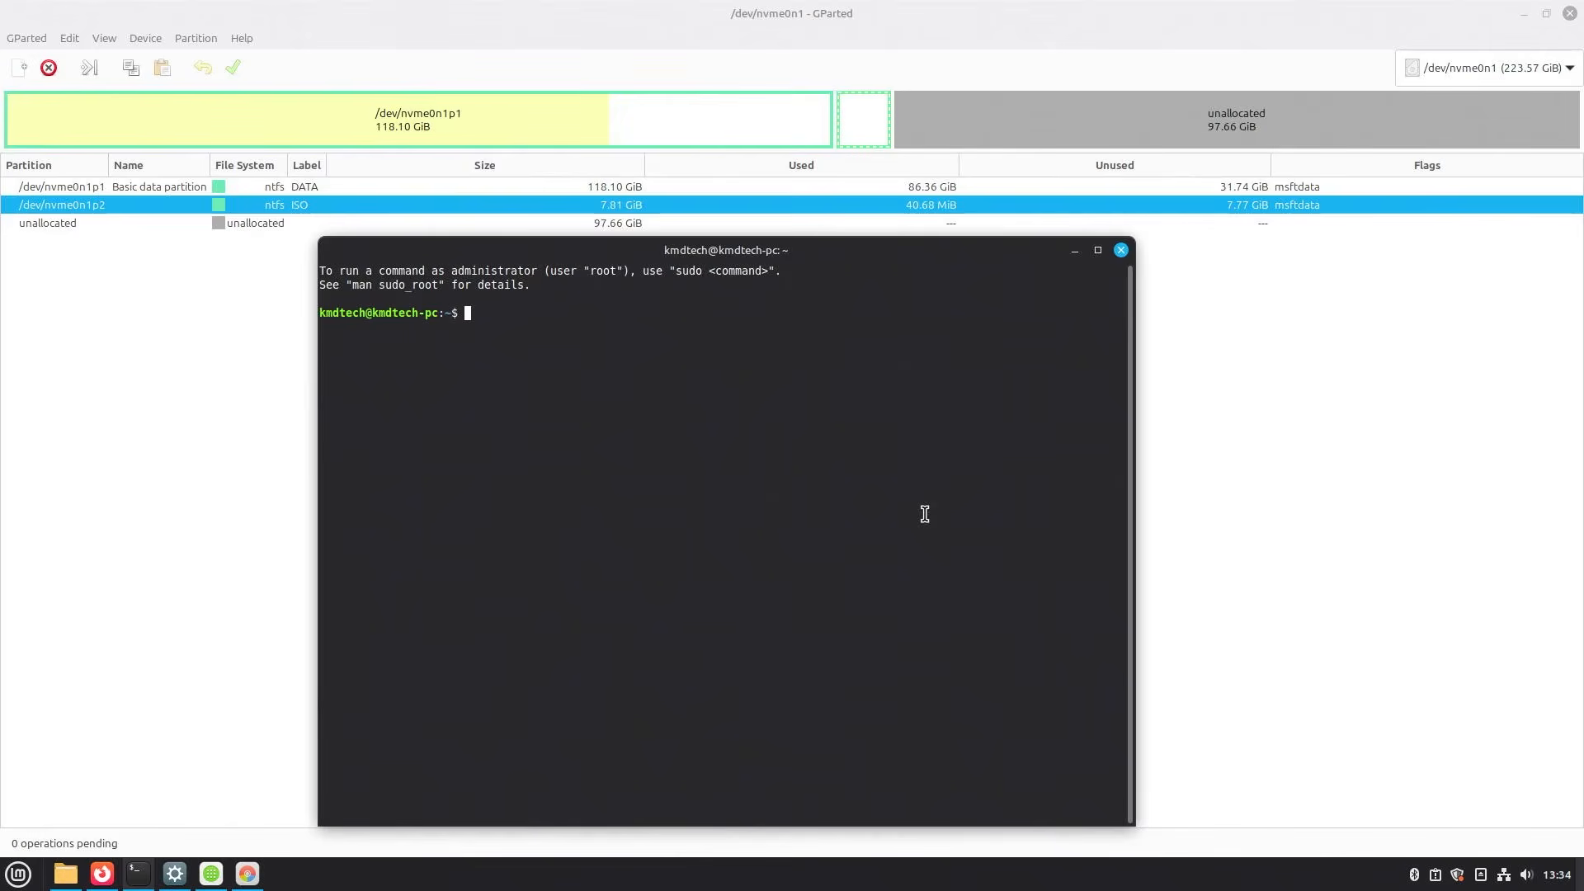
{"action": "type", "text": "ls -al /mnt"}
{"action": "key", "text": "Return"}
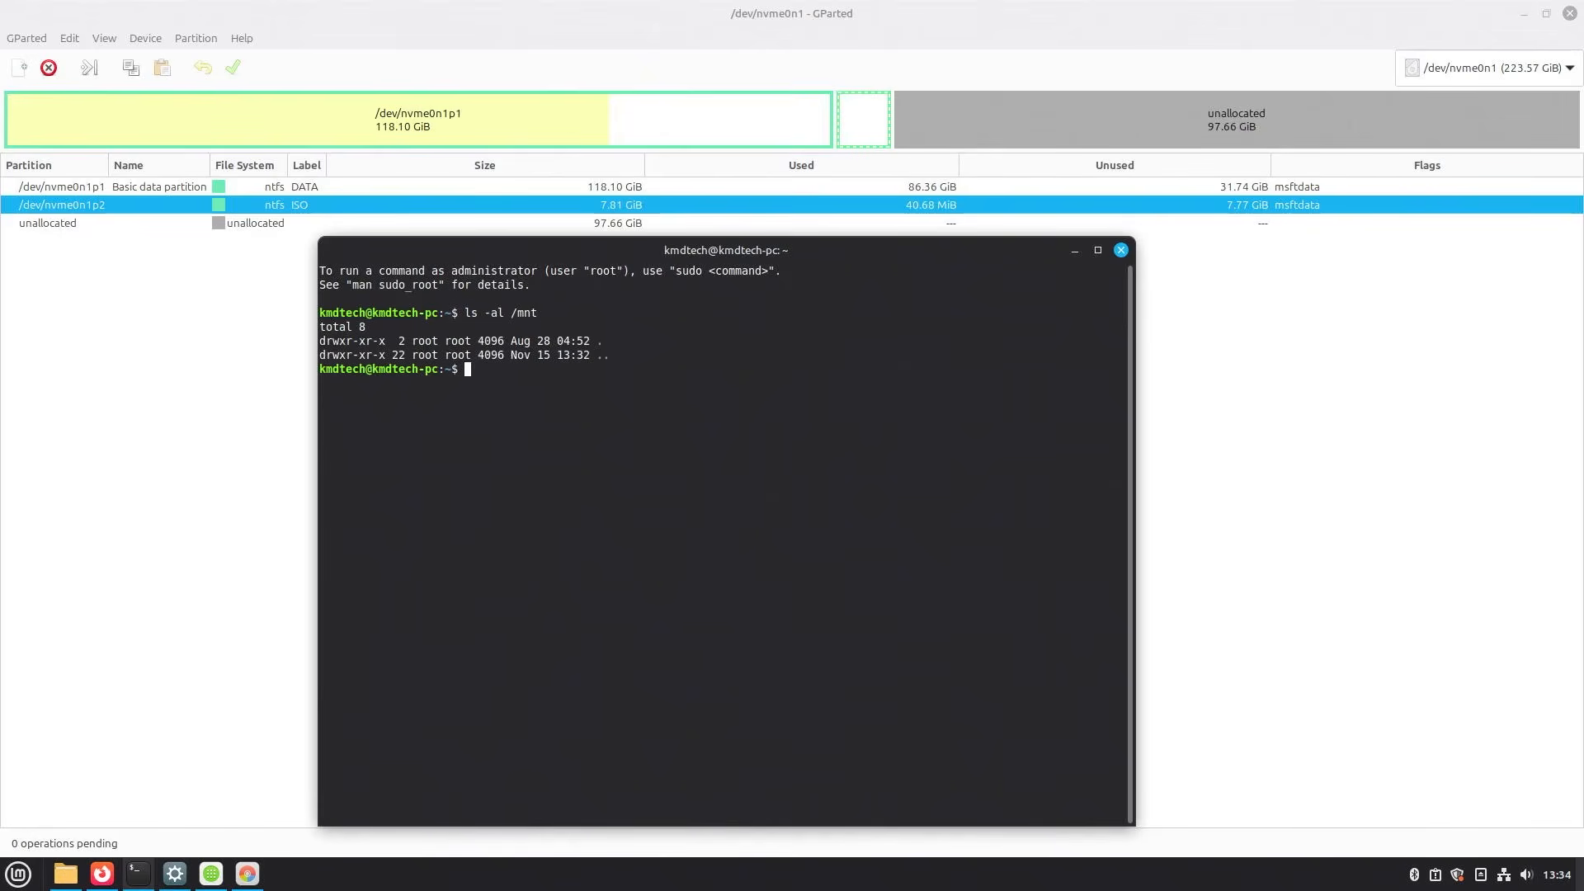
Mount the ISO partition with sudo mount /dev/nvme0n1p2 /mnt, authenticating with the account password.
{"action": "type", "text": "sudo mount /dev/nvme0n1p2 /mnt"}
{"action": "key", "text": "Return"}
{"action": "type", "text": "********"}
{"action": "key", "text": "Return"}
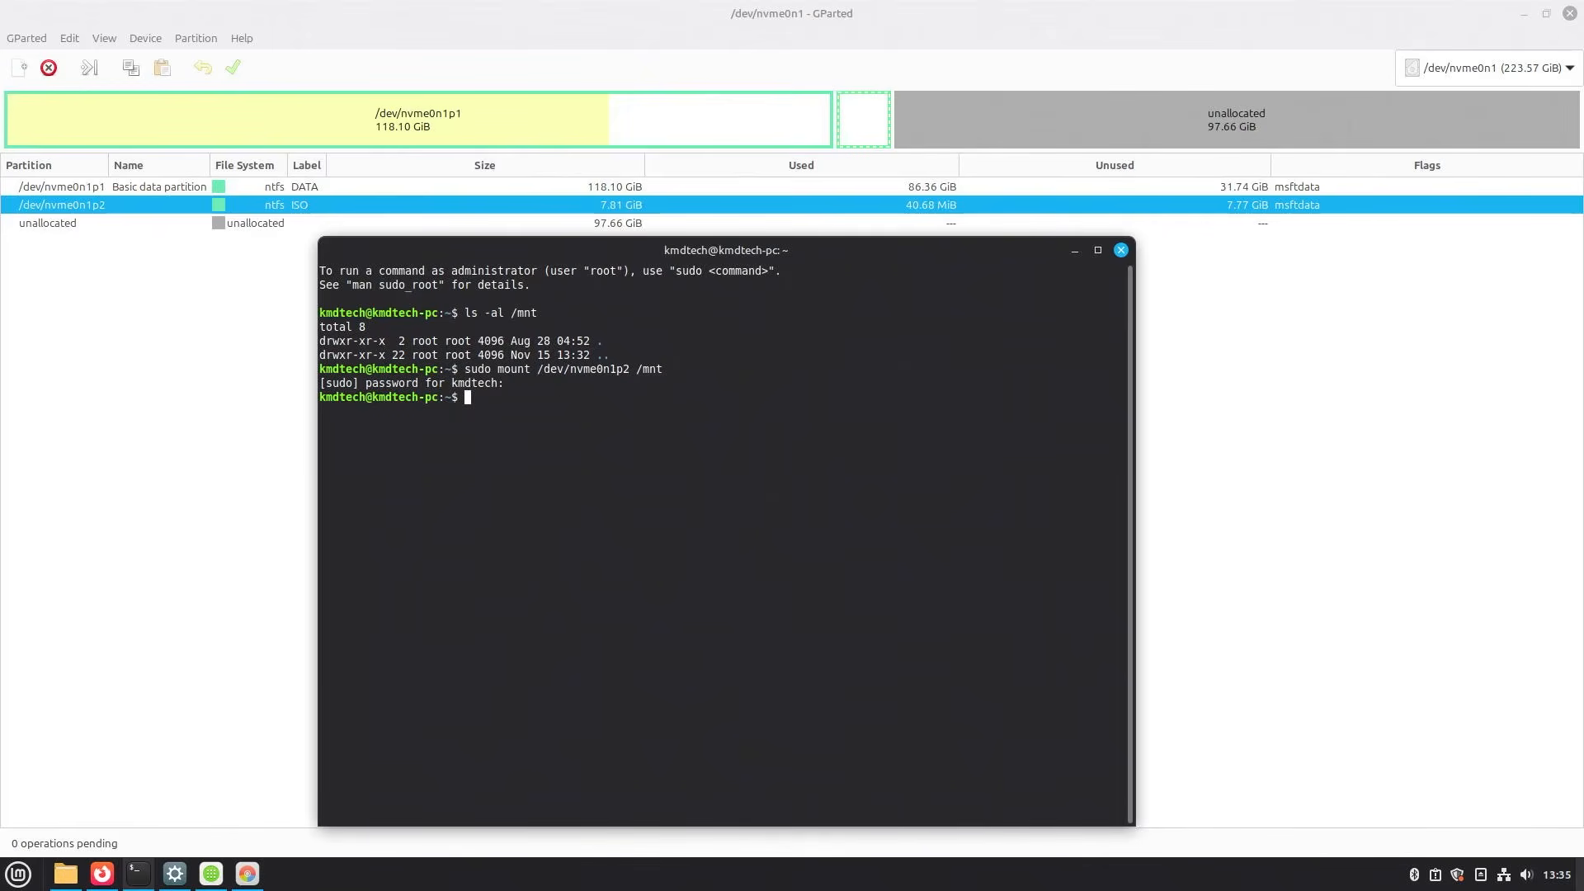
Copy all files and folders of the mounted CCCOMA_X64FRE_EN-US_DV9 image into /mnt using the file manager.
{"action": "left_click", "coordinate": [66, 874]}
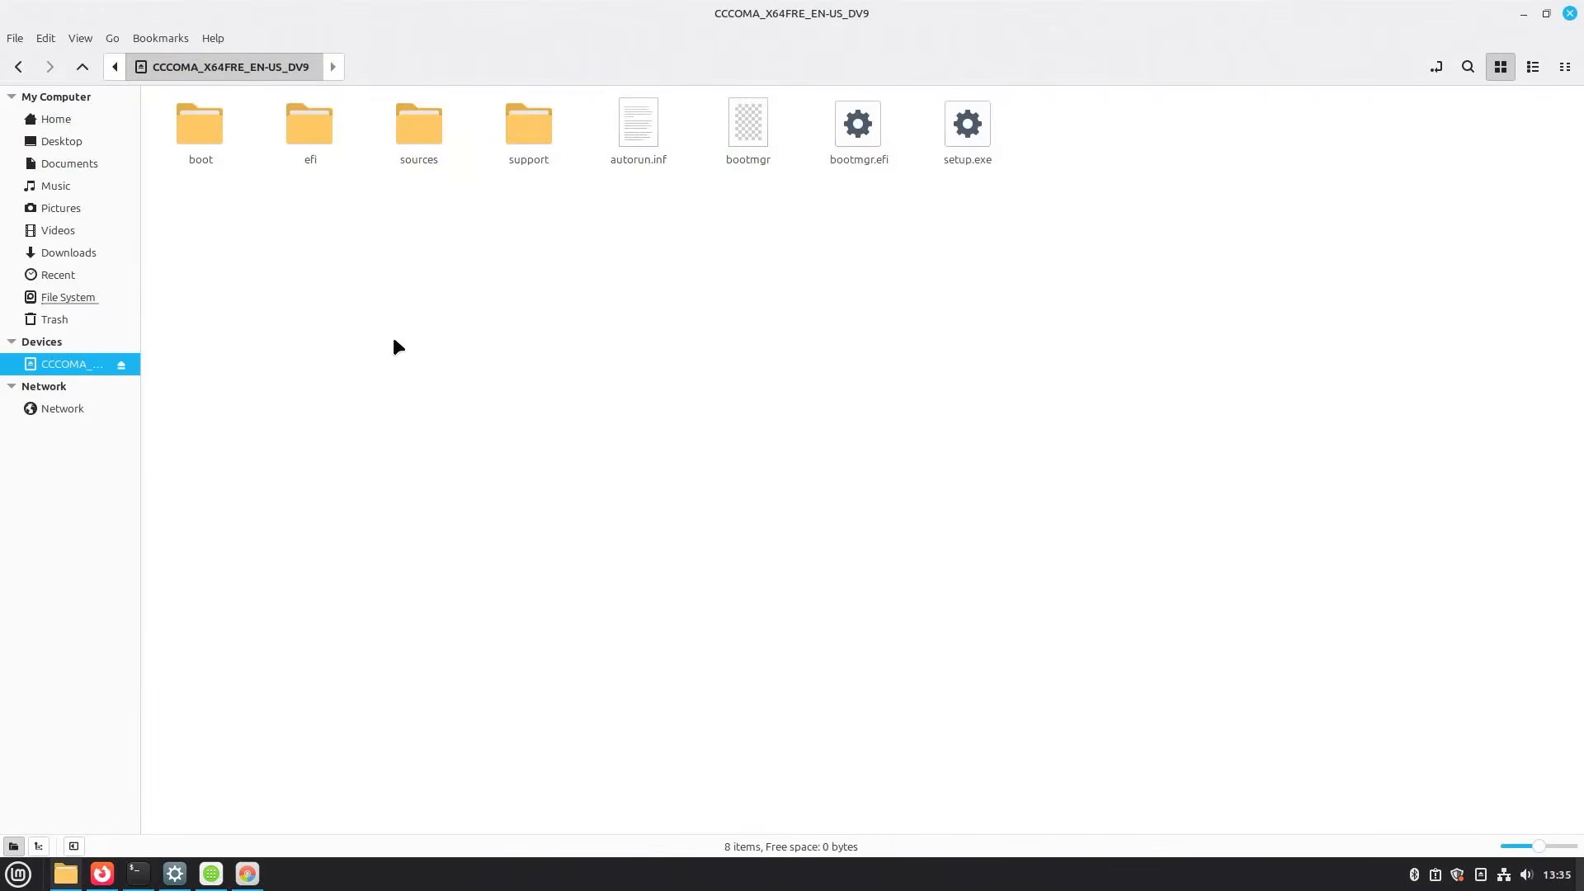
{"action": "key", "text": "ctrl+a"}
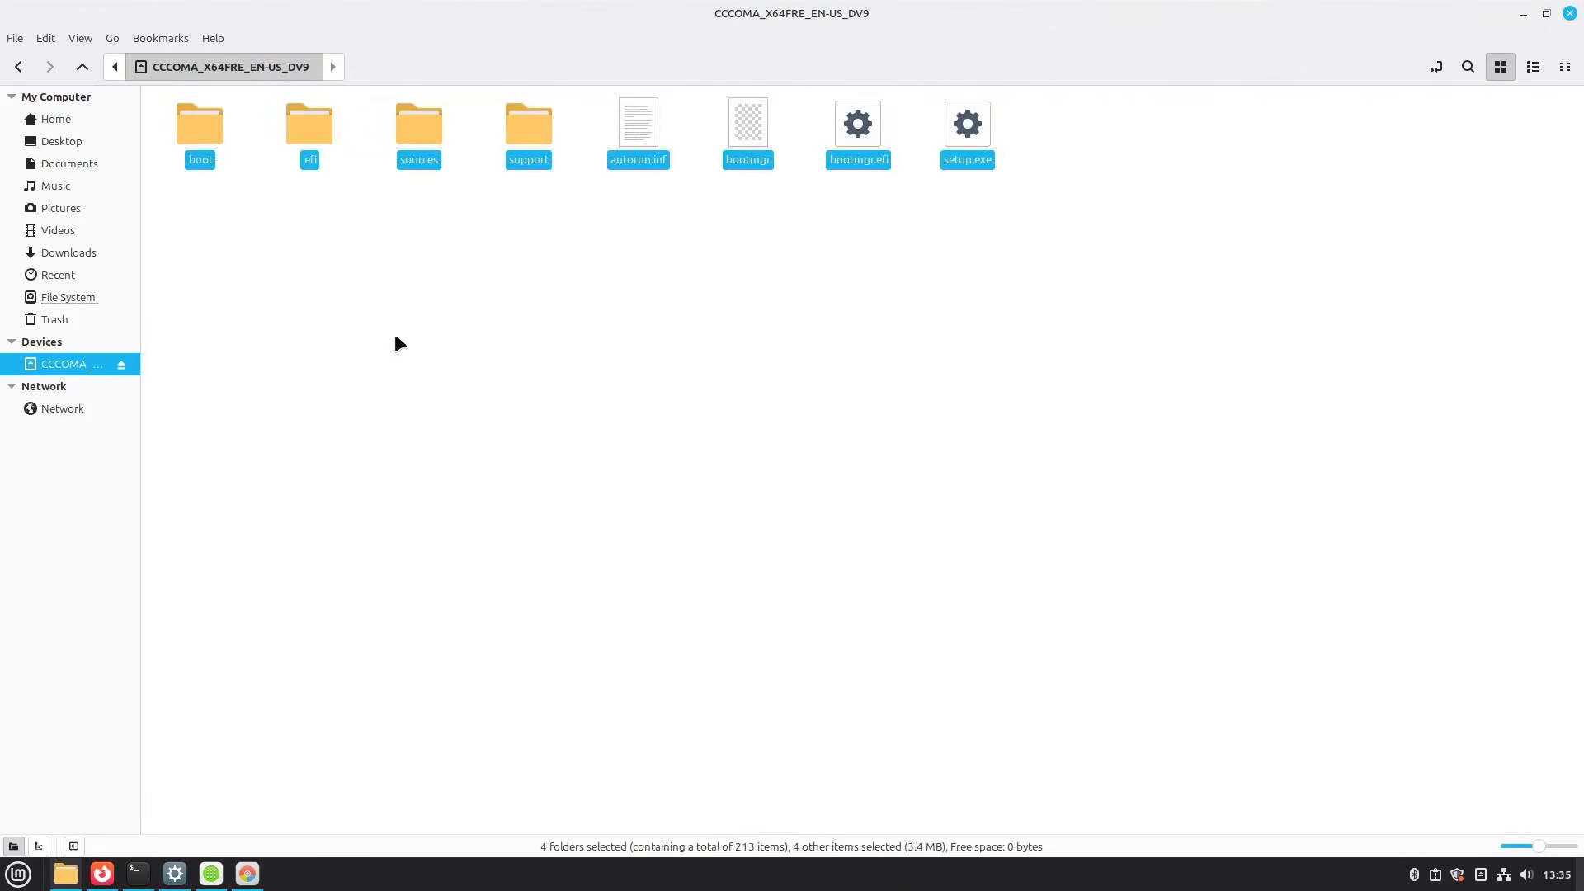
{"action": "key", "text": "ctrl+c"}
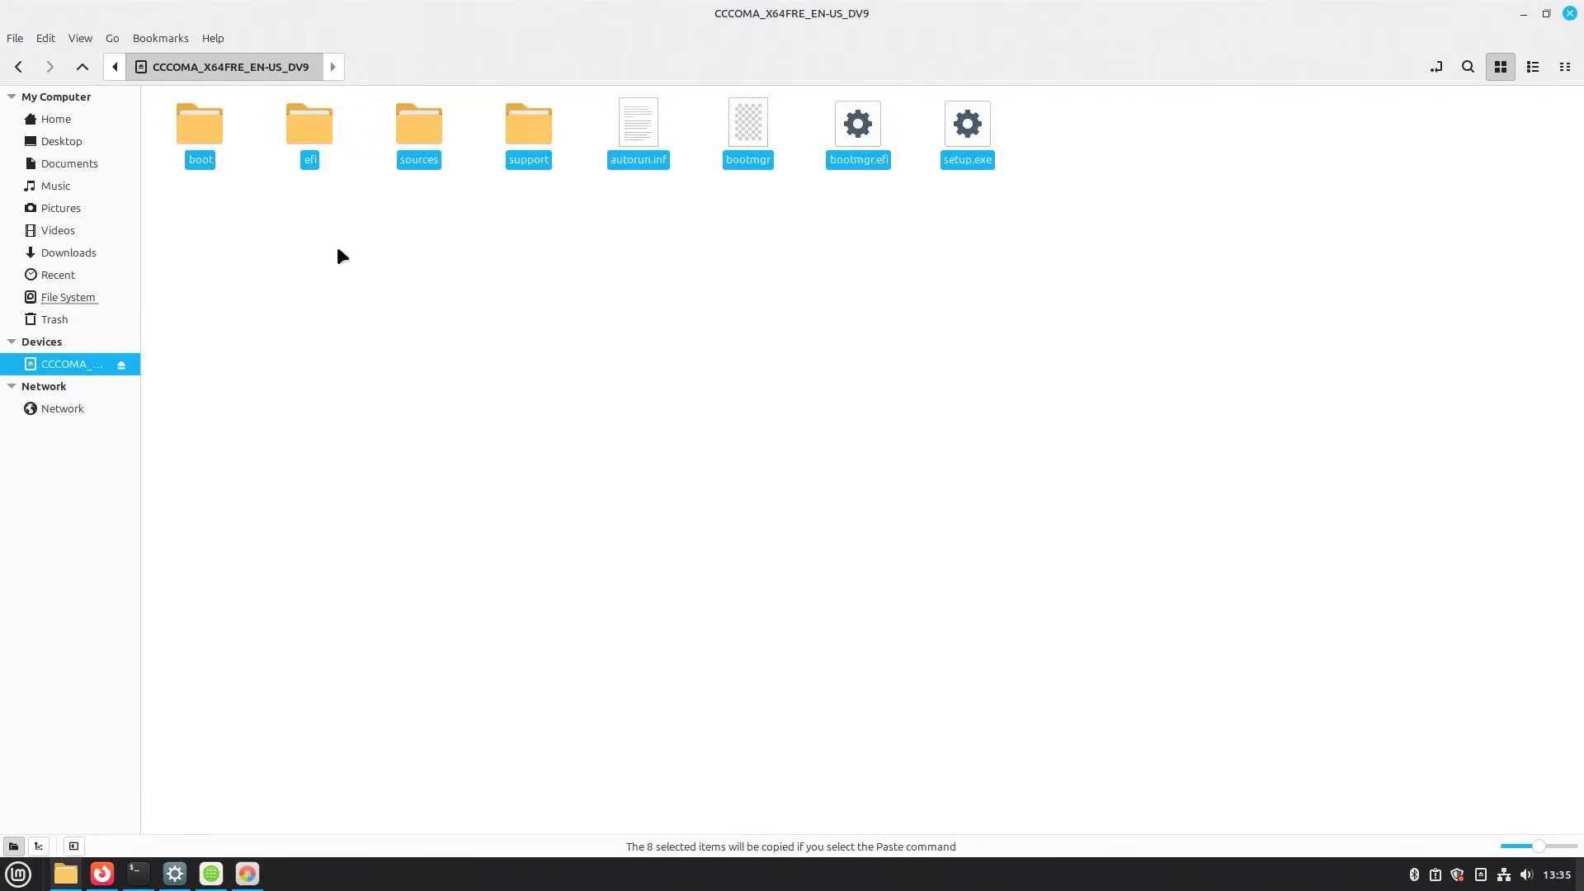
{"action": "left_click", "coordinate": [115, 67]}
{"action": "left_click", "coordinate": [141, 66]}
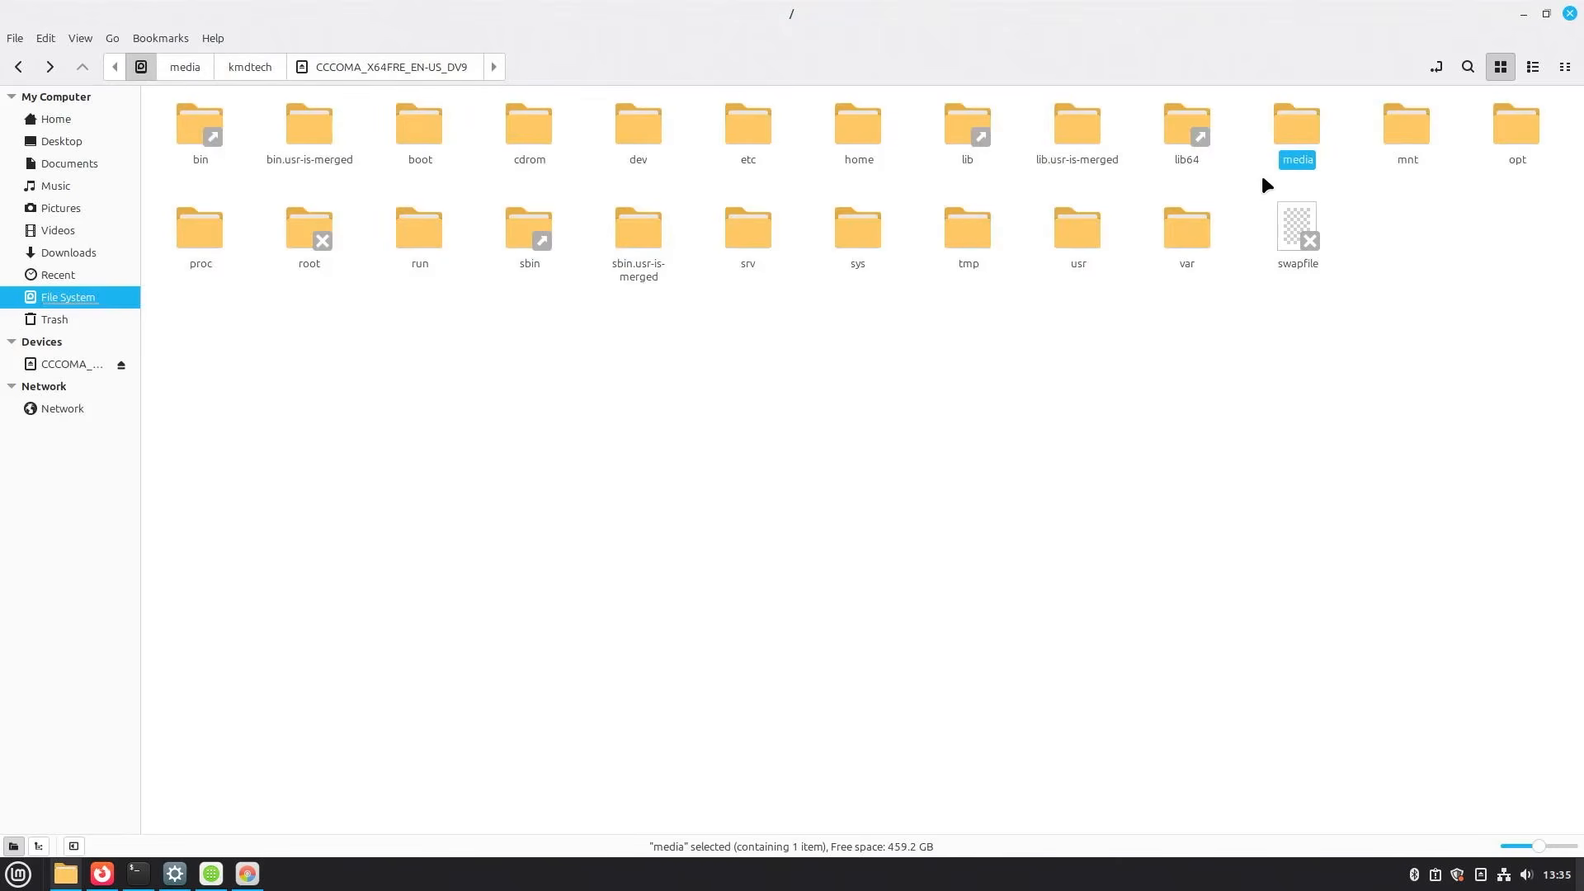
{"action": "double_click", "coordinate": [1417, 132]}
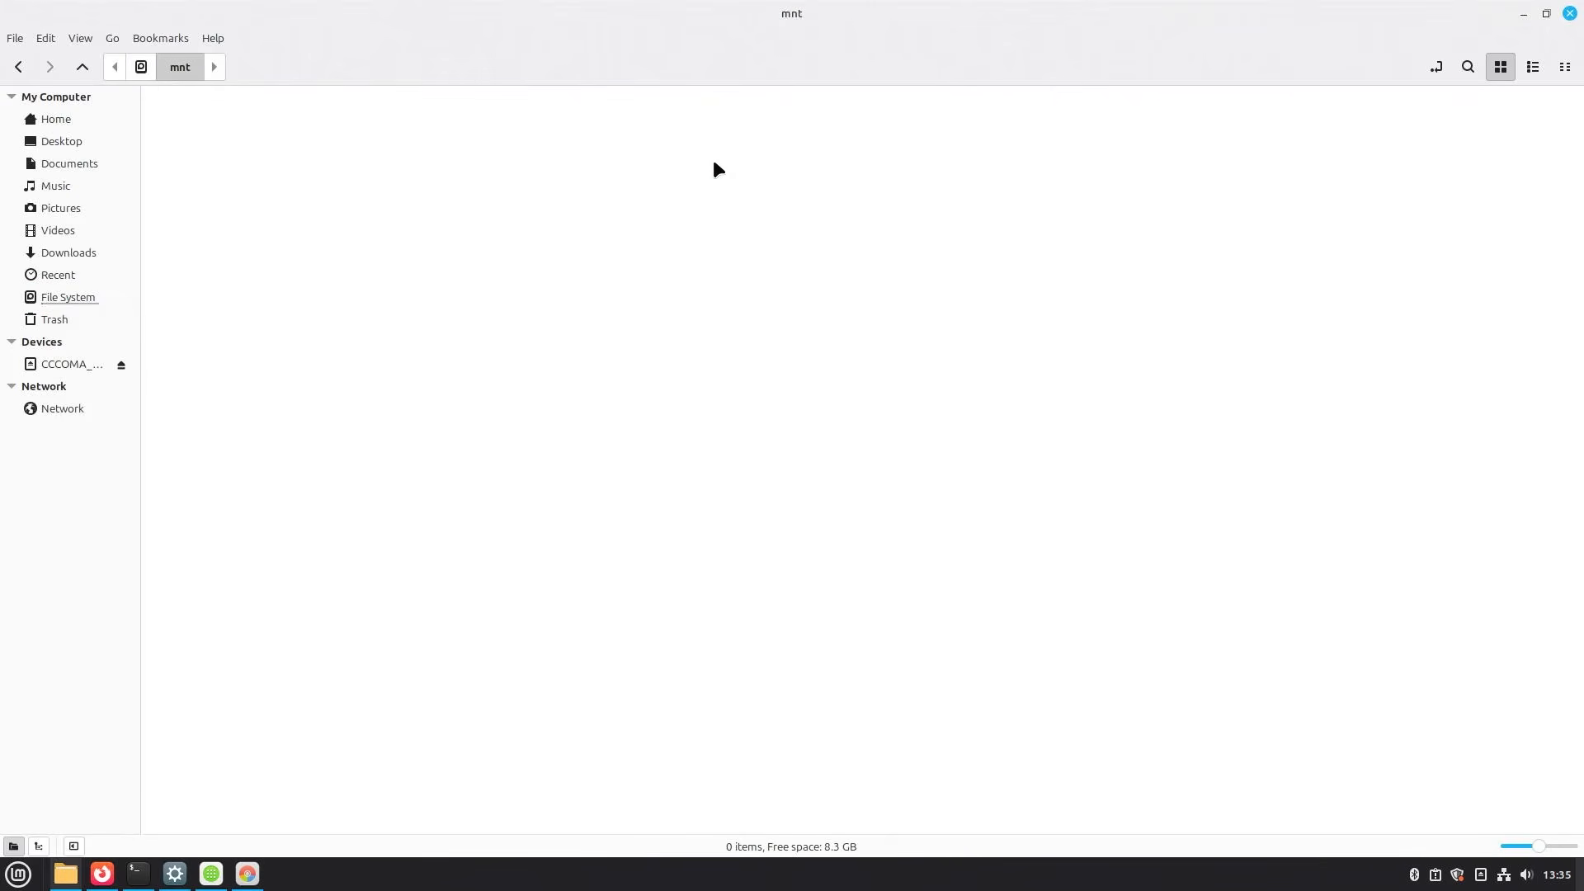
{"action": "key", "text": "ctrl+v"}
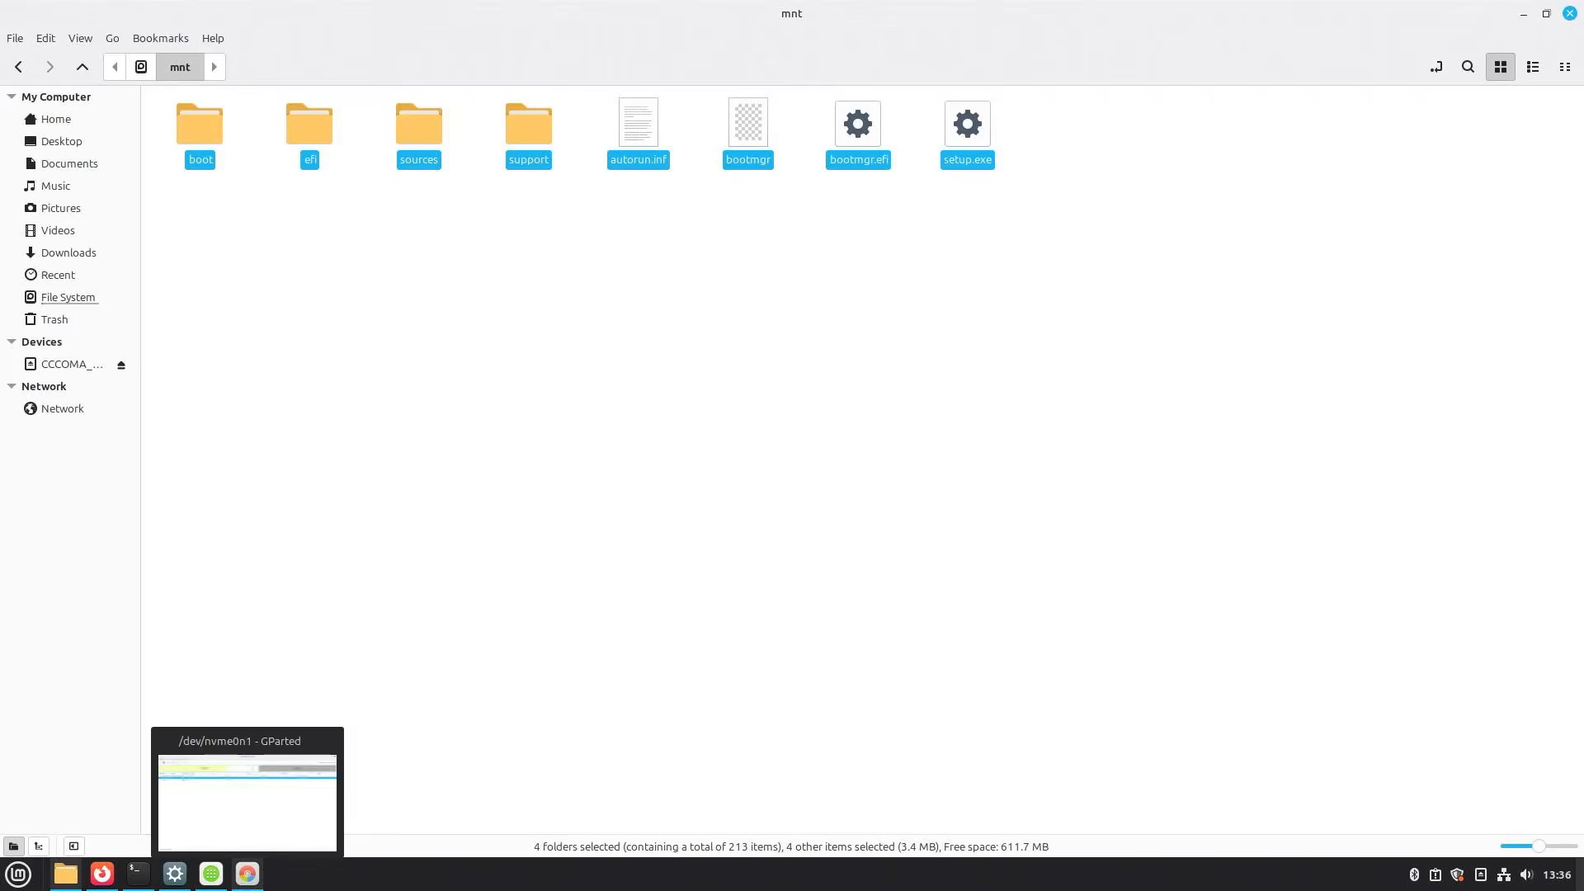
Return to GParted, switch to the /dev/sda disk and select its EFI System Partition /dev/sda1.
{"action": "left_click", "coordinate": [247, 873]}
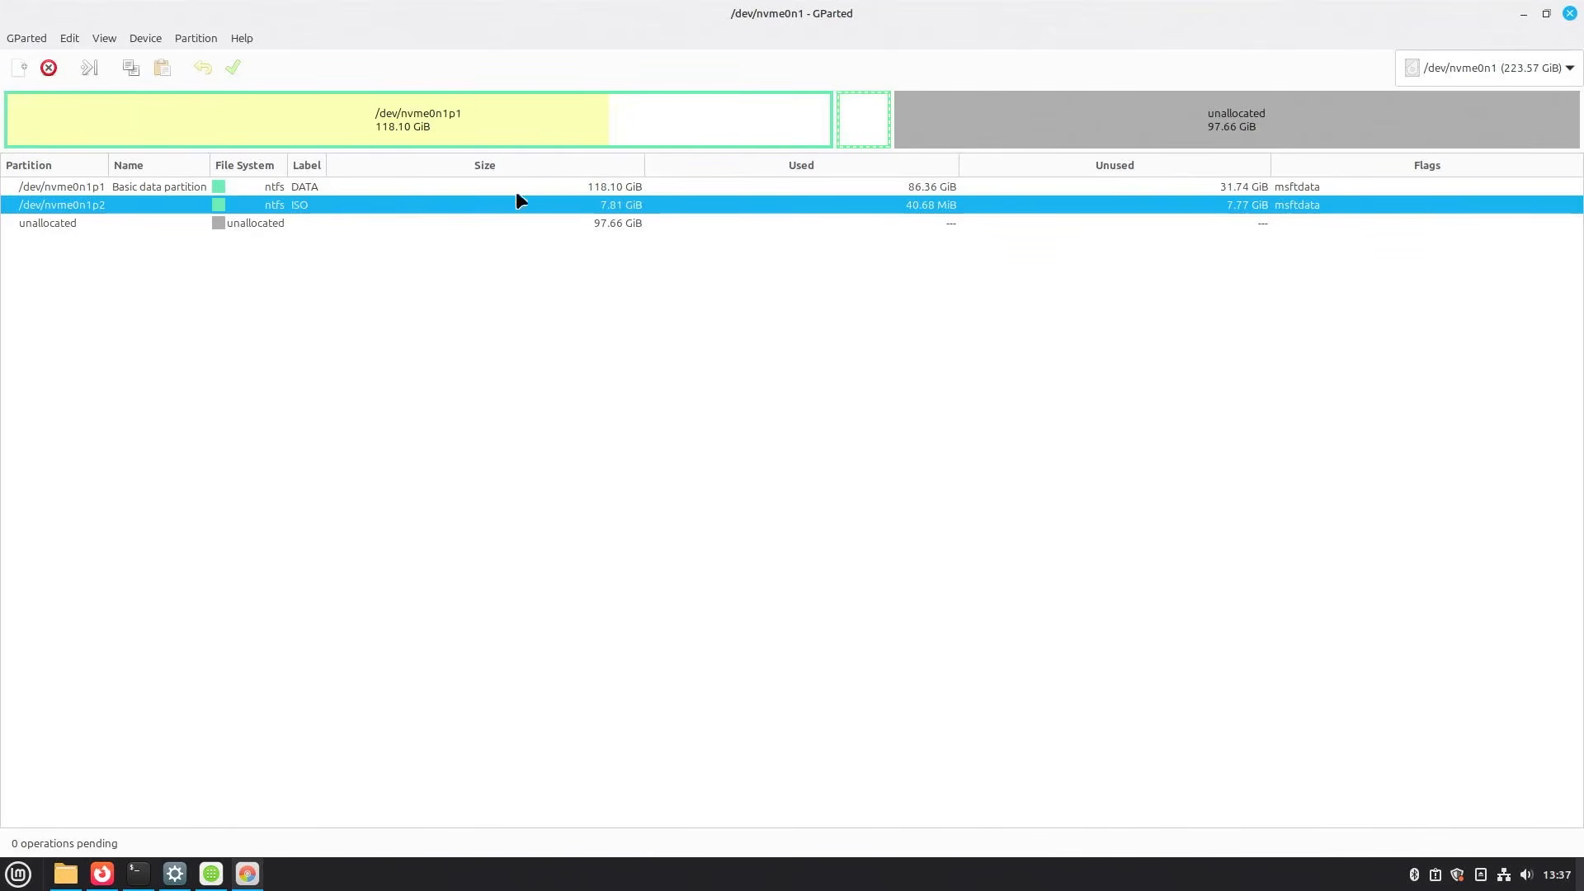
{"action": "left_click", "coordinate": [1427, 69]}
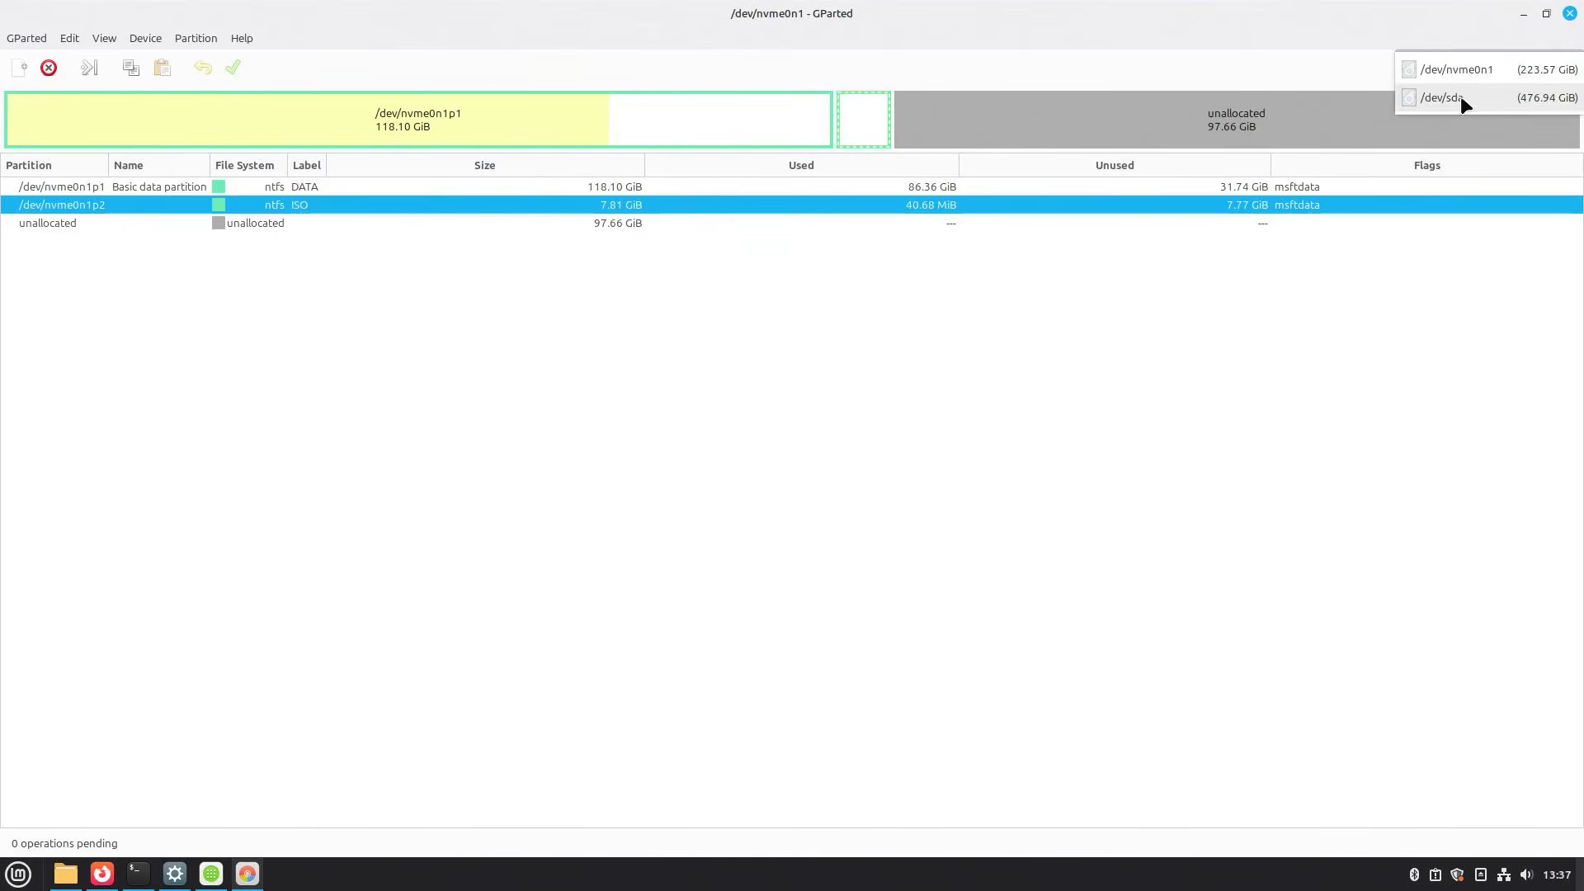
{"action": "left_click", "coordinate": [1460, 98]}
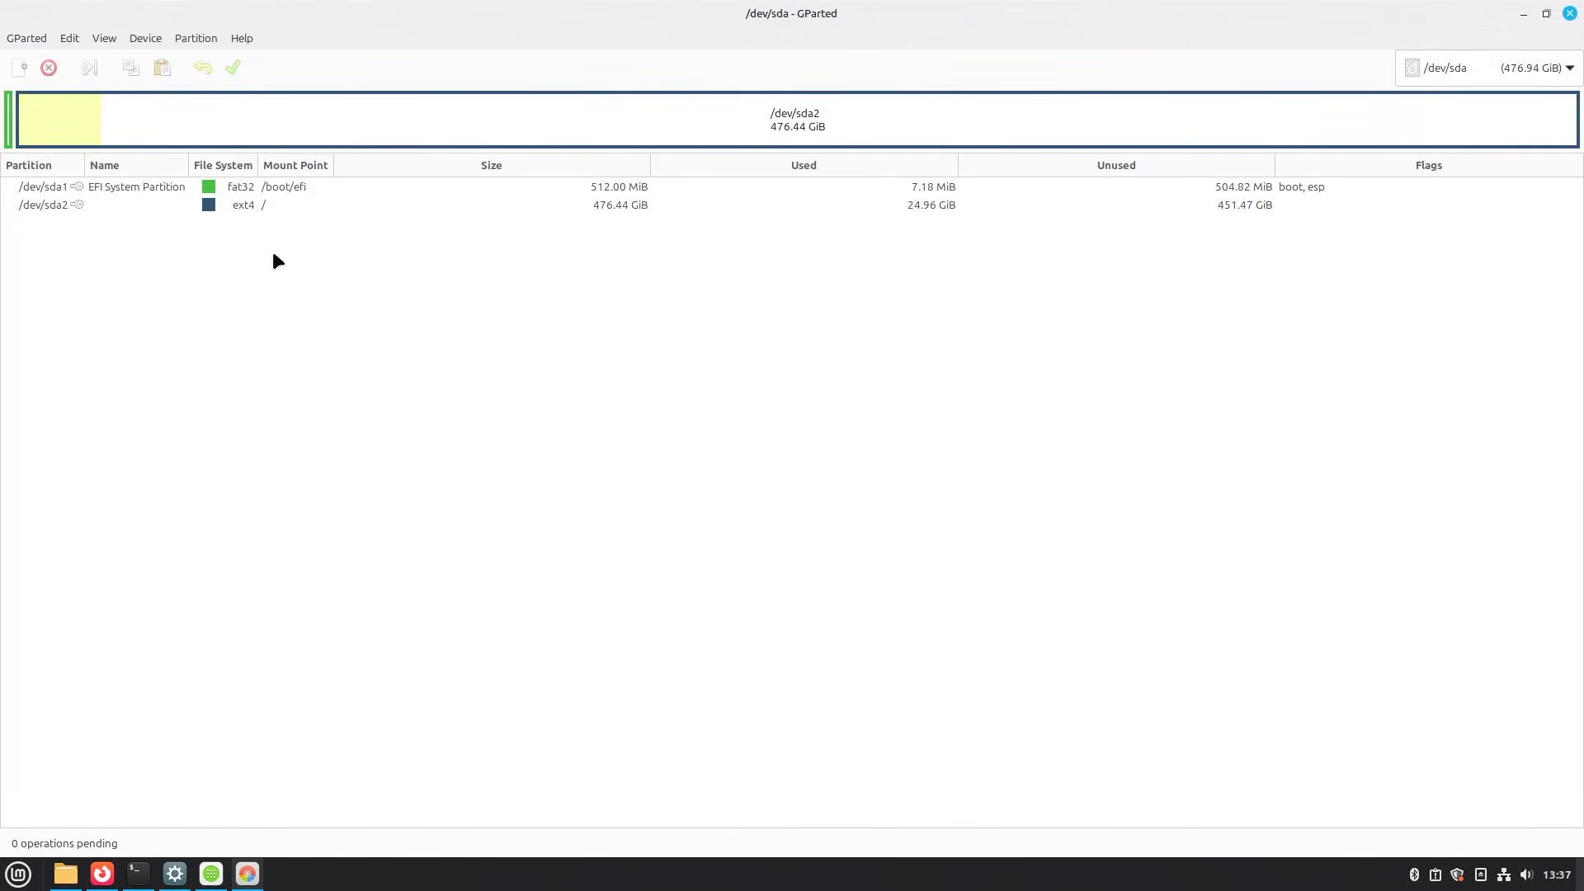
{"action": "left_click", "coordinate": [290, 190]}
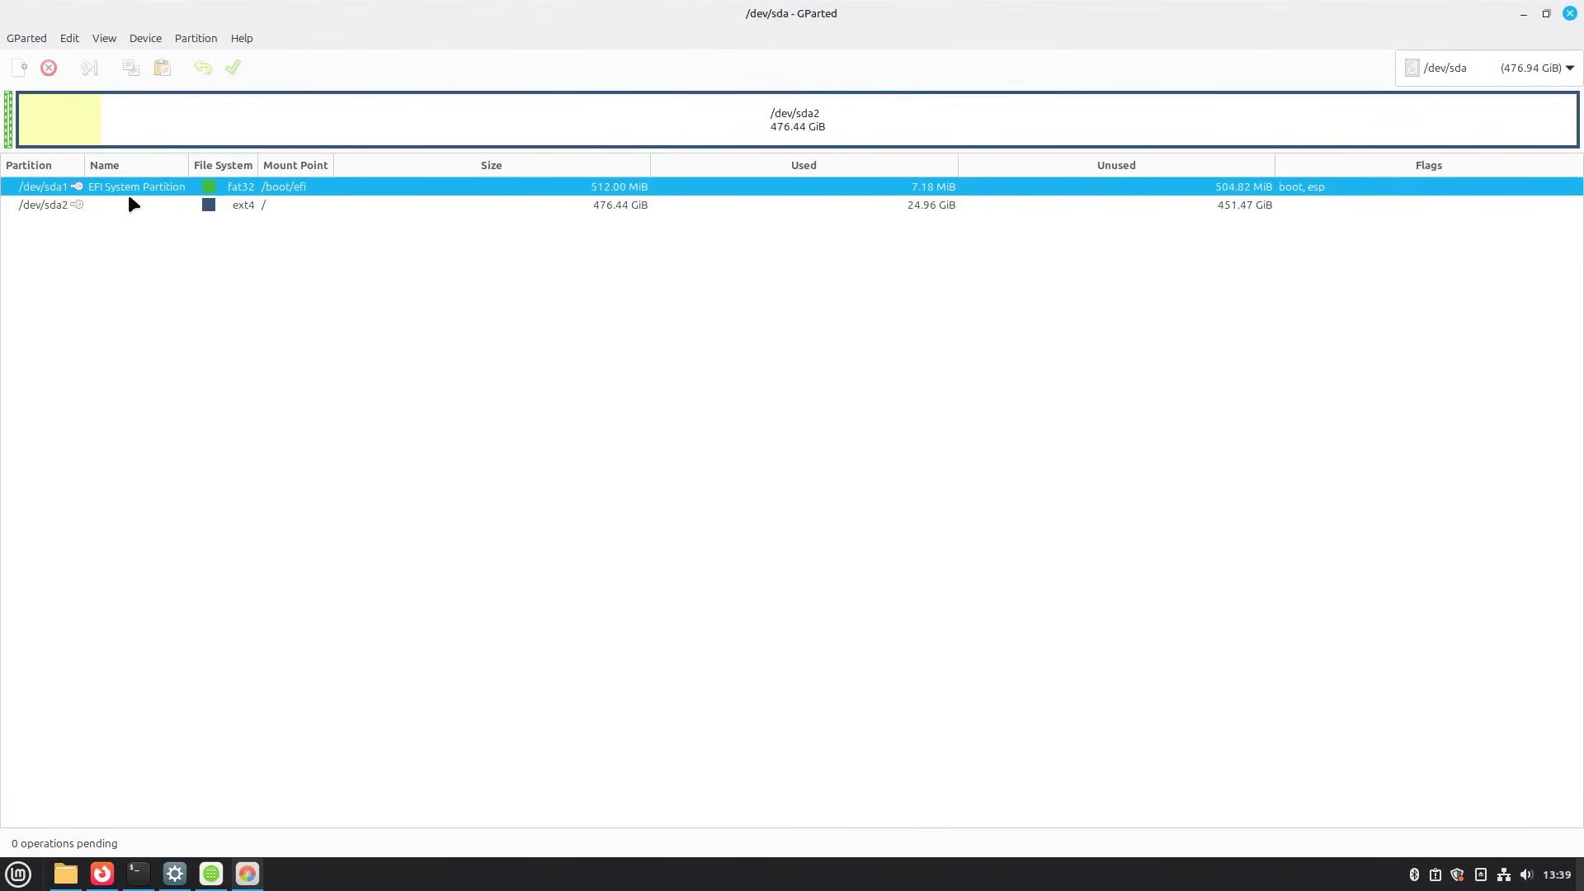
{"action": "left_click", "coordinate": [1493, 67]}
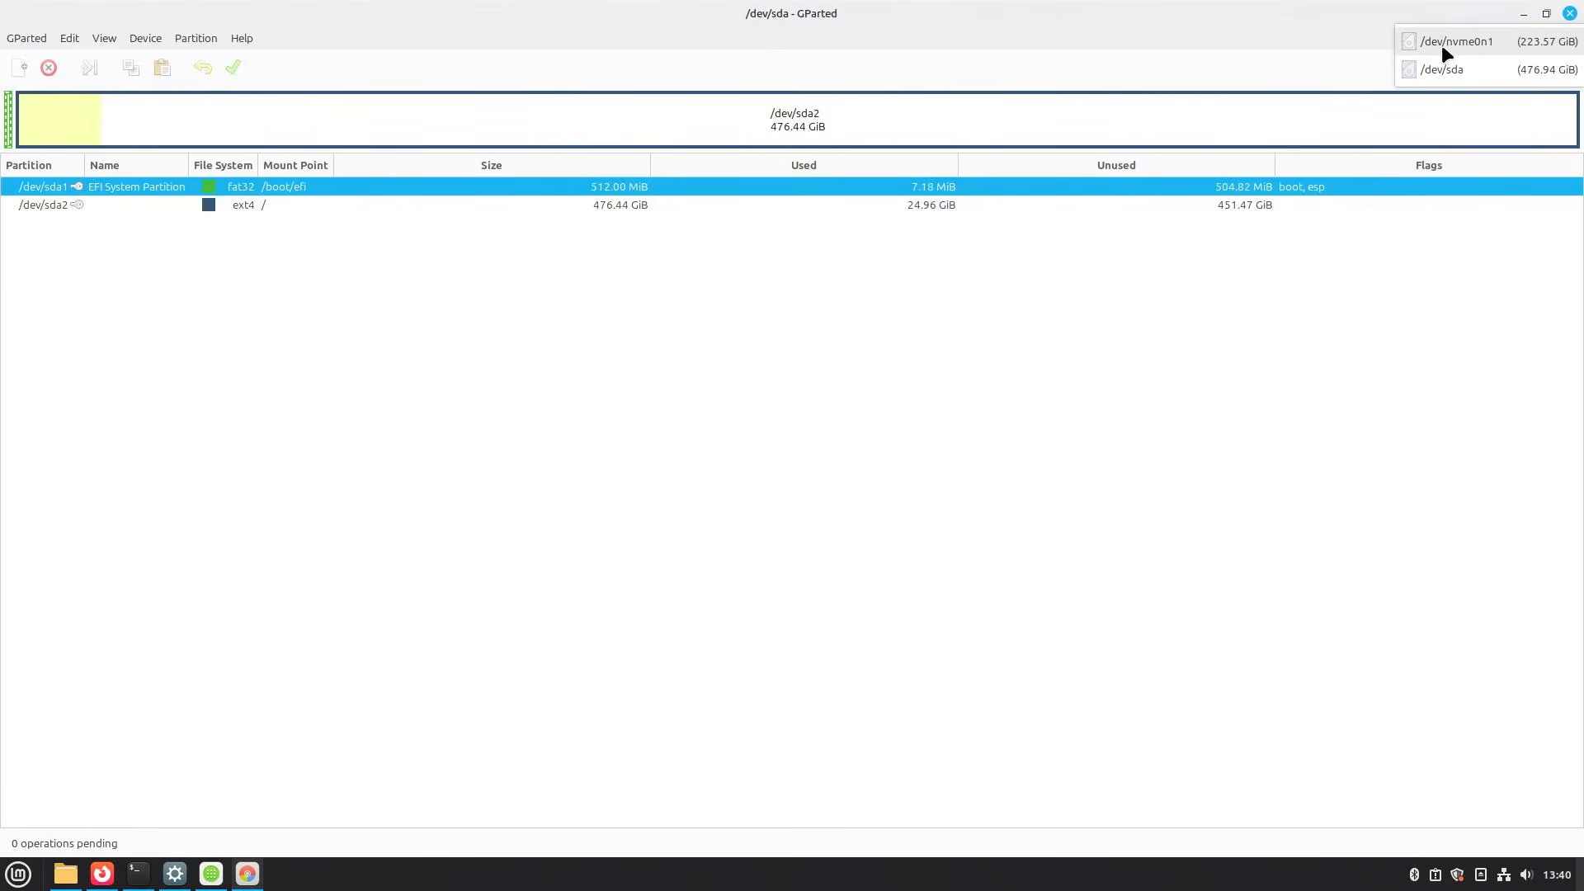
{"action": "left_click", "coordinate": [308, 184]}
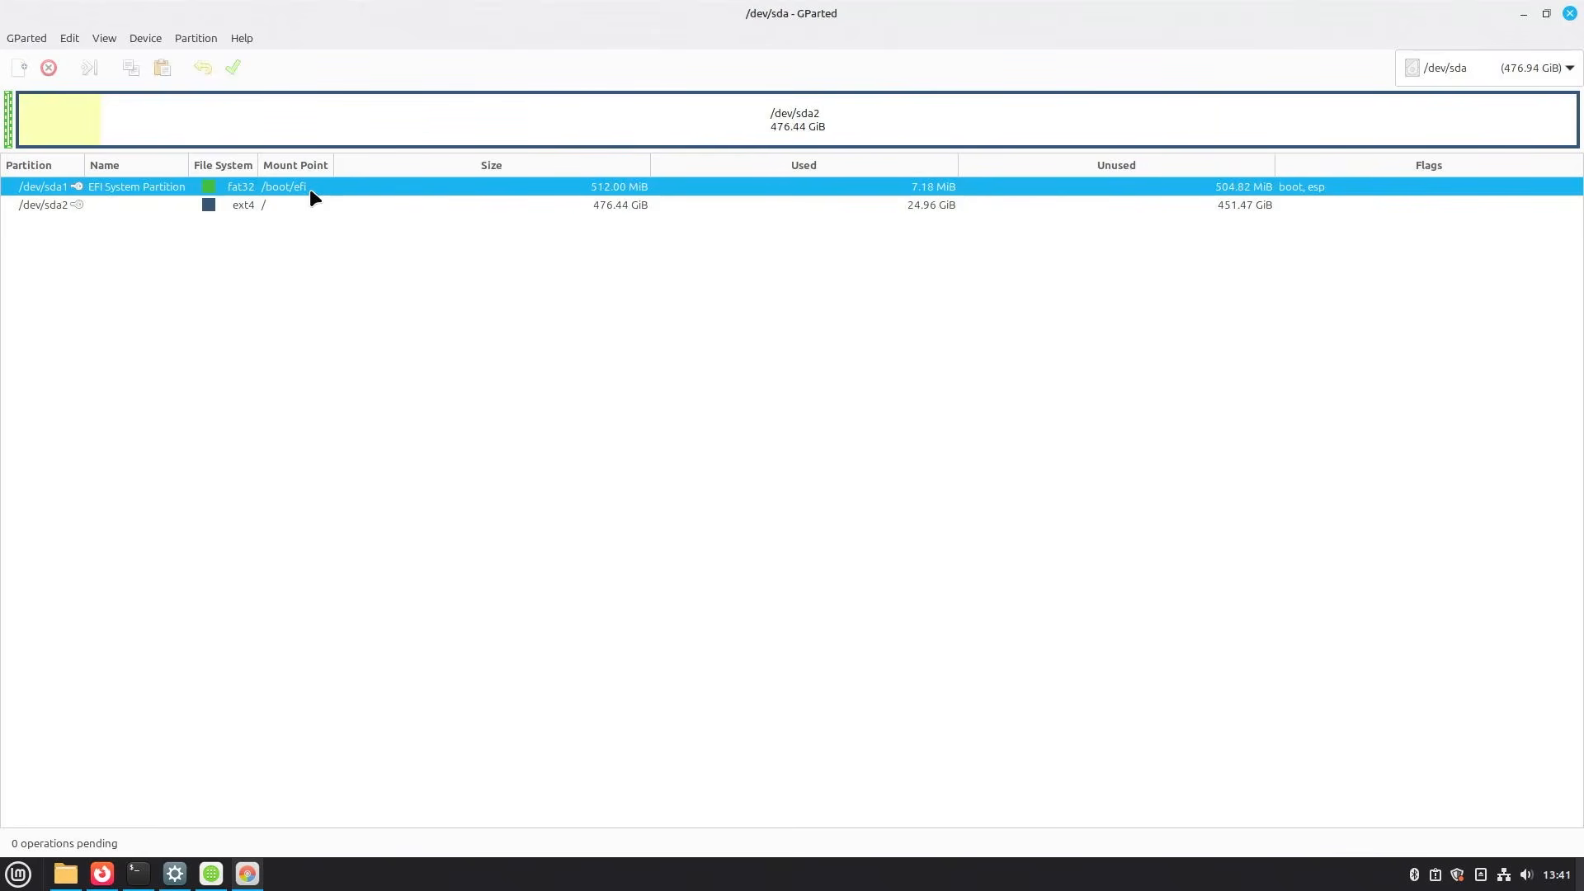
Open the flag settings of the EFI System Partition /dev/sda1 and turn off its boot flag.
{"action": "right_click", "coordinate": [310, 190]}
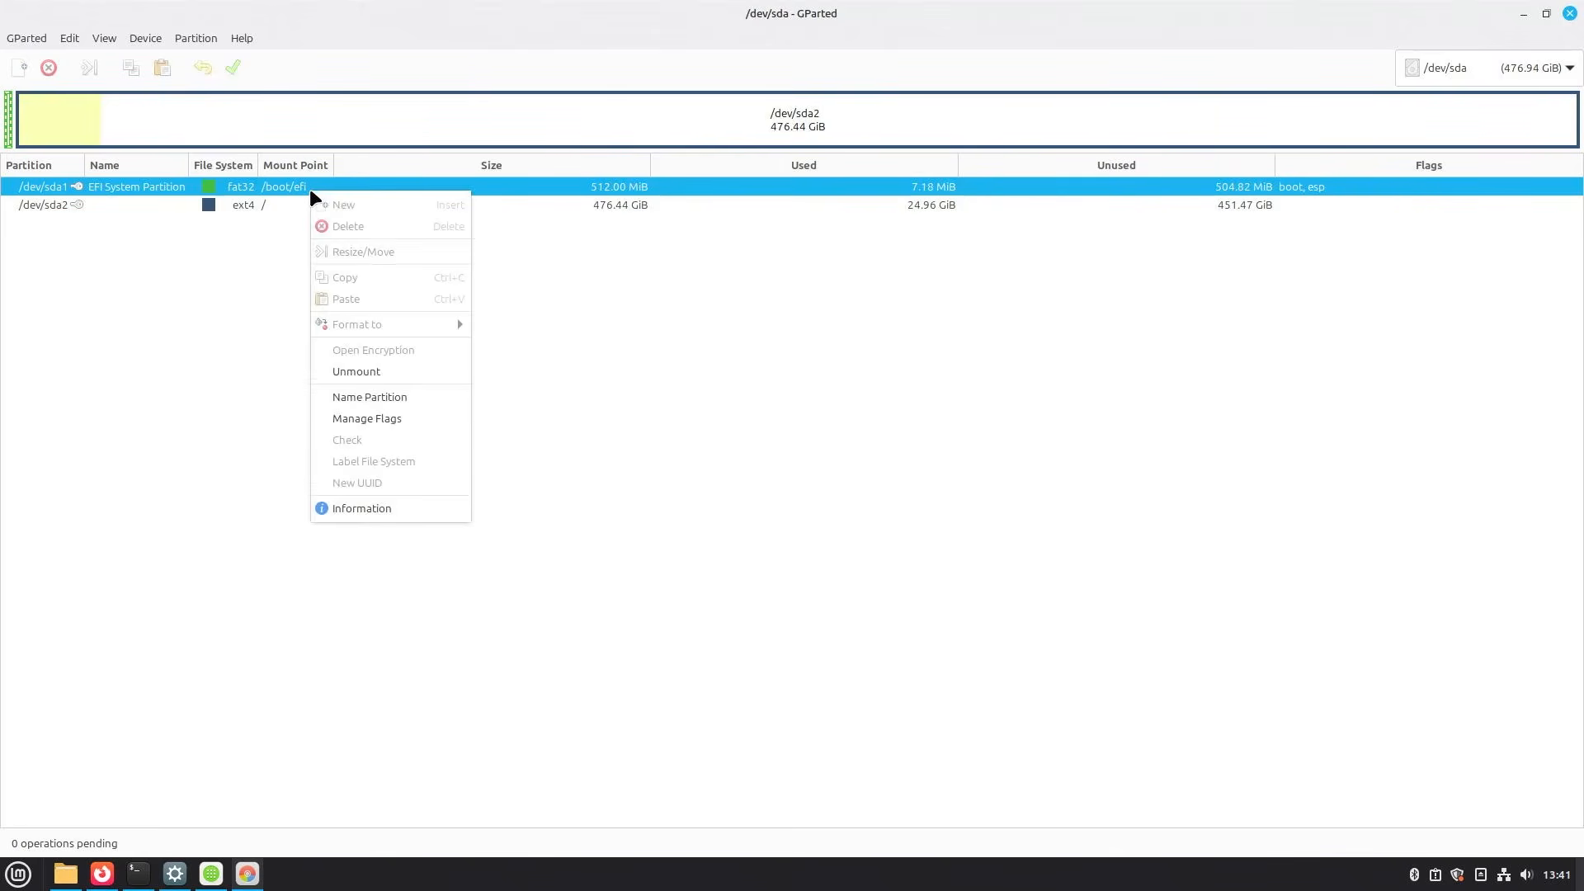
{"action": "left_click", "coordinate": [406, 421]}
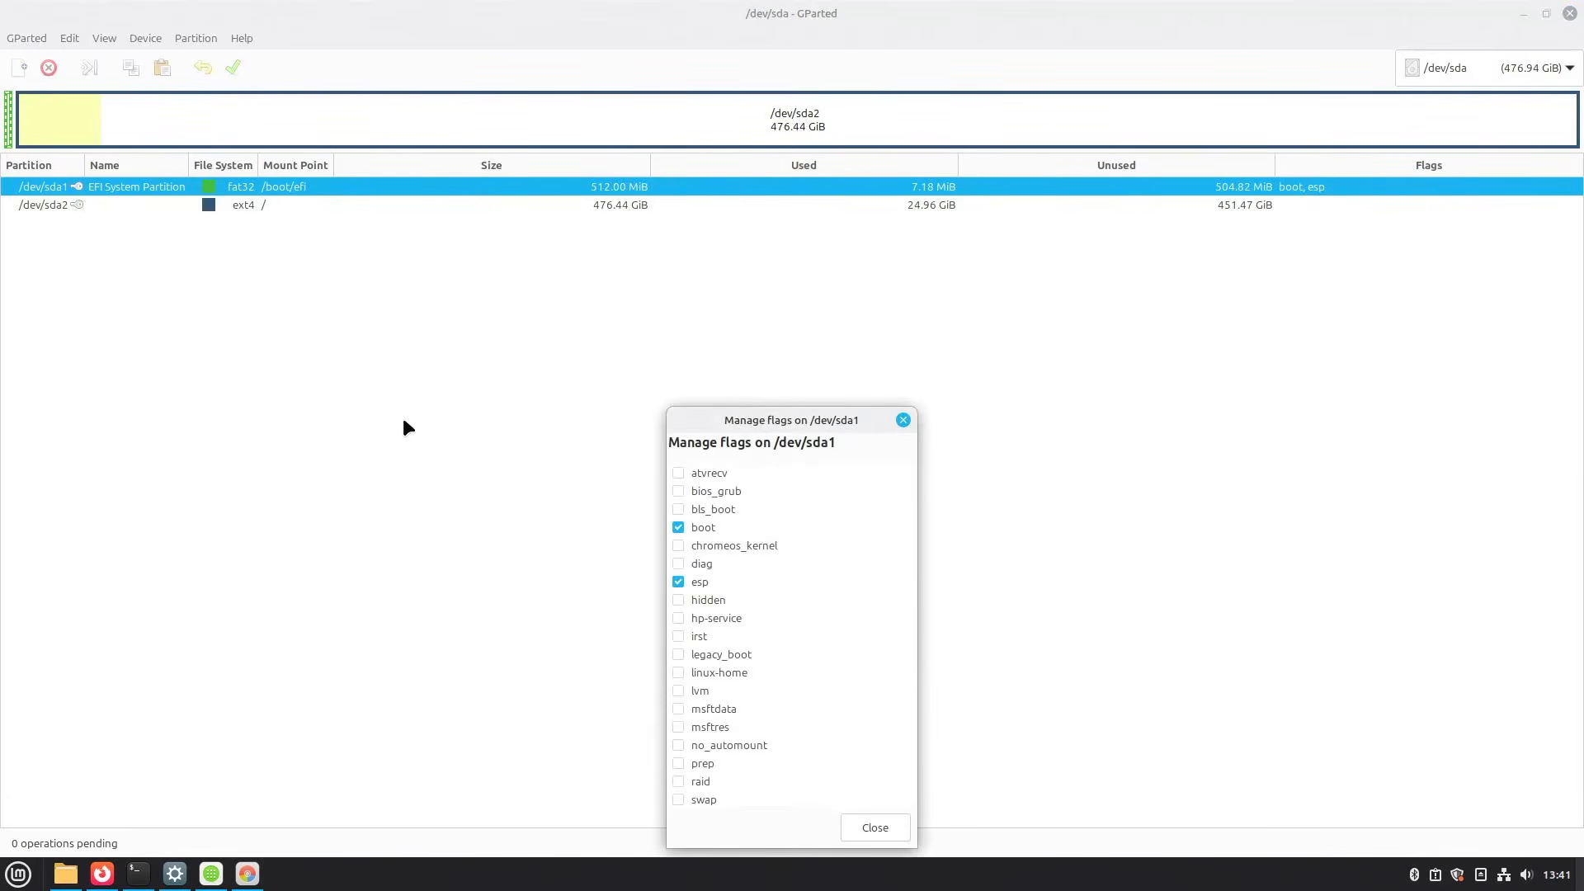
{"action": "left_click", "coordinate": [678, 527]}
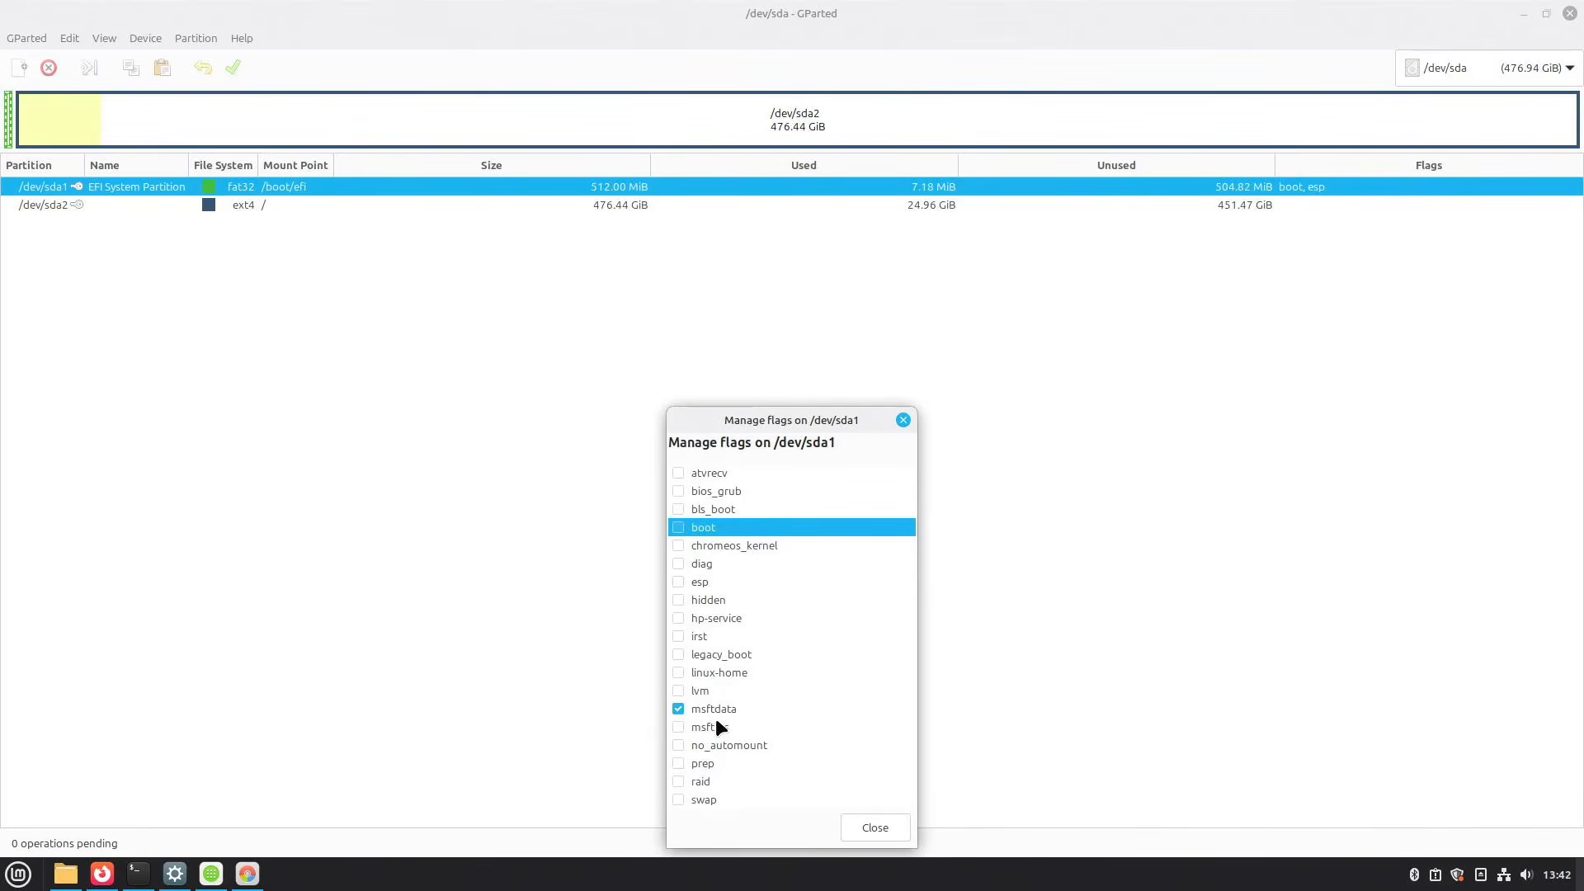
Leave the /dev/sda1 flag settings, restart into the firmware setup and highlight UEFI OS (Patriot M.2 P310 240GB) under Boot Override.
{"action": "left_click", "coordinate": [876, 827]}
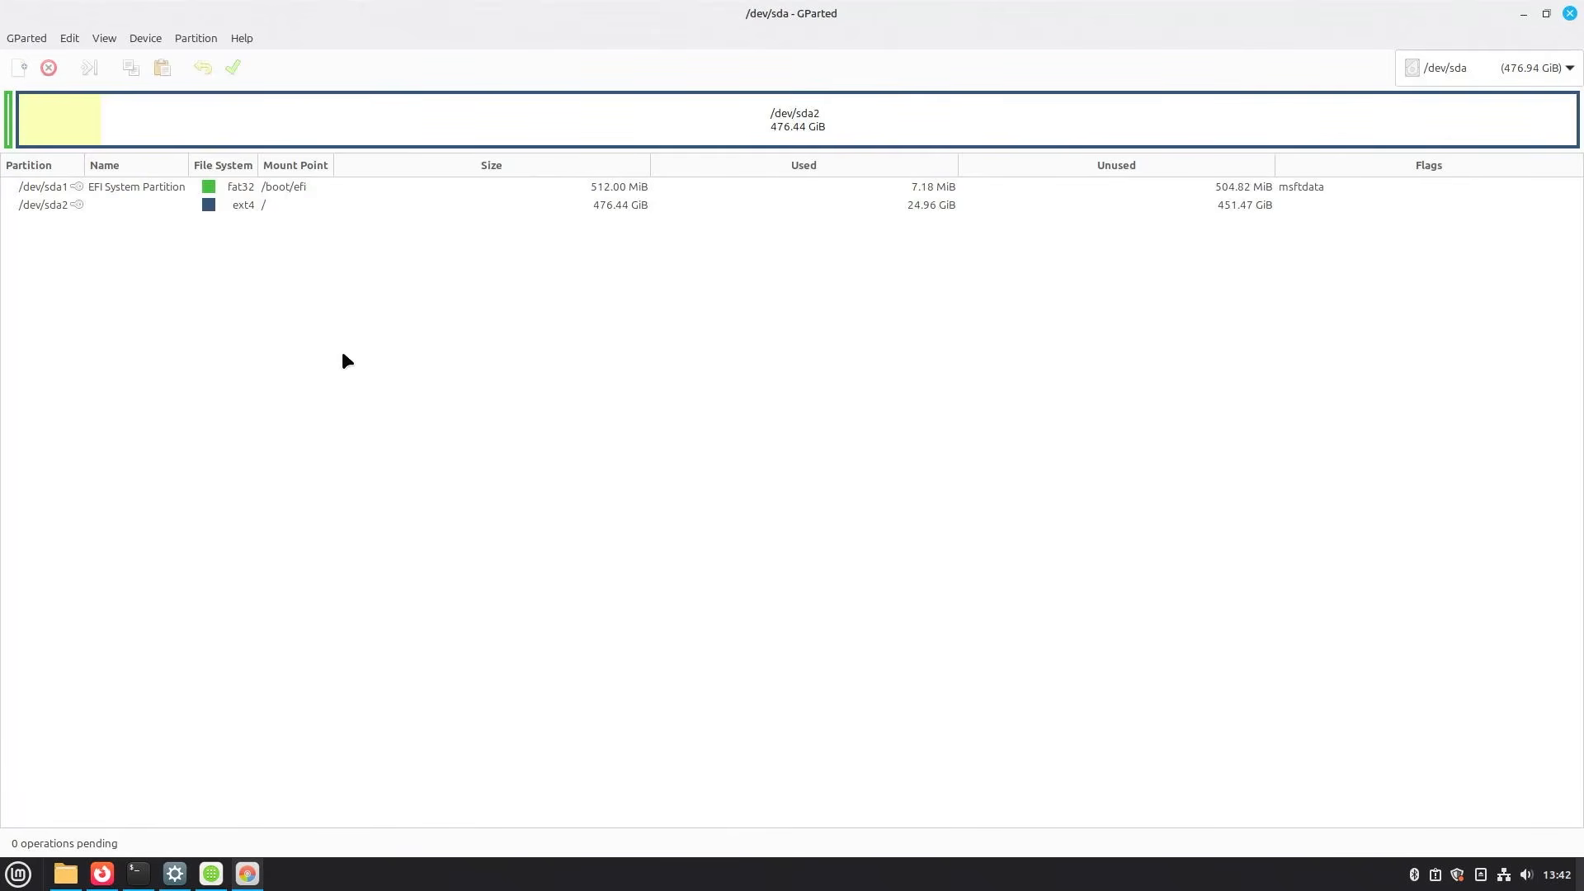
{"action": "left_click", "coordinate": [18, 873]}
{"action": "left_click", "coordinate": [33, 833]}
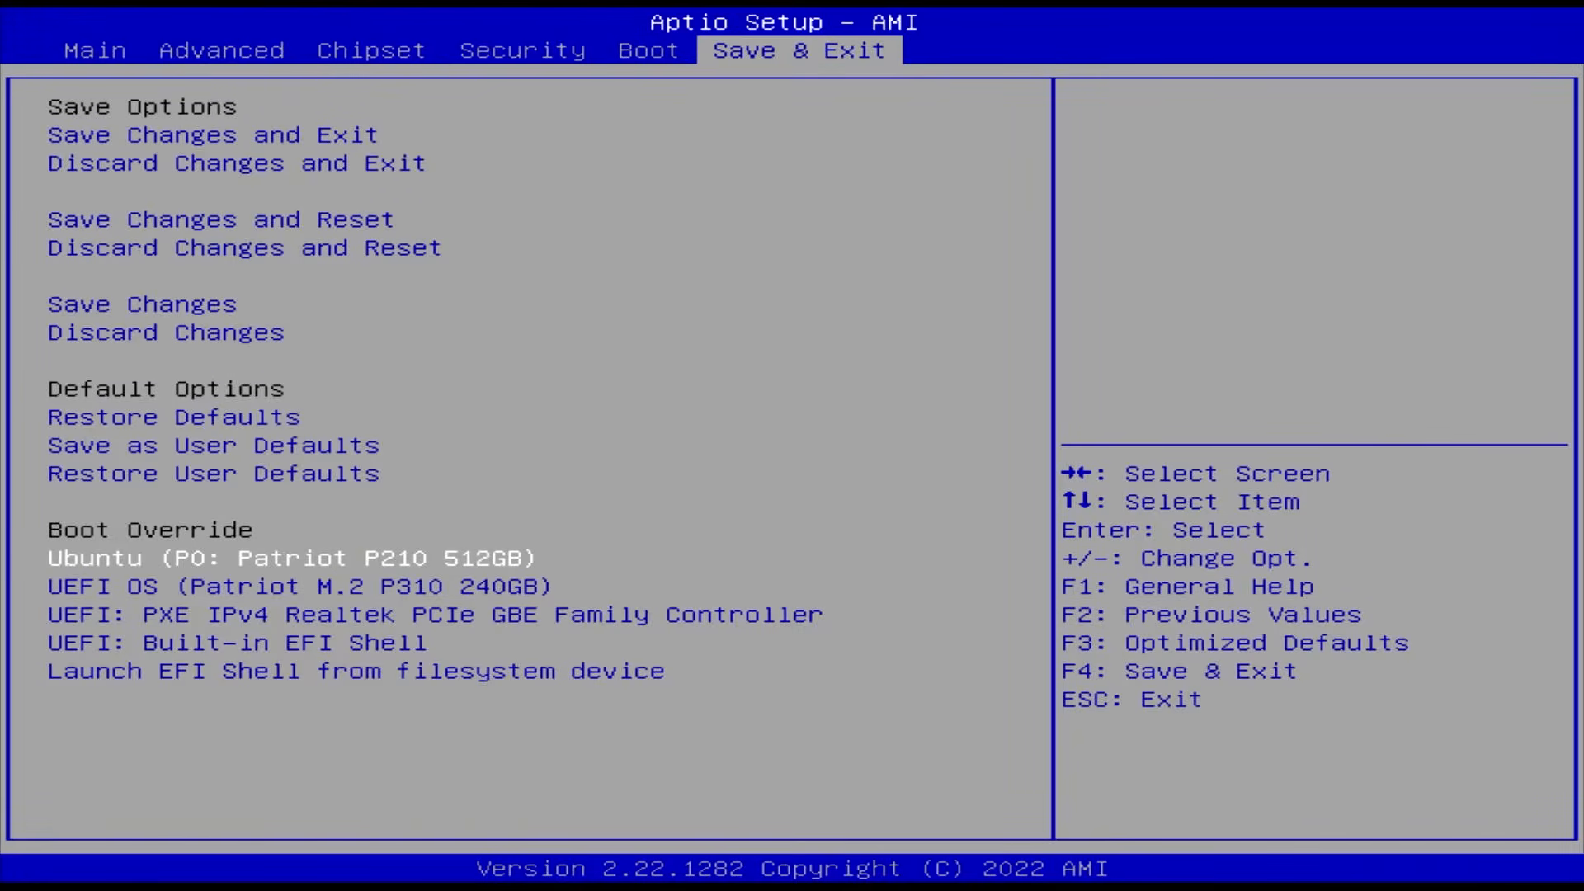
{"action": "key", "text": "Down"}
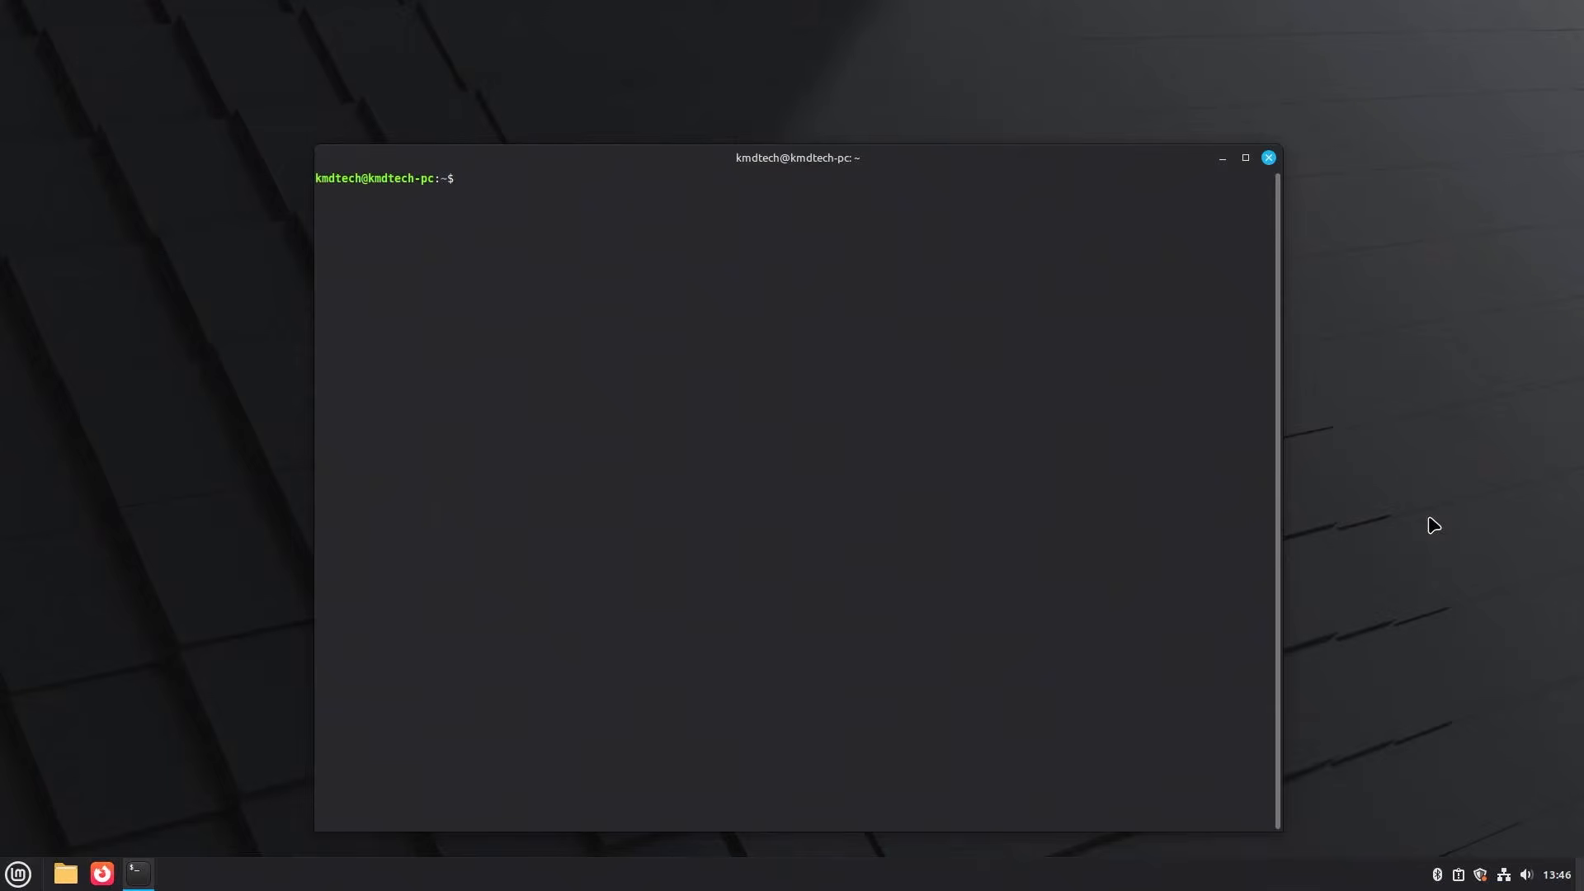
Run efibootmgr | grep "UEFI OS" in the Linux terminal and copy the partition GUID of the listed boot entry.
{"action": "type", "text": "efibootmgr | grep \"UEFI OS\""}
{"action": "key", "text": "Return"}
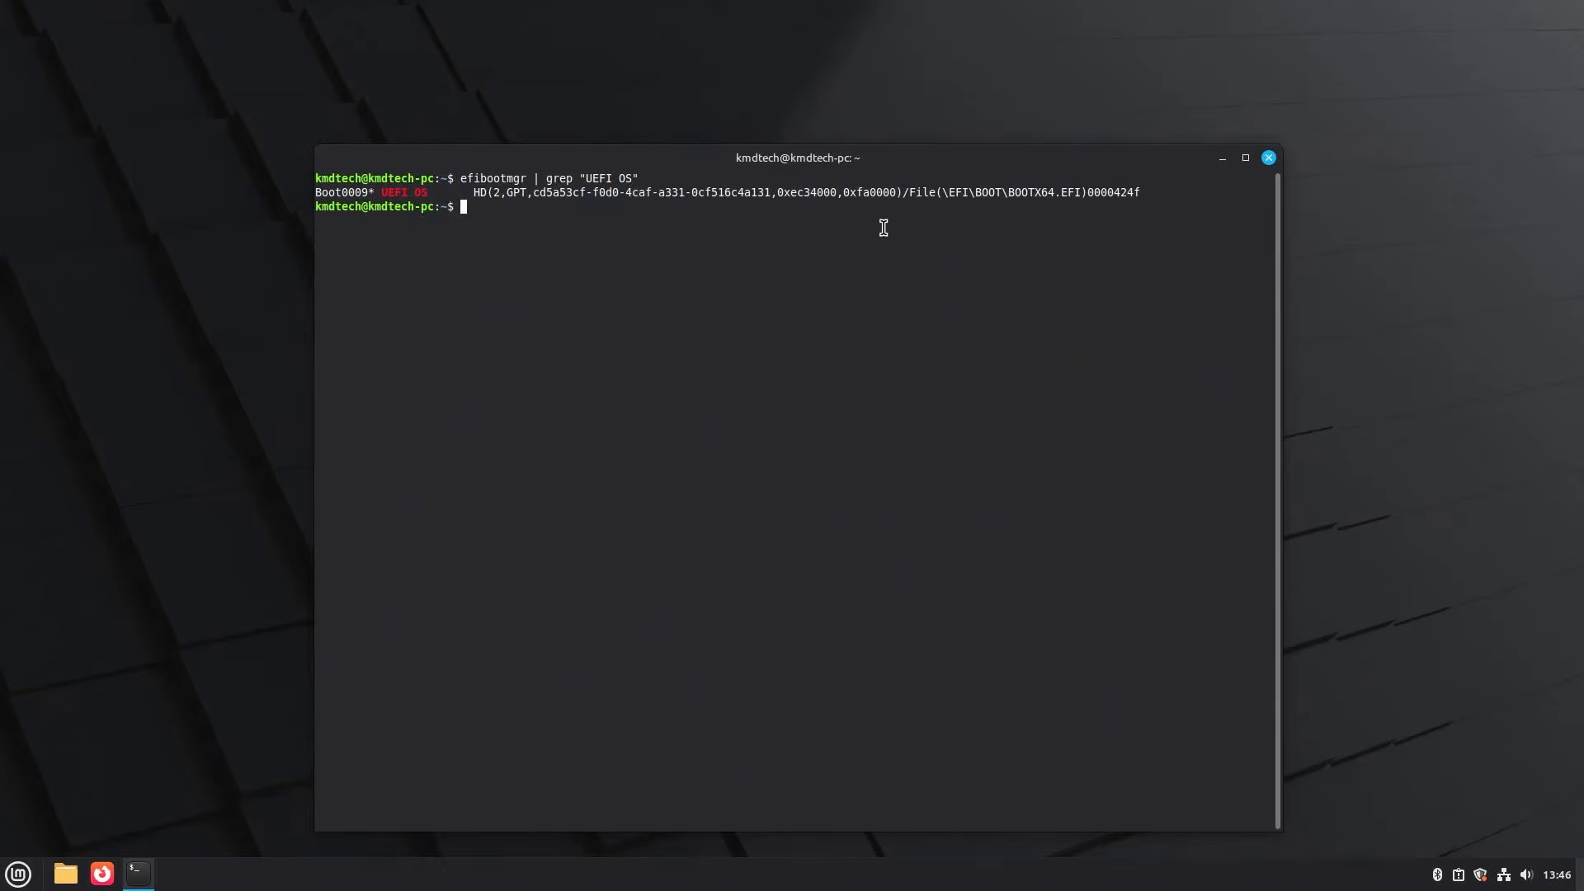
{"action": "left_click_drag", "start_coordinate": [772, 192], "coordinate": [533, 193]}
{"action": "right_click", "coordinate": [748, 198]}
{"action": "left_click", "coordinate": [792, 255]}
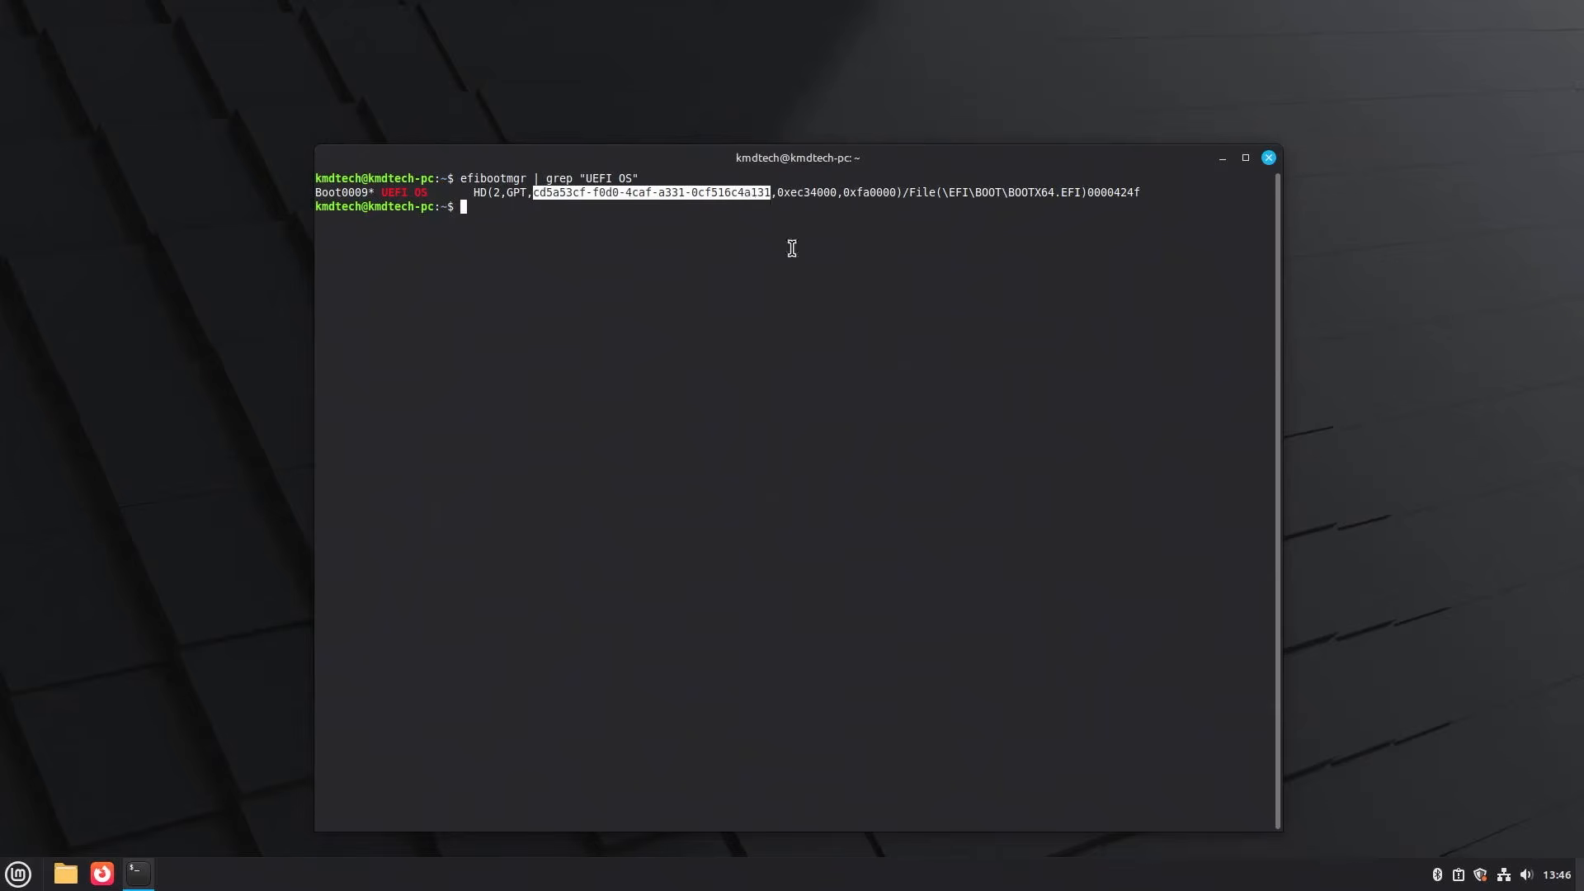
Look up which partition has the copied GUID by filtering the blkid output with grep.
{"action": "left_click", "coordinate": [792, 247]}
{"action": "type", "text": "blkid "}
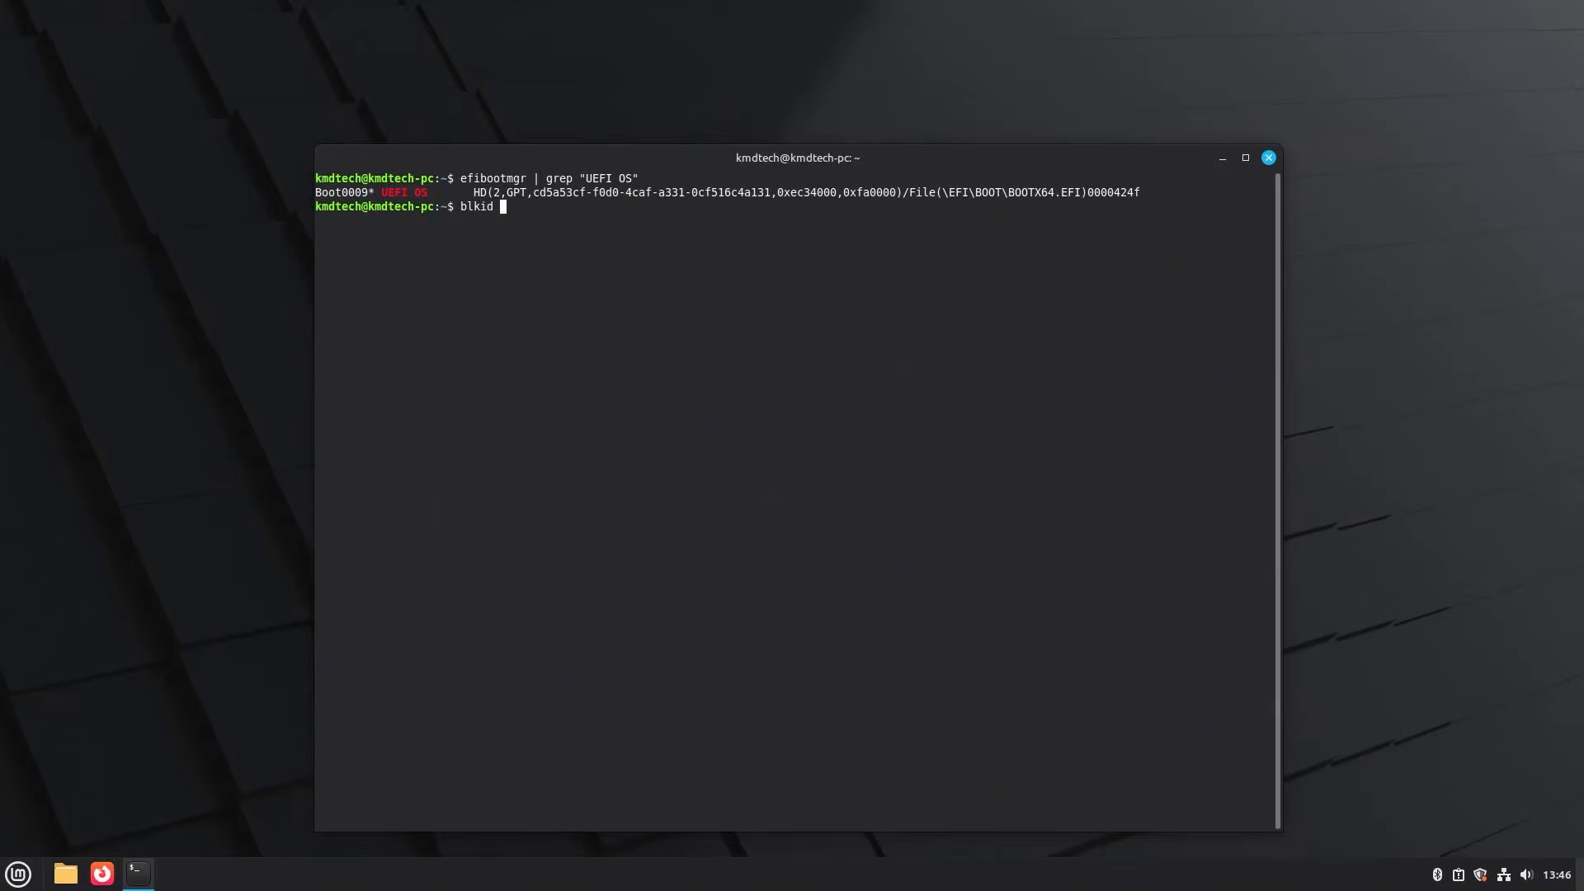
{"action": "type", "text": "| grep"}
{"action": "key", "text": "ctrl+shift+v"}
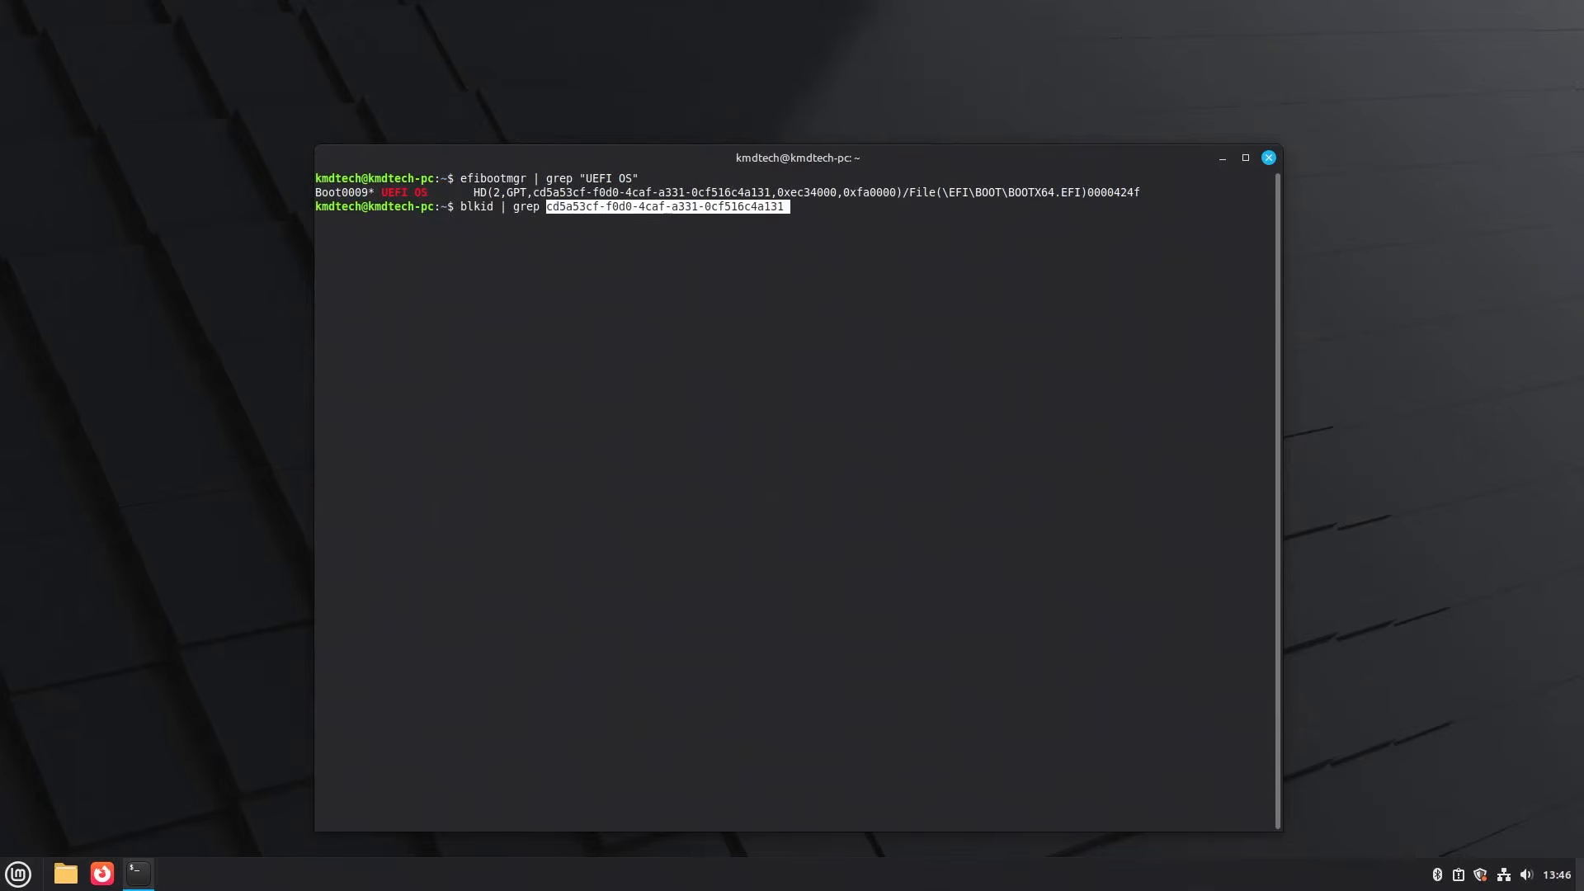
{"action": "key", "text": "Return"}
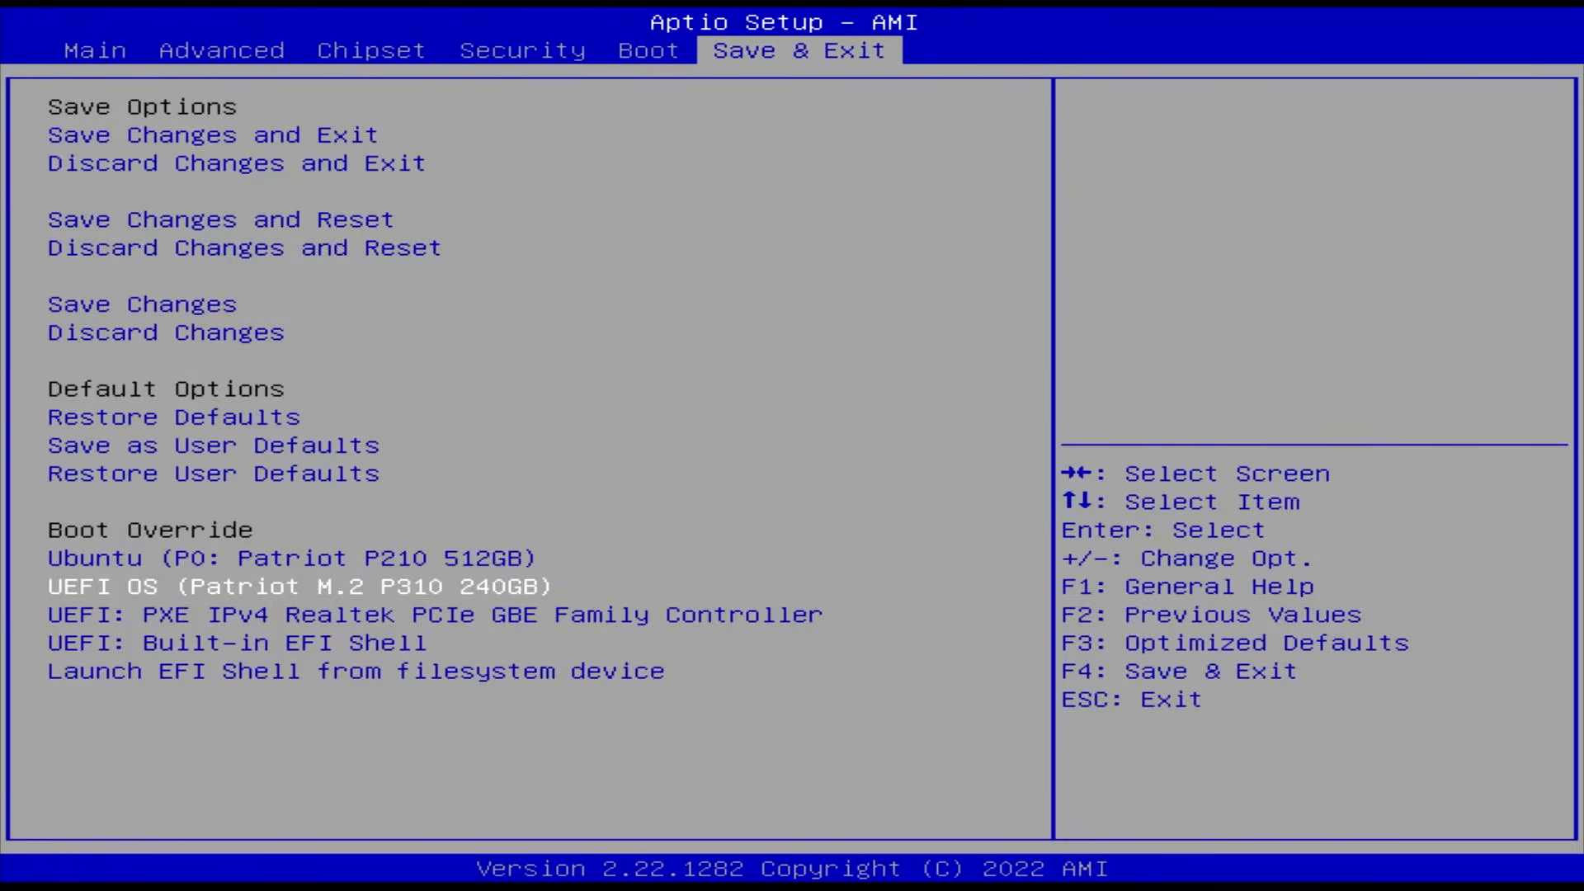
Boot from UEFI OS (Patriot M.2 P310 240GB) and accept English (United States) with the US keyboard in Windows 11 Setup.
{"action": "key", "text": "Return"}
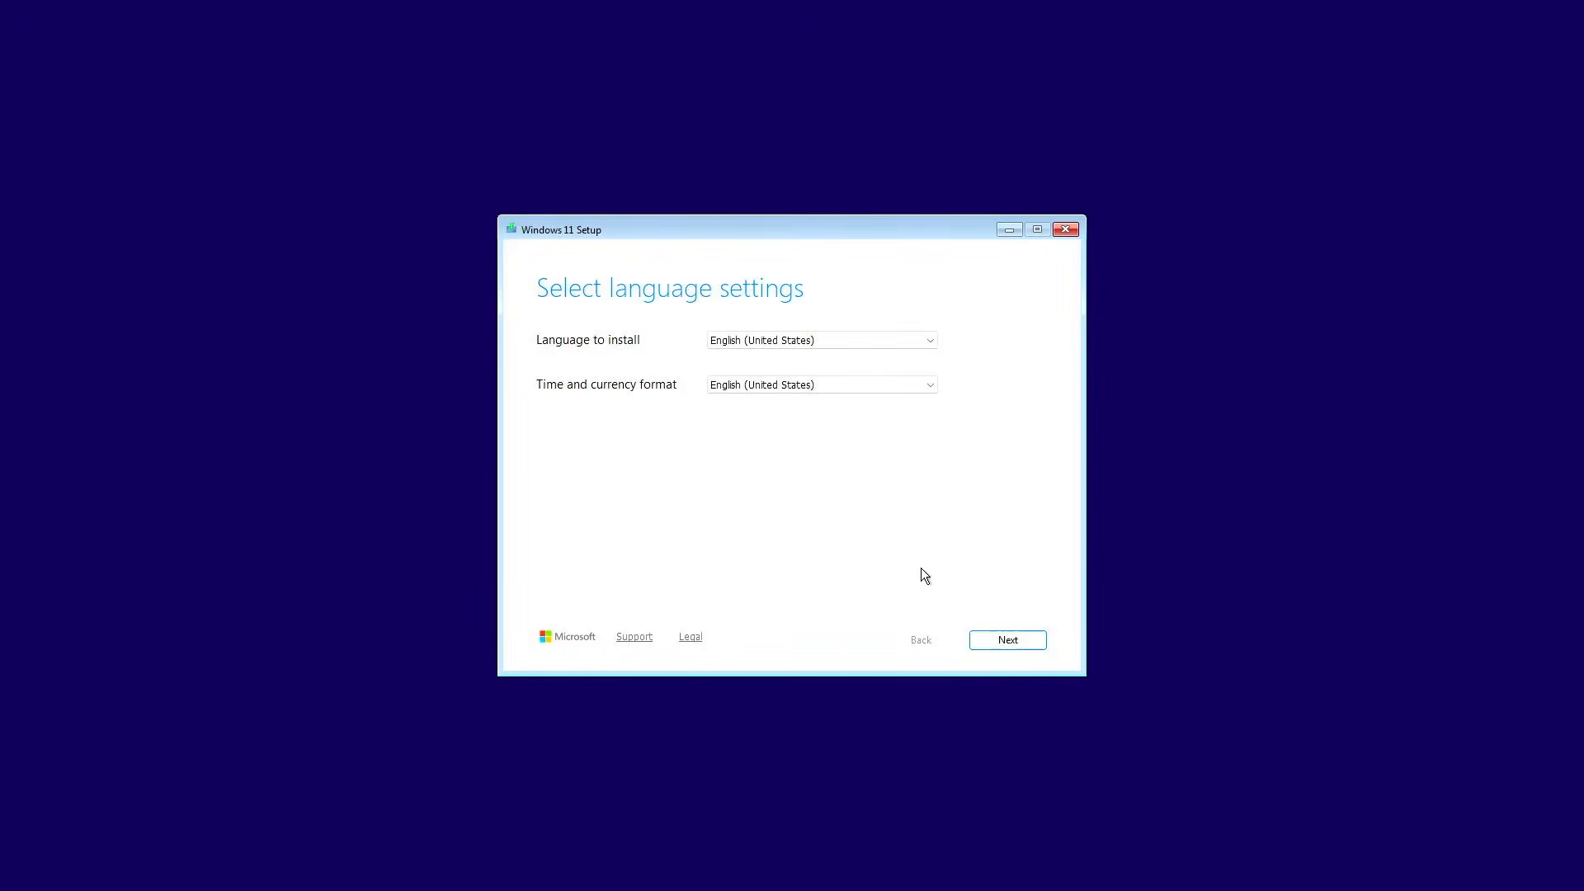
{"action": "left_click", "coordinate": [993, 641]}
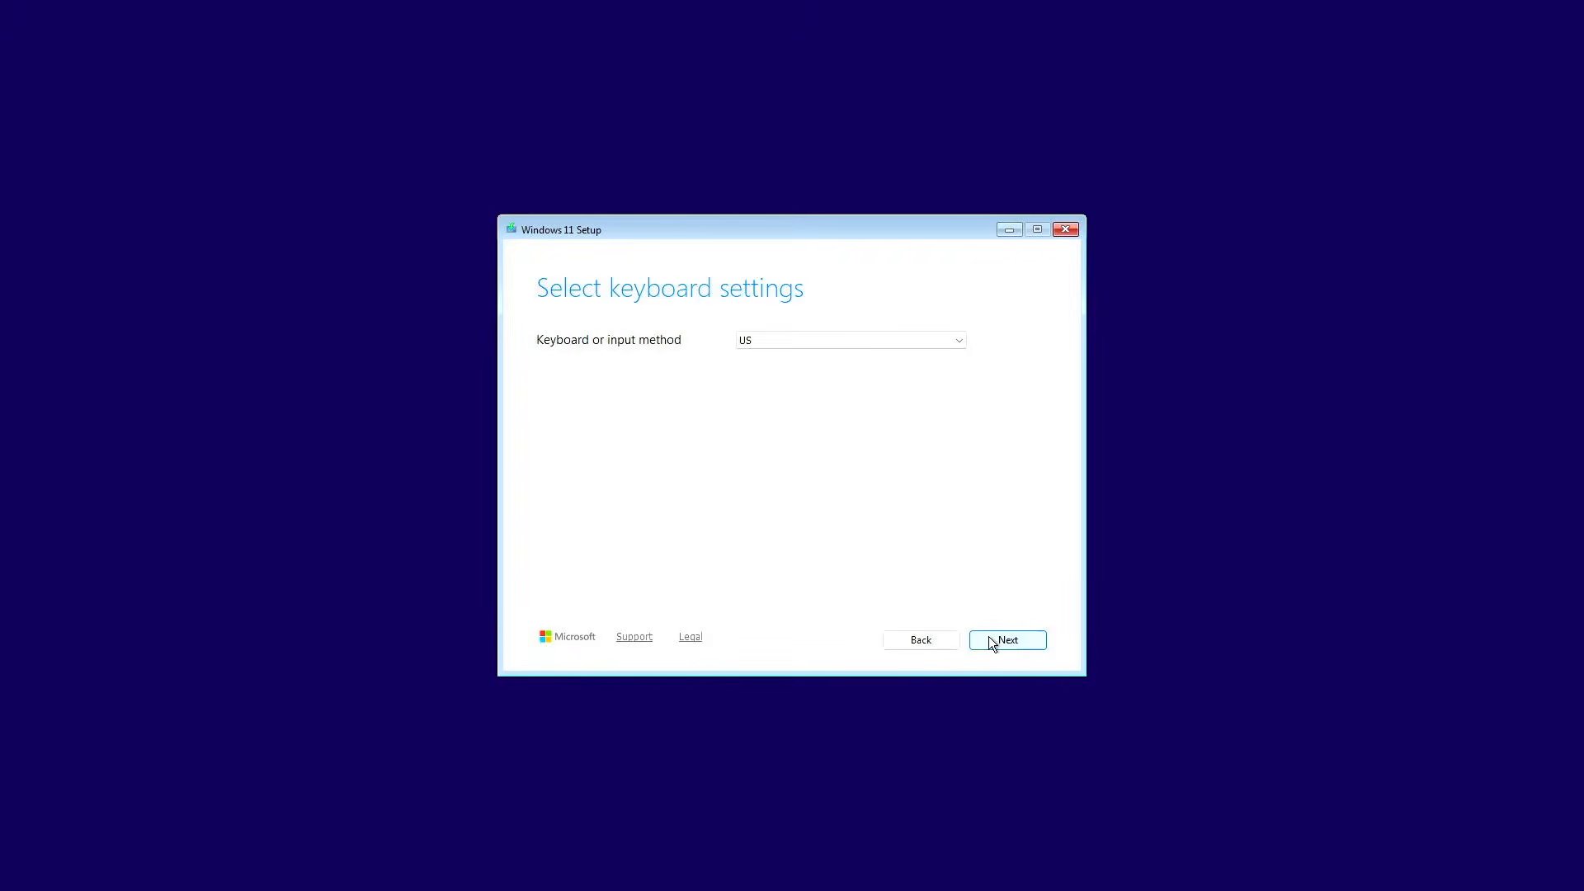
{"action": "left_click", "coordinate": [991, 640]}
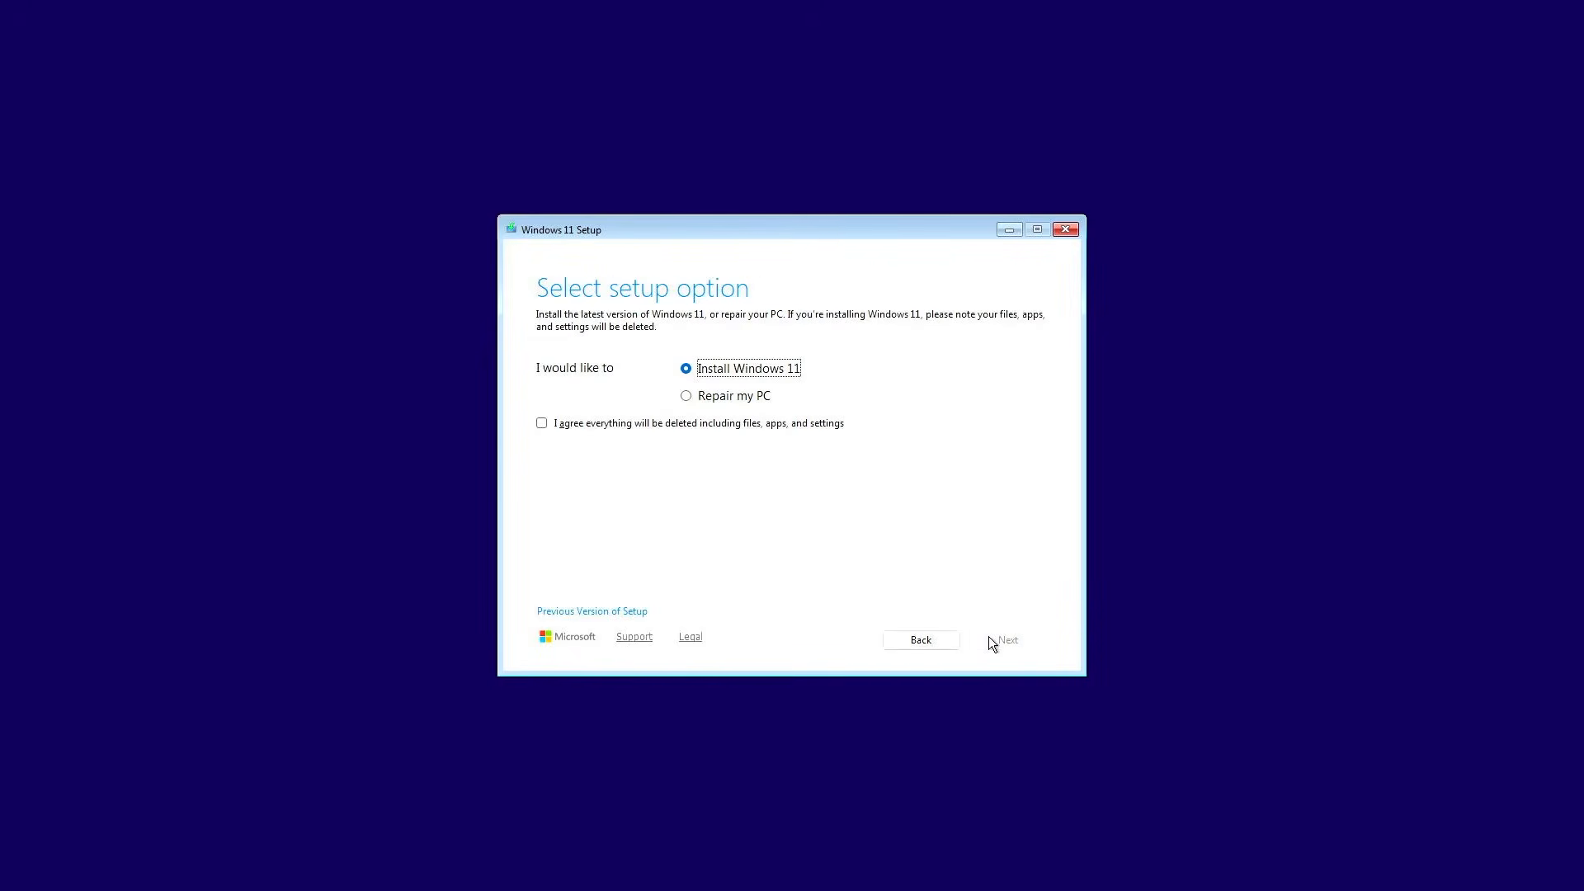
Switch to the previous version of Setup, accept its language settings and start the installation.
{"action": "left_click", "coordinate": [618, 612]}
{"action": "left_click", "coordinate": [988, 586]}
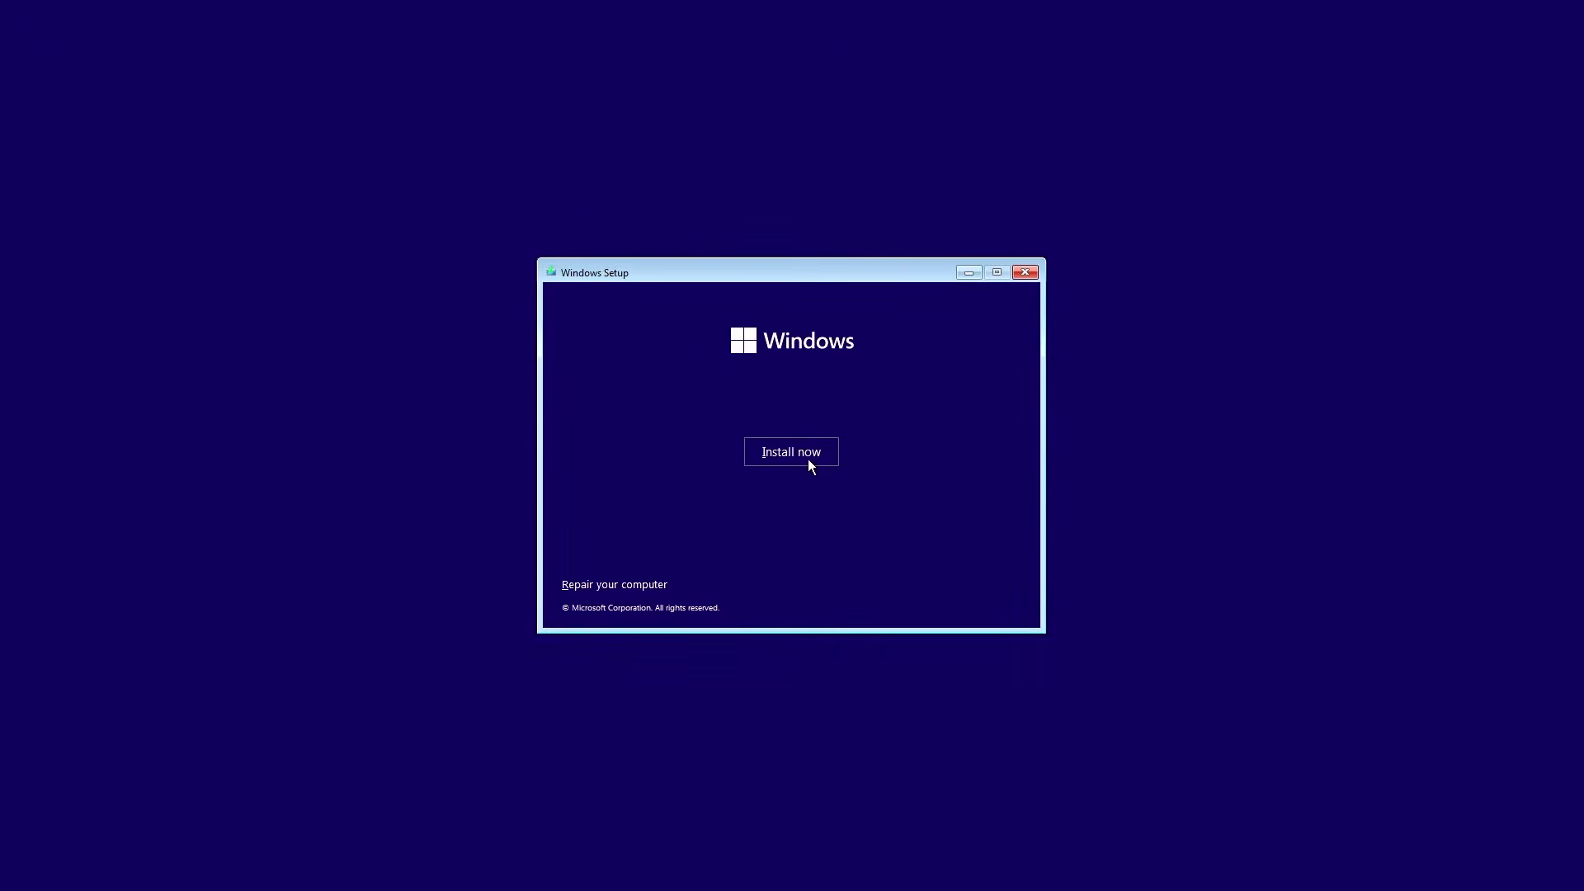
{"action": "left_click", "coordinate": [808, 460]}
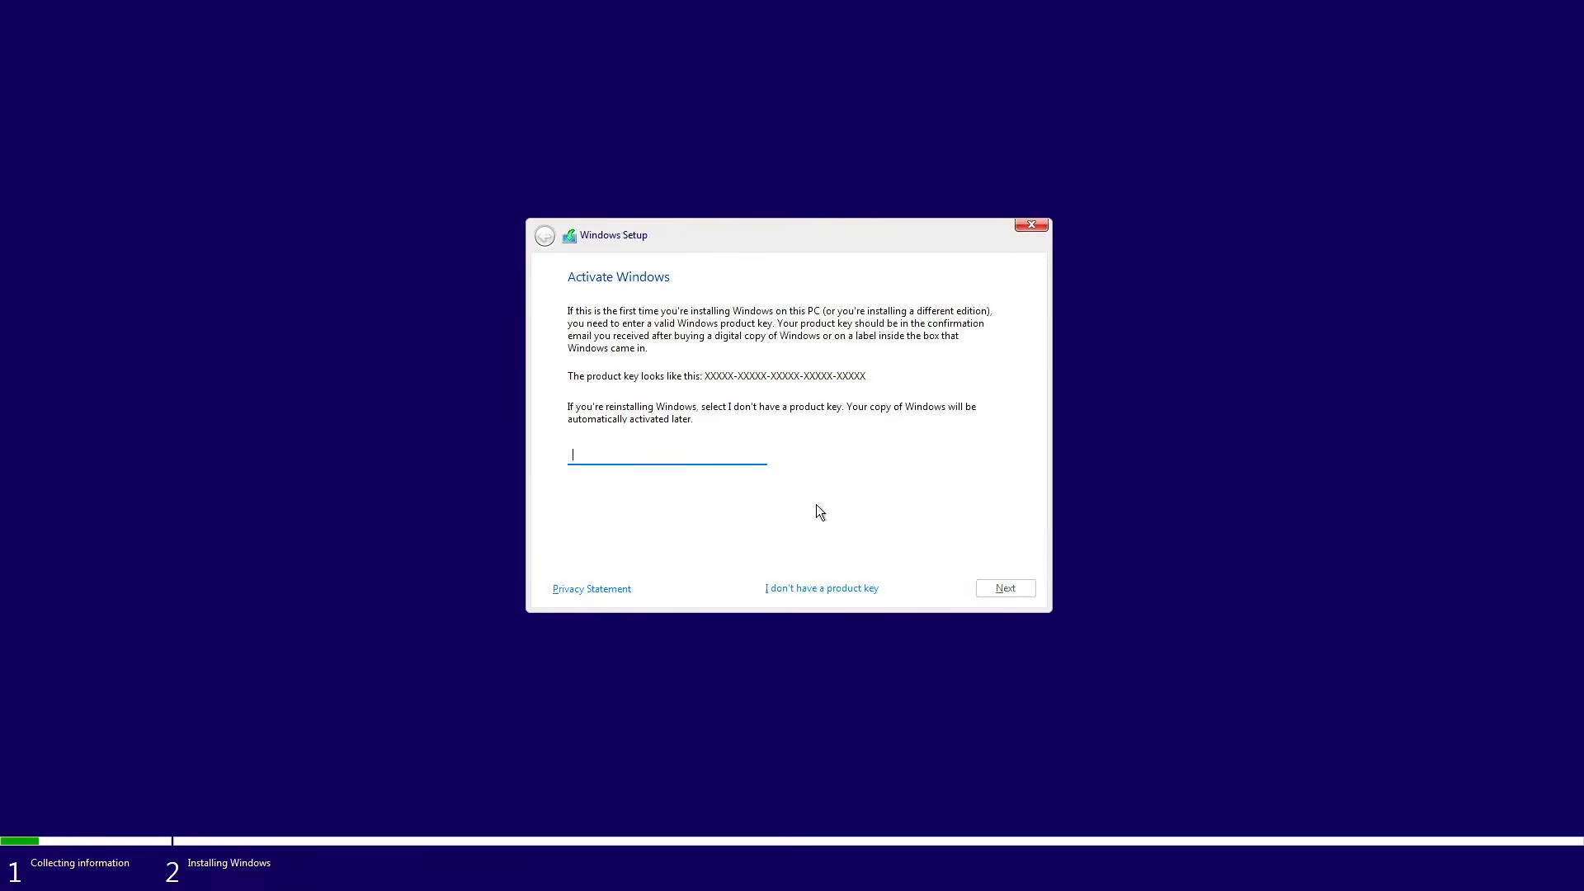
Continue without a product key and choose Windows 11 Pro as the operating system to install.
{"action": "left_click", "coordinate": [806, 589]}
{"action": "left_click", "coordinate": [668, 414]}
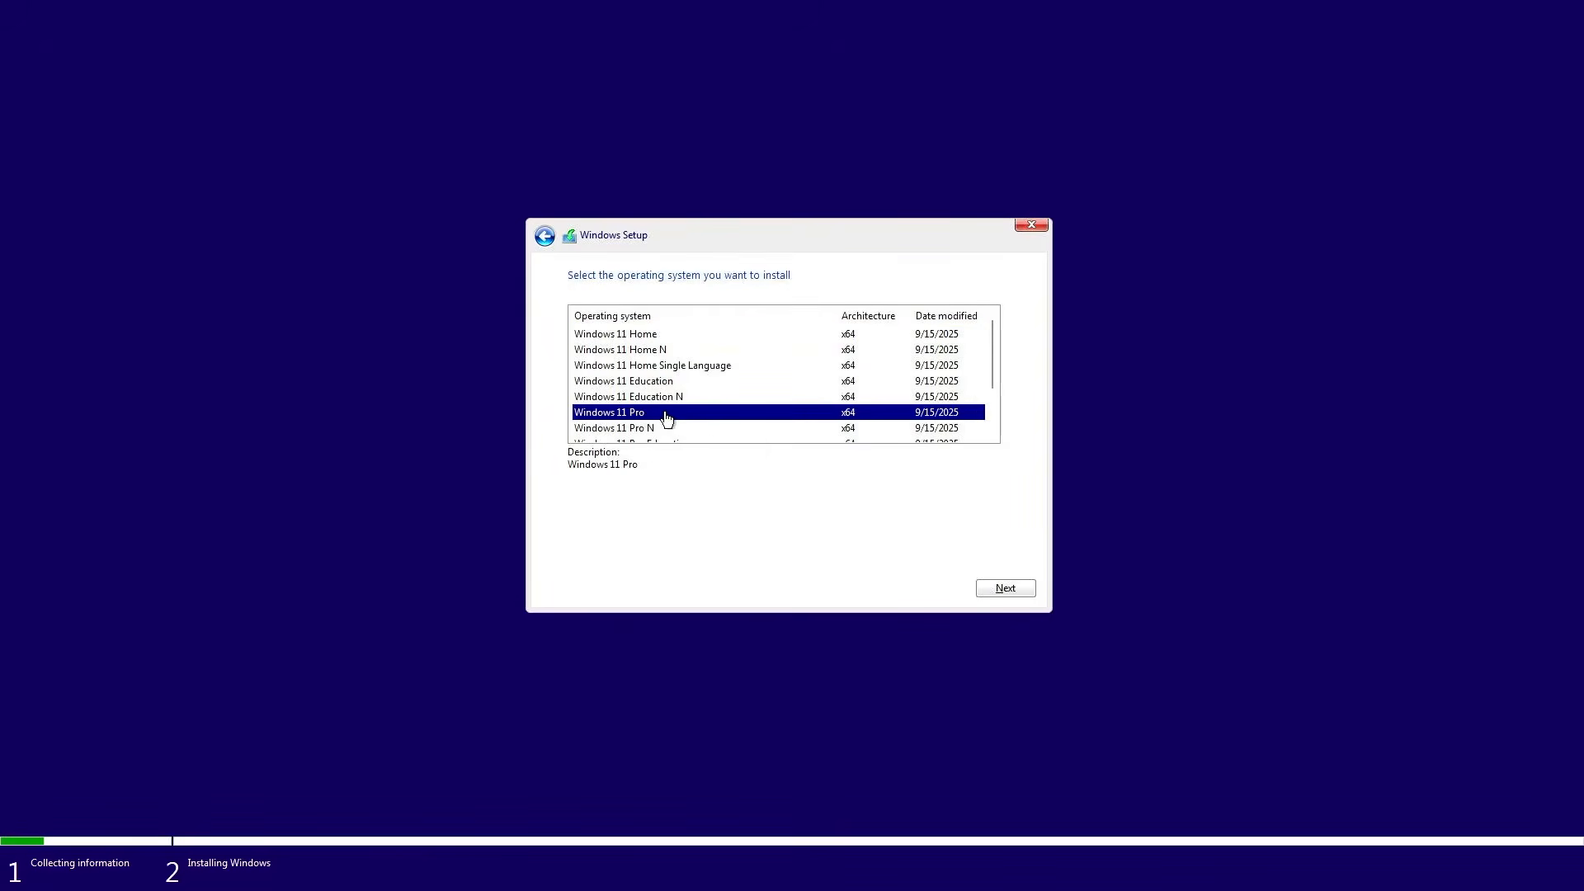
{"action": "left_click", "coordinate": [981, 587]}
Accept the Microsoft license terms and choose the Custom: Install Windows only (advanced) installation type.
{"action": "left_click", "coordinate": [767, 551]}
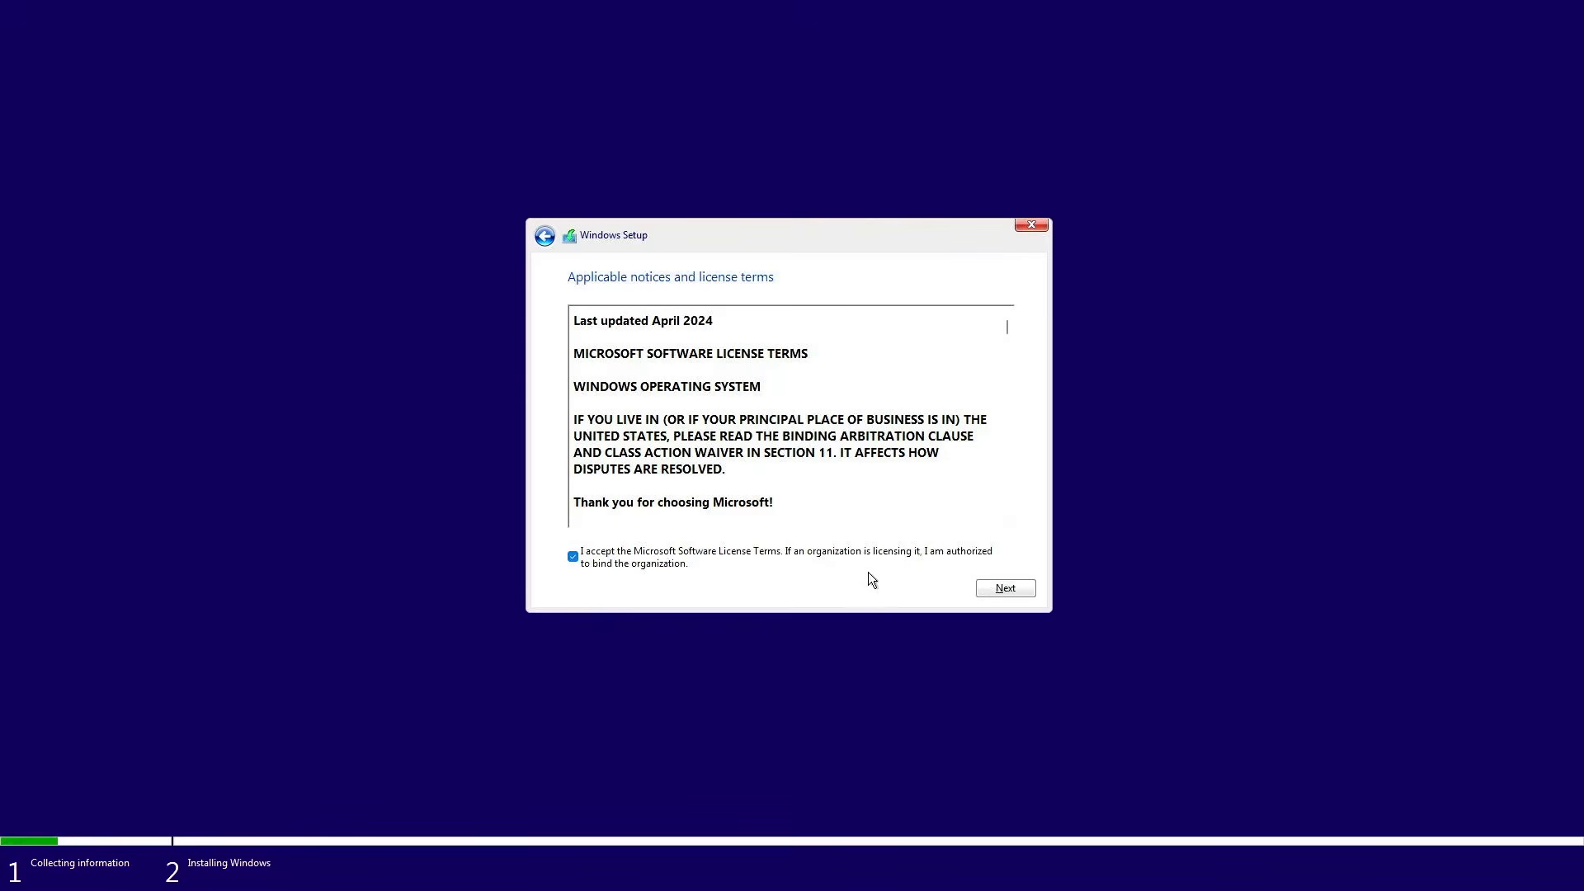
{"action": "left_click", "coordinate": [982, 594]}
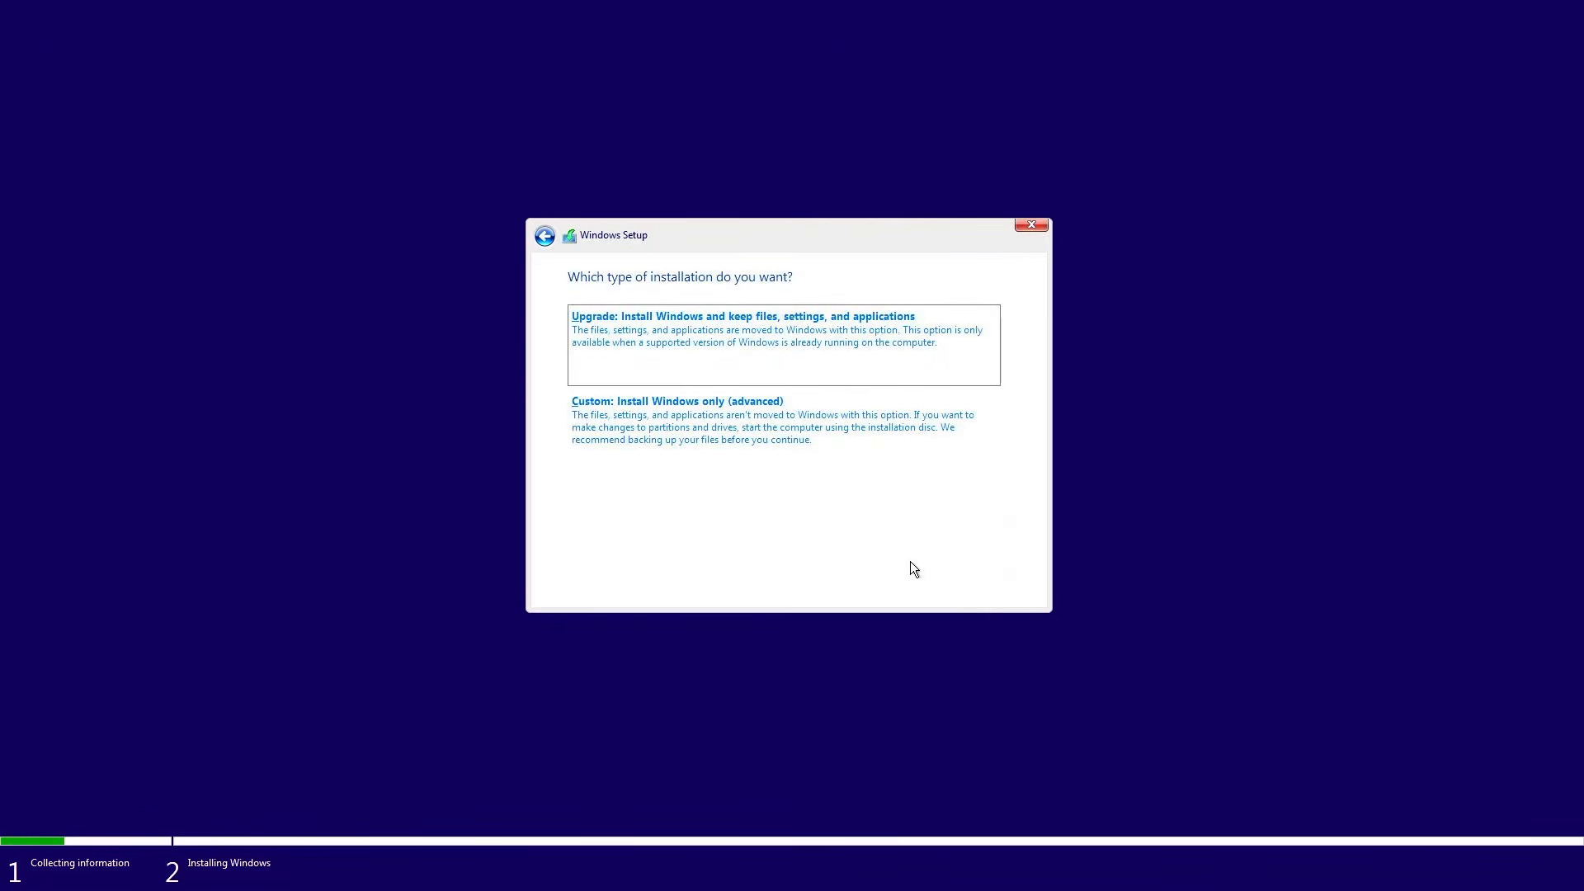
{"action": "left_click", "coordinate": [700, 428]}
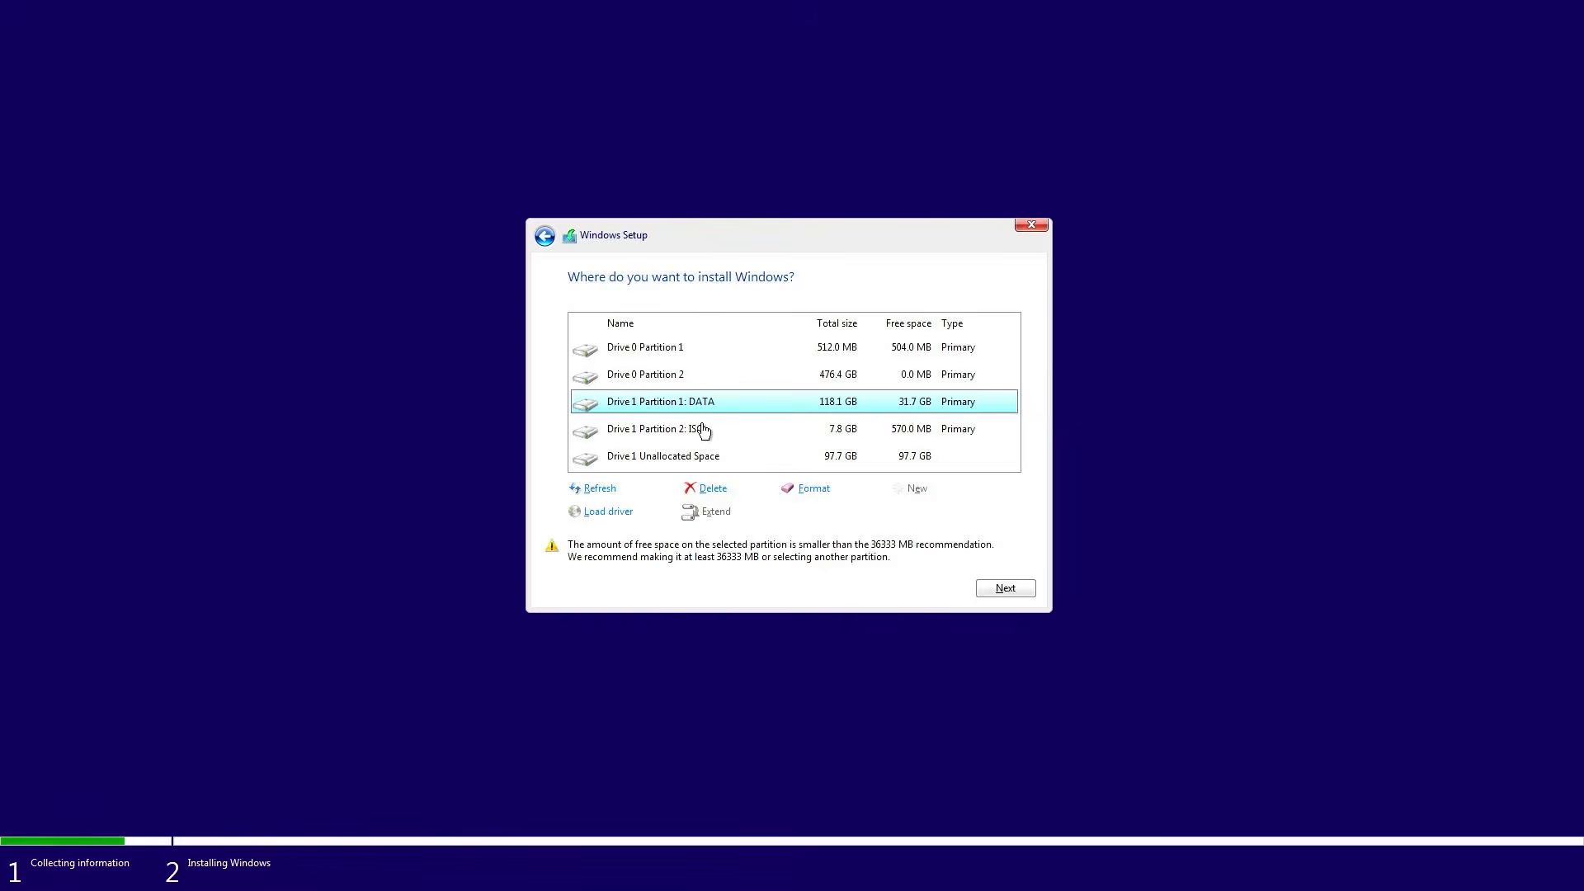
Examine the existing Drive 0 partitions and the DATA and ISO partitions of Drive 1 as possible install locations.
{"action": "left_click", "coordinate": [674, 356]}
{"action": "left_click", "coordinate": [673, 375]}
{"action": "left_click", "coordinate": [671, 355]}
{"action": "left_click", "coordinate": [666, 376]}
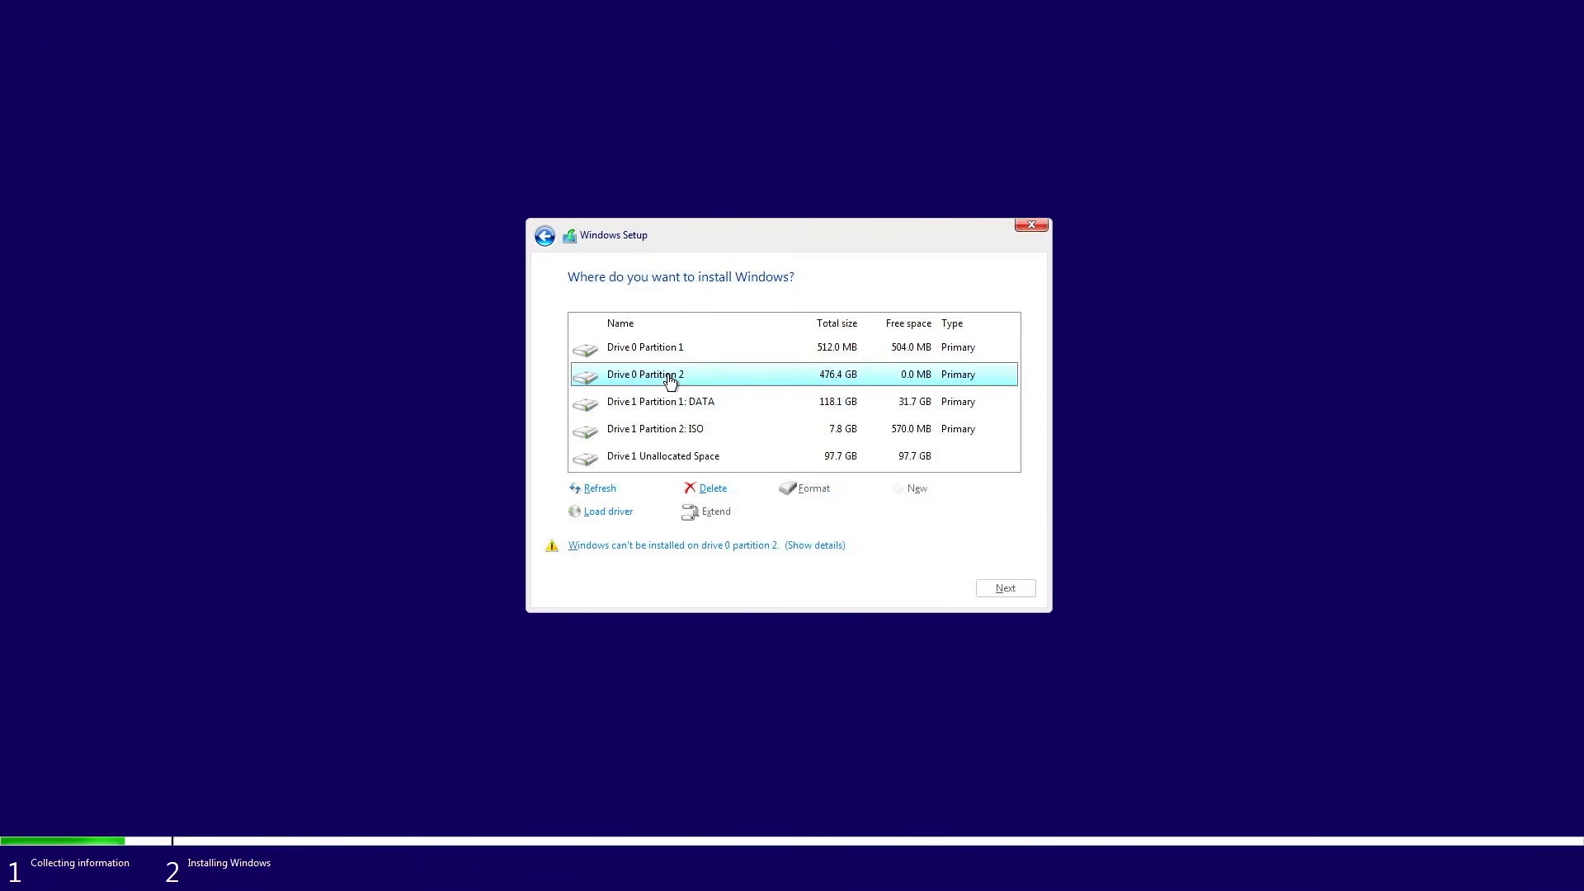
{"action": "left_click", "coordinate": [657, 405]}
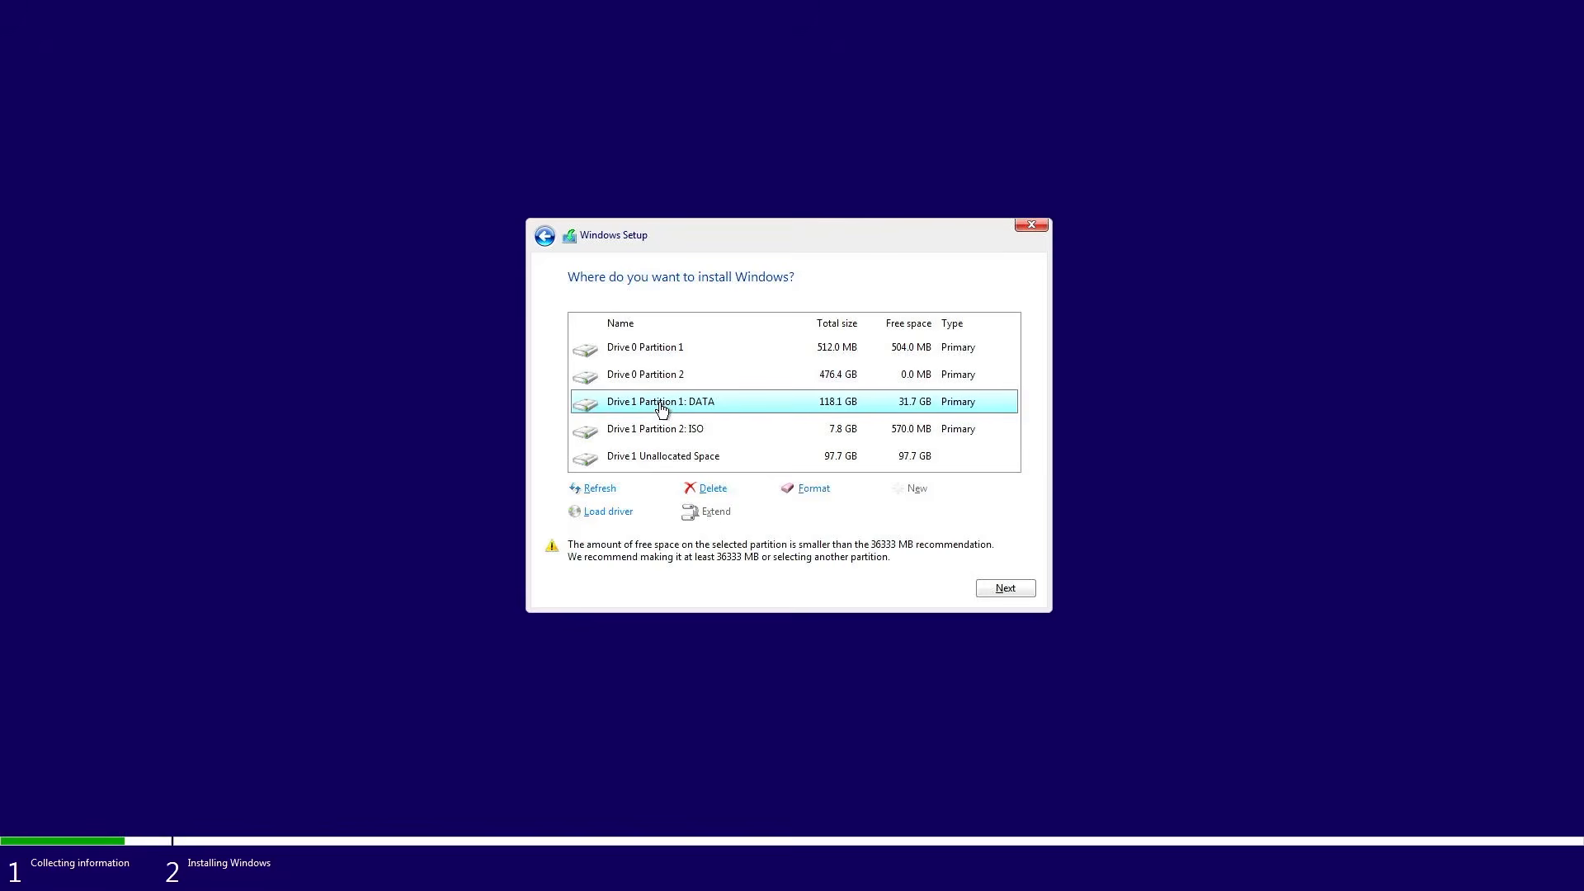
{"action": "left_click", "coordinate": [665, 430]}
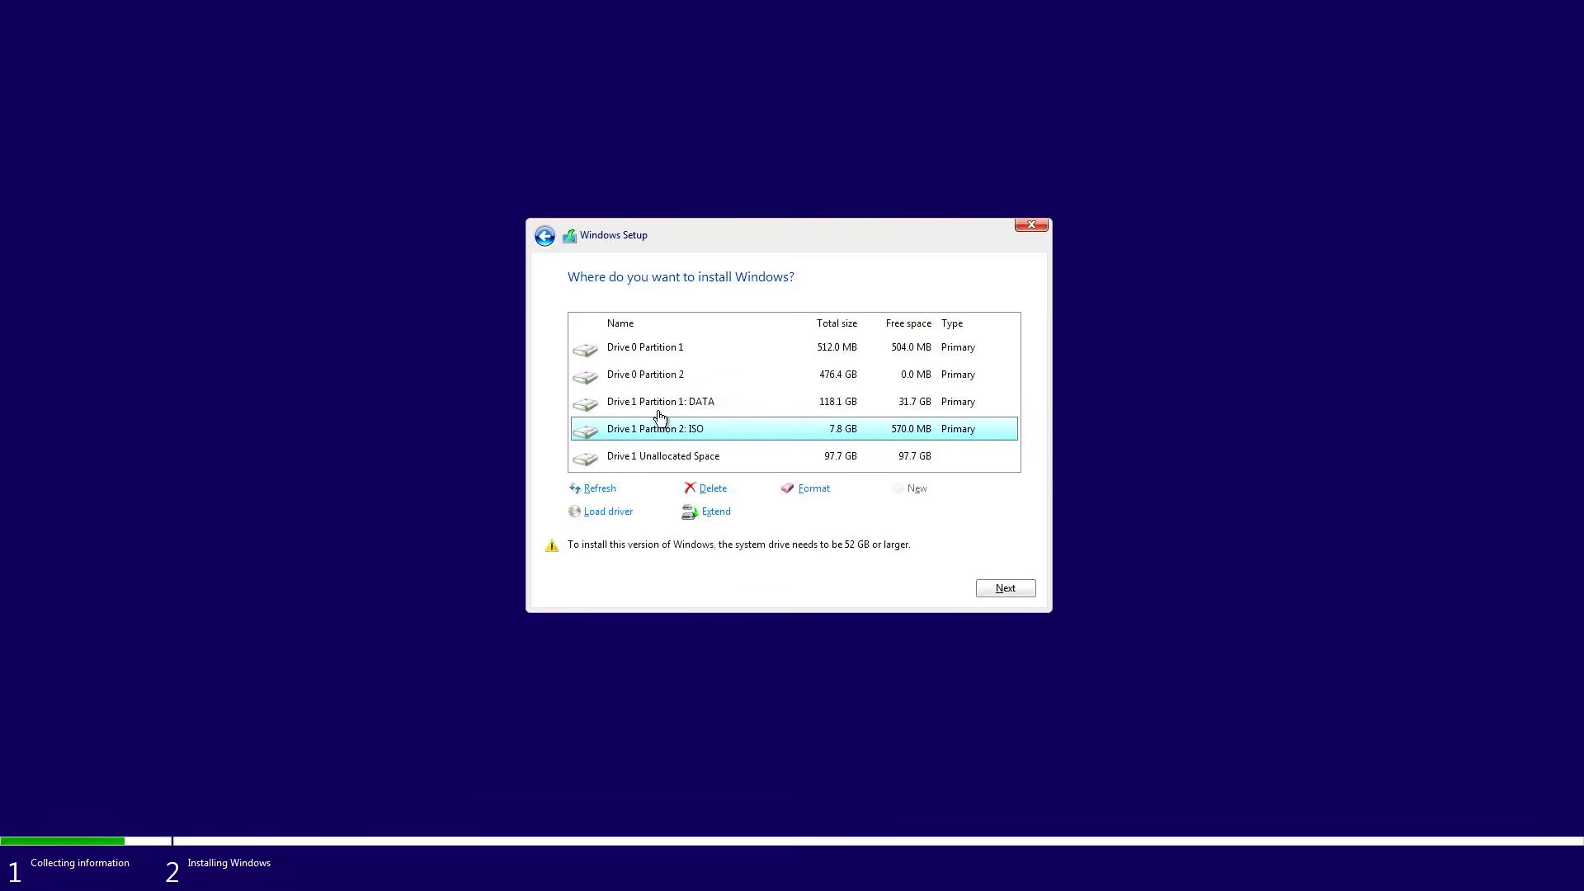
{"action": "left_click", "coordinate": [664, 408]}
{"action": "left_click", "coordinate": [666, 433]}
Choose Drive 1 Unallocated Space as the install location and start installing Windows.
{"action": "left_click", "coordinate": [669, 463]}
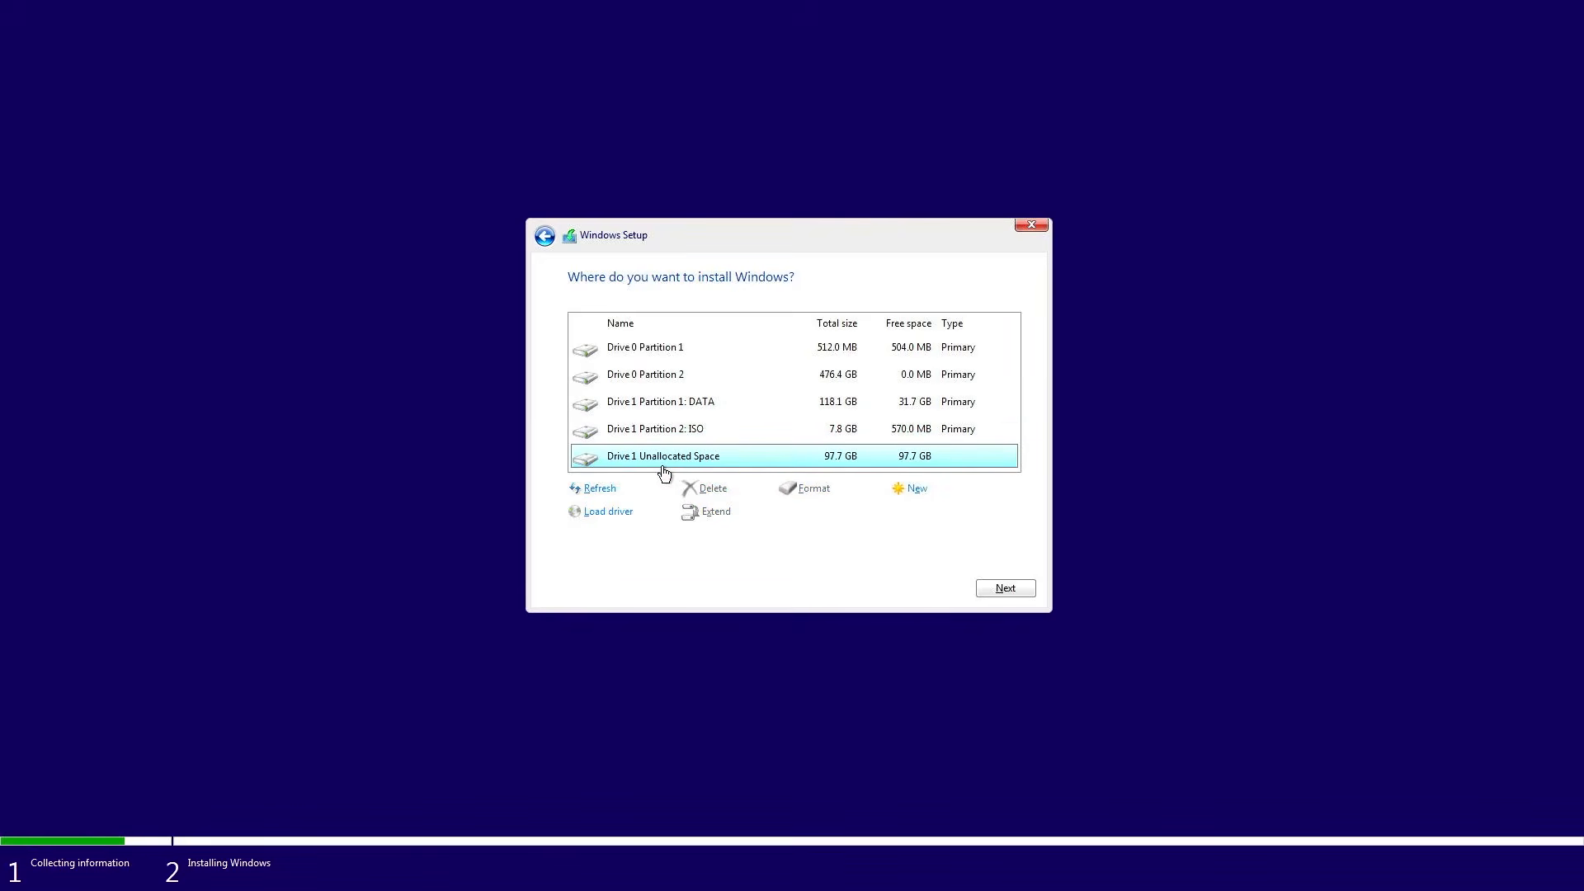
{"action": "left_click", "coordinate": [996, 589]}
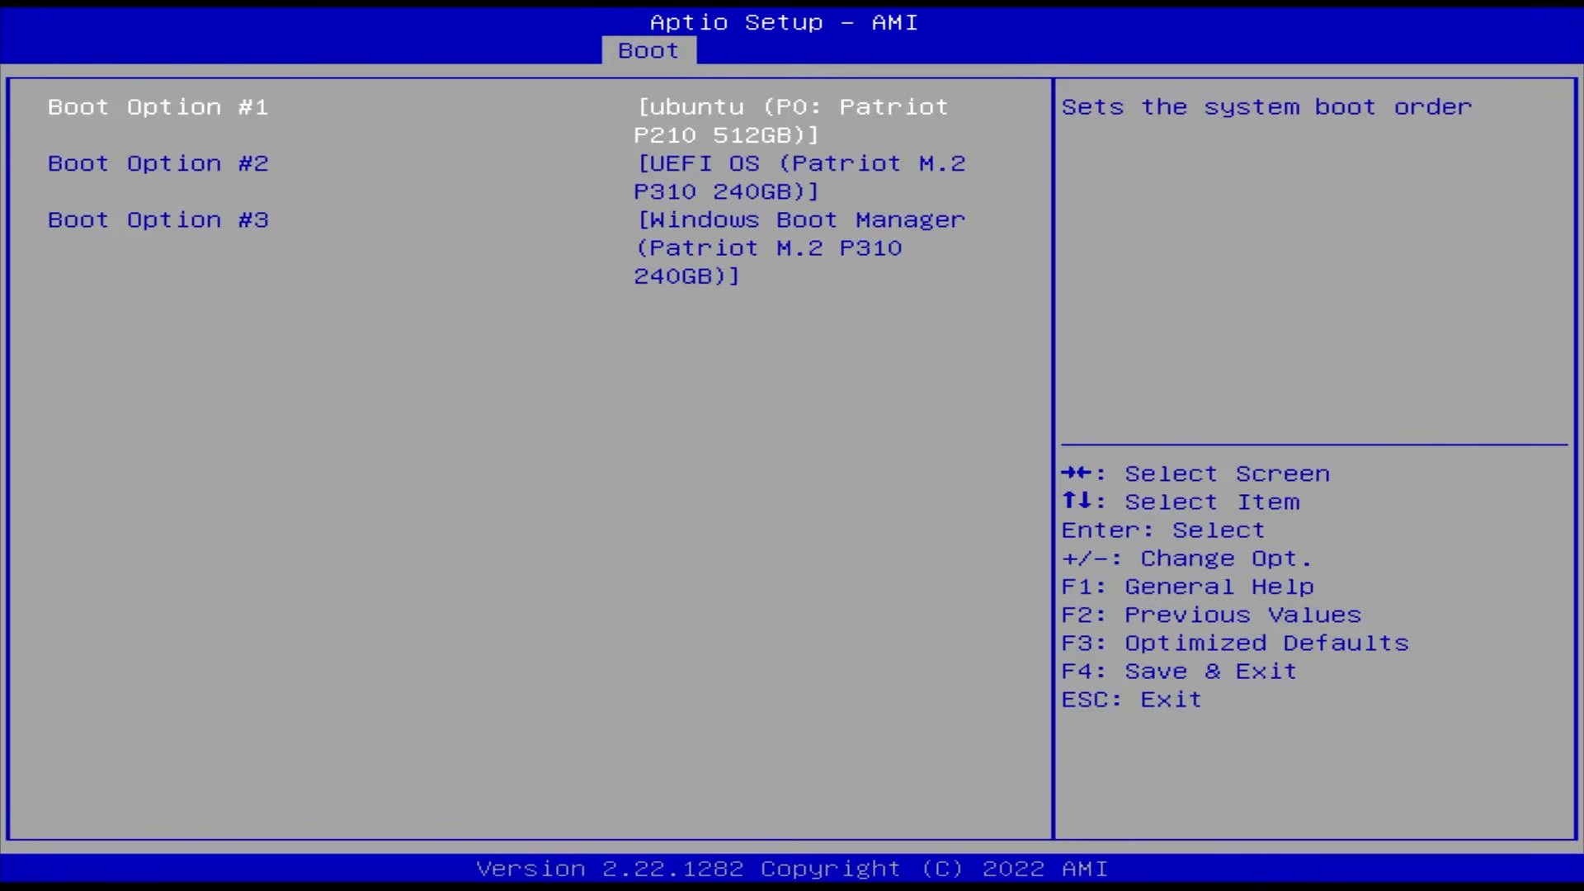
Go through the three firmware boot options and move ubuntu (P0: Patriot P210 512GB) down from Boot Option #1.
{"action": "key", "text": "Down"}
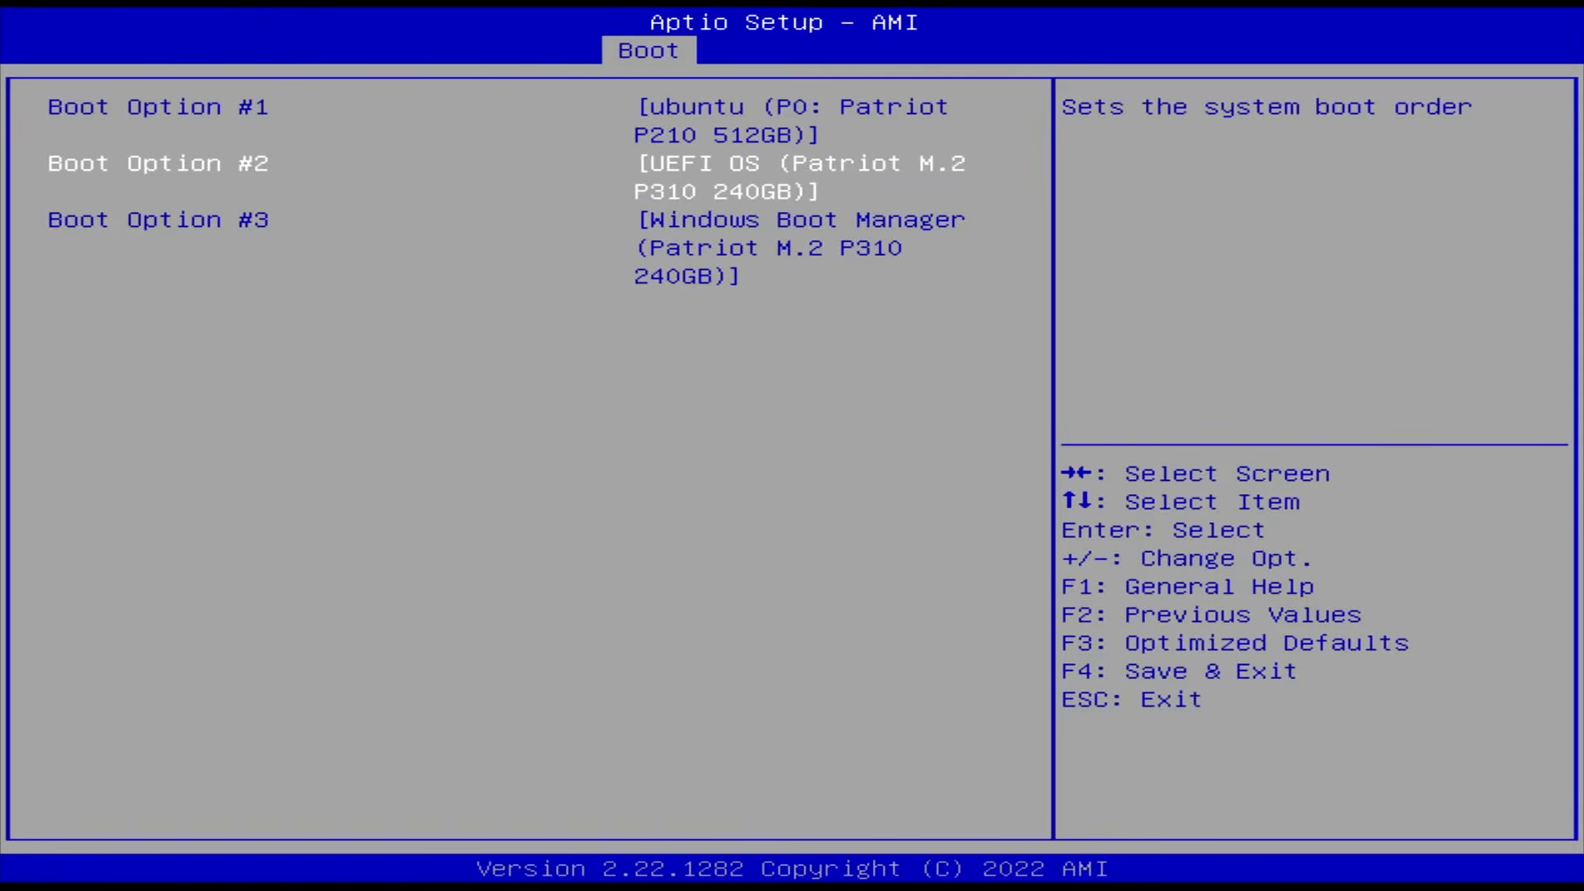
{"action": "key", "text": "Down"}
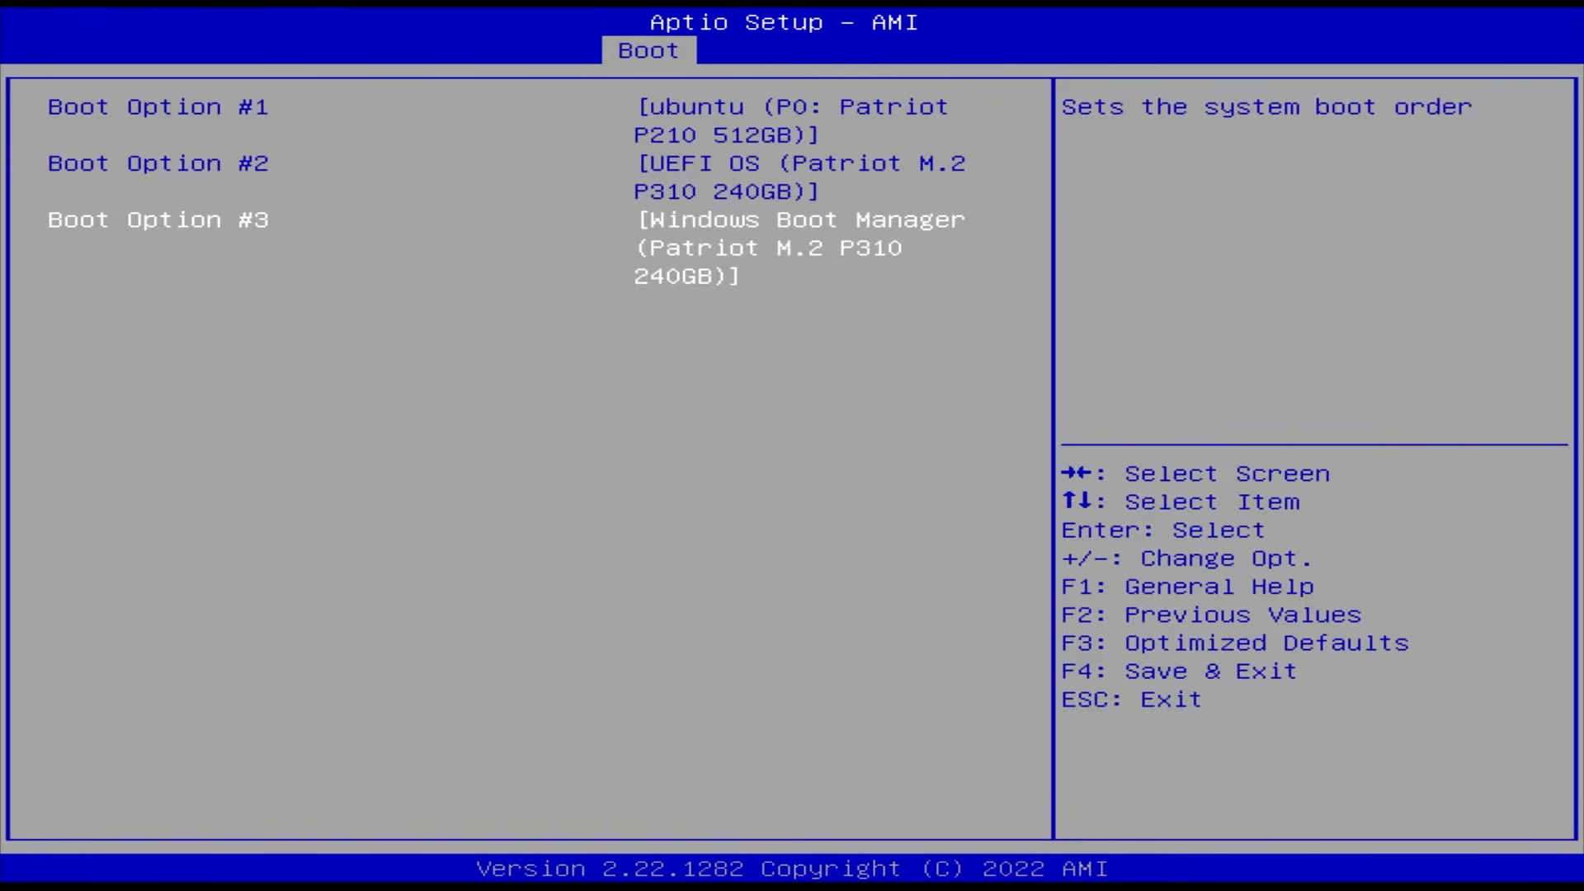
{"action": "key", "text": "Up"}
{"action": "key", "text": "Up"}
{"action": "key", "text": "minus"}
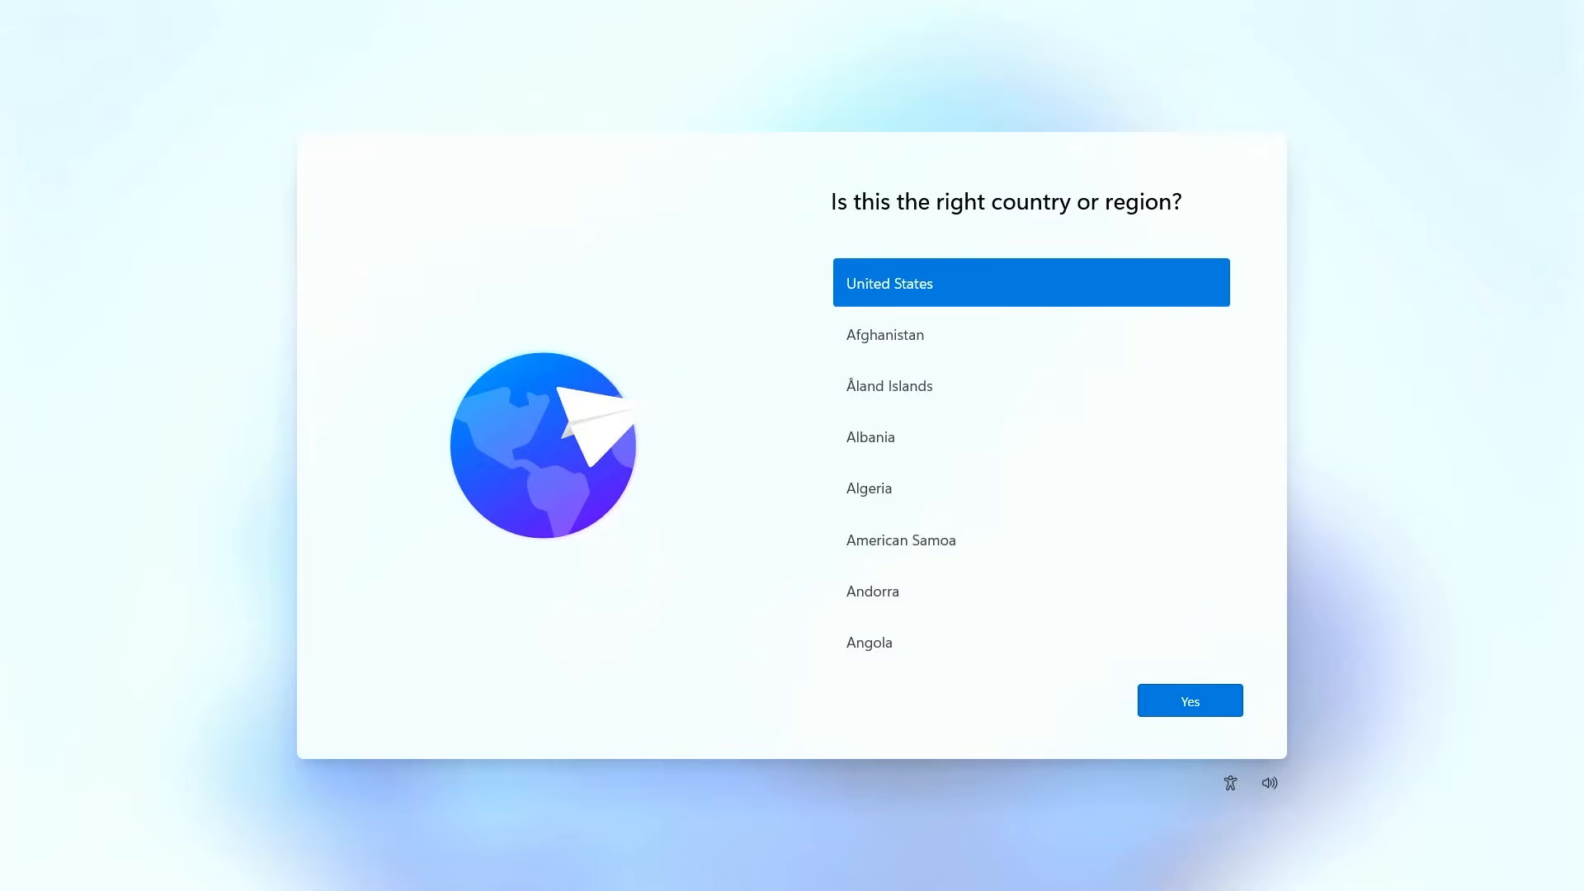
Open a command prompt over the country selection of Windows setup and run oobe\bypassnro.
{"action": "key", "text": "shift+F10"}
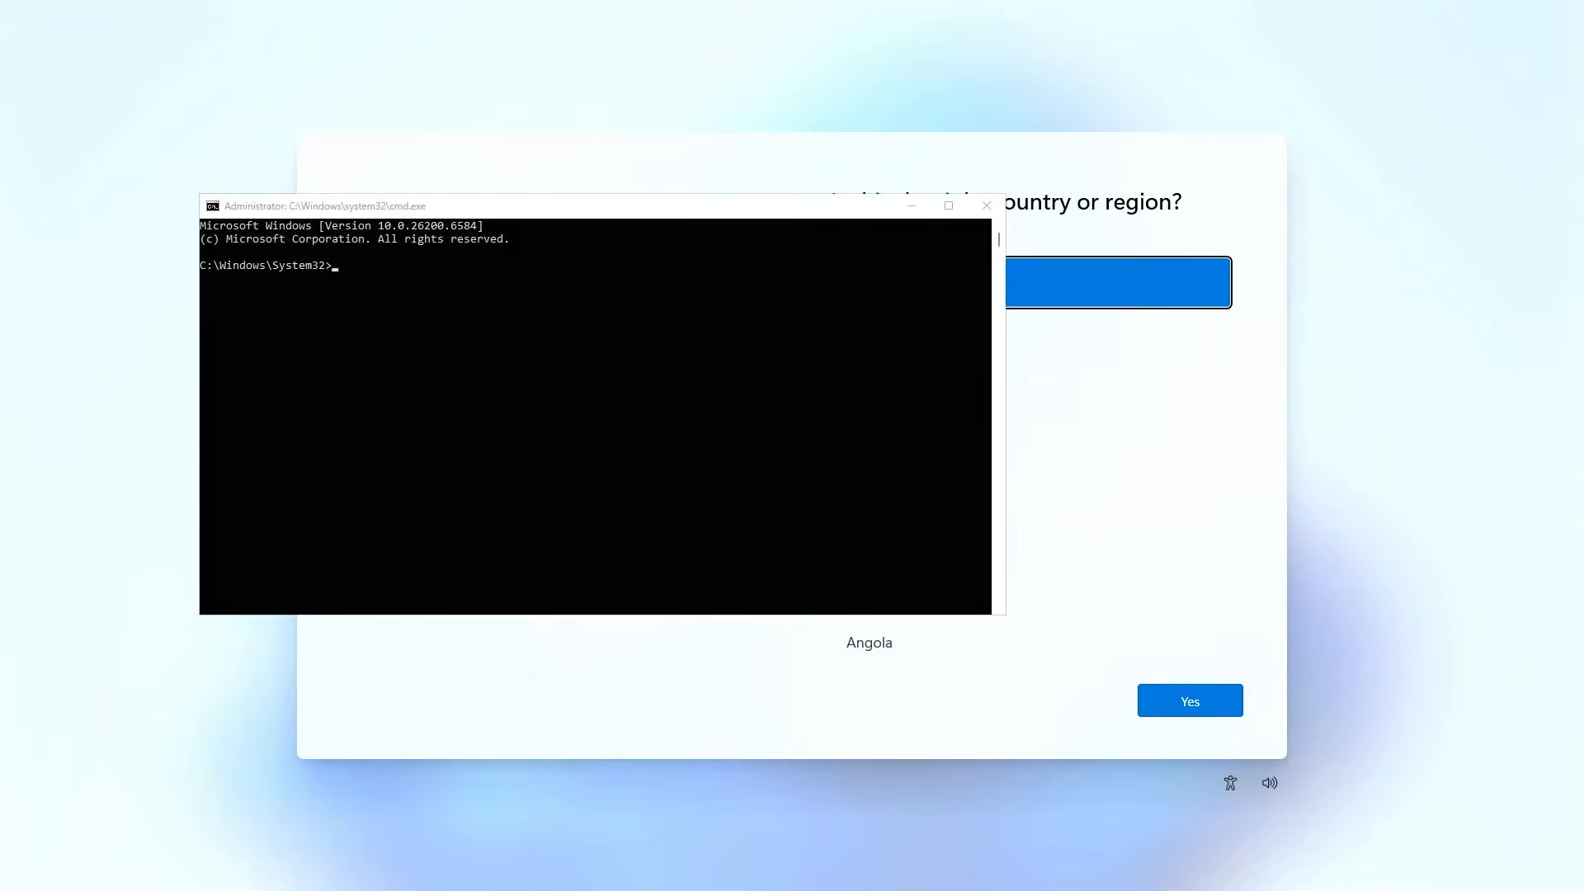
{"action": "type", "text": "oobe\\"}
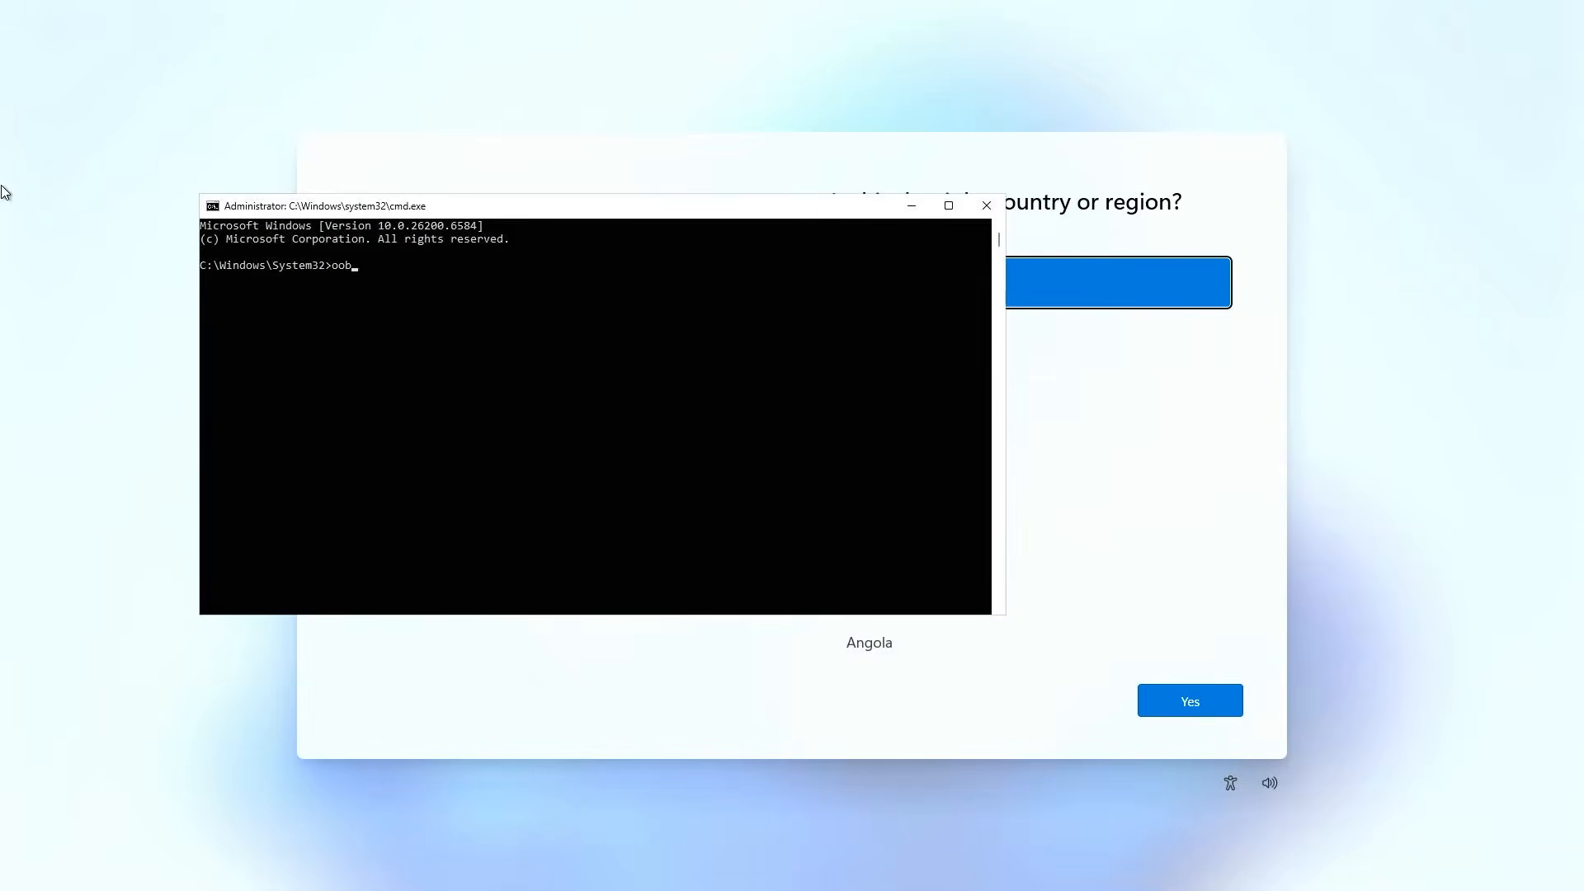
{"action": "type", "text": "bypassnro"}
{"action": "key", "text": "Return"}
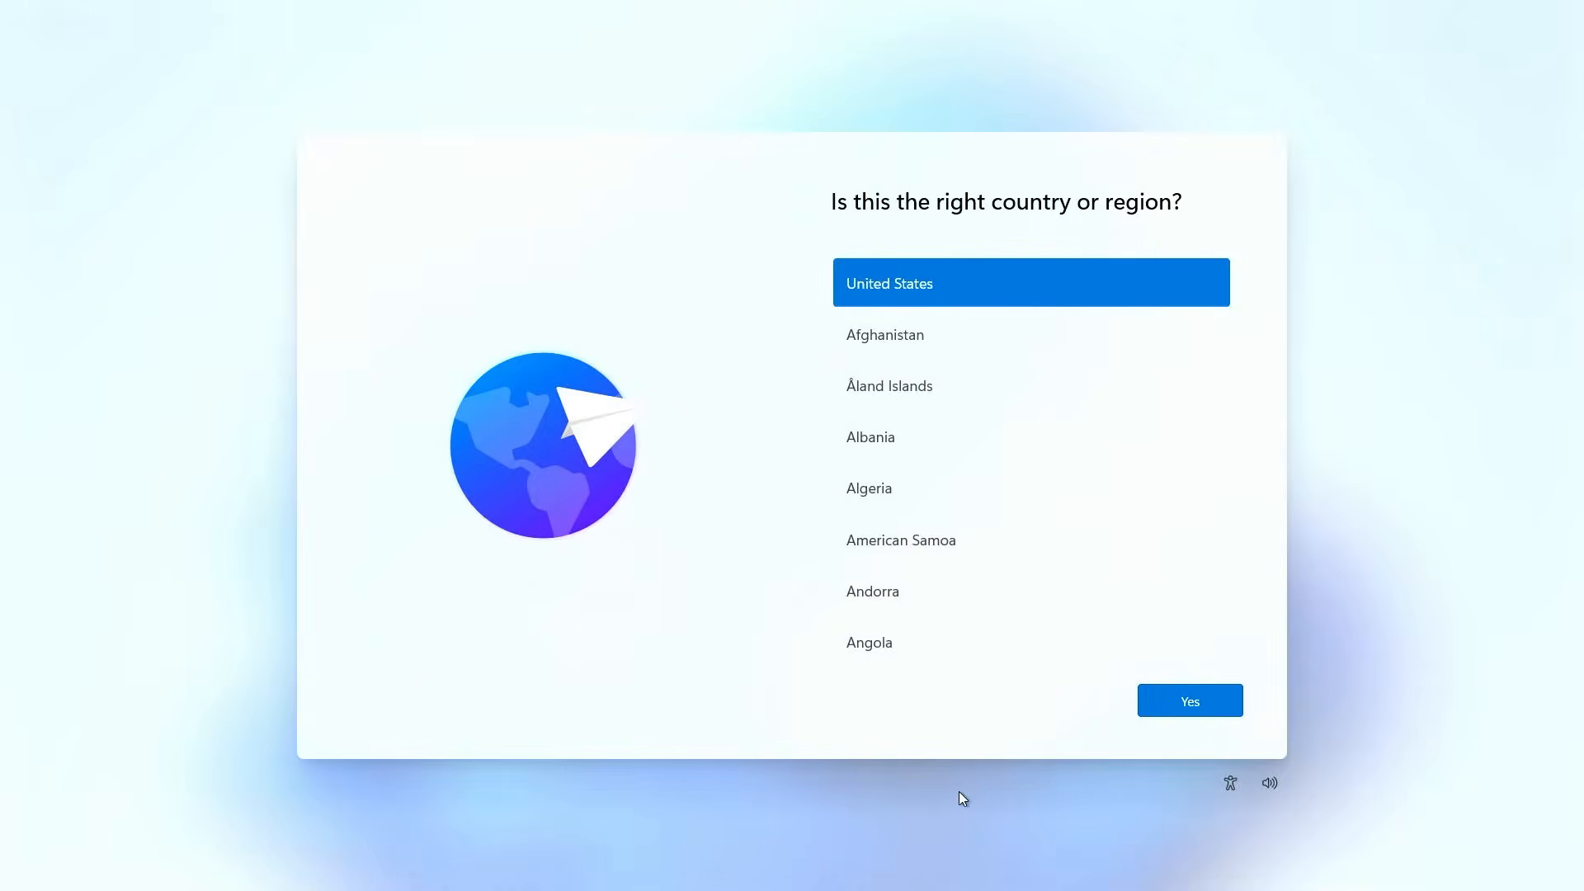
Confirm United States and the US keyboard layout, continuing without a second layout or an internet connection.
{"action": "left_click", "coordinate": [1159, 718]}
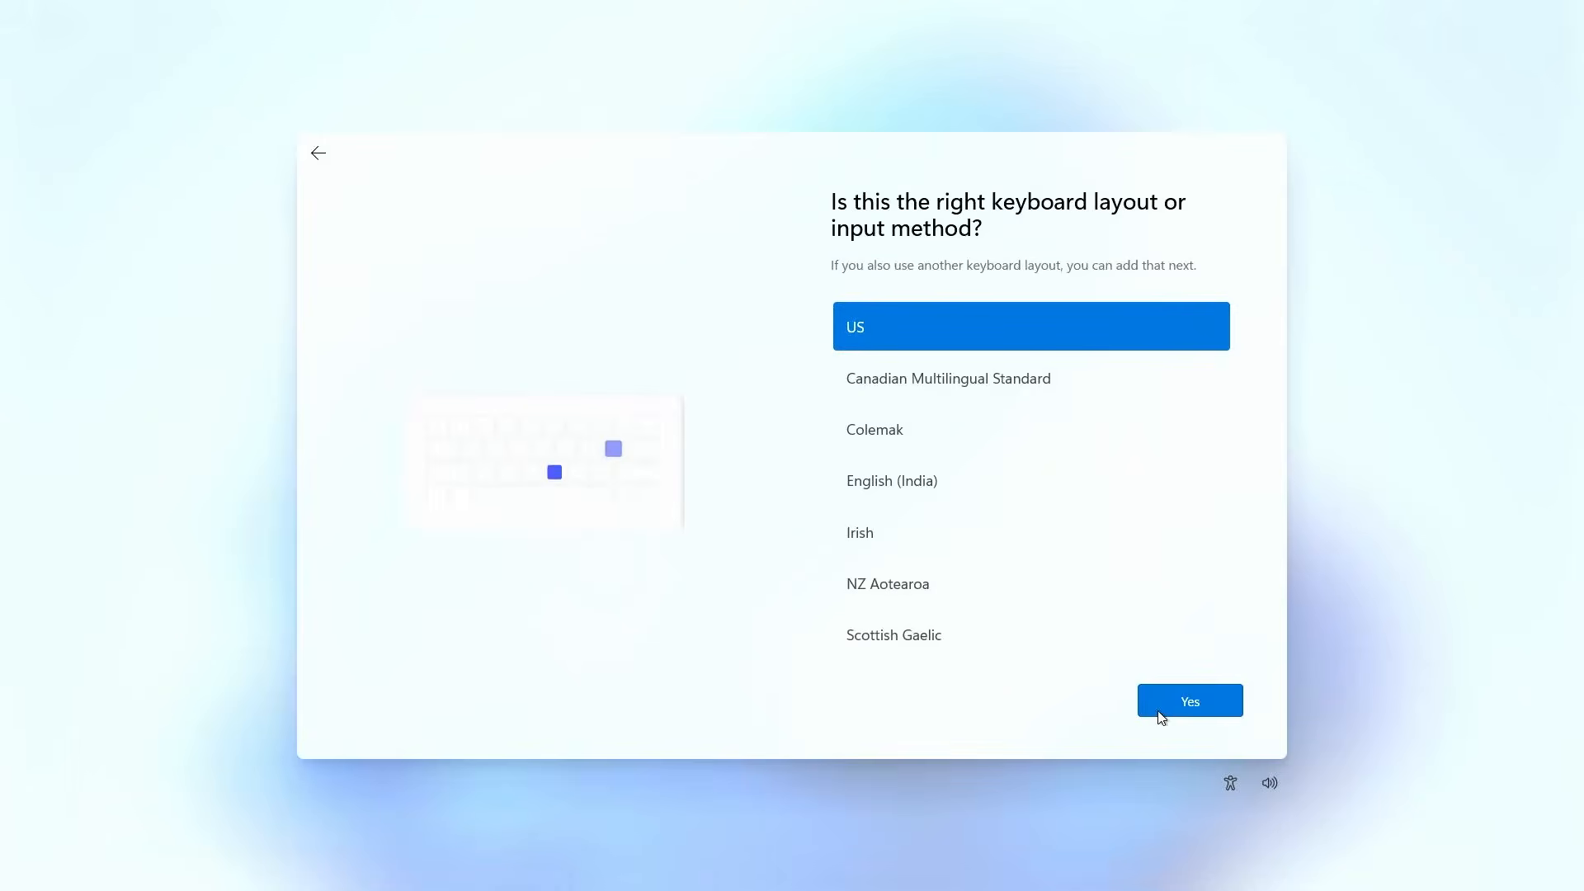
{"action": "left_click", "coordinate": [1159, 716]}
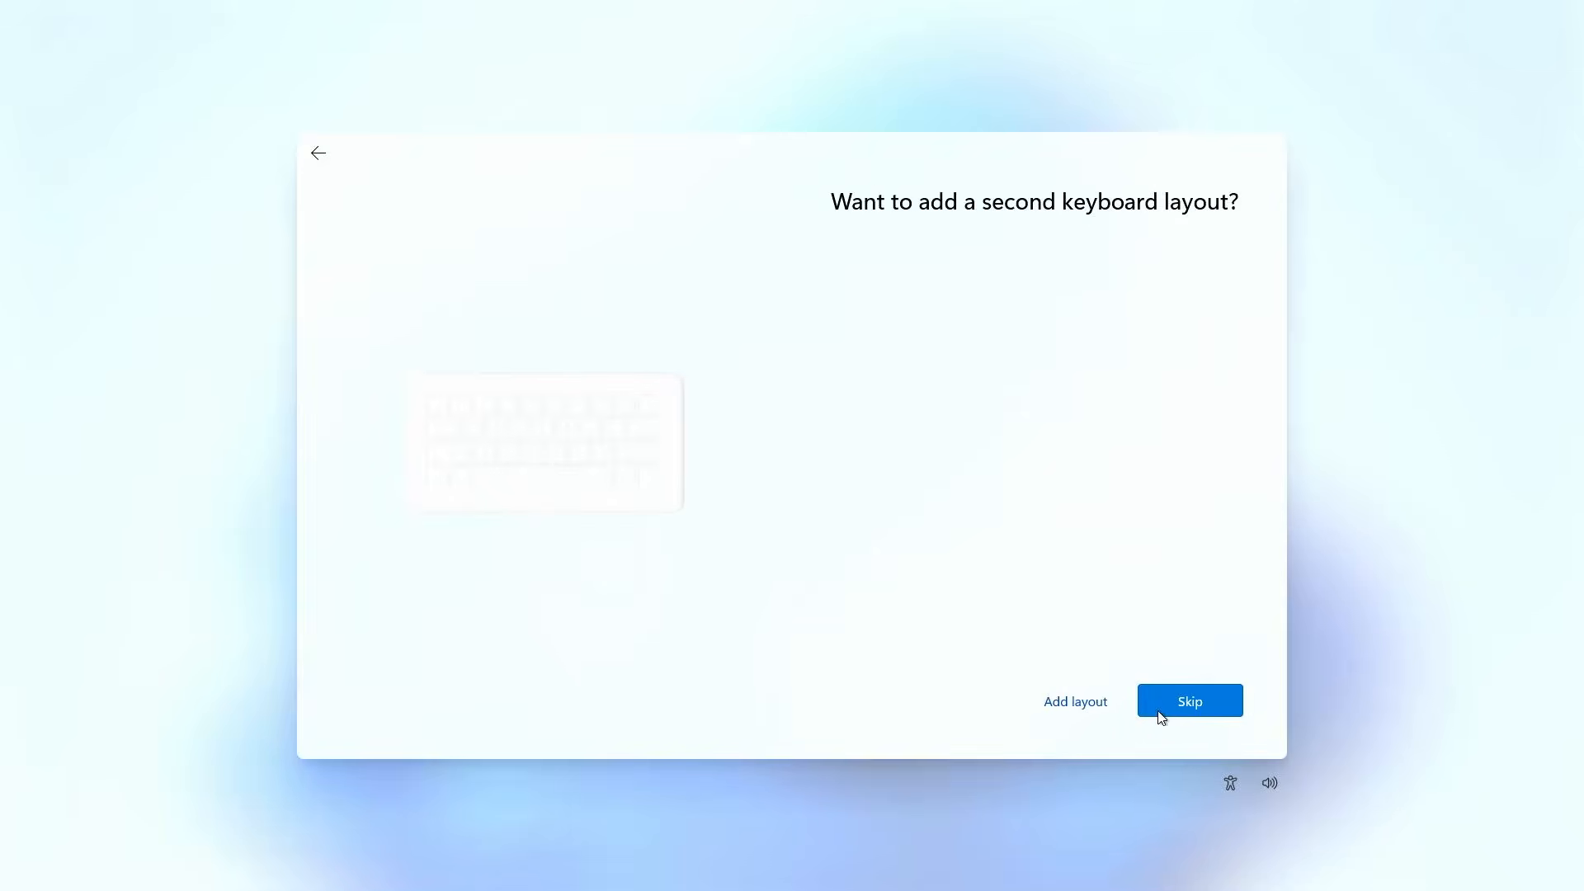
{"action": "left_click", "coordinate": [1160, 711]}
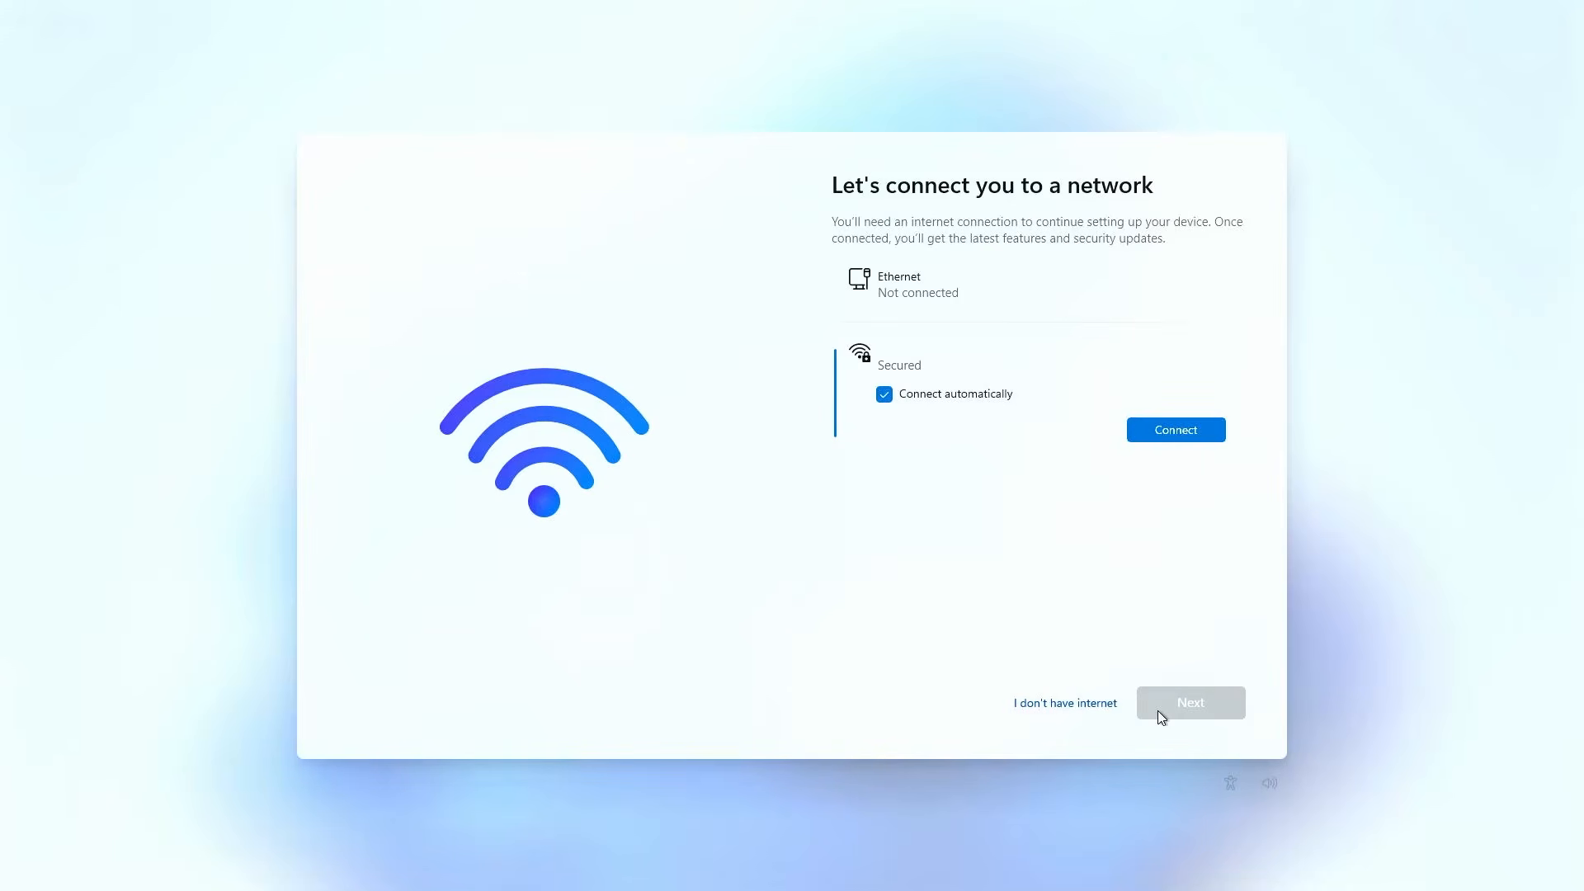
{"action": "left_click", "coordinate": [1082, 702]}
Enter the device user's name and submit a new account password.
{"action": "type", "text": "kmdtech"}
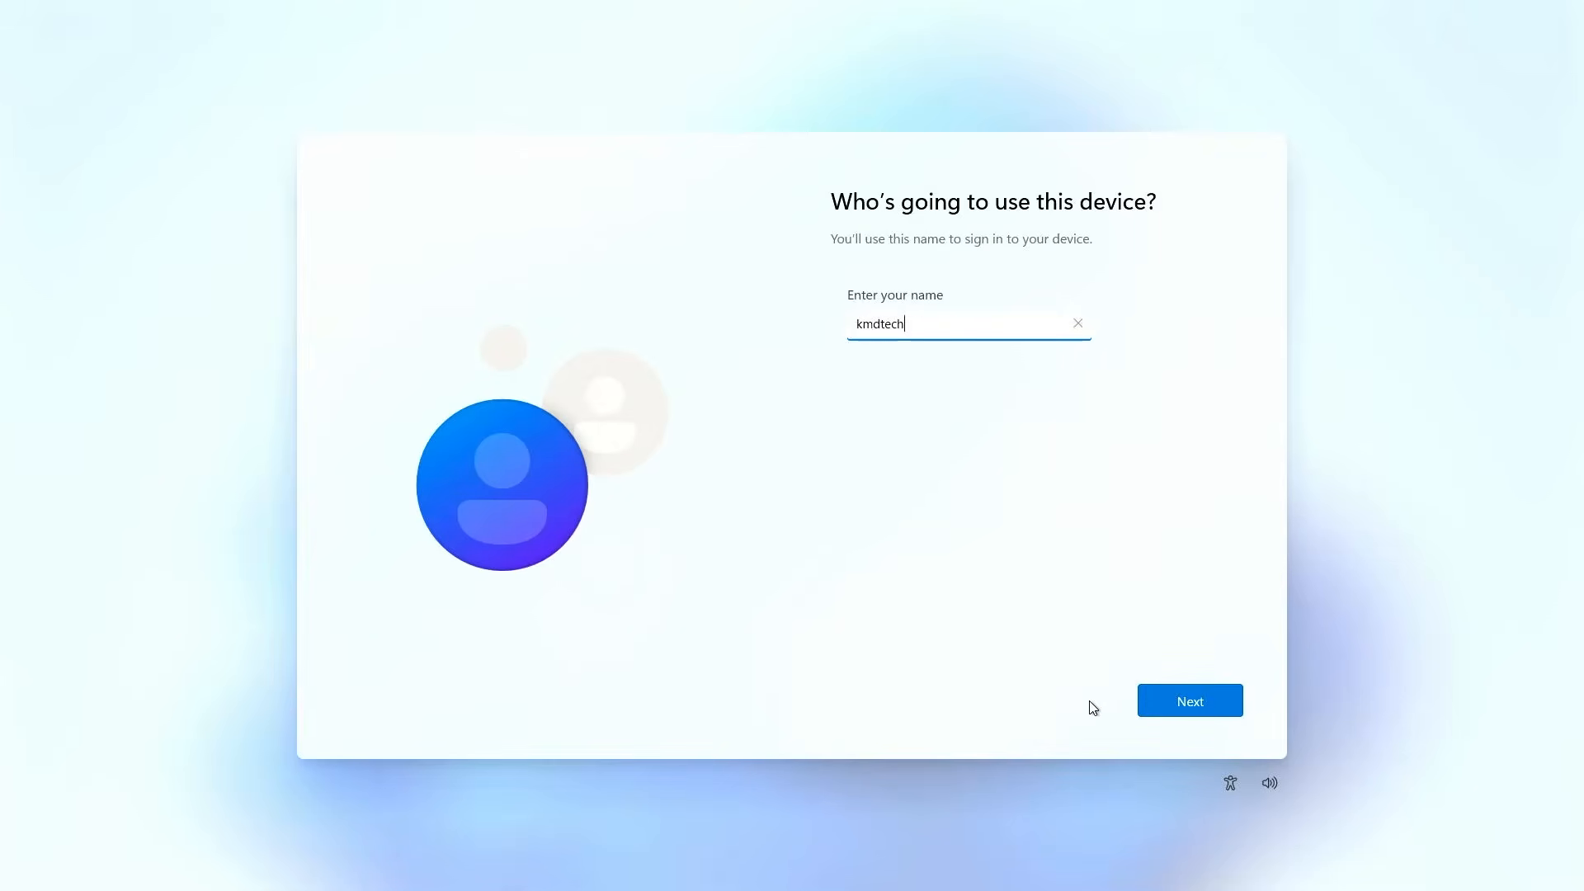
{"action": "left_click", "coordinate": [1164, 710]}
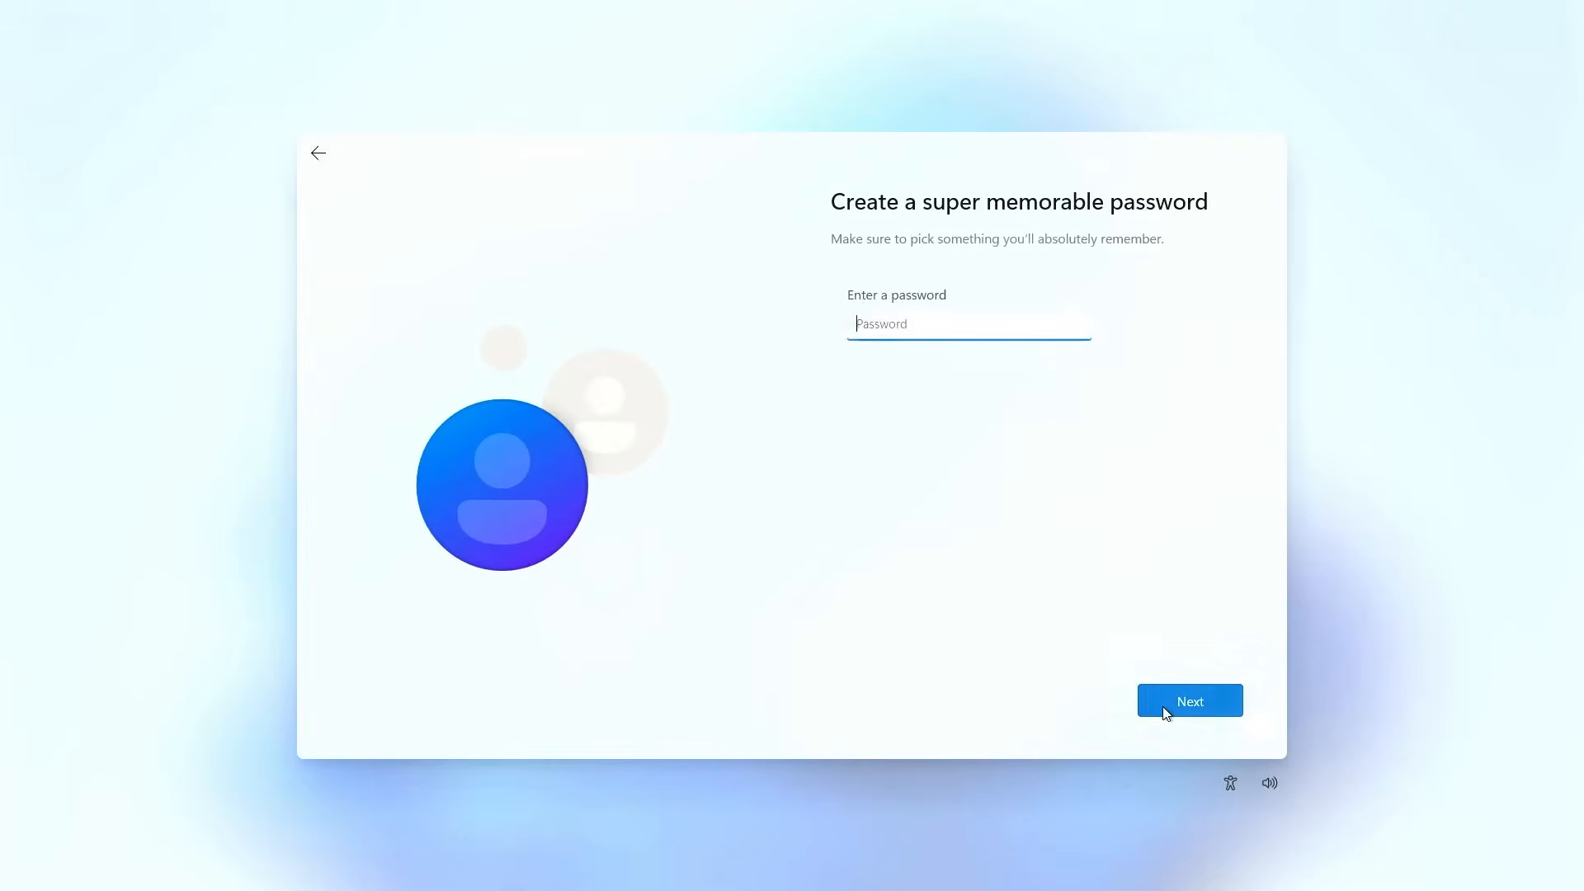
{"action": "type", "text": "*********"}
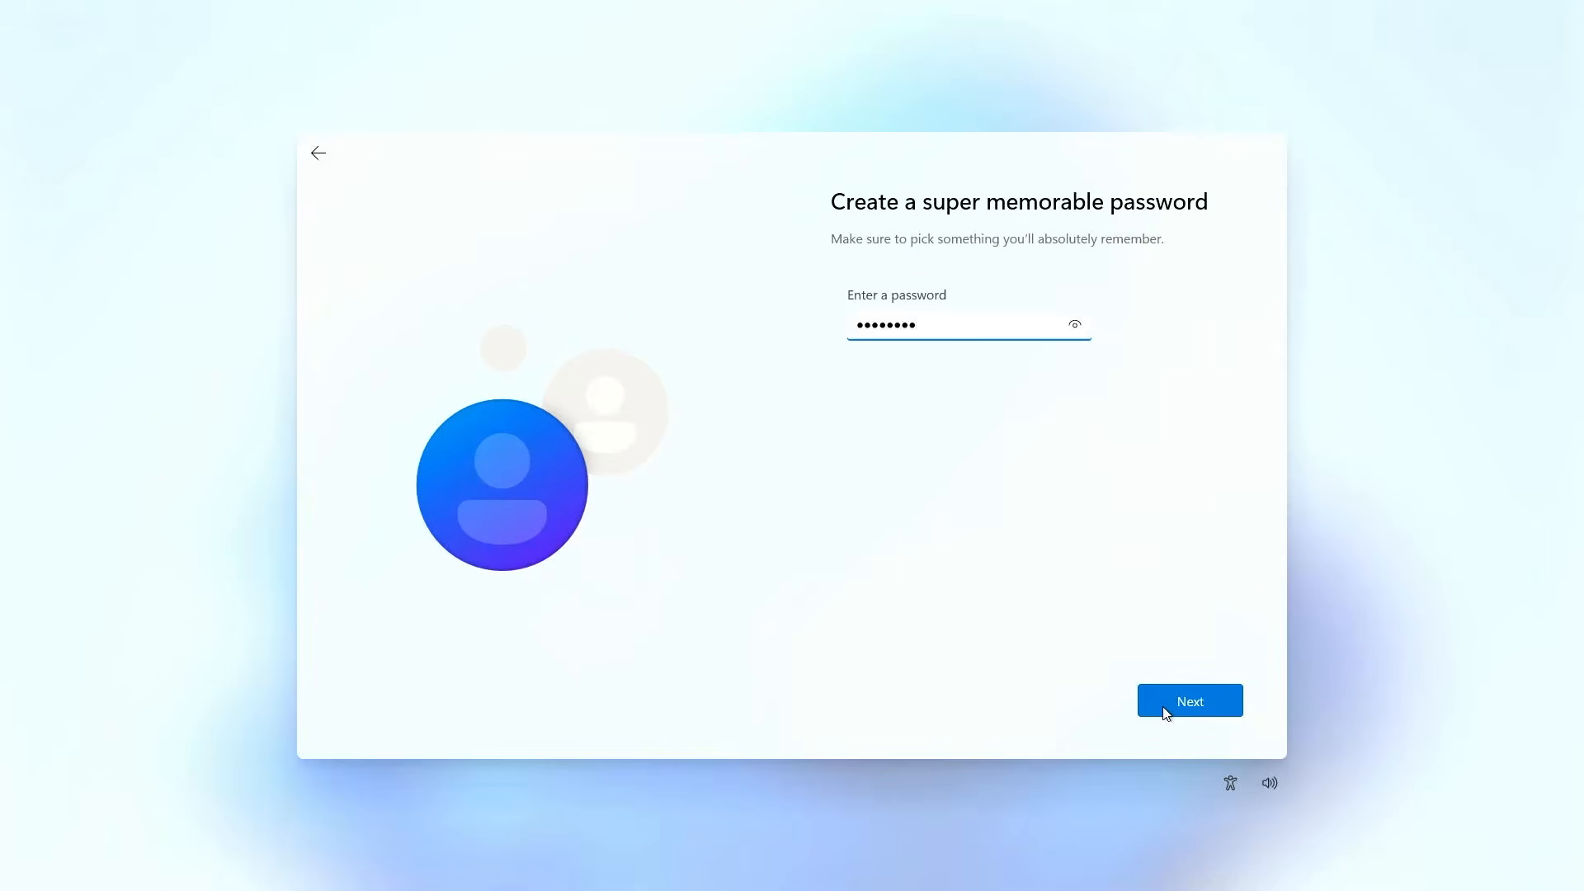
{"action": "left_click", "coordinate": [1165, 711]}
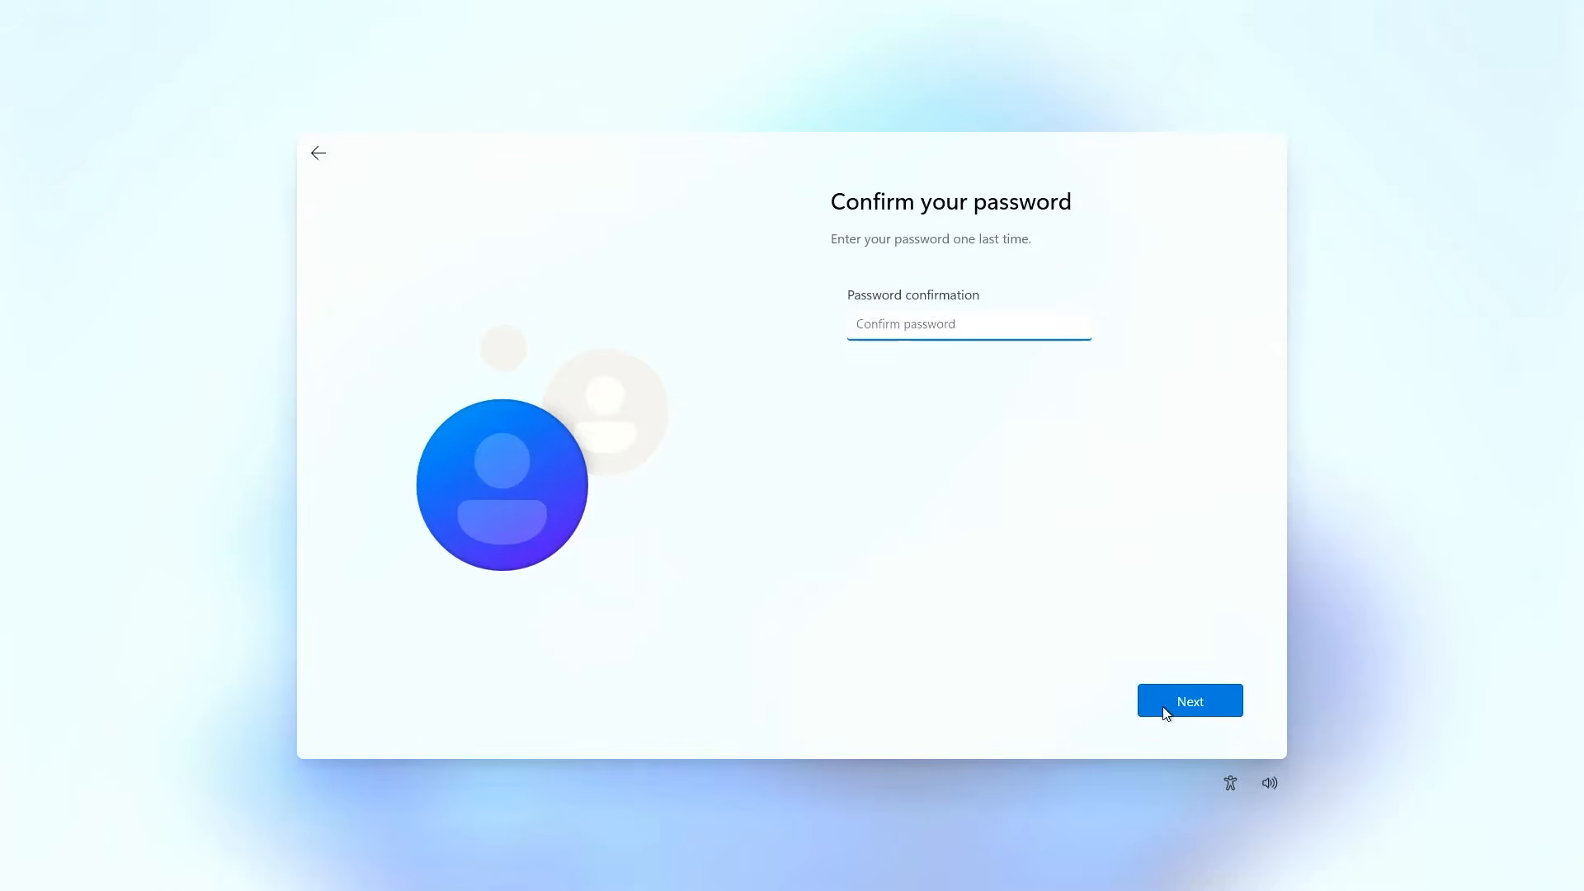
Finish the local account by confirming the password and submitting the security questions, and accept the device privacy settings.
{"action": "type", "text": "*********"}
{"action": "left_click", "coordinate": [1164, 711]}
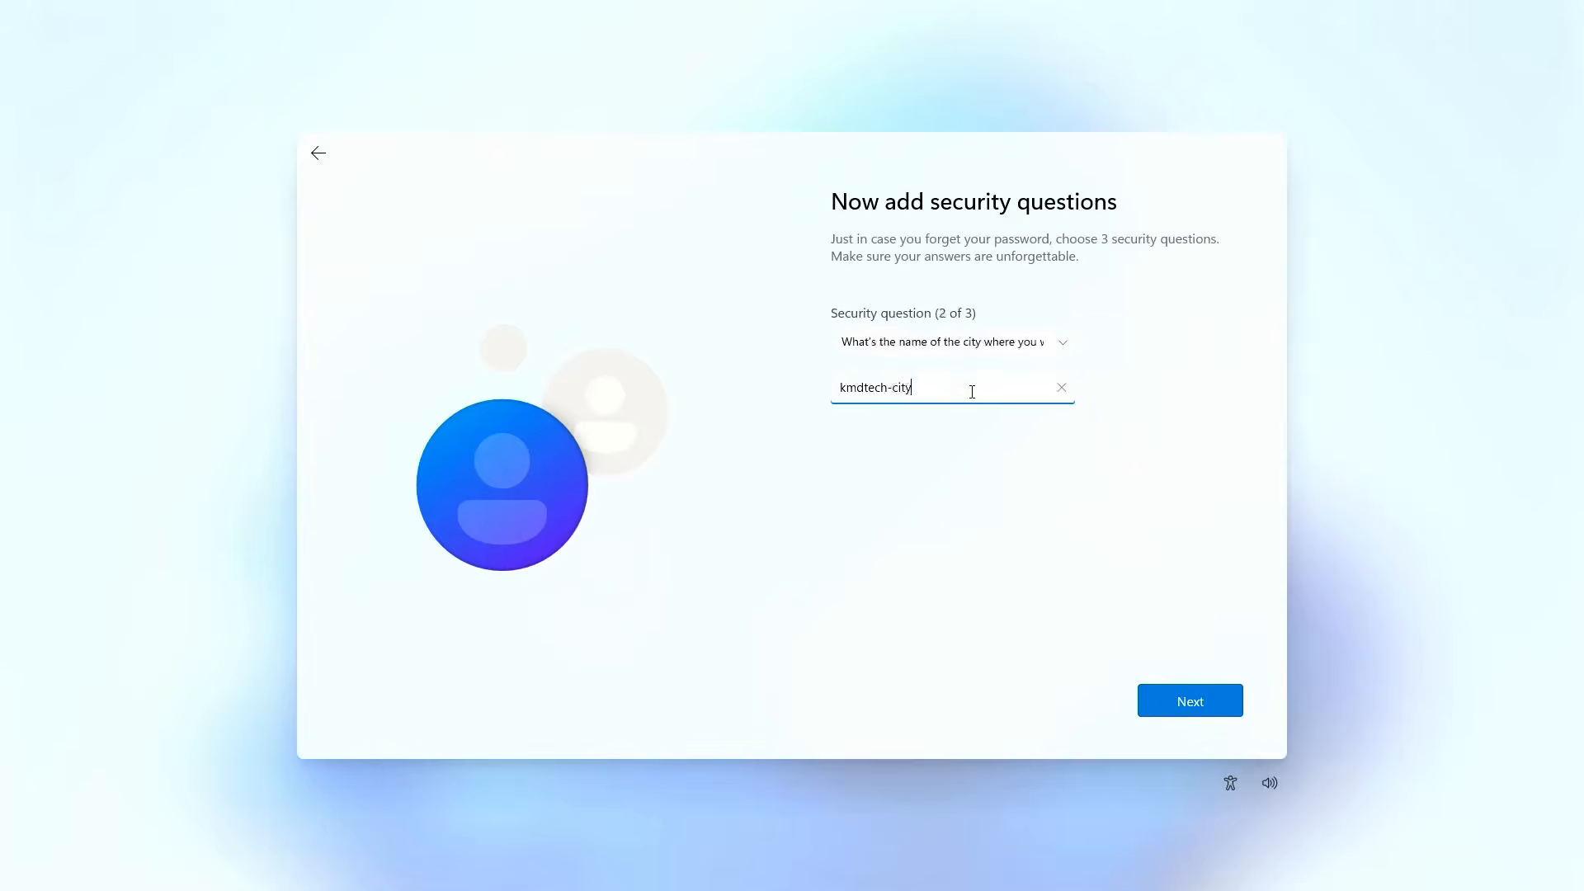
{"action": "left_click", "coordinate": [1188, 707]}
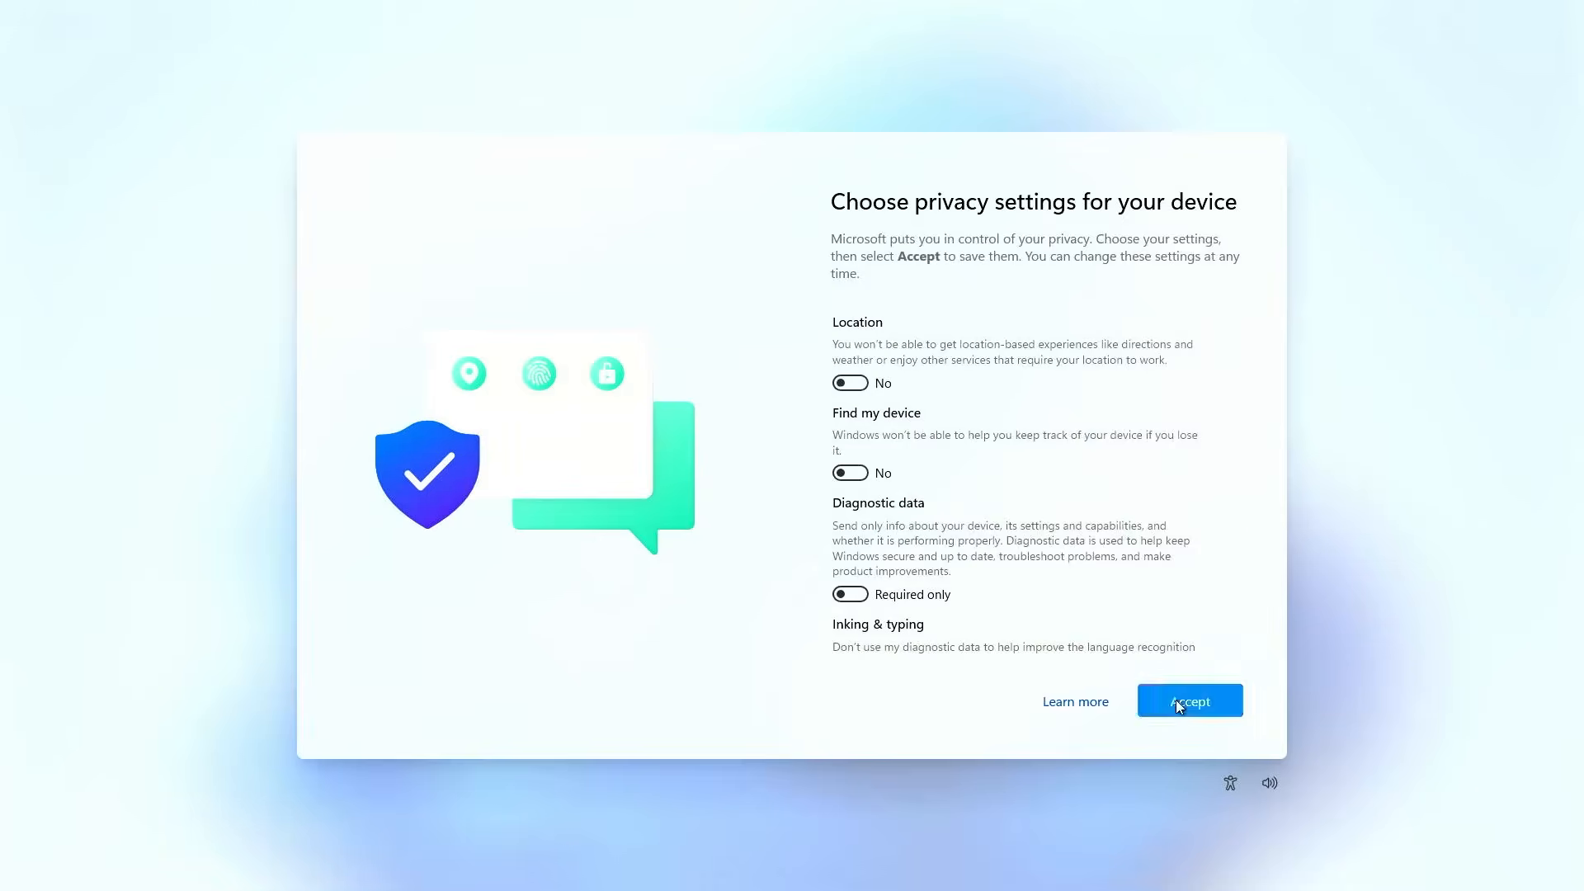
{"action": "left_click", "coordinate": [1178, 703]}
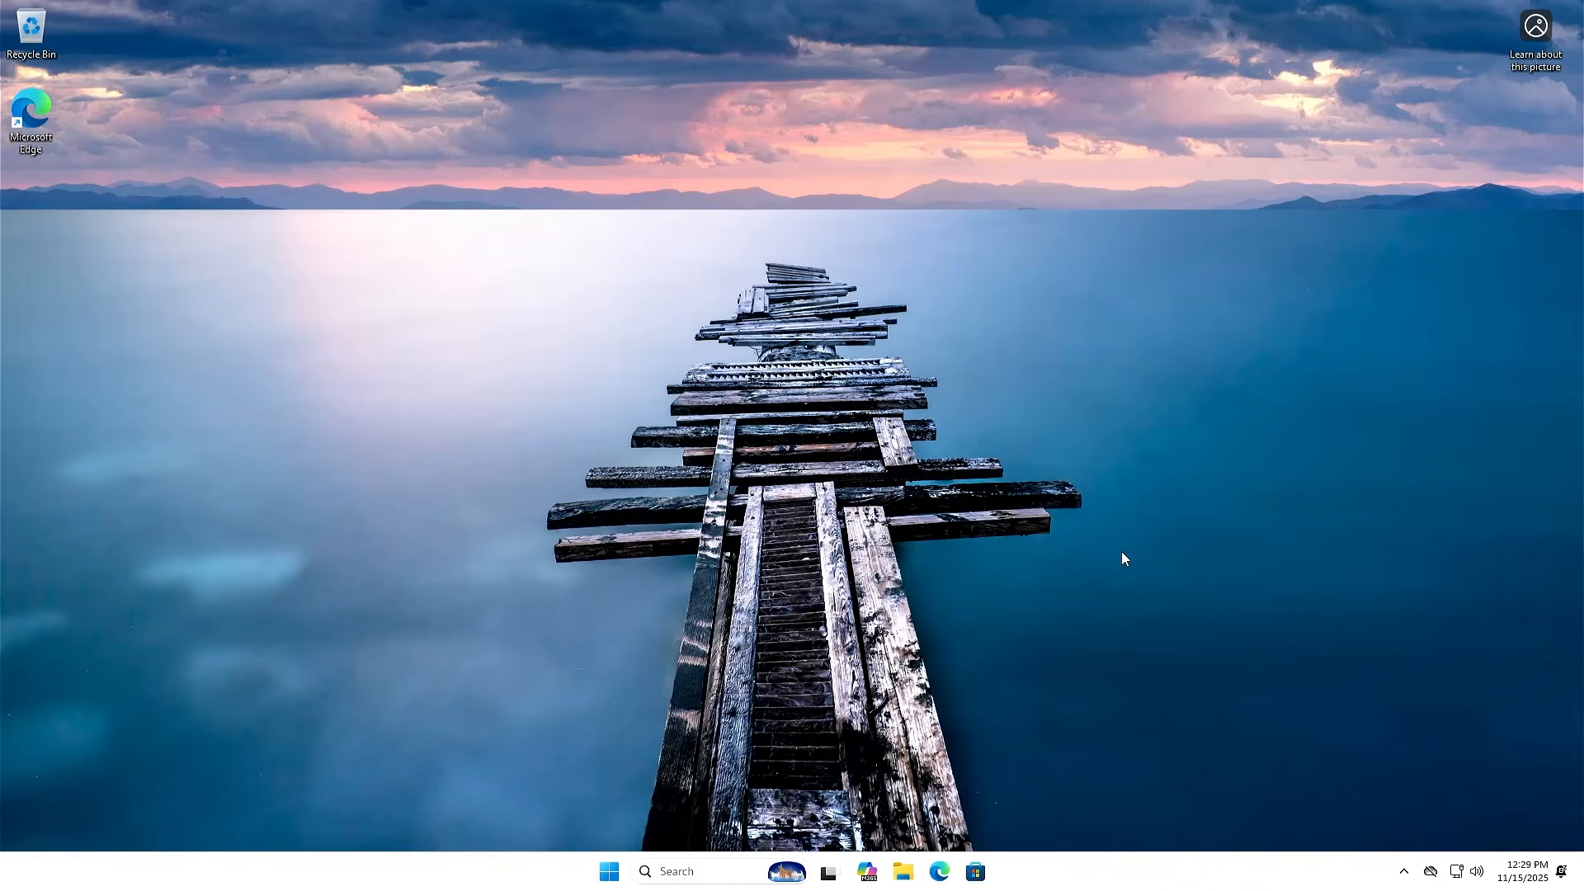
Search Windows for disk management and open the hard disk partition tool.
{"action": "key", "text": "super"}
{"action": "type", "text": "d"}
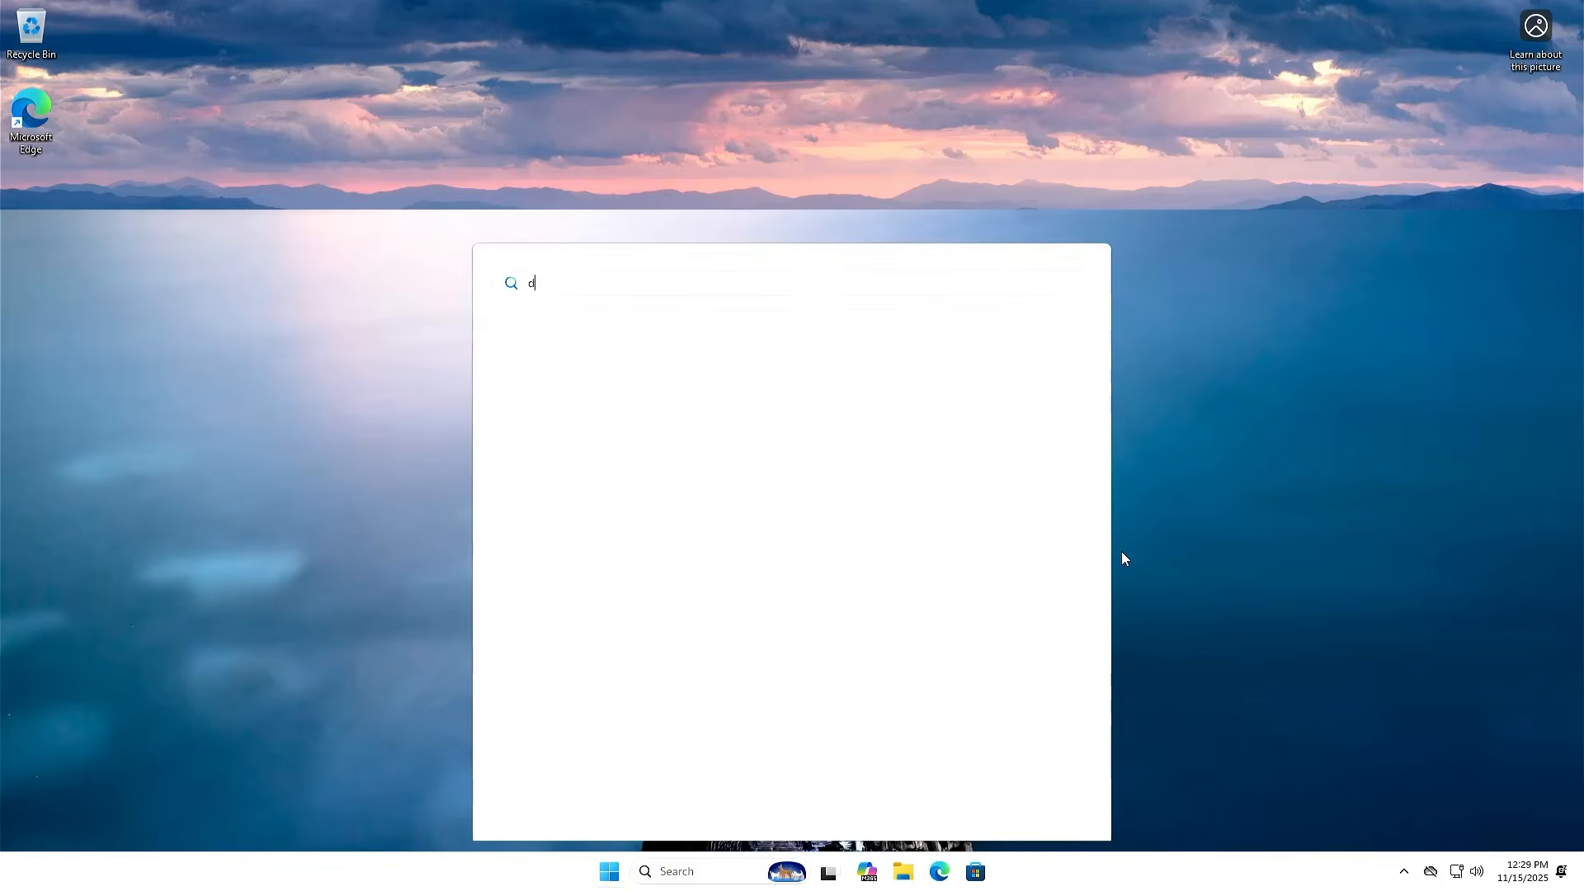
{"action": "type", "text": "isk management"}
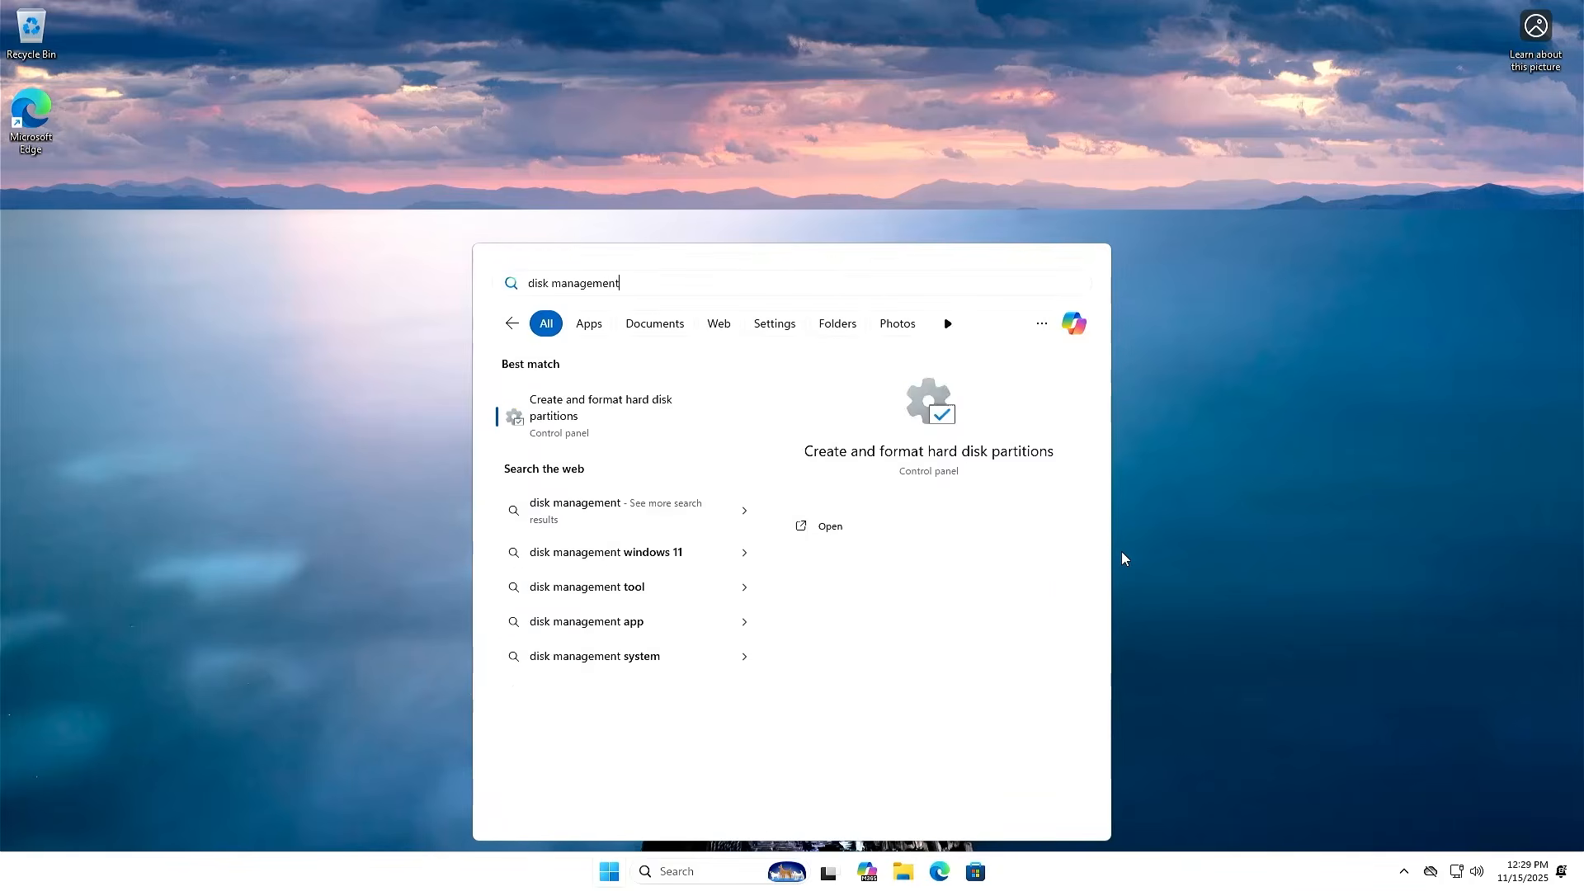
{"action": "key", "text": "Return"}
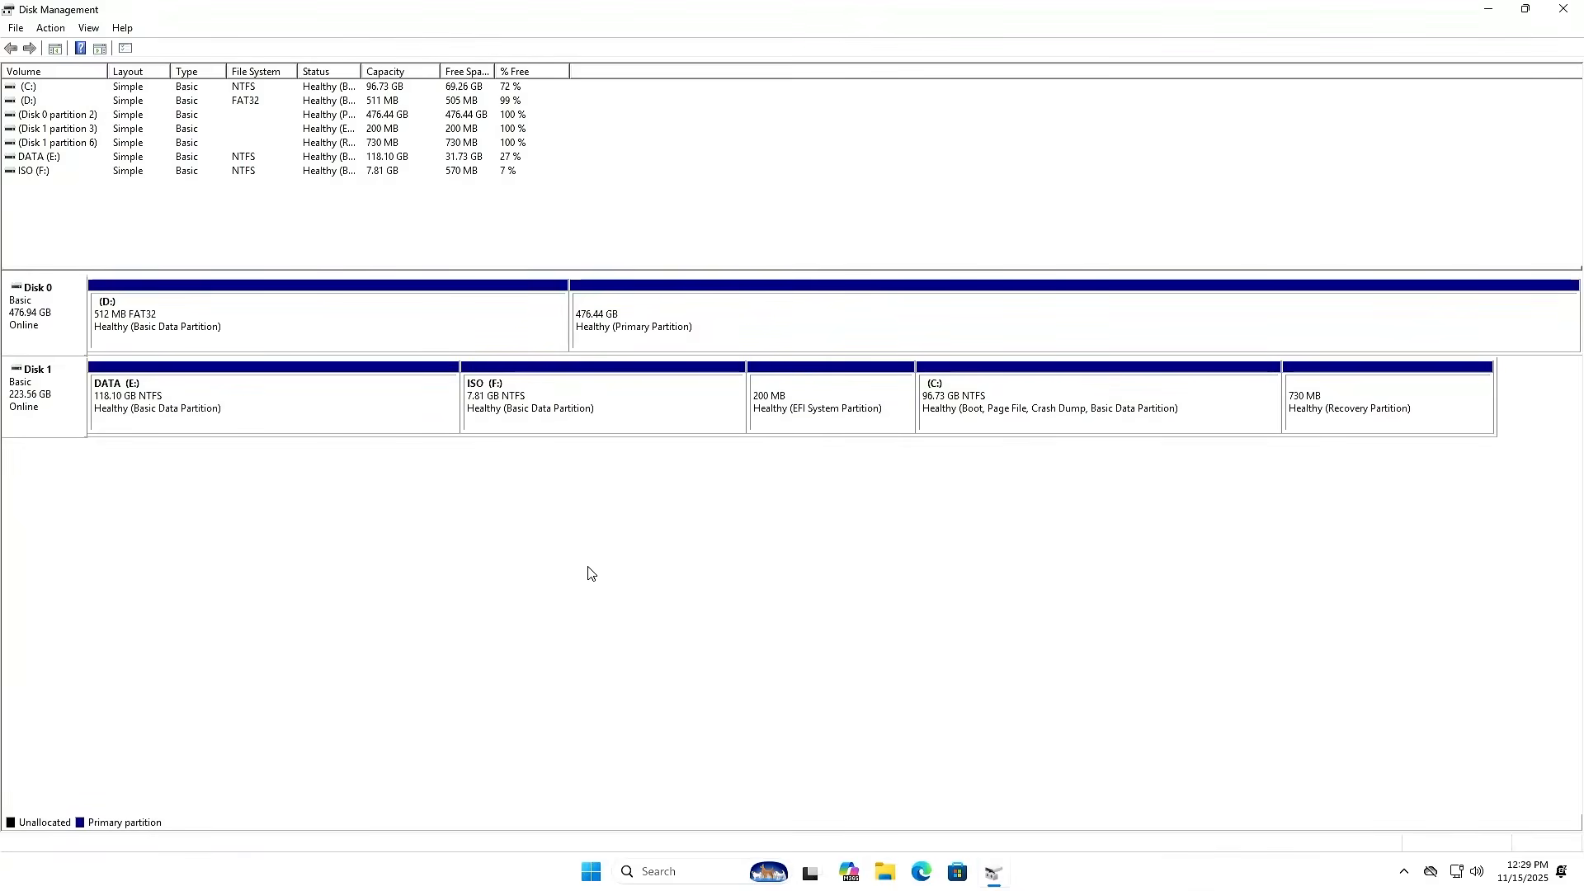
Examine Disk 0 and Disk 1, going through the DATA, ISO, EFI system, C: and recovery partitions.
{"action": "left_click", "coordinate": [62, 338]}
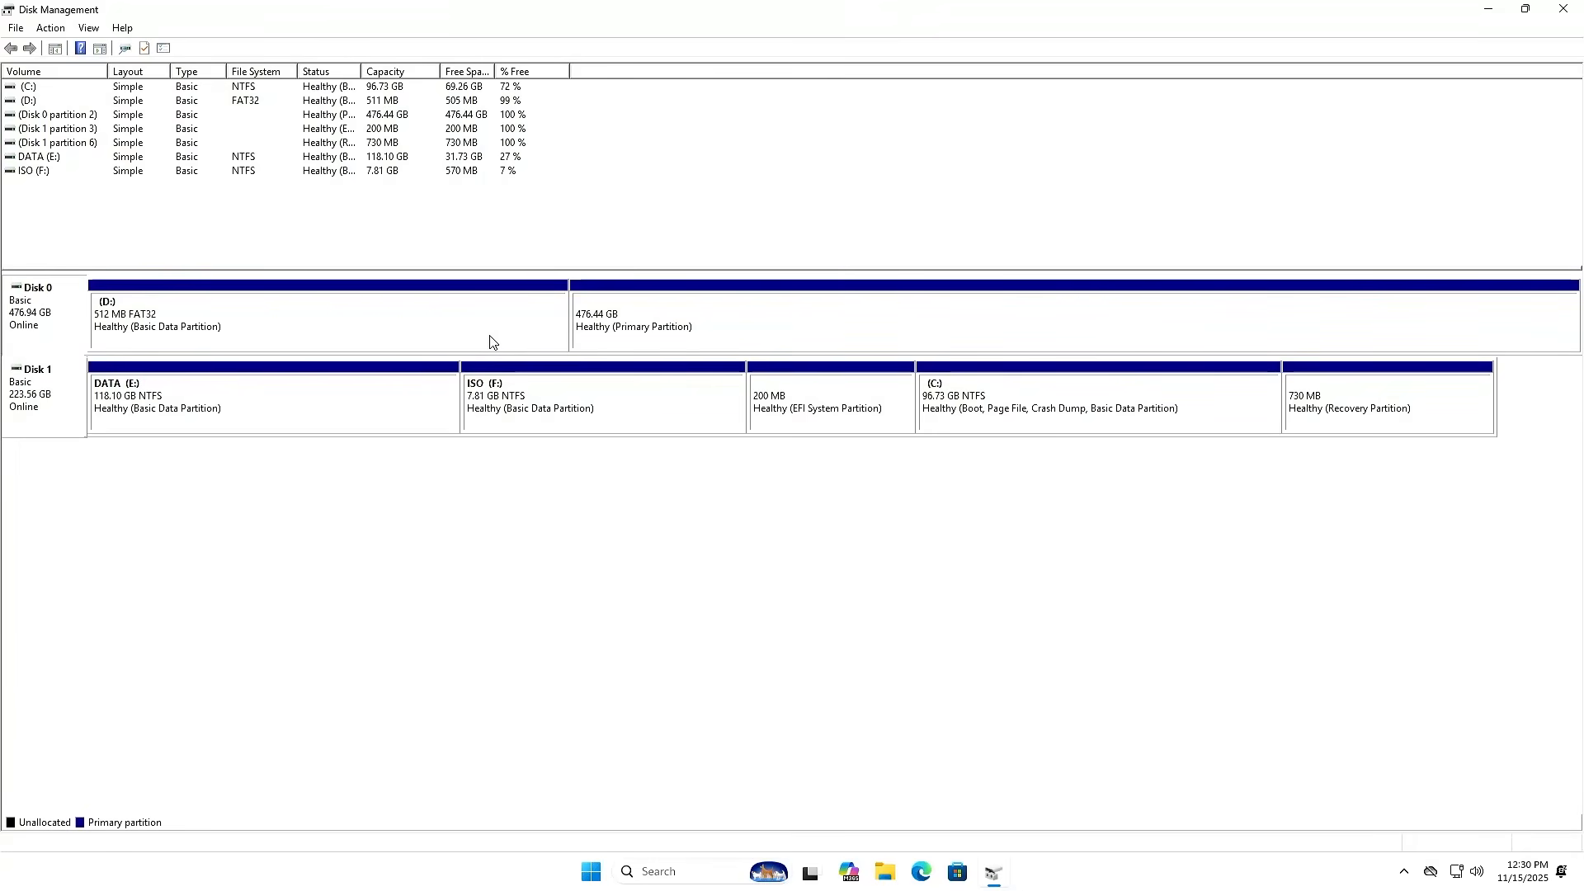
{"action": "left_click", "coordinate": [55, 415]}
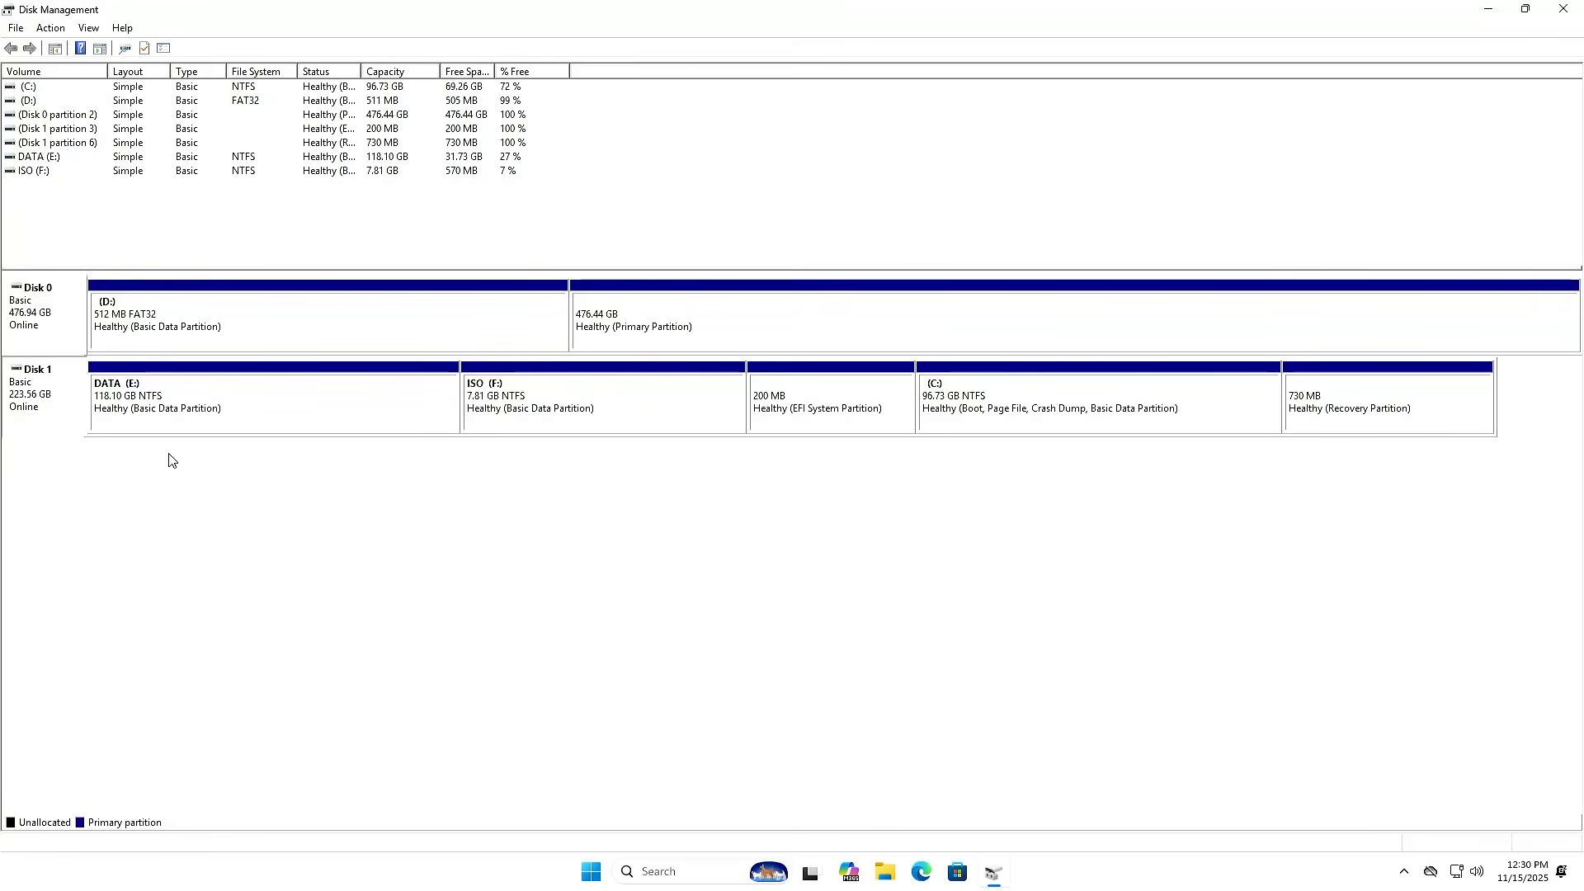
{"action": "left_click", "coordinate": [324, 419]}
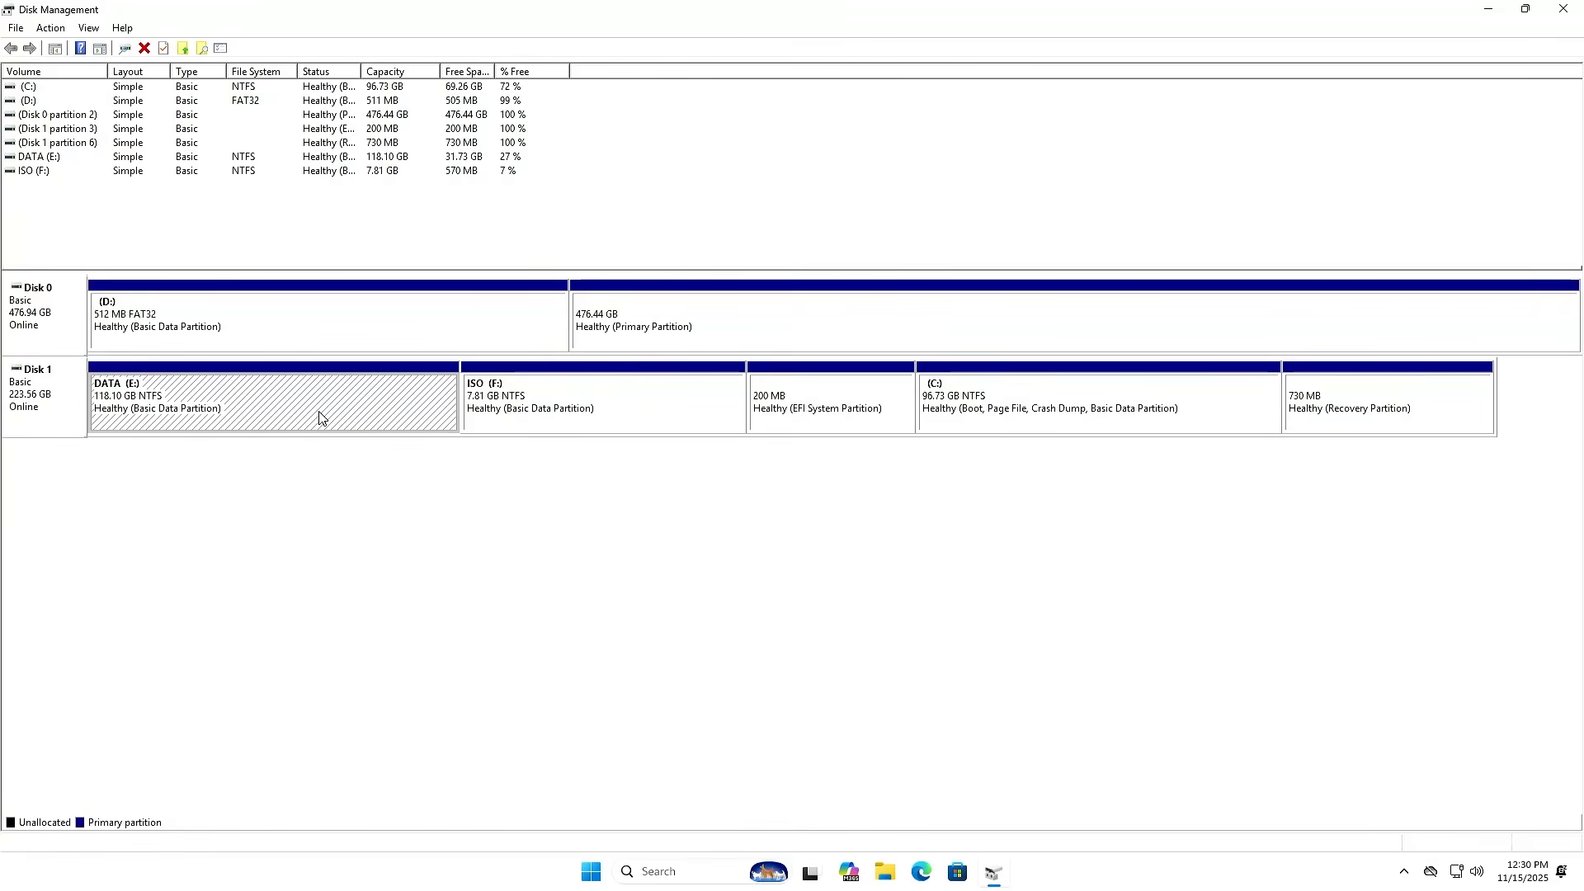
{"action": "left_click", "coordinate": [689, 427]}
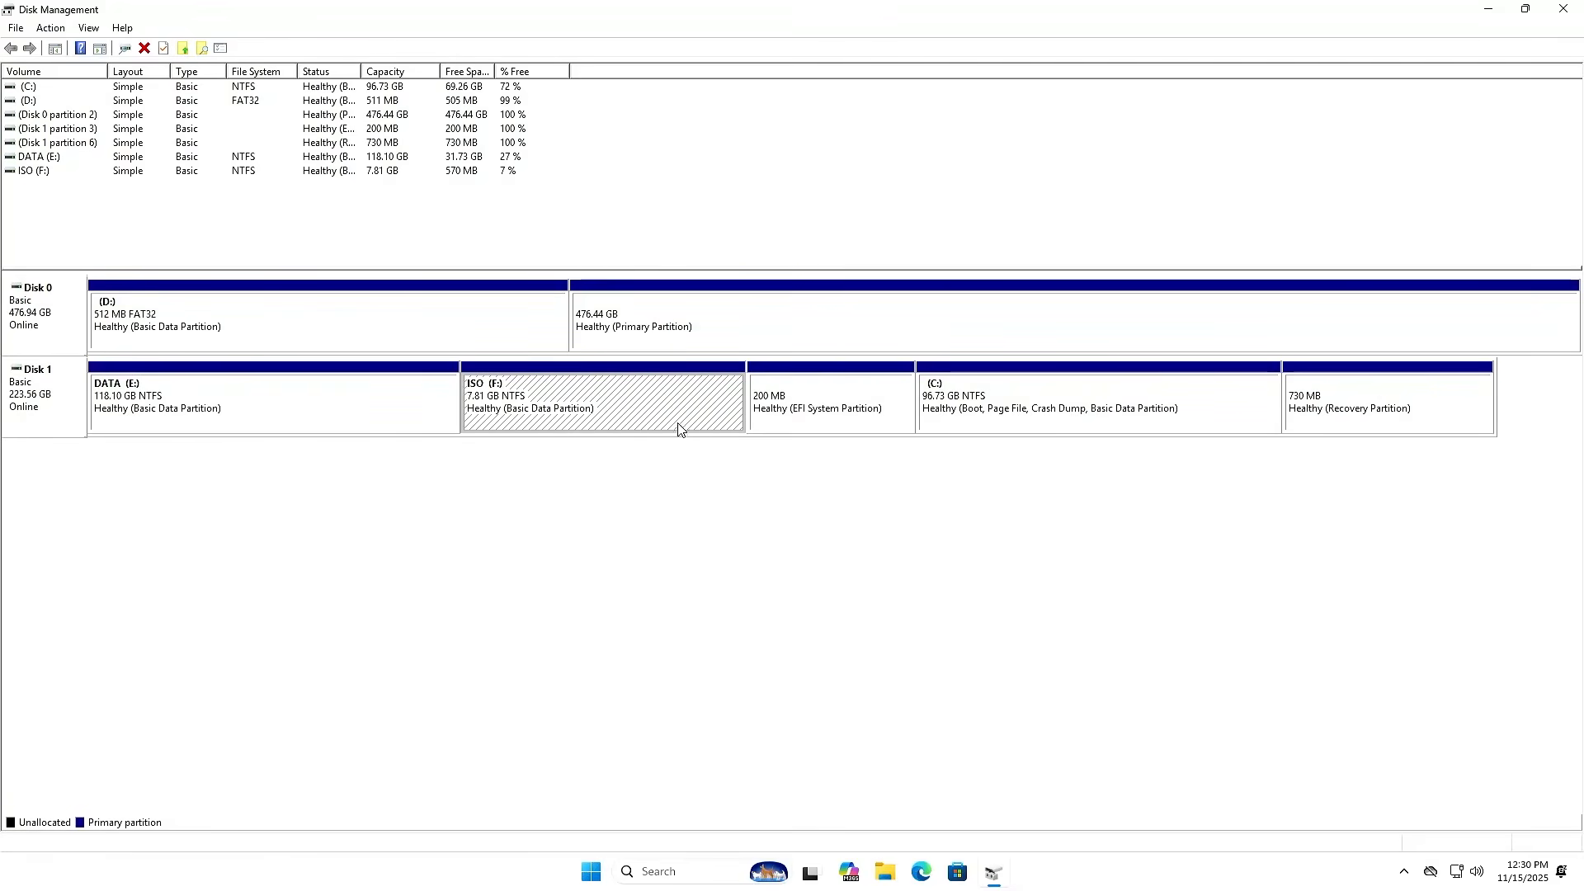
{"action": "left_click", "coordinate": [876, 431]}
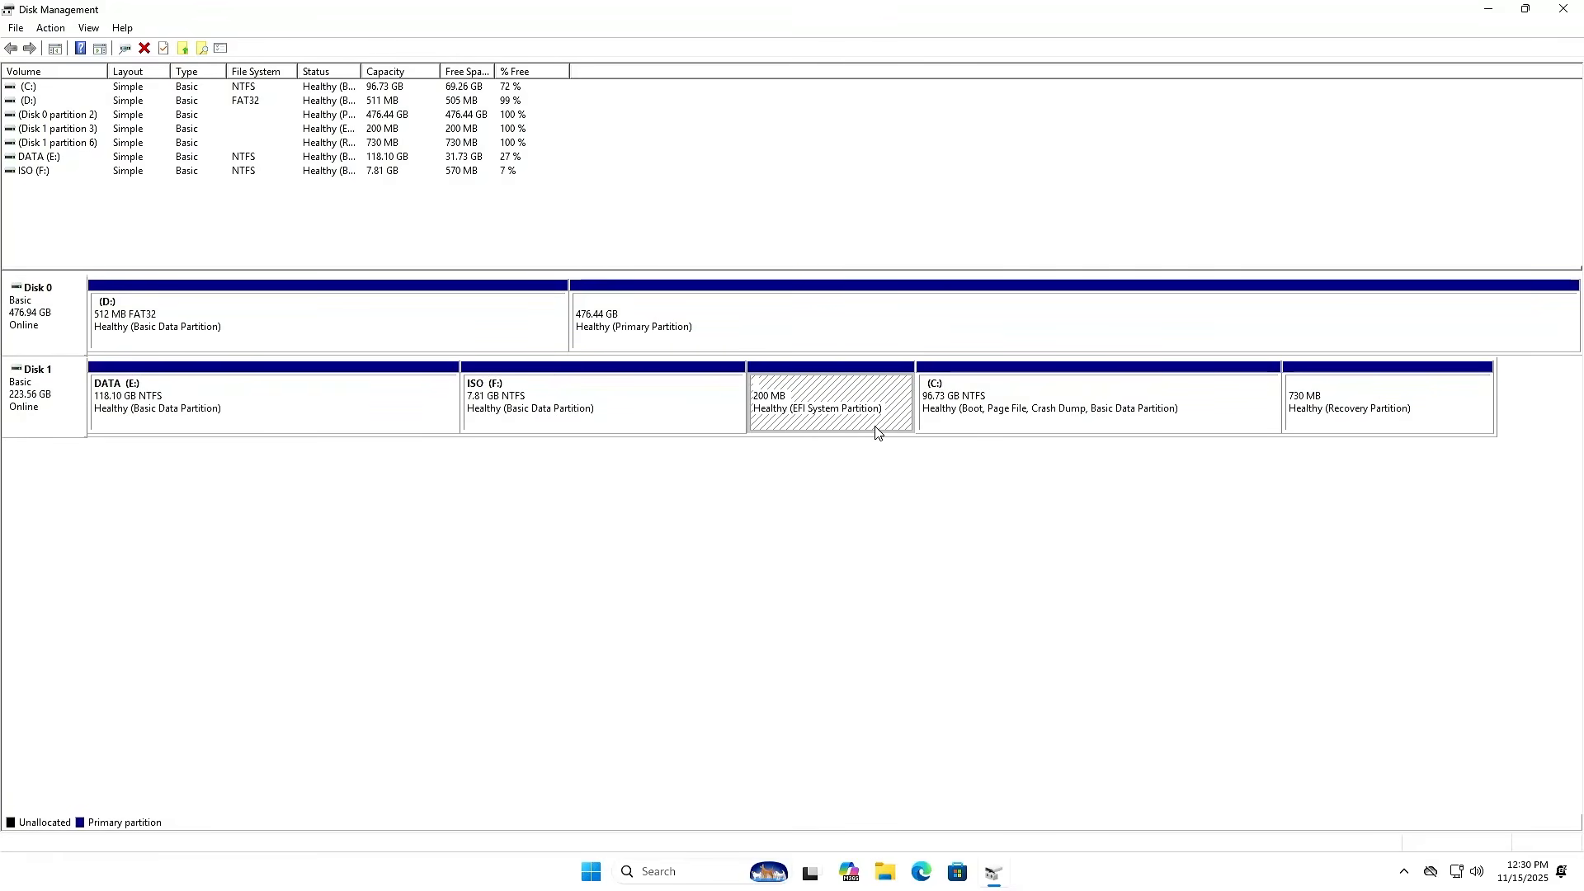
{"action": "left_click", "coordinate": [1047, 428]}
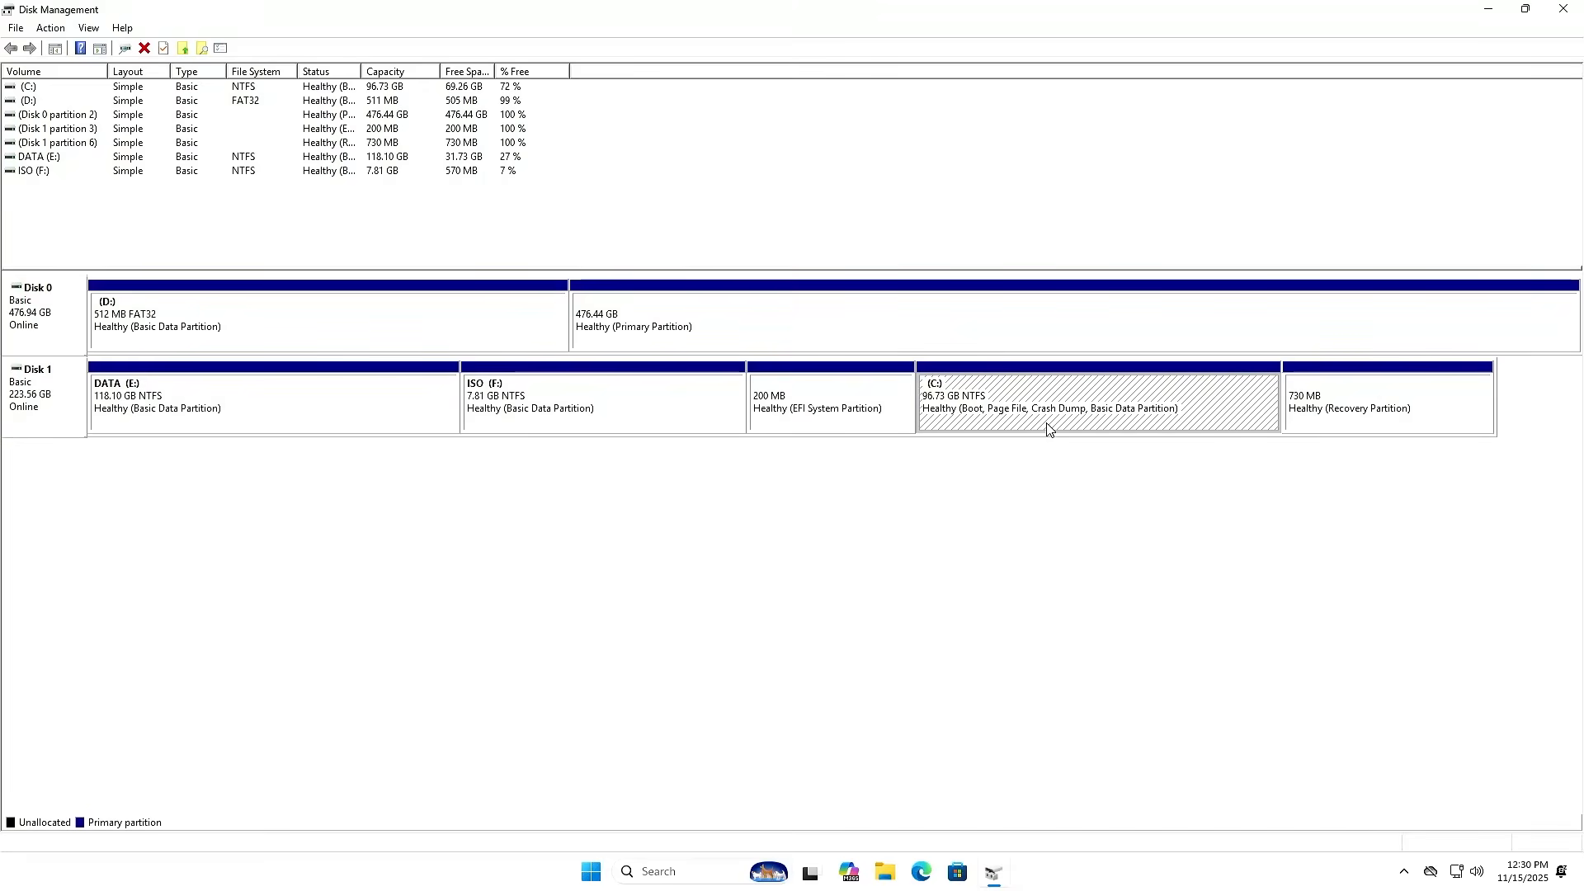
{"action": "left_click", "coordinate": [1334, 430]}
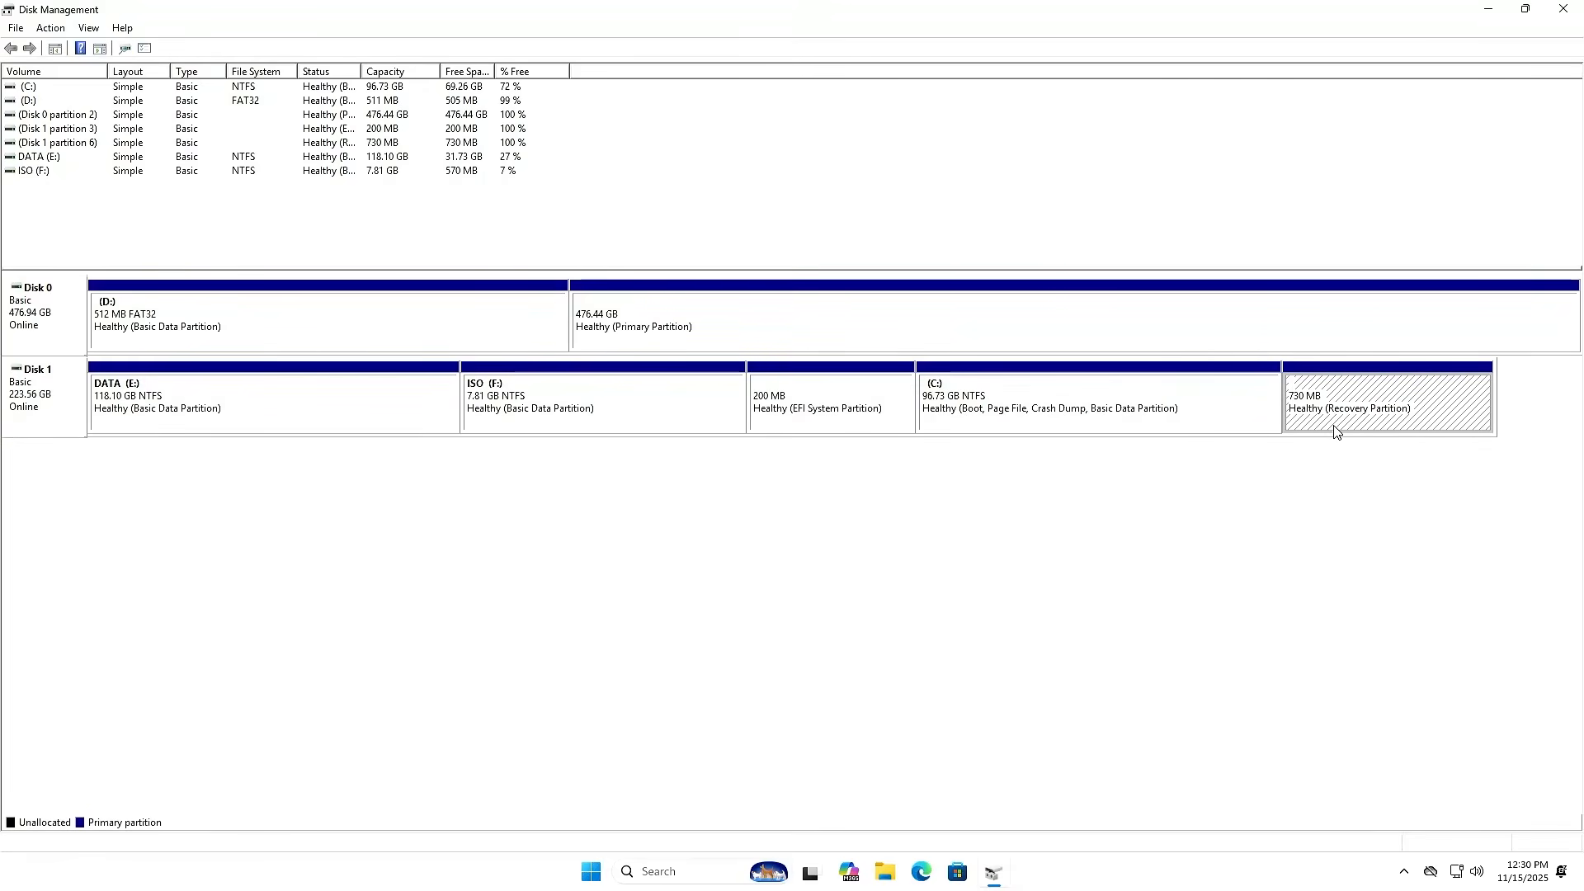
Delete the ISO (F:) volume on Disk 1.
{"action": "left_click", "coordinate": [670, 426]}
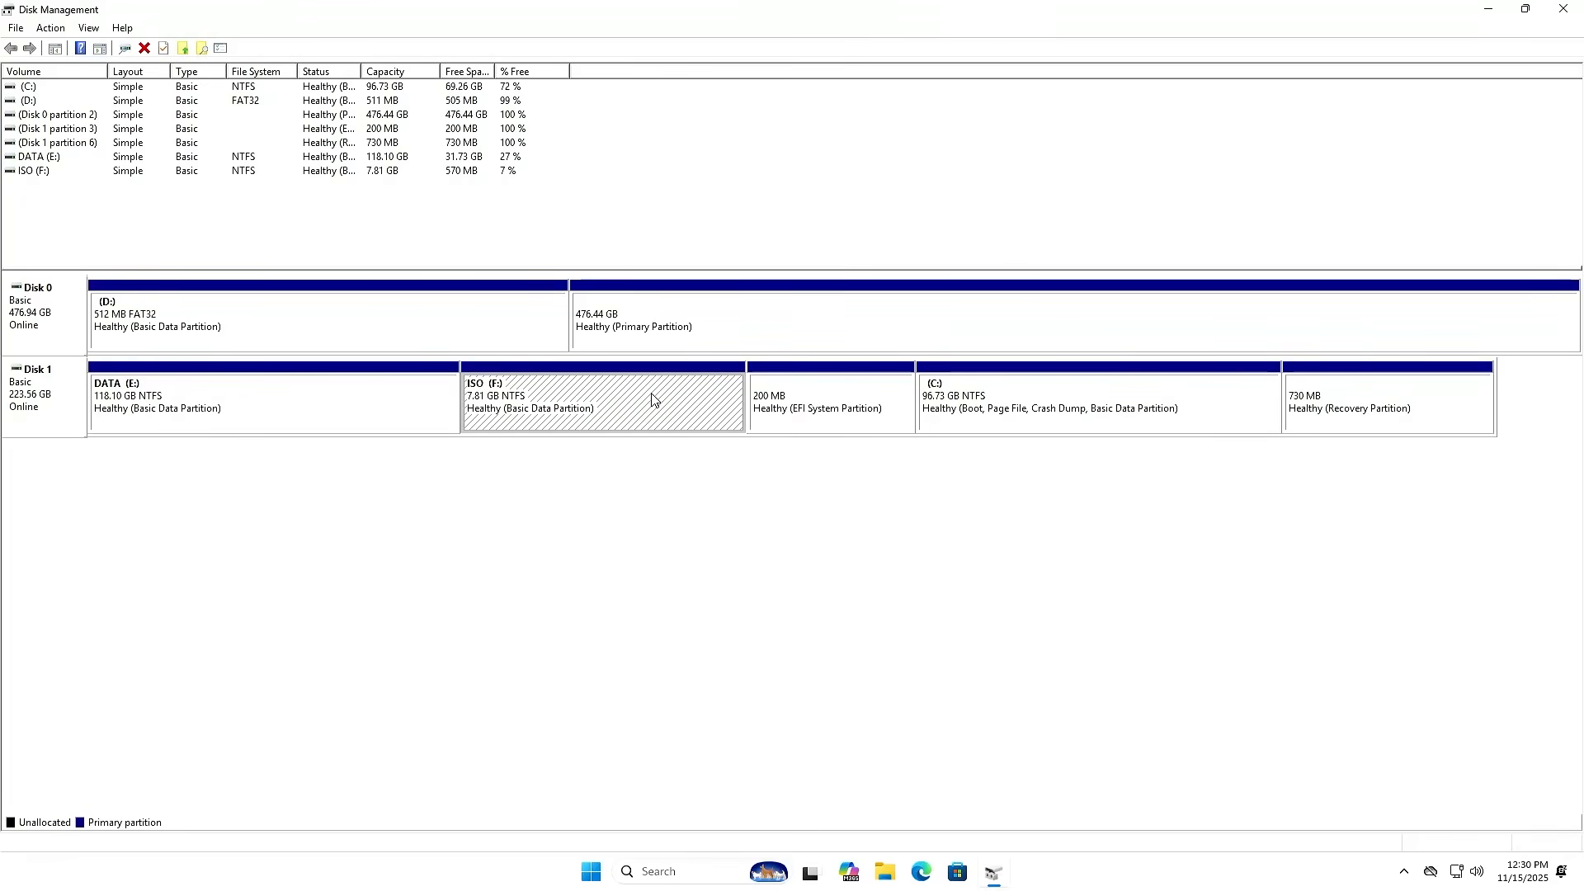
{"action": "right_click", "coordinate": [652, 399]}
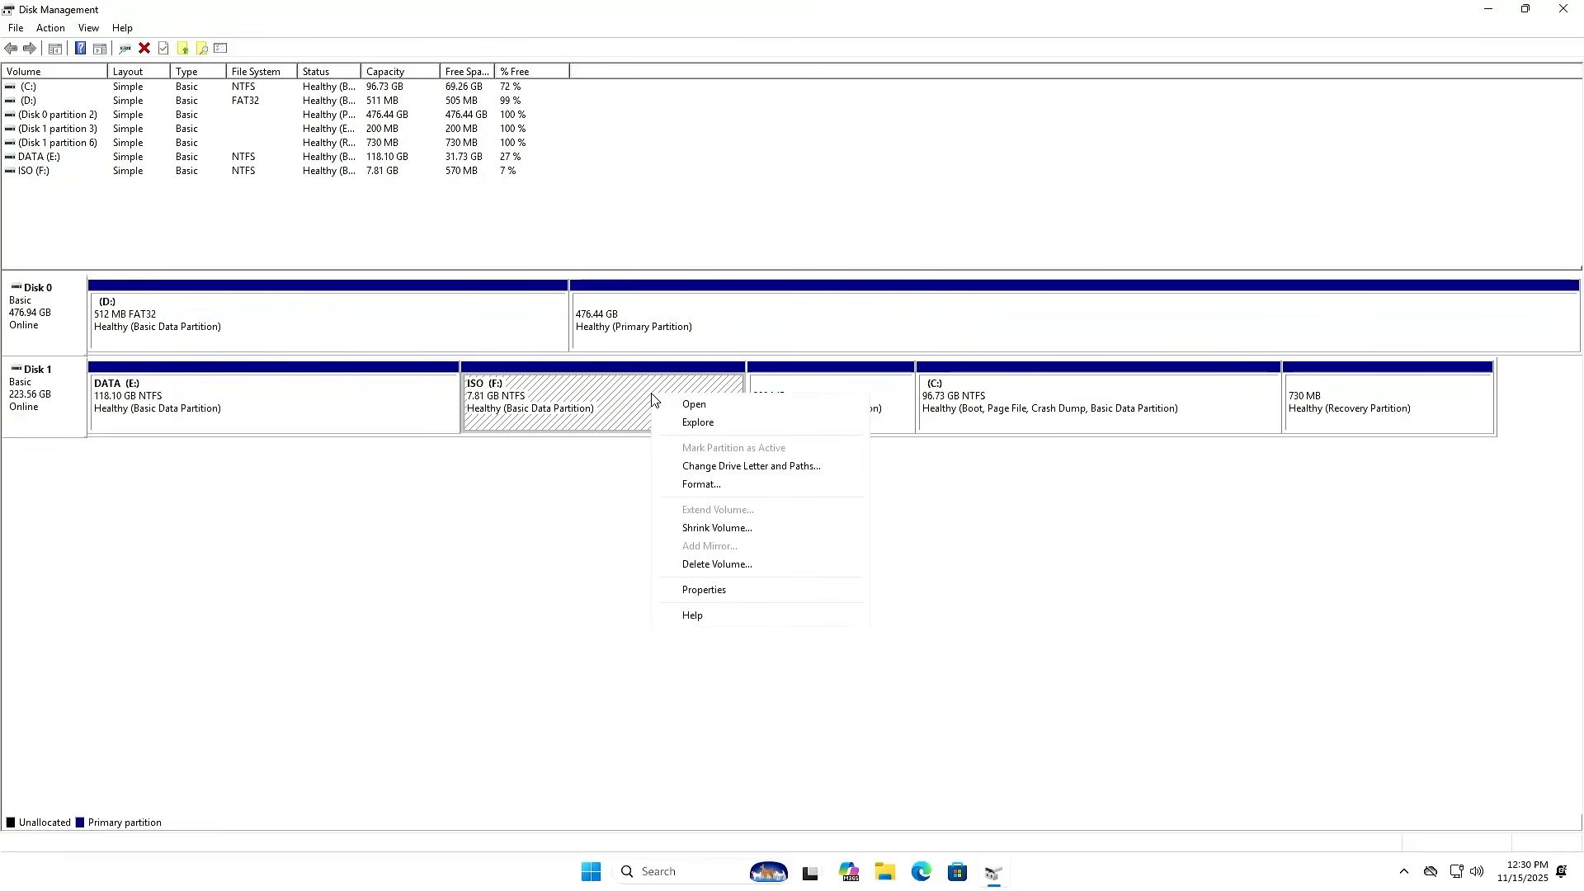
{"action": "left_click", "coordinate": [729, 564]}
{"action": "left_click", "coordinate": [856, 492]}
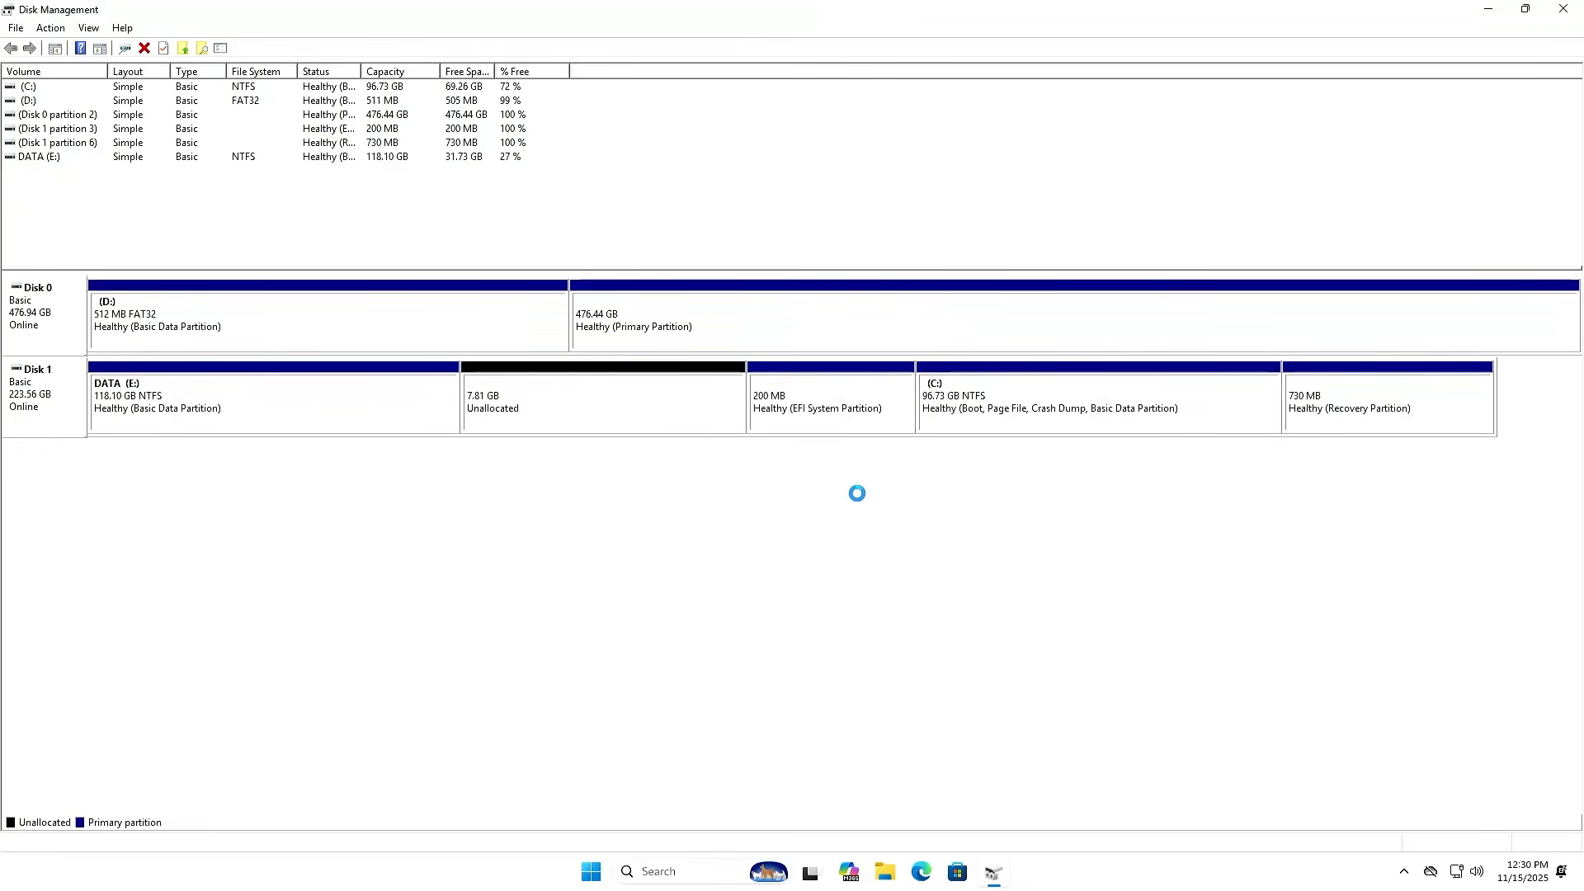
Extend the DATA (E:) volume on Disk 1 into the adjacent 7.81 GB of unallocated space.
{"action": "left_click", "coordinate": [409, 410]}
{"action": "right_click", "coordinate": [410, 411]}
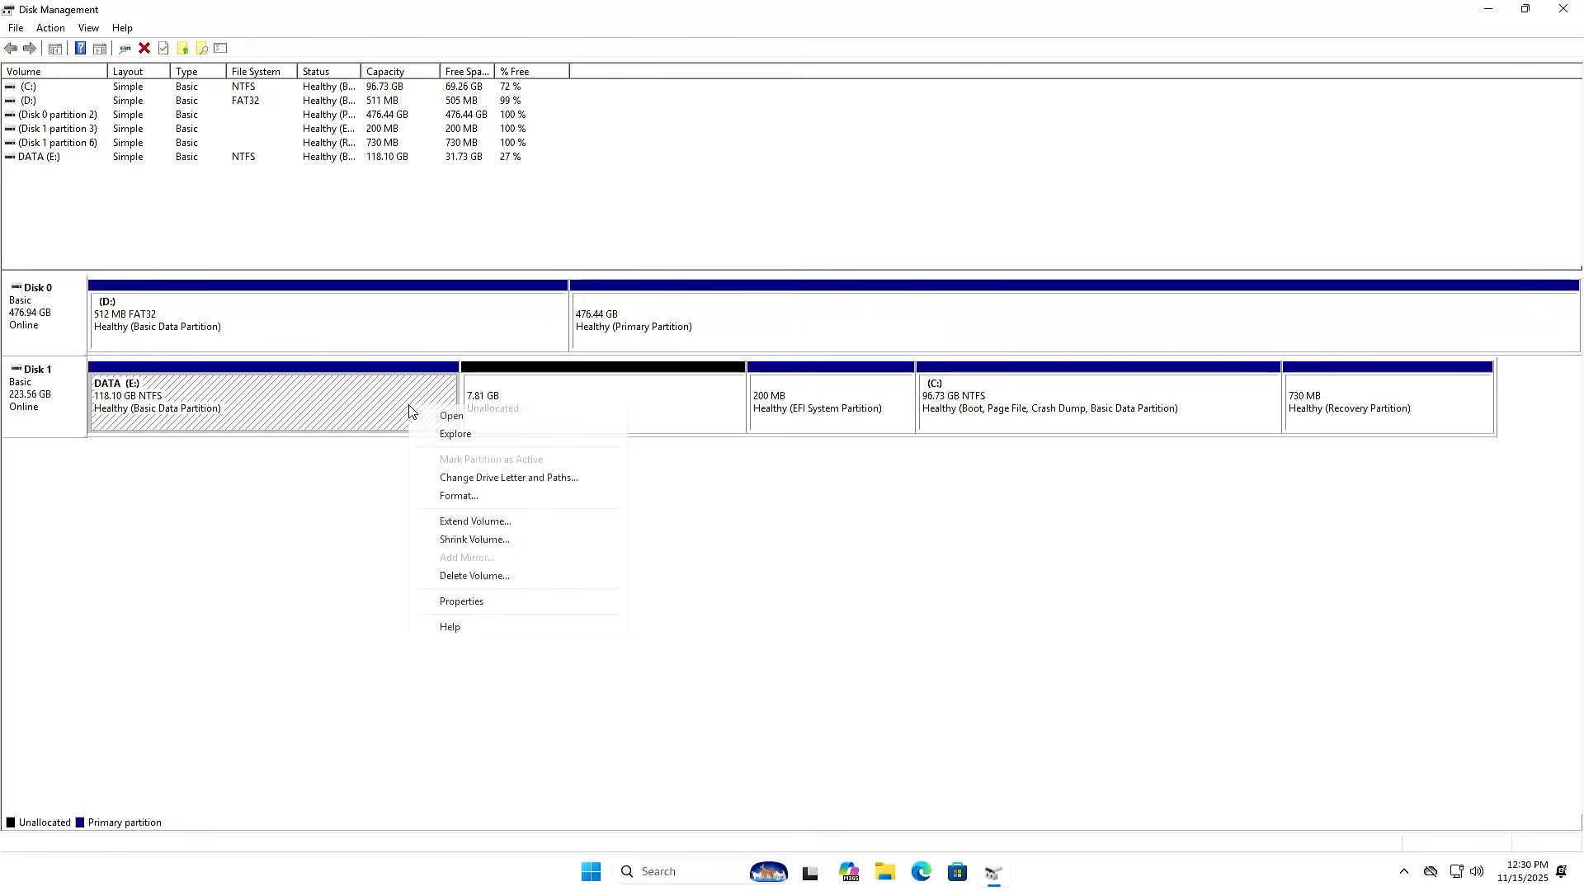
{"action": "left_click", "coordinate": [495, 521]}
{"action": "left_click", "coordinate": [318, 395]}
{"action": "left_click", "coordinate": [318, 396]}
{"action": "left_click", "coordinate": [319, 397]}
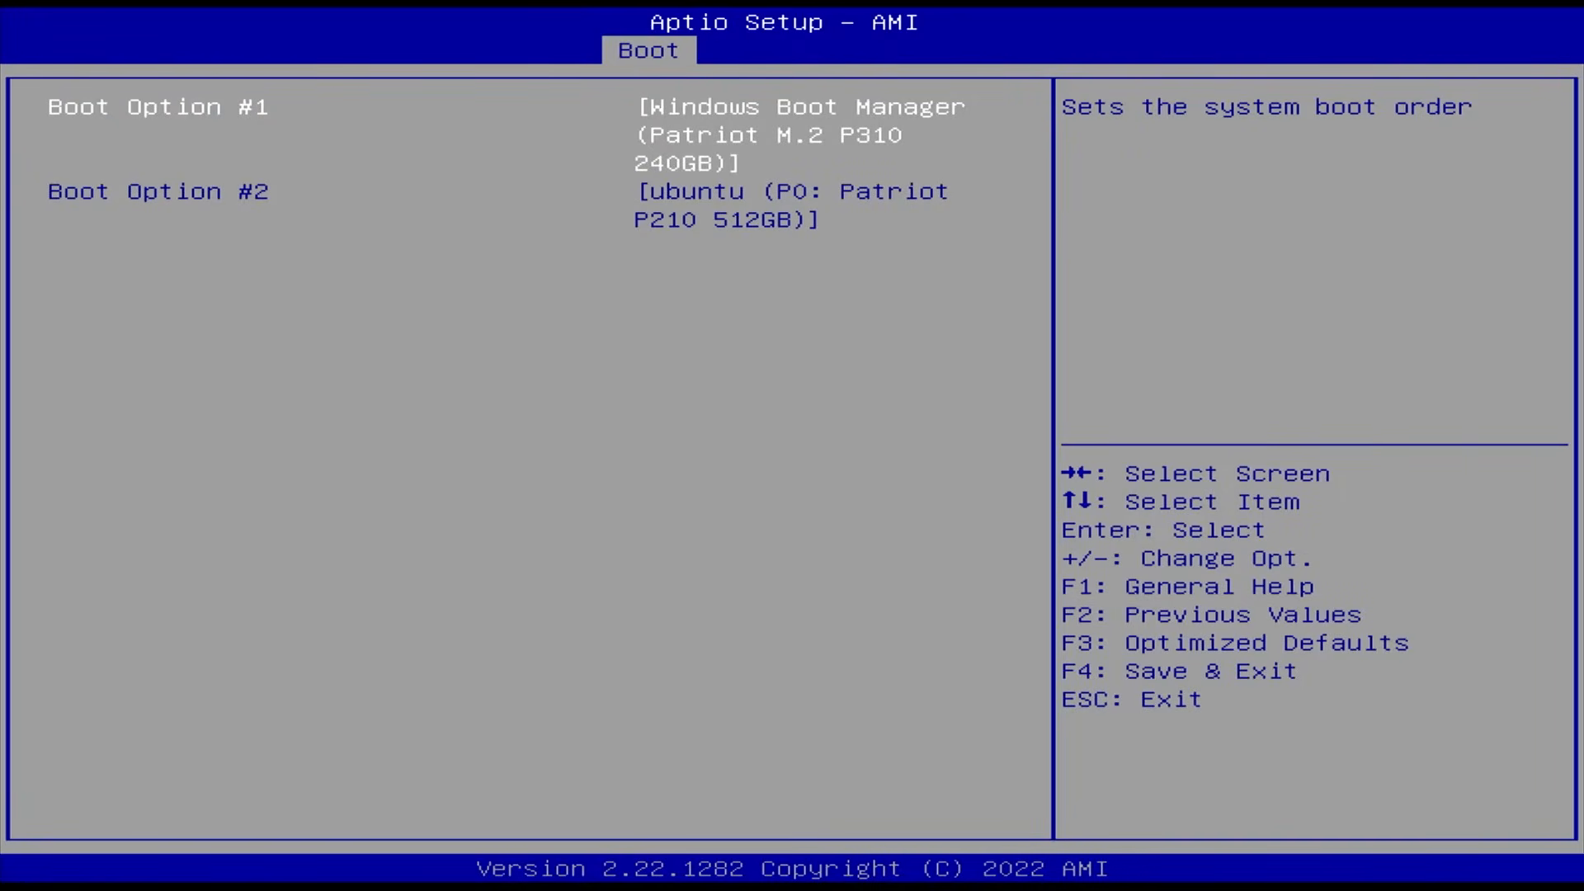
In the firmware setup, set Boot Option #1 to ubuntu (P0: Patriot P210 512GB).
{"action": "key", "text": "Return"}
{"action": "key", "text": "Down"}
{"action": "key", "text": "Return"}
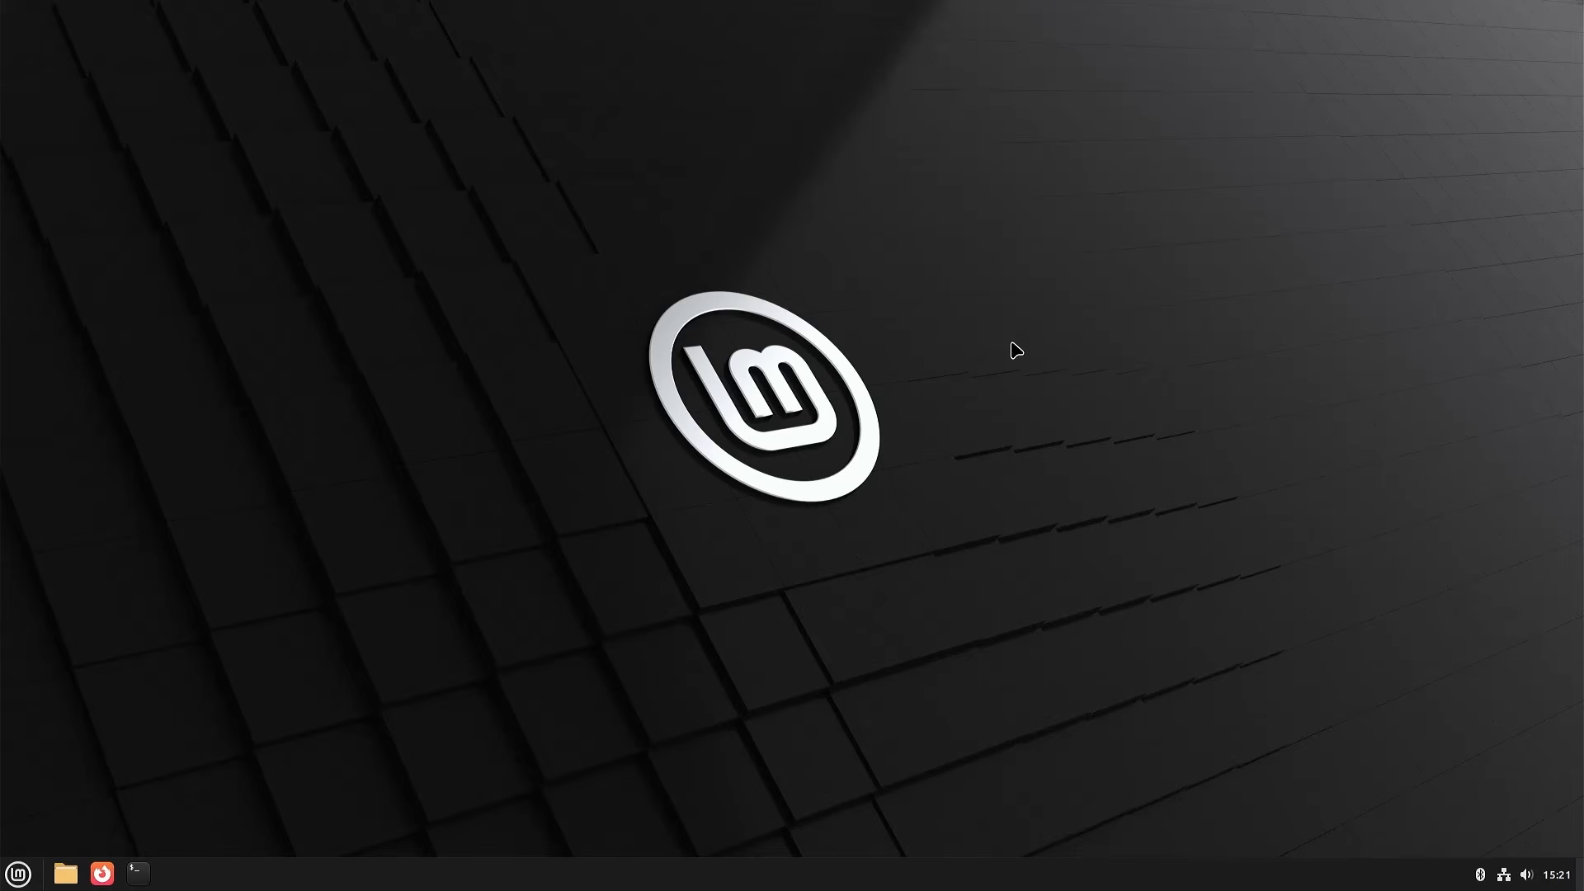
Open GParted in Linux Mint and go through the partitions of /dev/nvme0n1.
{"action": "key", "text": "super"}
{"action": "type", "text": "gparted"}
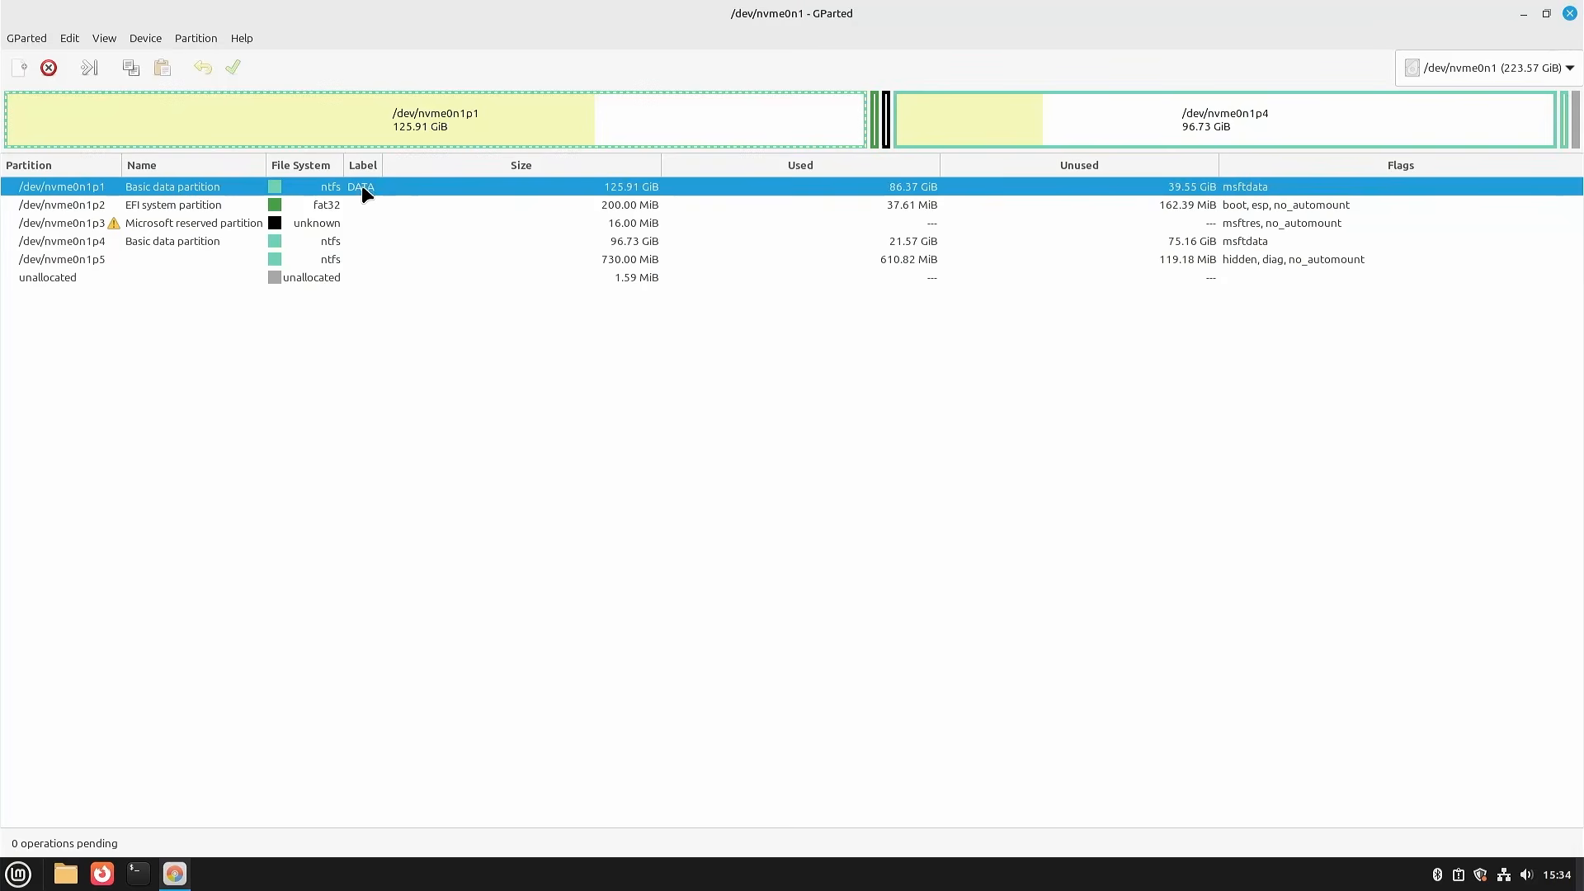
{"action": "left_click", "coordinate": [362, 208]}
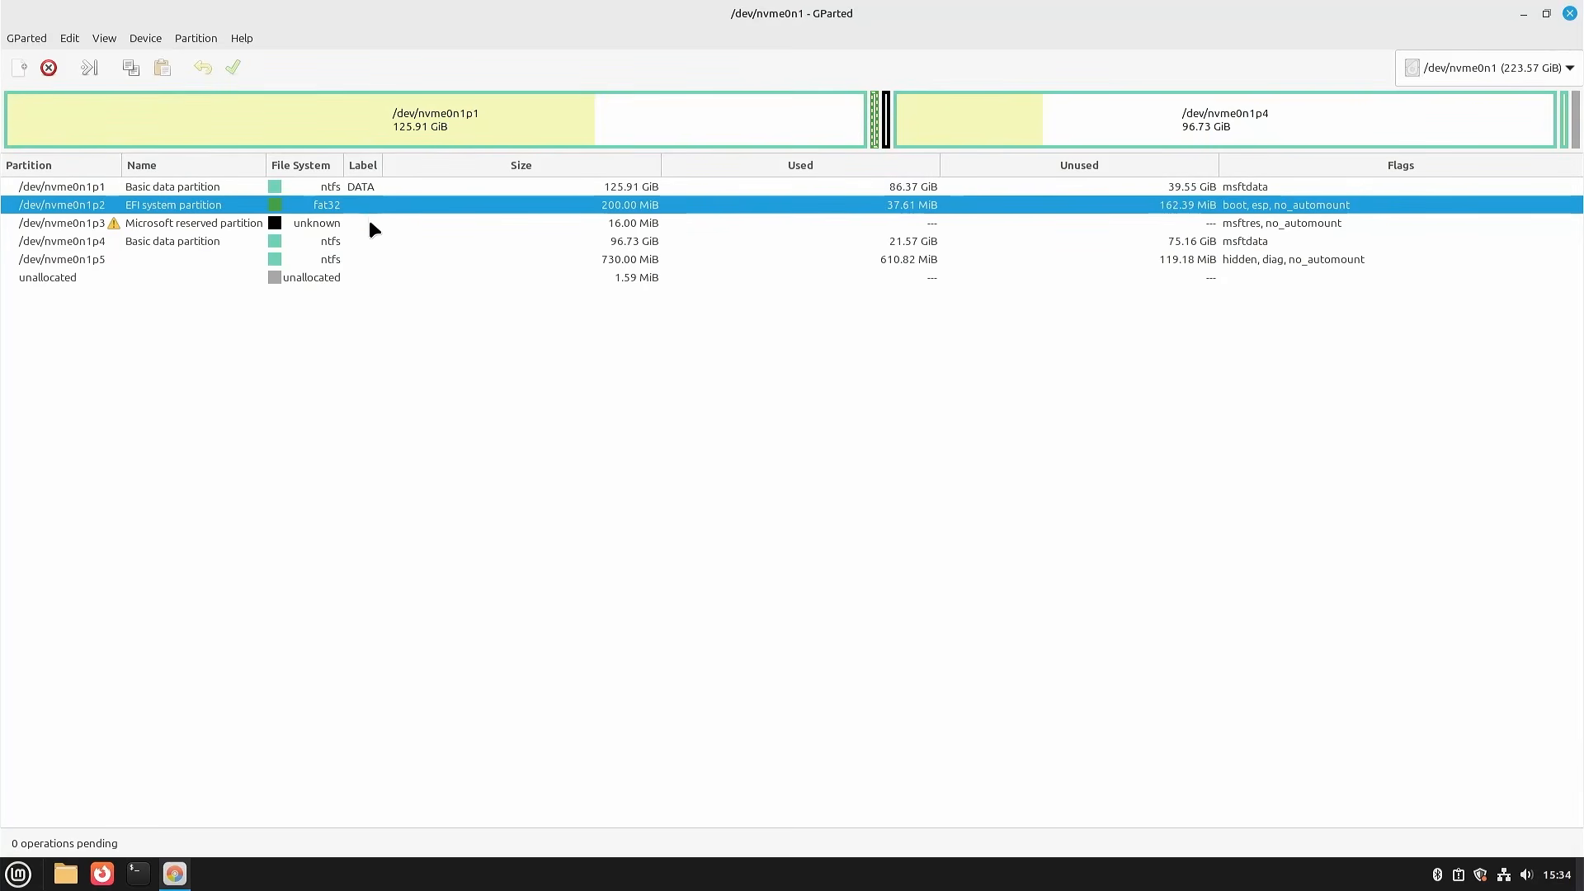
{"action": "left_click", "coordinate": [371, 227]}
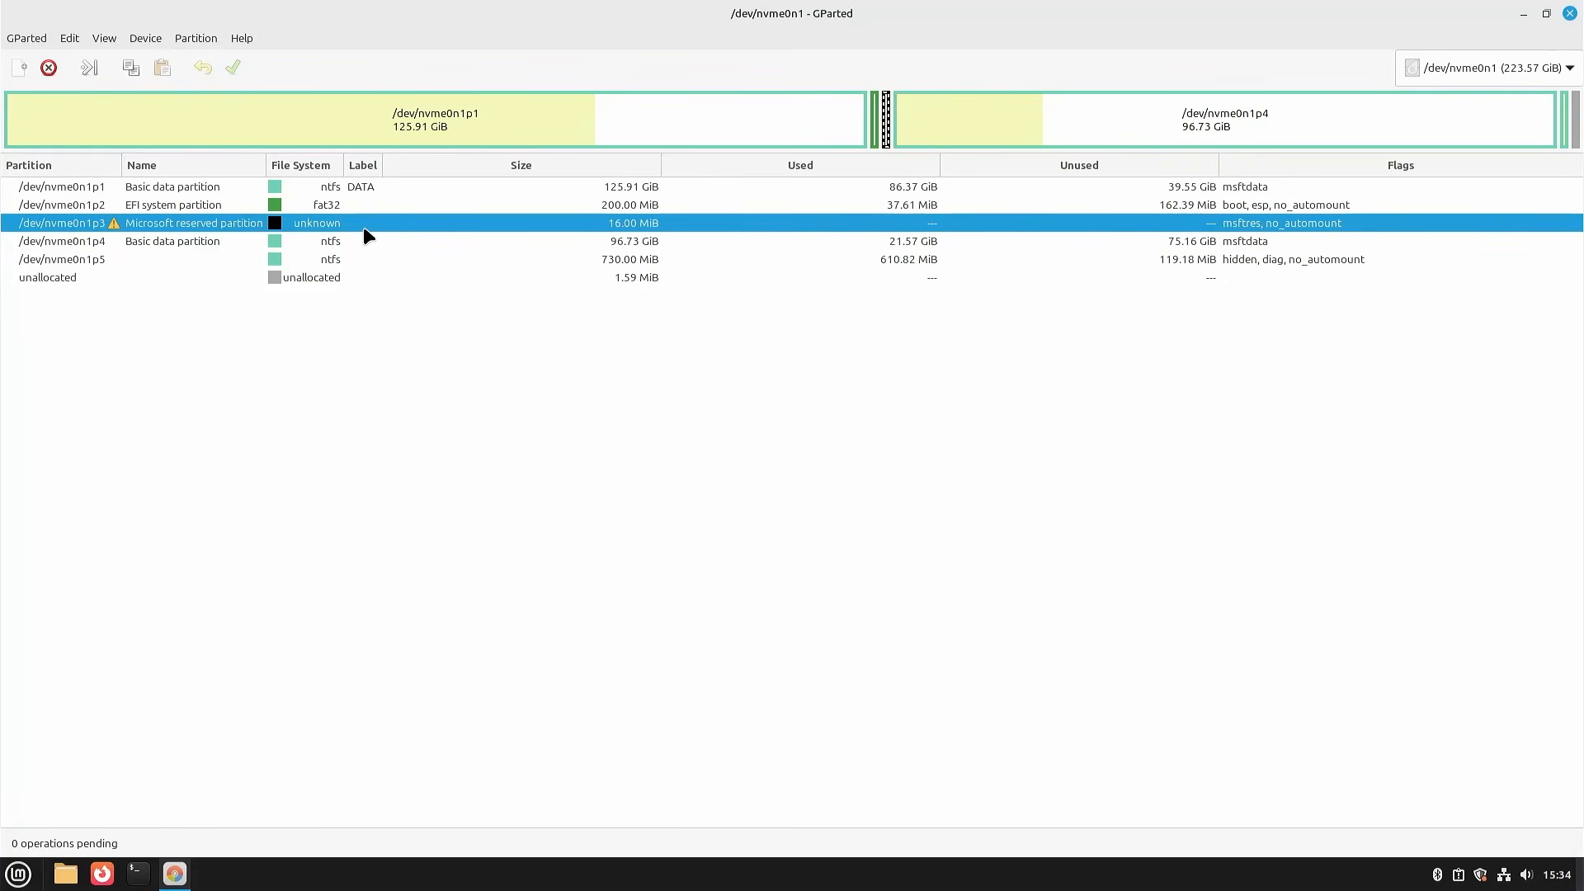
{"action": "left_click", "coordinate": [360, 244]}
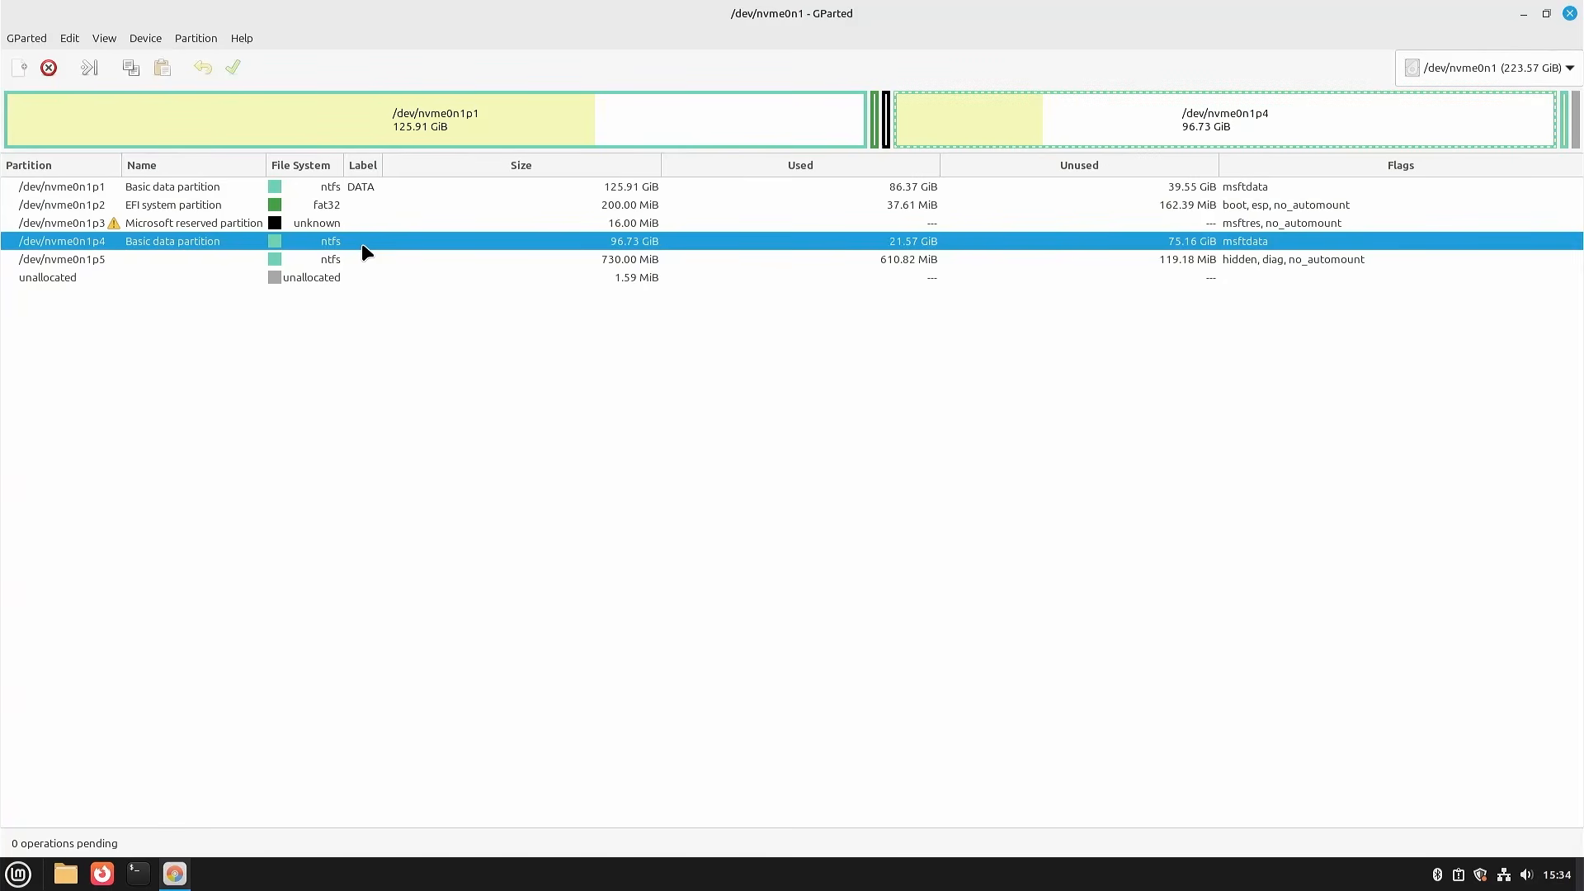
{"action": "left_click", "coordinate": [356, 261]}
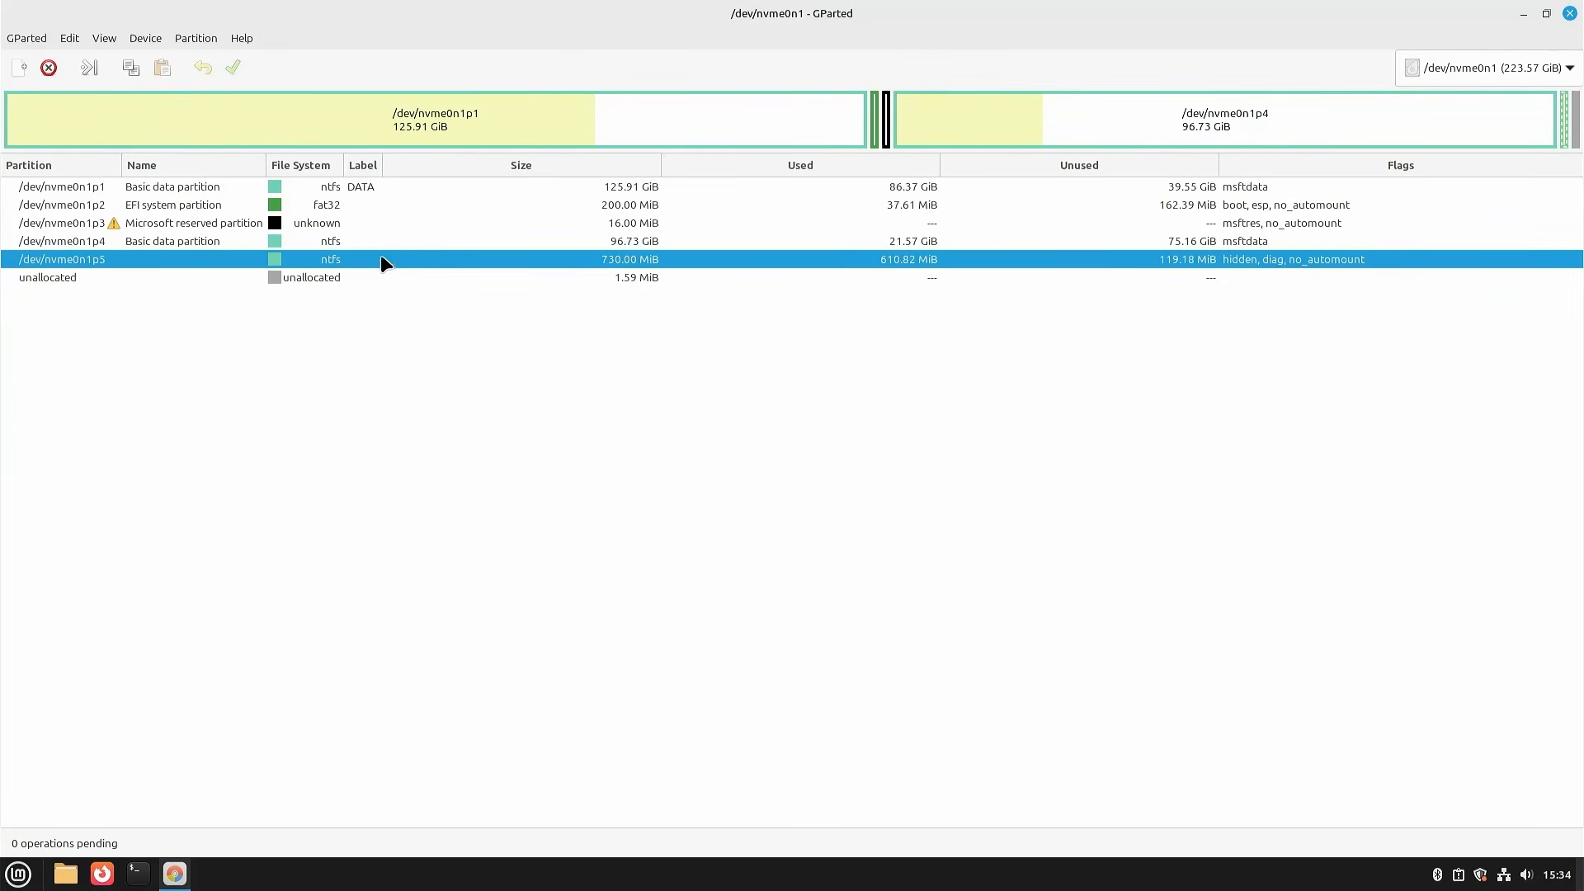
Set the boot and esp flags on the EFI System Partition /dev/sda1 of the /dev/sda disk and close GParted.
{"action": "left_click", "coordinate": [1519, 69]}
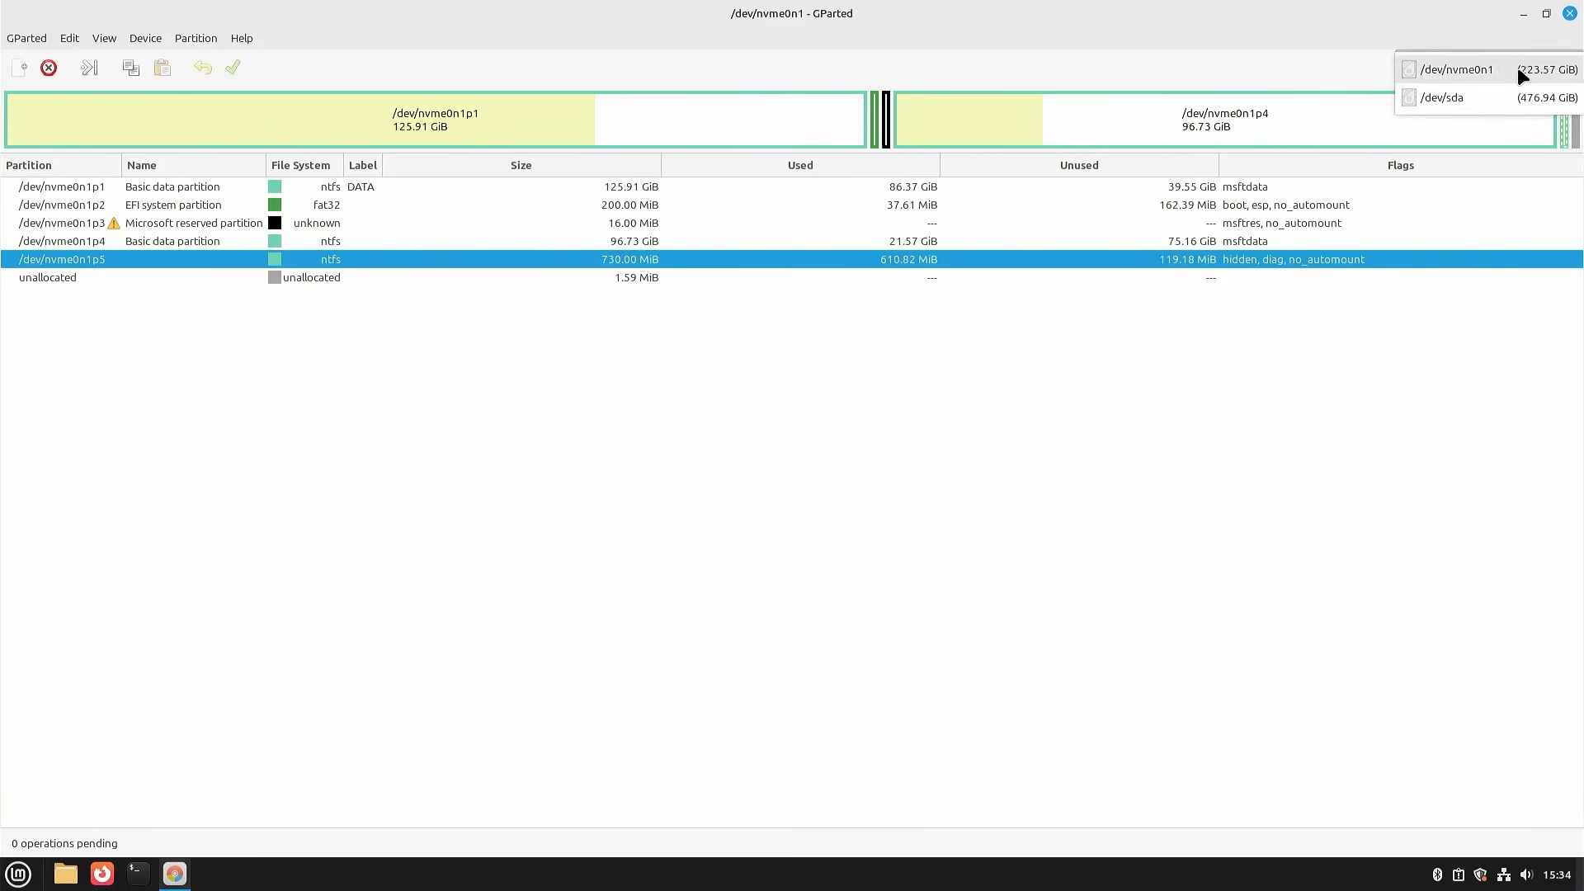
{"action": "left_click", "coordinate": [1483, 101]}
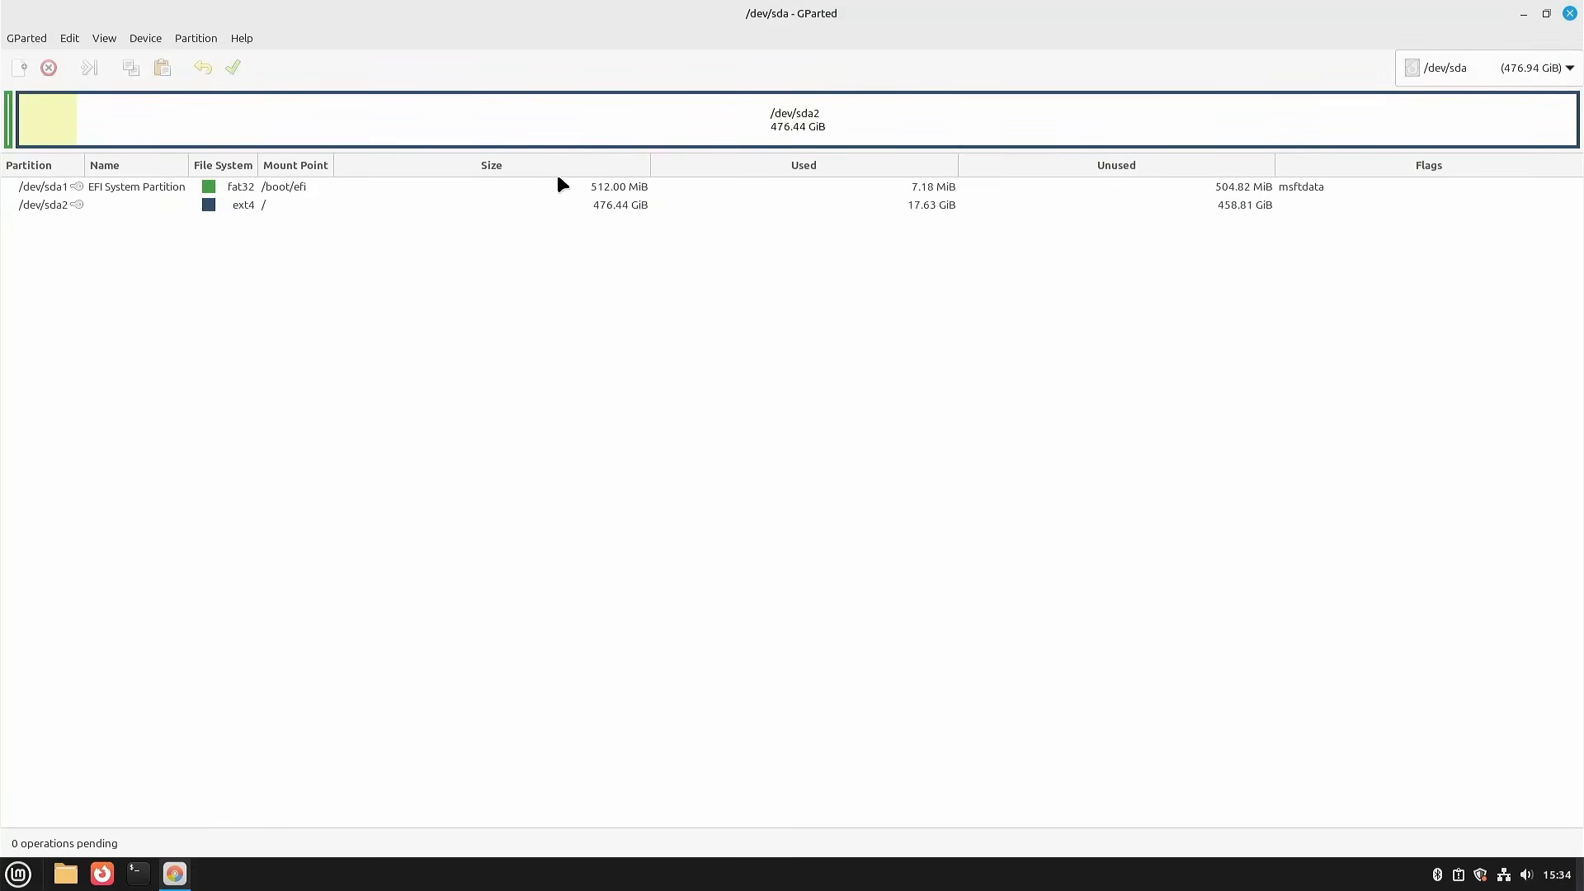
{"action": "left_click", "coordinate": [309, 185]}
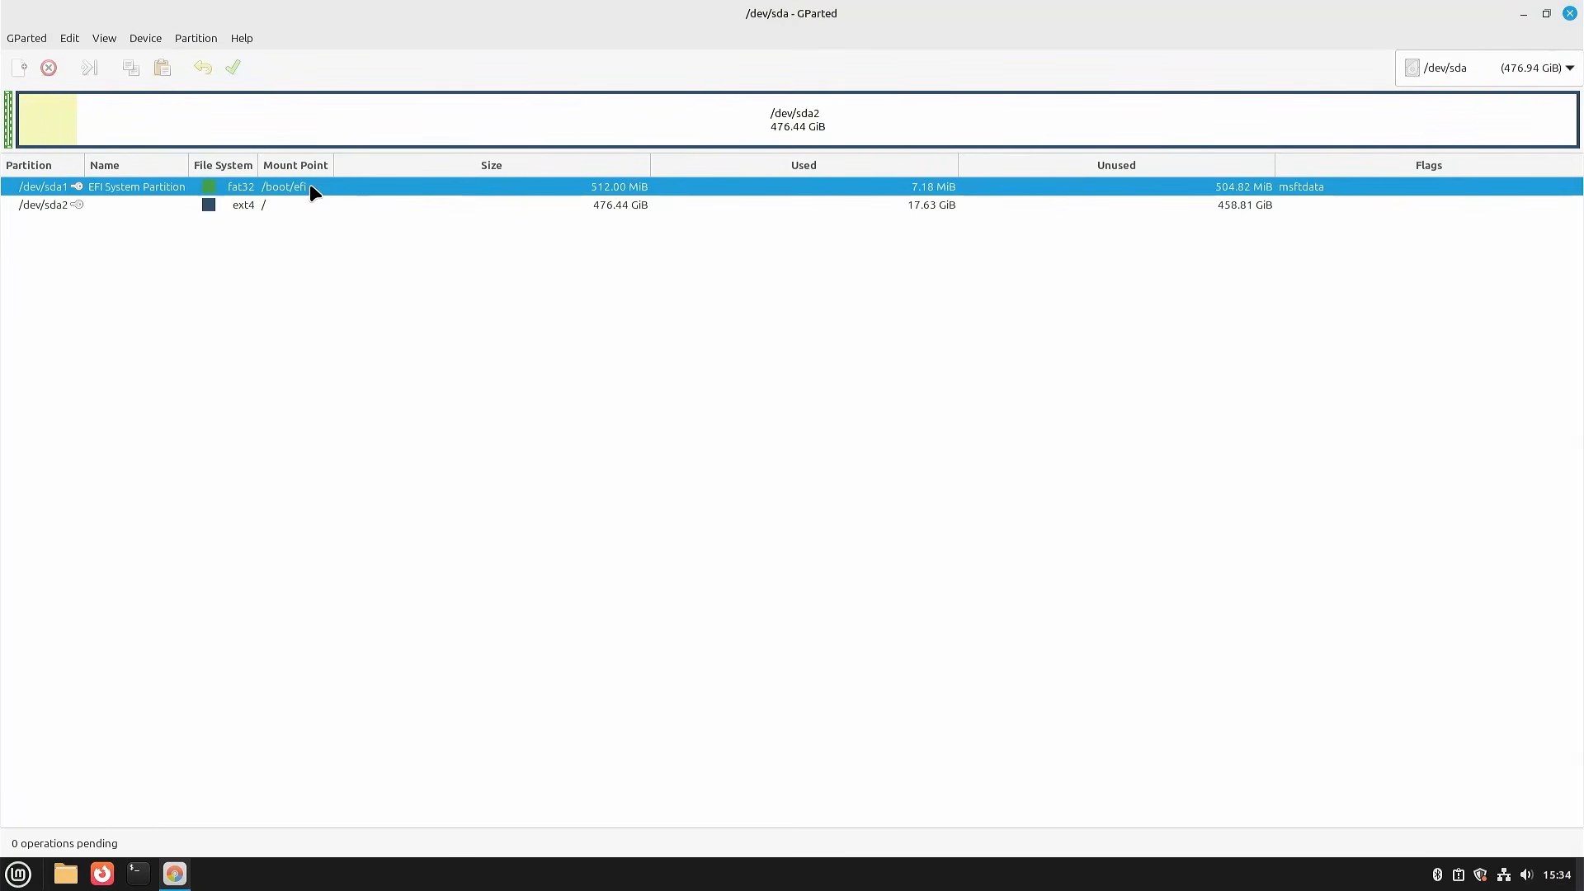
{"action": "right_click", "coordinate": [311, 189]}
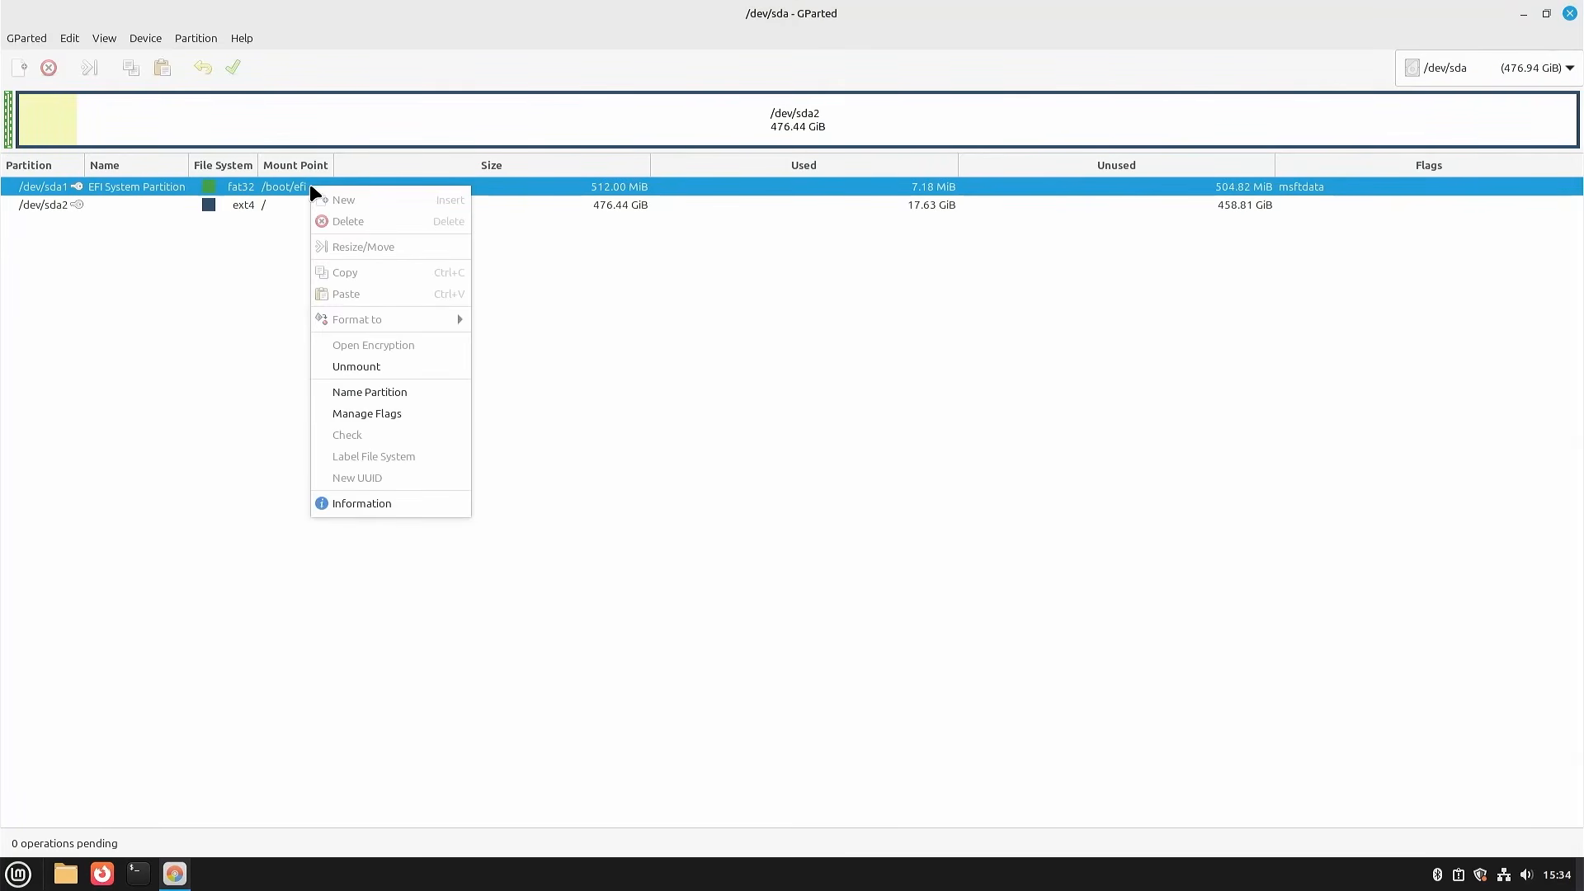
{"action": "left_click", "coordinate": [410, 414]}
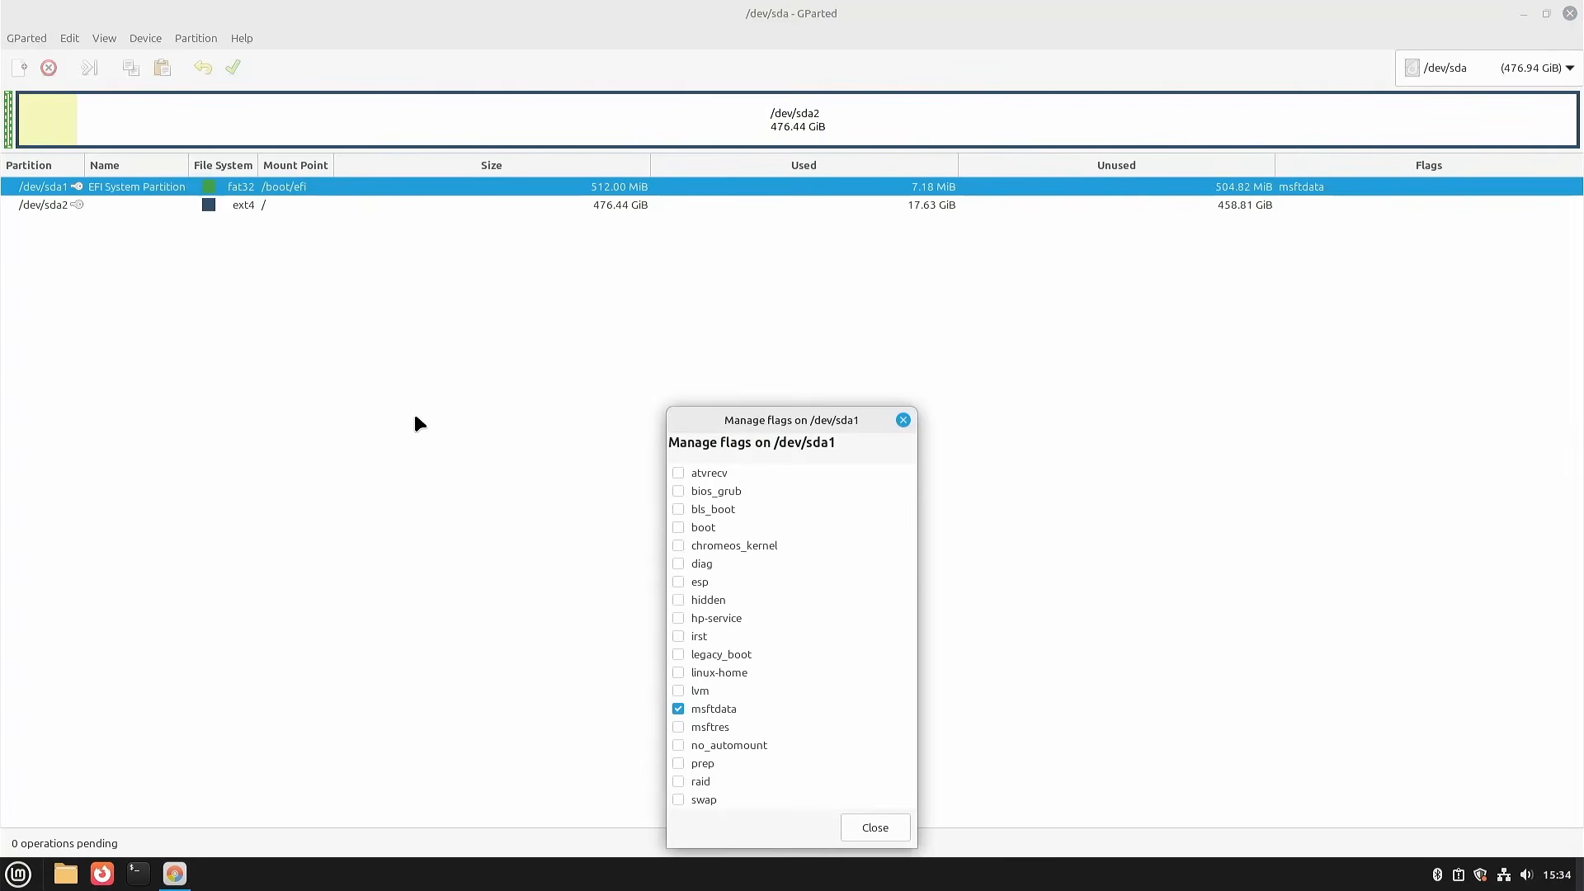
{"action": "left_click", "coordinate": [679, 527]}
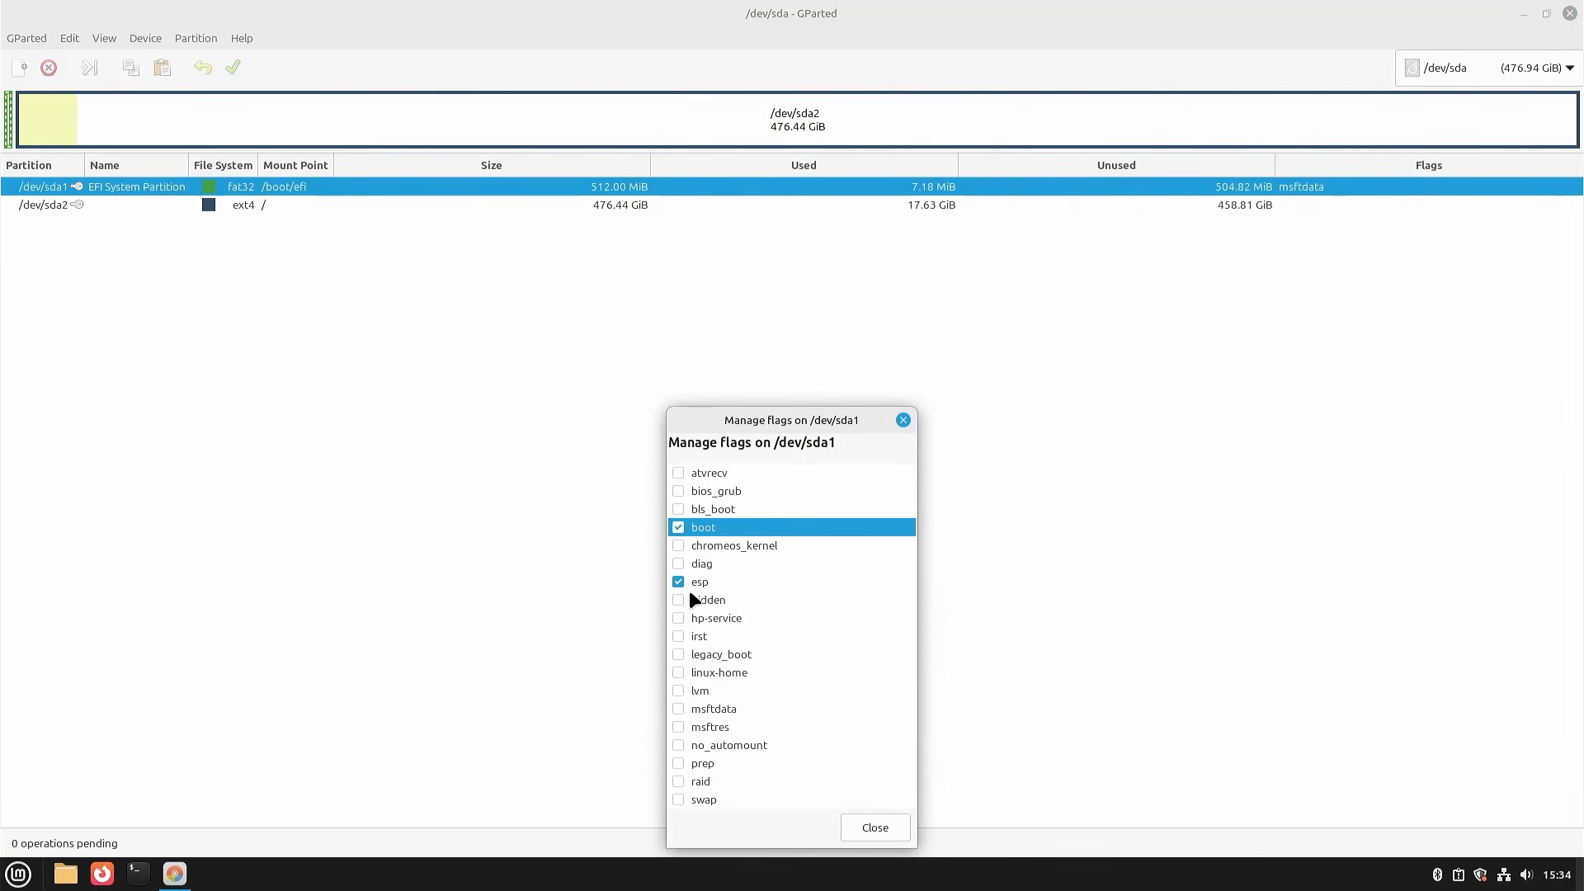
{"action": "left_click", "coordinate": [868, 830]}
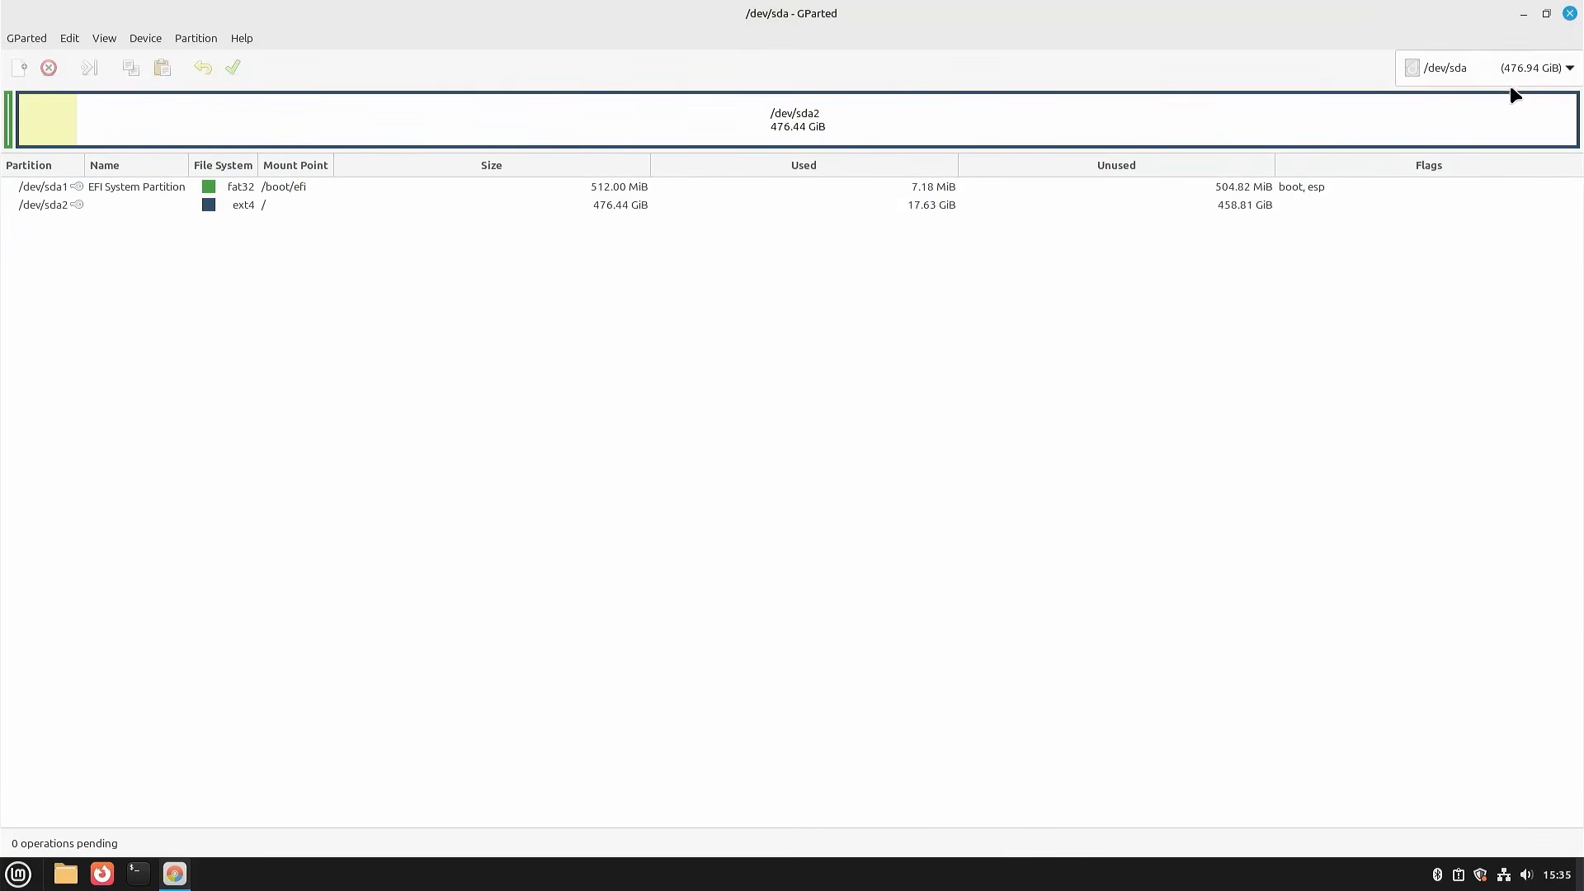
{"action": "left_click", "coordinate": [1570, 14]}
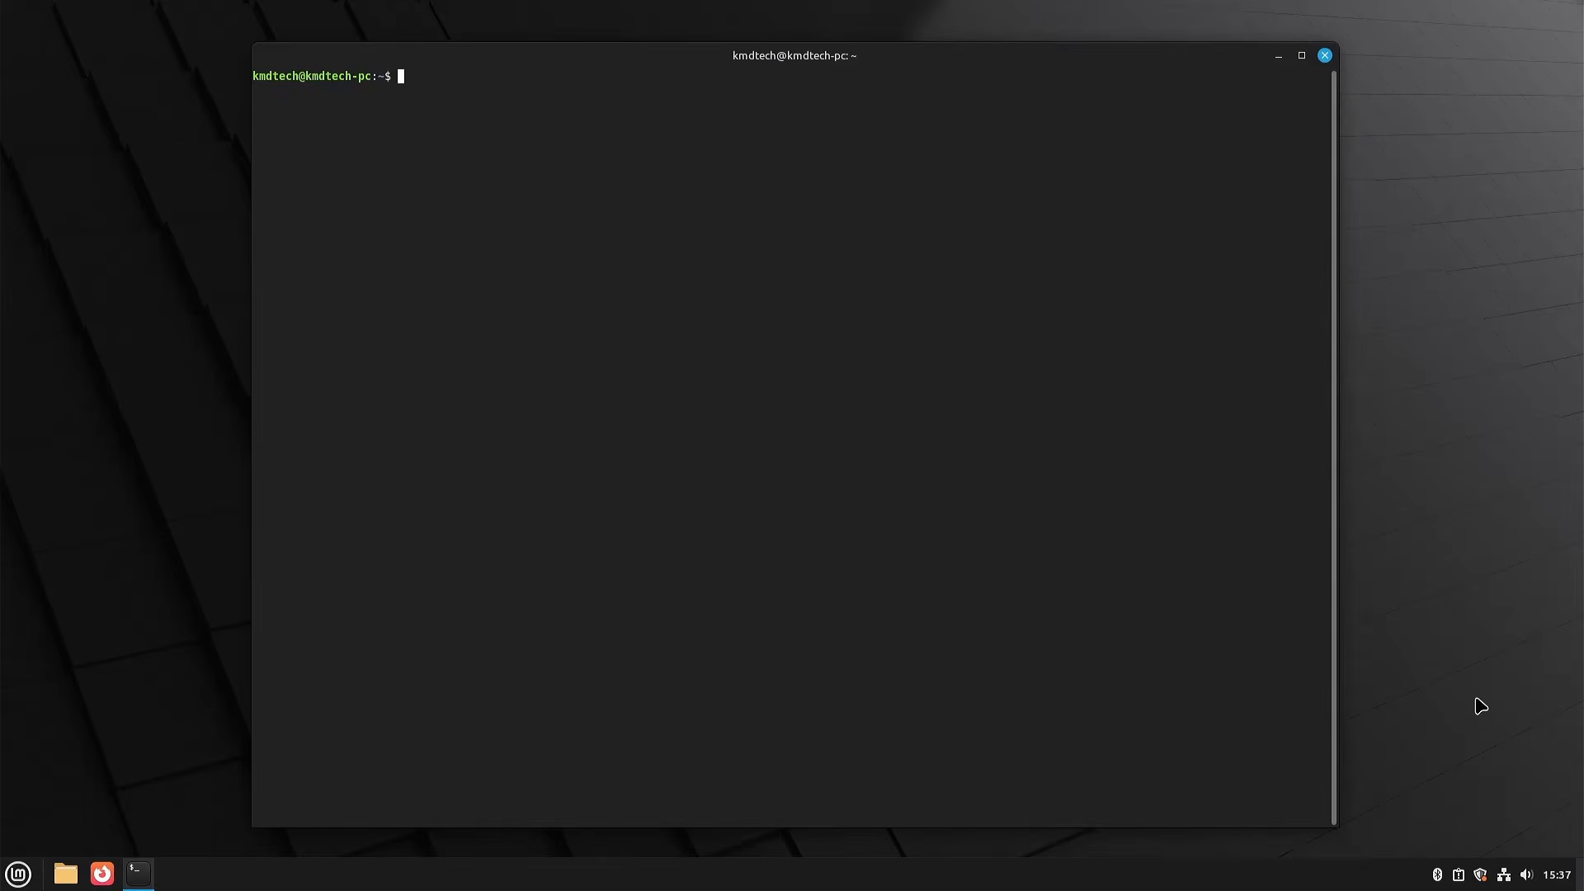
In the terminal, open /etc/default/grub with sudo vi, authenticating with the account password.
{"action": "type", "text": "sudo vi /etc/default/grub"}
{"action": "key", "text": "Return"}
{"action": "type", "text": "********"}
{"action": "key", "text": "Return"}
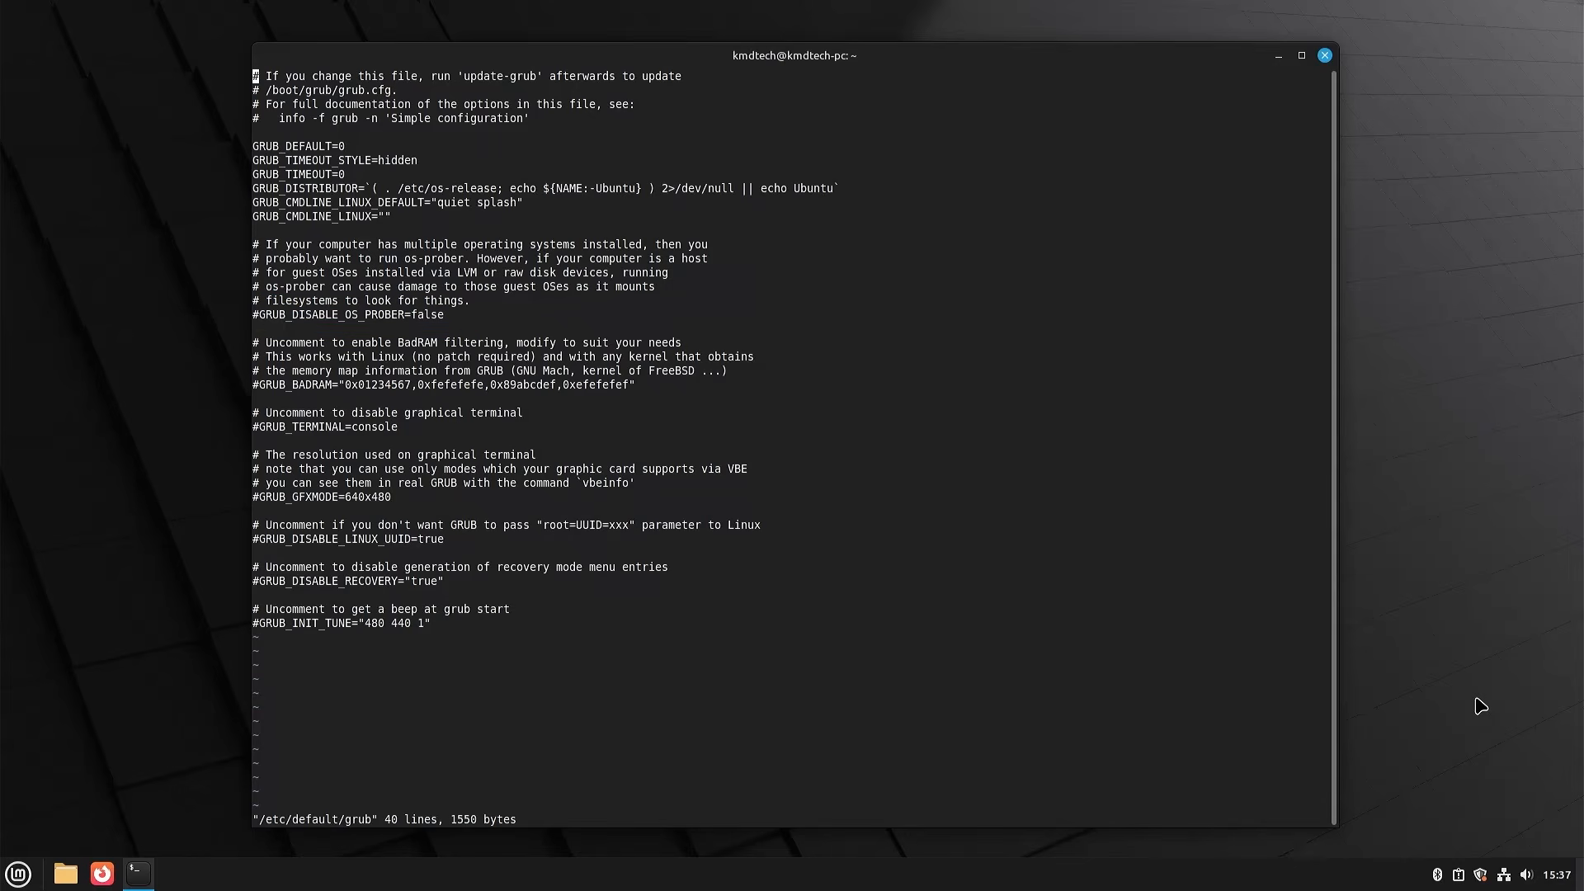
Uncomment the GRUB_DISABLE_OS_PROBER=false line in /etc/default/grub, then save the file and quit vi.
{"action": "key", "text": "Down"}
{"action": "key", "text": "Down"}
{"action": "key", "text": "Down"}
{"action": "key", "text": "Down"}
{"action": "key", "text": "Down"}
{"action": "key", "text": "Down"}
{"action": "key", "text": "Down"}
{"action": "key", "text": "Down"}
{"action": "key", "text": "Down"}
{"action": "key", "text": "Down"}
{"action": "key", "text": "Down"}
{"action": "key", "text": "Down"}
{"action": "key", "text": "Down"}
{"action": "key", "text": "Down"}
{"action": "key", "text": "Down"}
{"action": "key", "text": "Down"}
{"action": "key", "text": "Down"}
{"action": "key", "text": "x"}
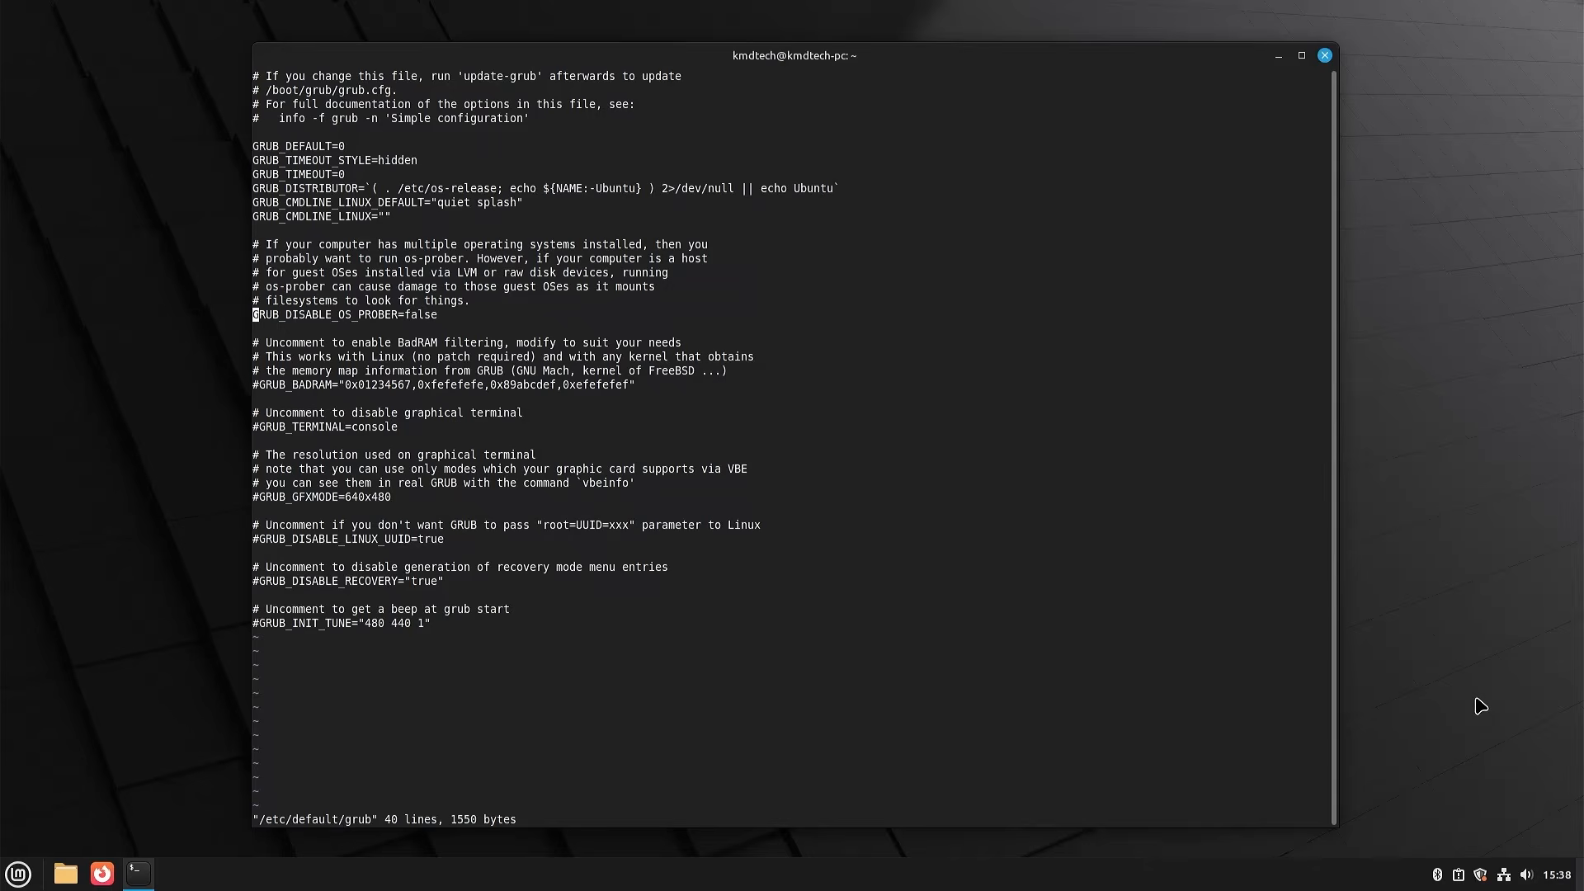
{"action": "type", "text": ":wq"}
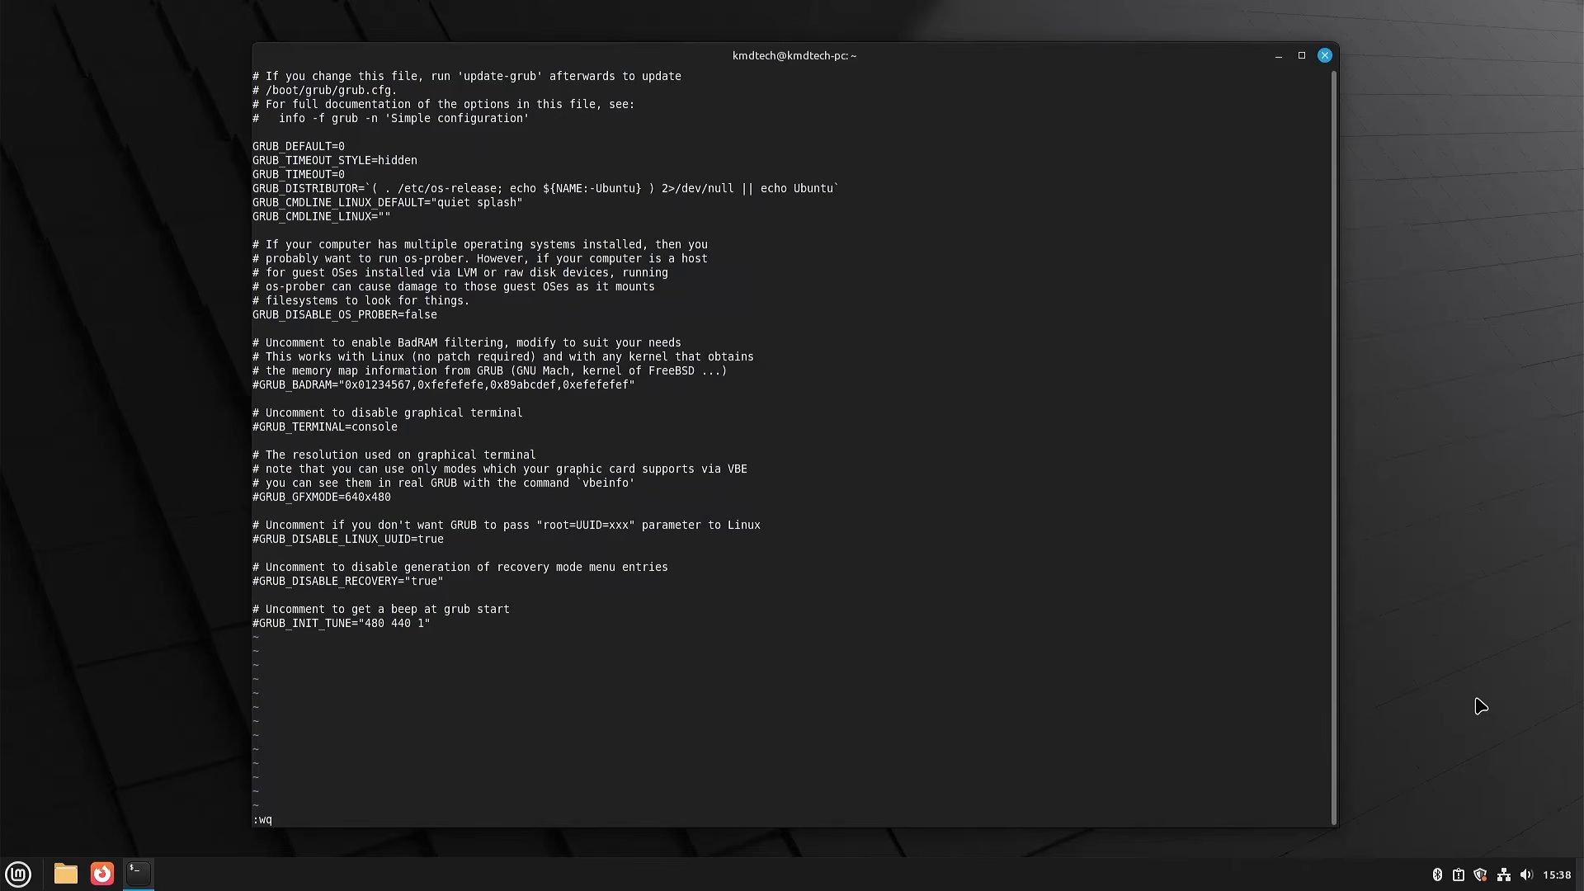
{"action": "key", "text": "Return"}
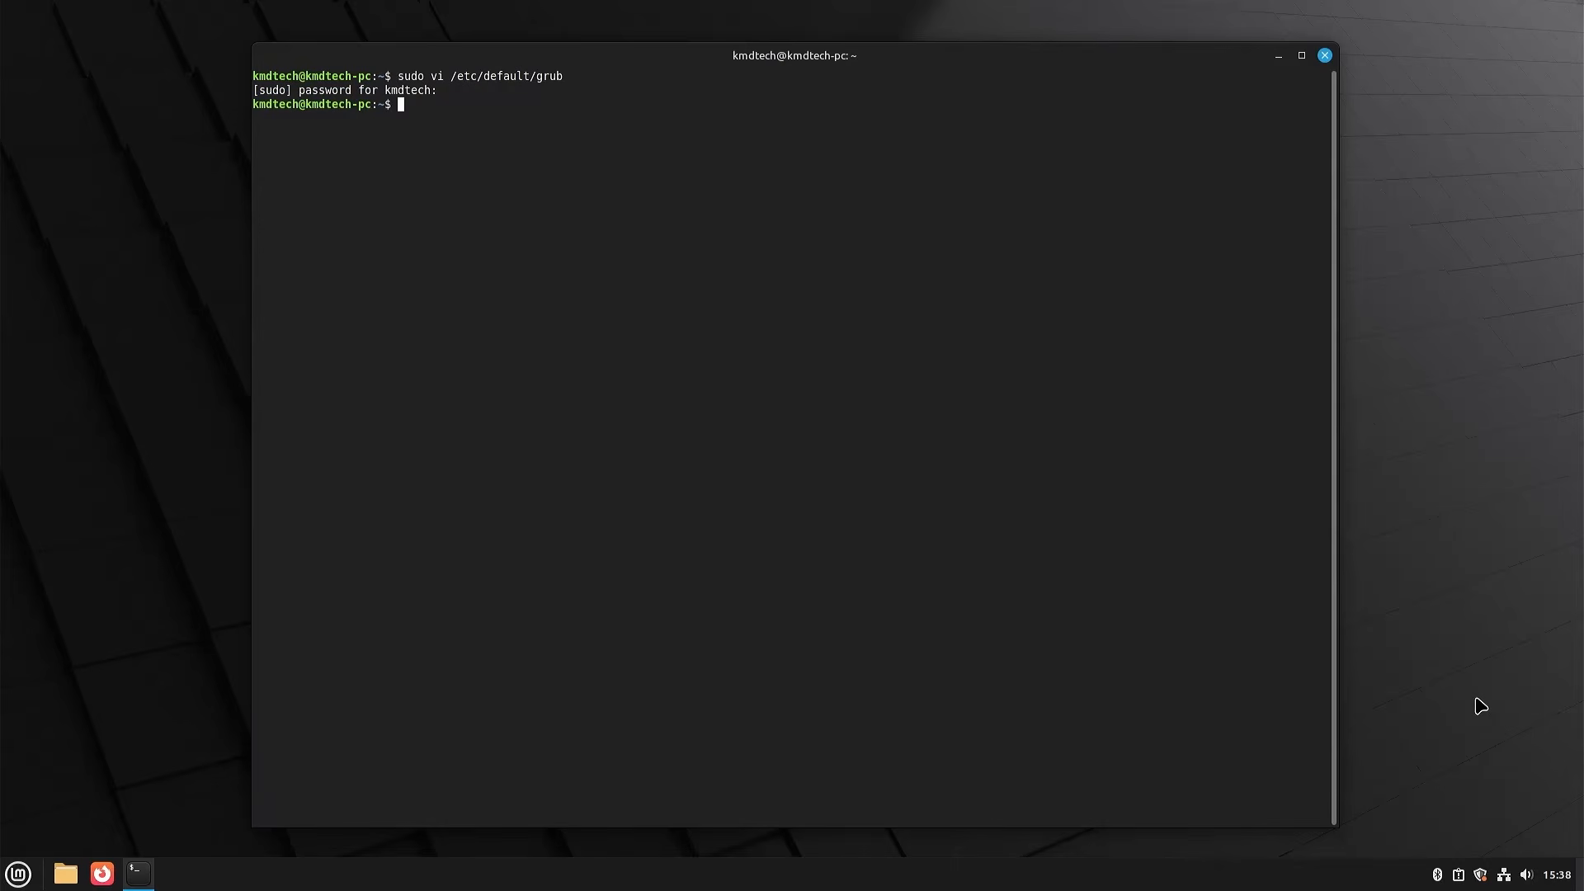
Run sudo os-prober, then regenerate the GRUB configuration with sudo grub-mkconfig -o /boot/grub/grub.cfg.
{"action": "type", "text": "sudo os-prober"}
{"action": "key", "text": "Return"}
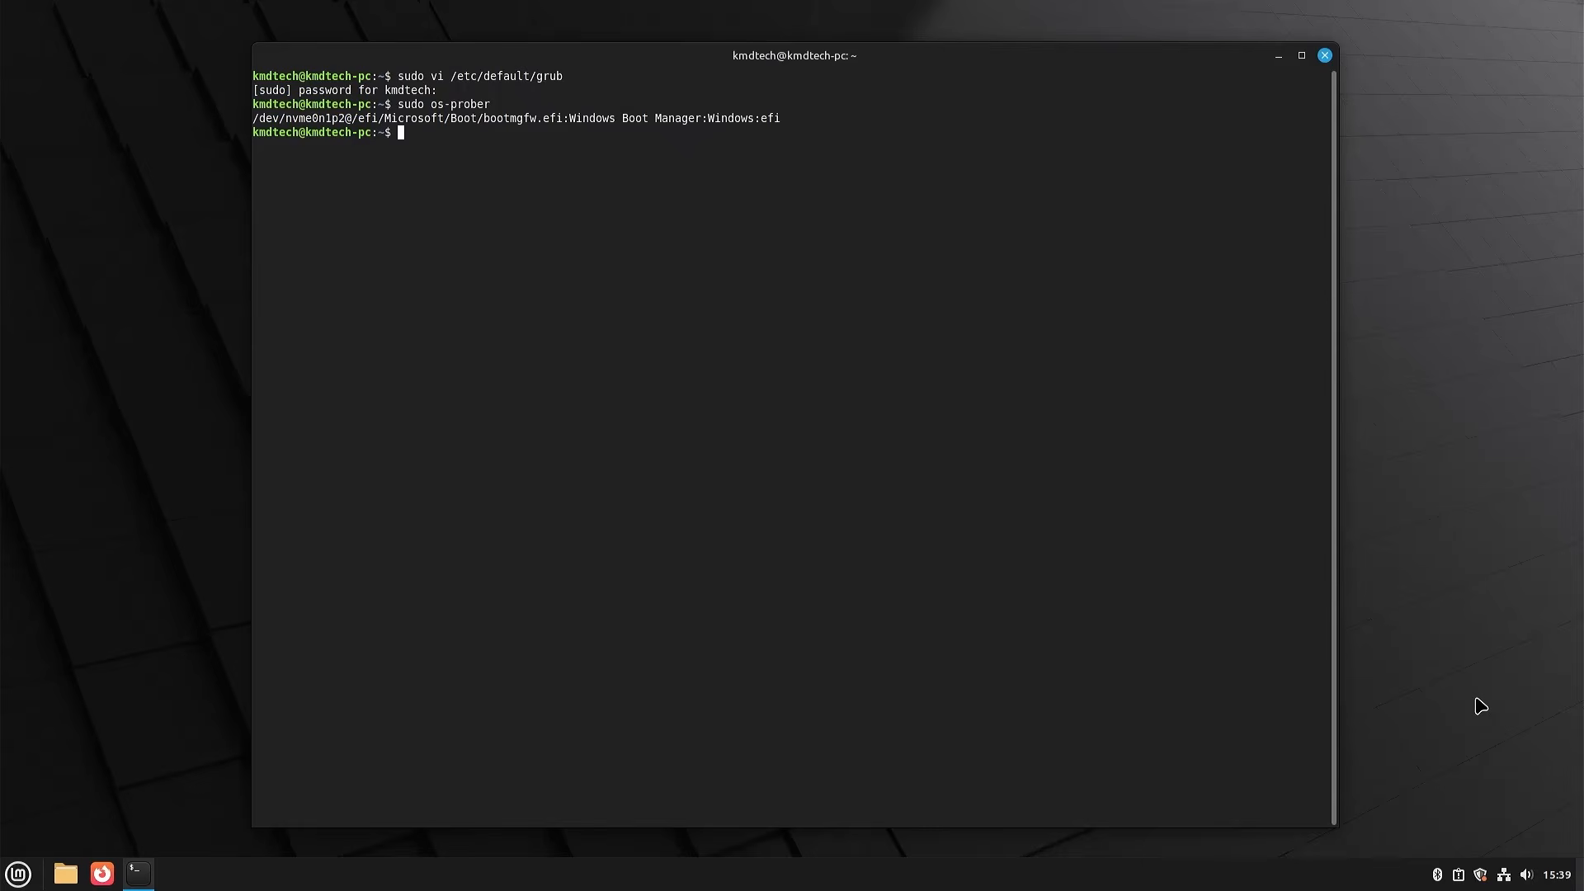
{"action": "type", "text": "sudo grub-mkconfig -o /boot/grub/g"}
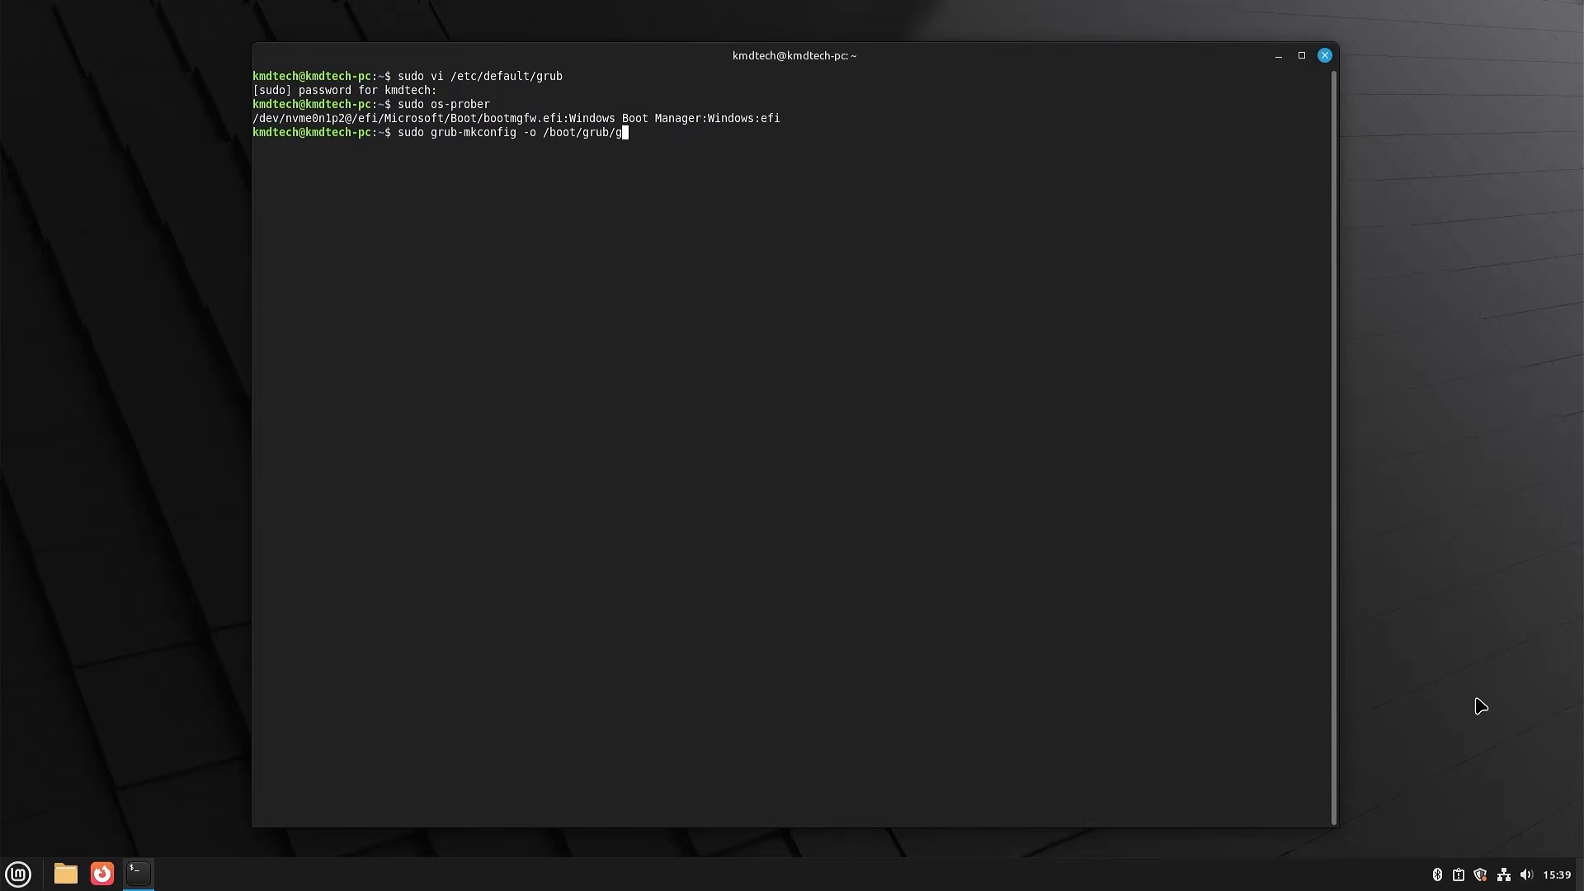
{"action": "type", "text": "rub.cfg"}
{"action": "key", "text": "Return"}
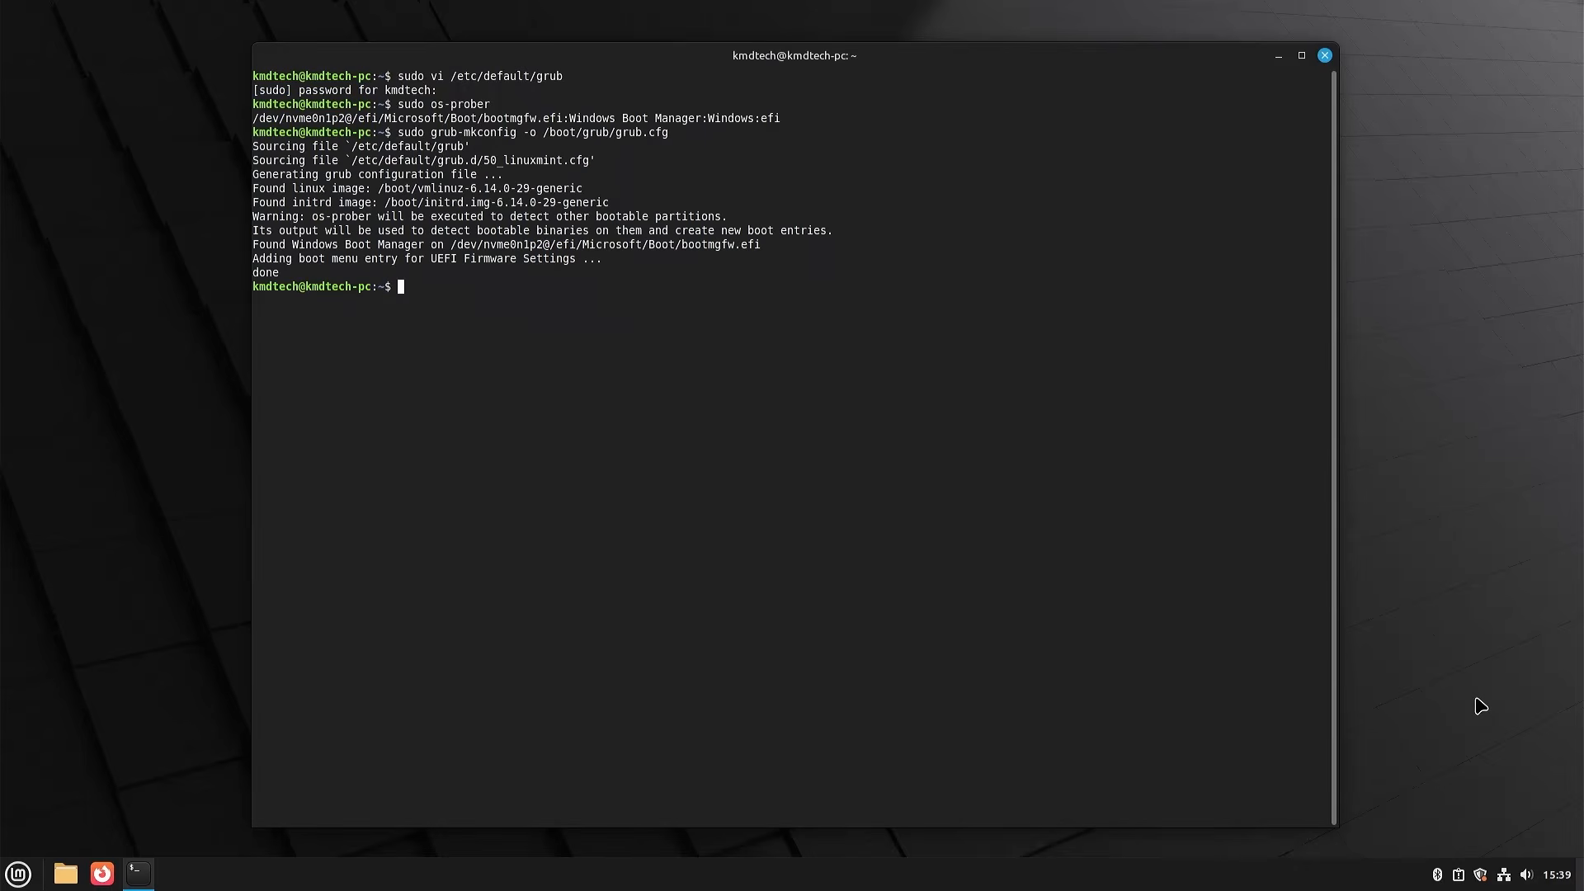
Restart the computer and boot Windows Boot Manager (on /dev/nvme0n1p2) from the GRUB menu.
{"action": "left_click", "coordinate": [18, 874]}
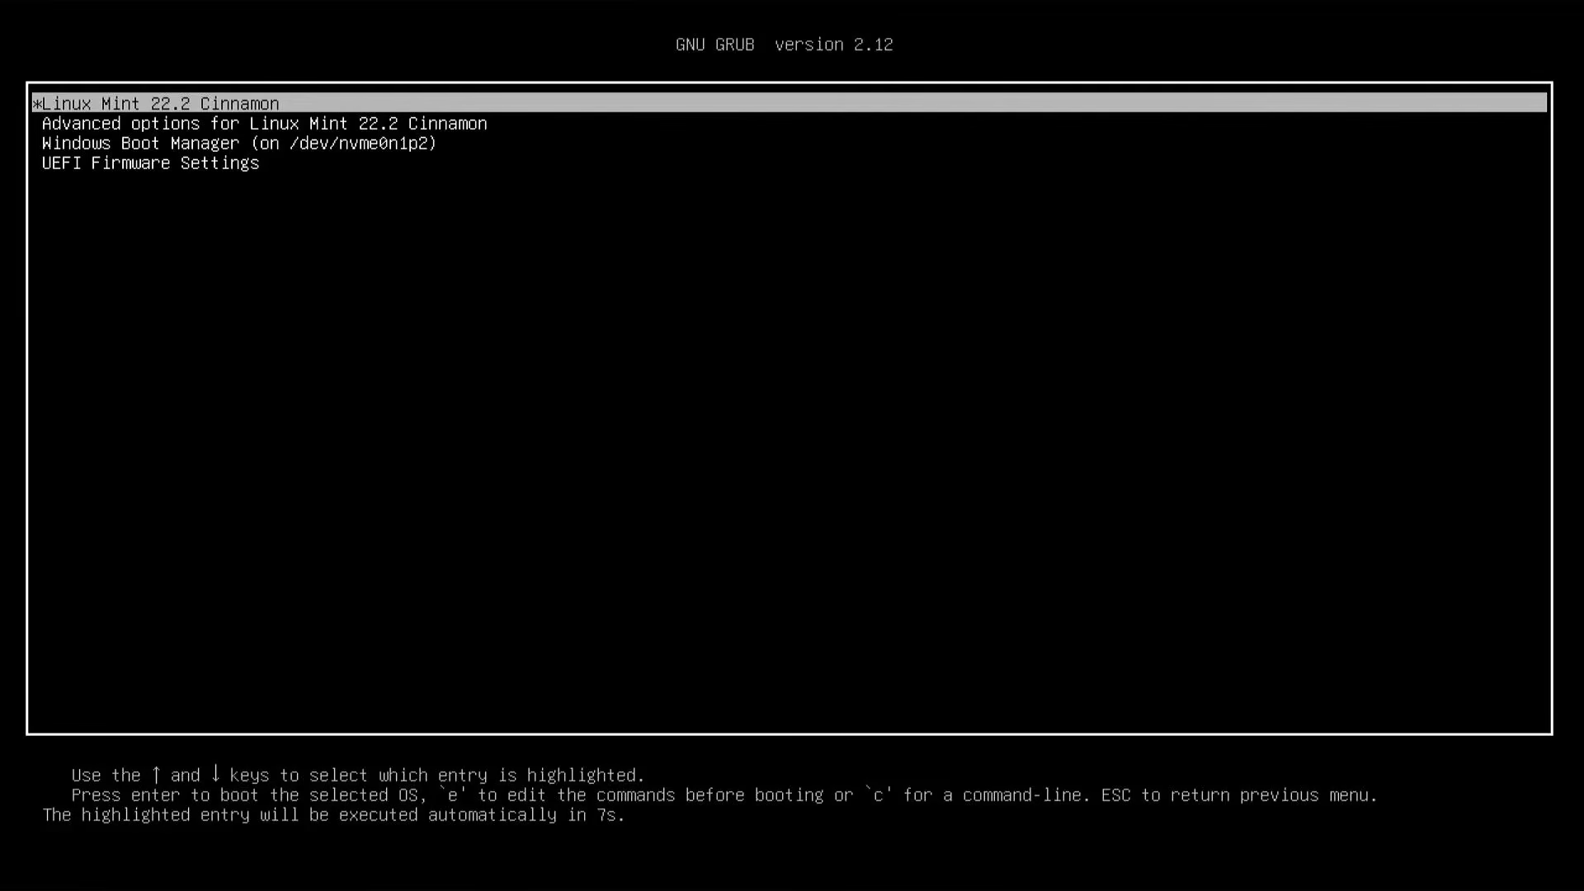
{"action": "key", "text": "Down"}
{"action": "key", "text": "Down"}
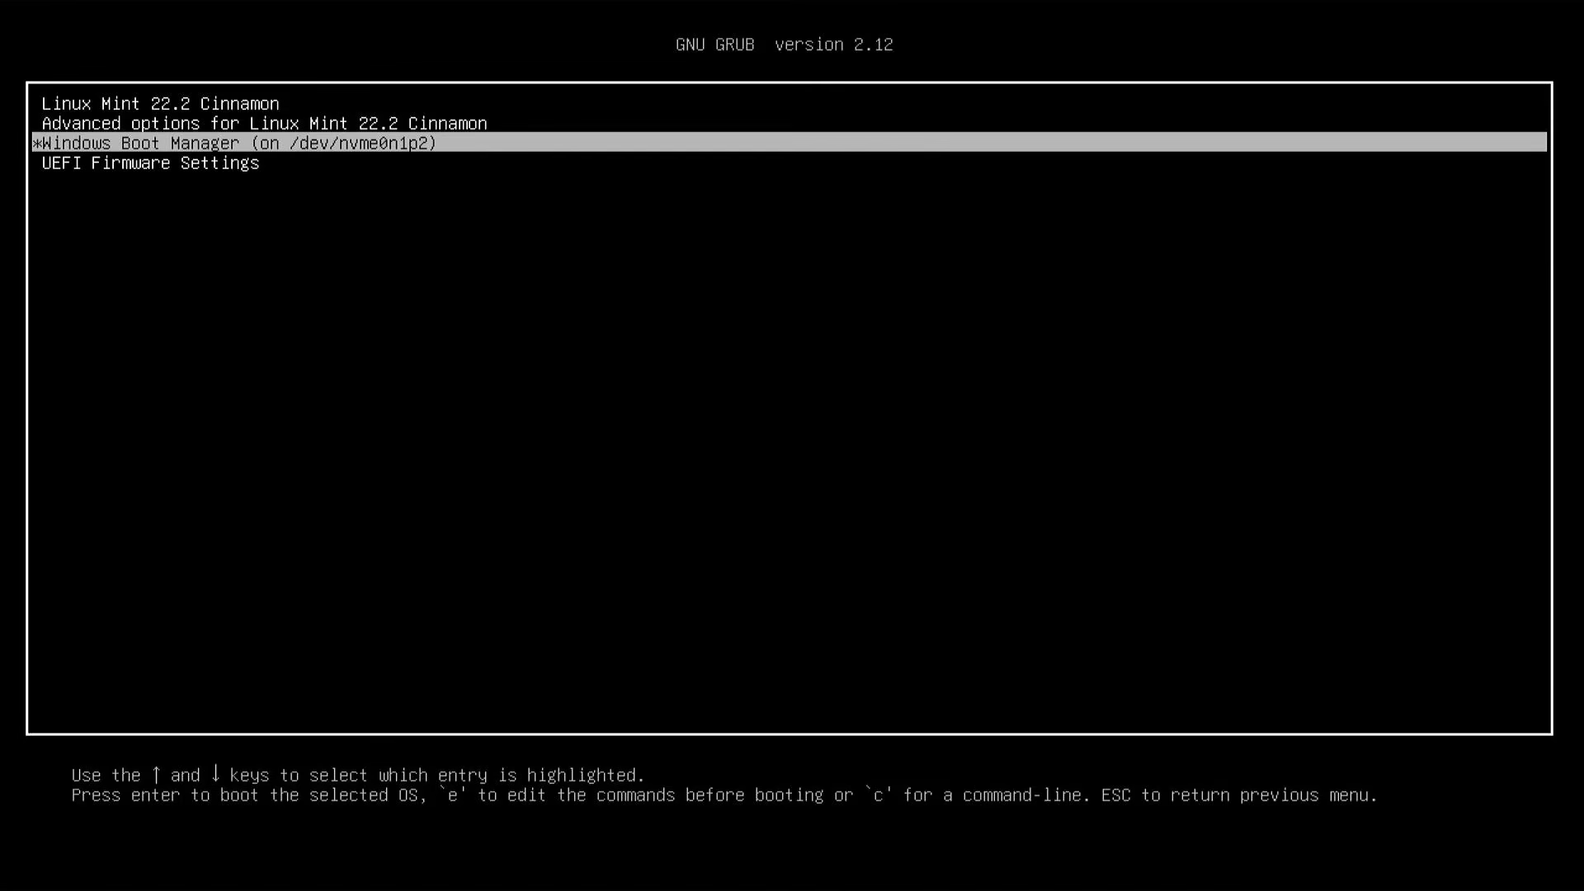
{"action": "key", "text": "Return"}
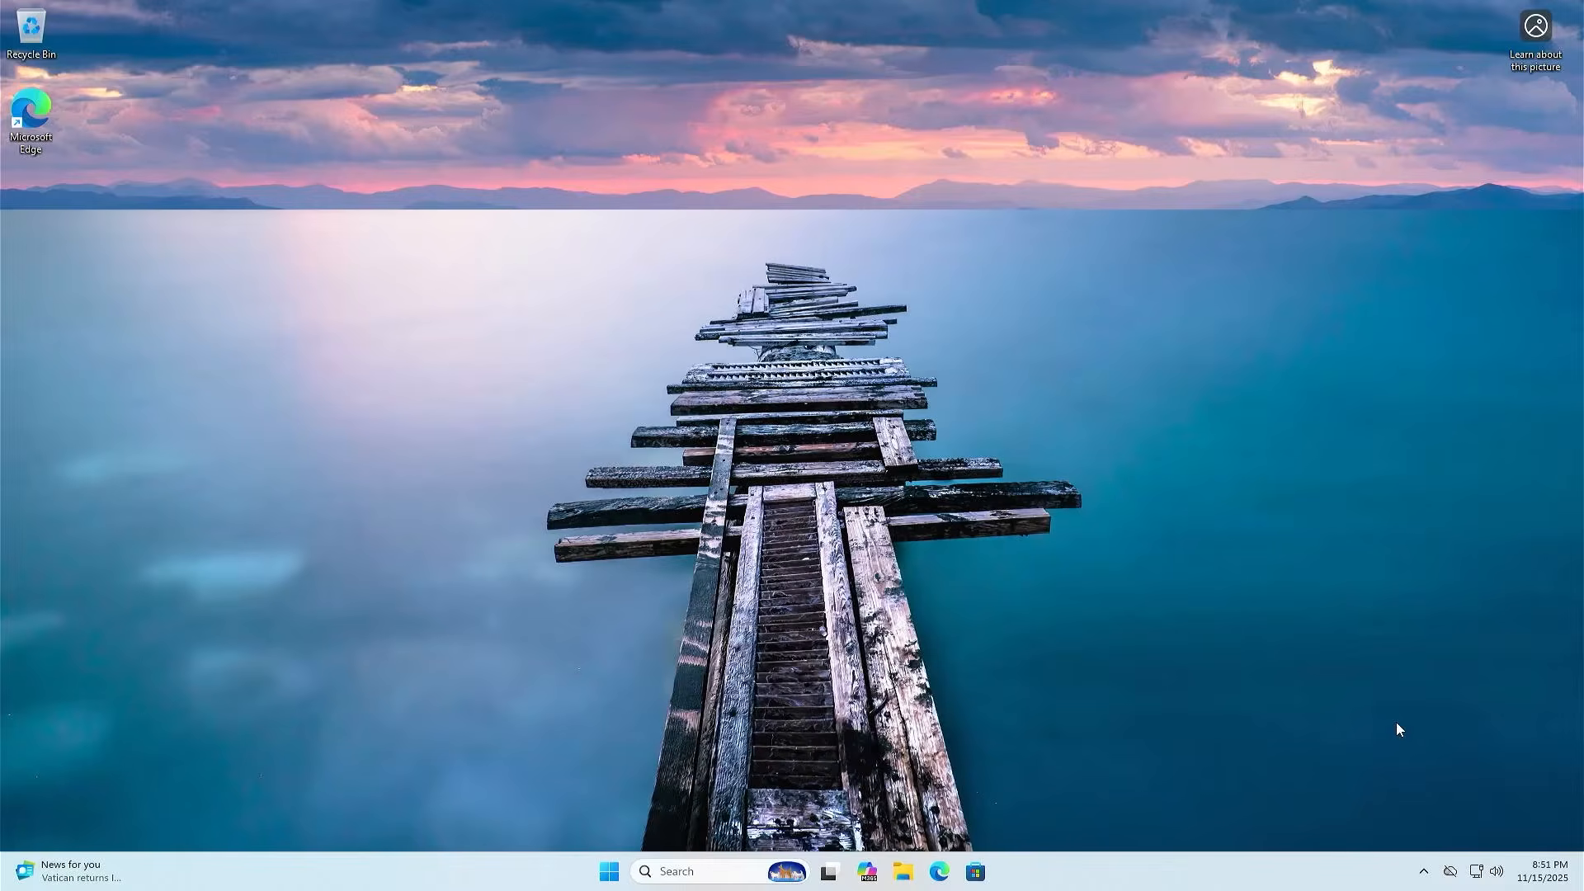